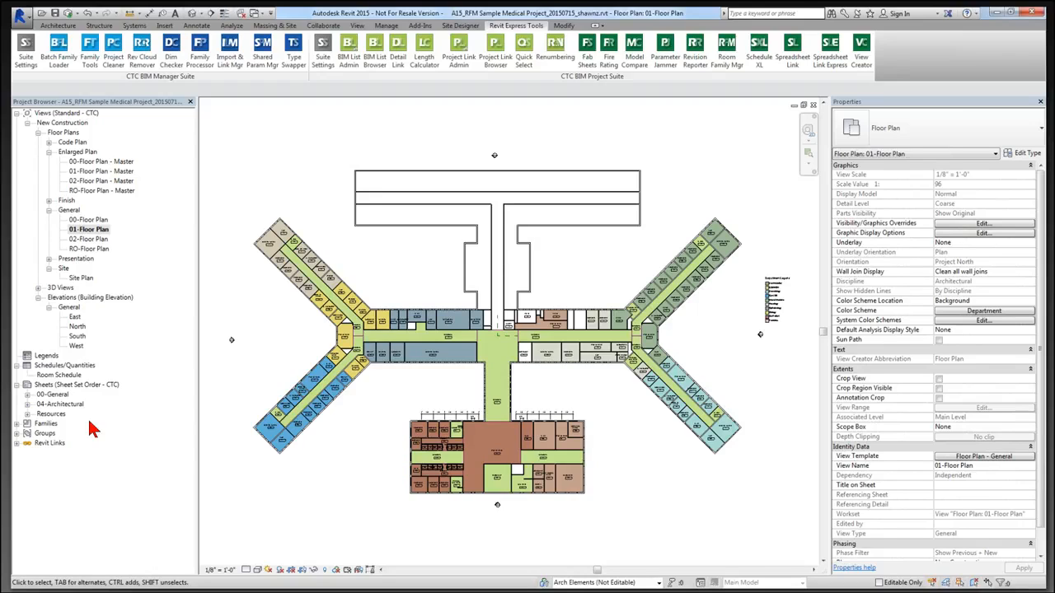
Examine the department color legend and the color-coded building wings on the 01-Floor Plan view
scroll(787, 301, up, 3)
scroll(783, 294, up, 2)
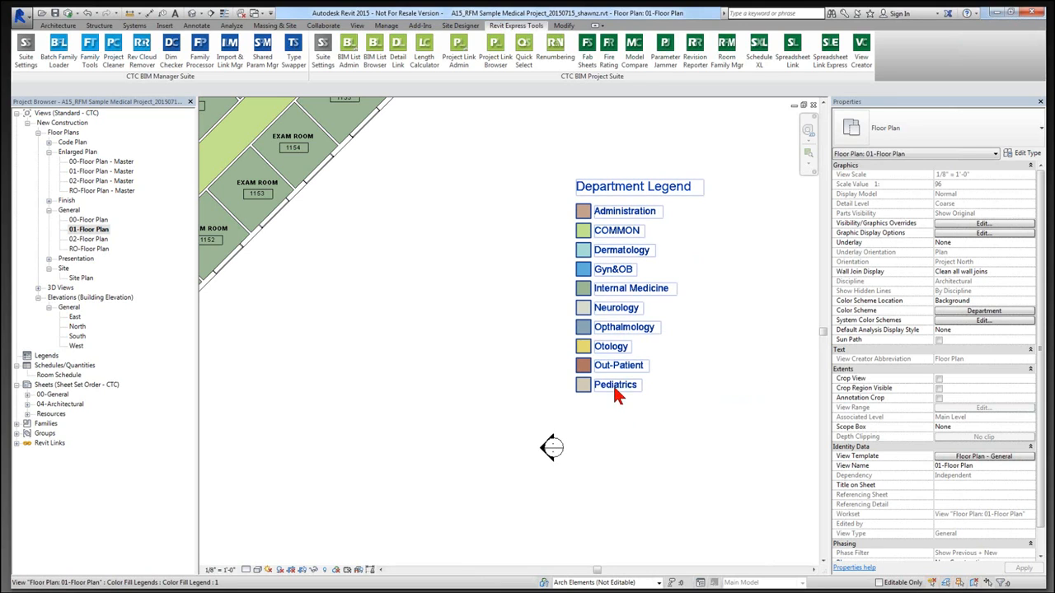
scroll(449, 412, down, 3)
middle_drag(379, 447, 660, 299)
middle_drag(524, 375, 668, 292)
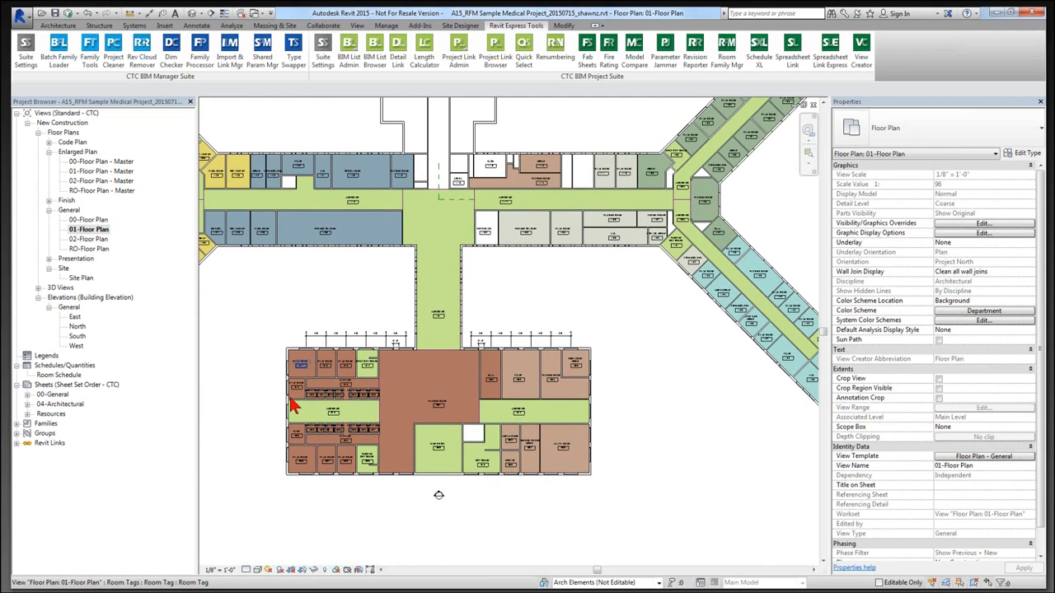
middle_drag(291, 317, 515, 421)
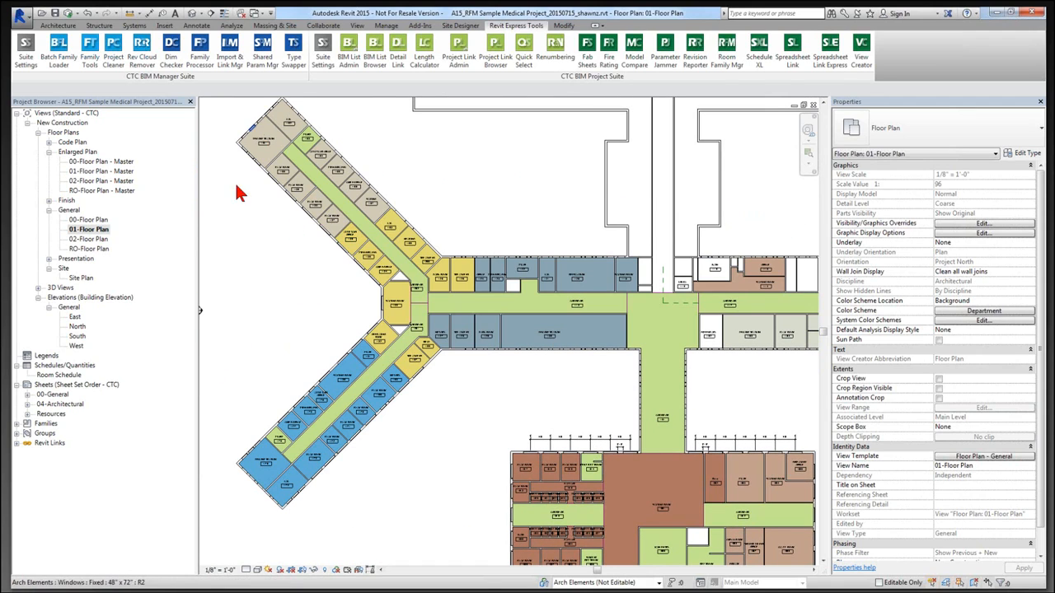
middle_drag(581, 407, 540, 408)
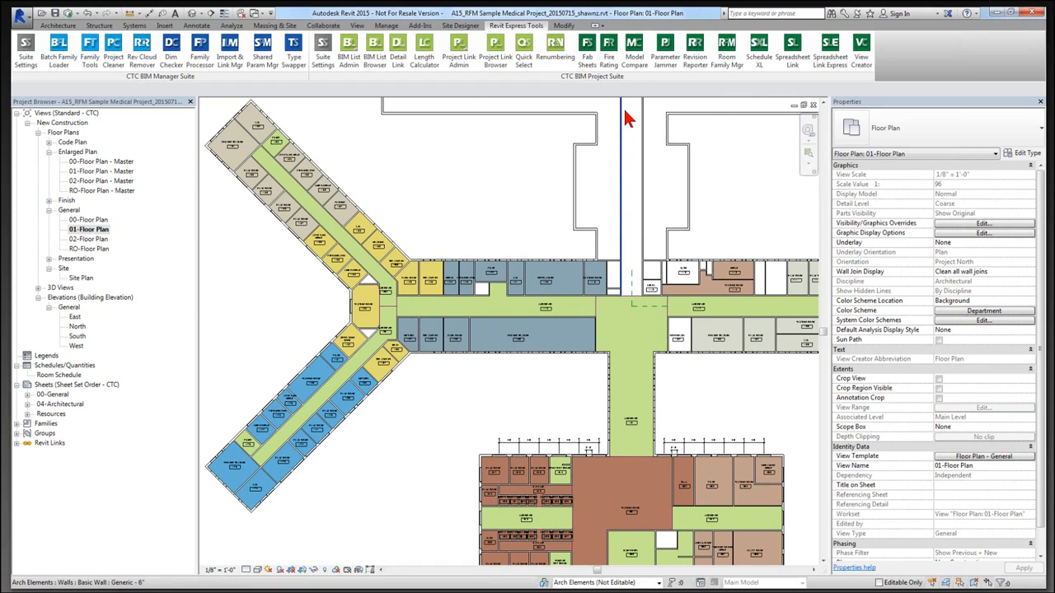
Open Room Family Manager and save the project with RFM Room Type and RFM Validation Status as its tracking parameters
click(724, 73)
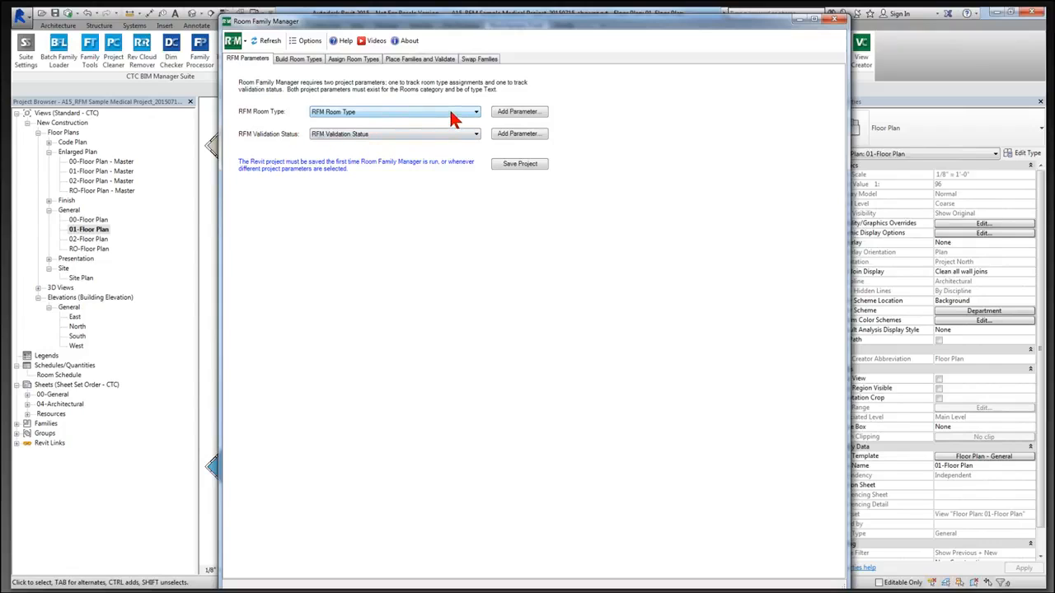
click(512, 121)
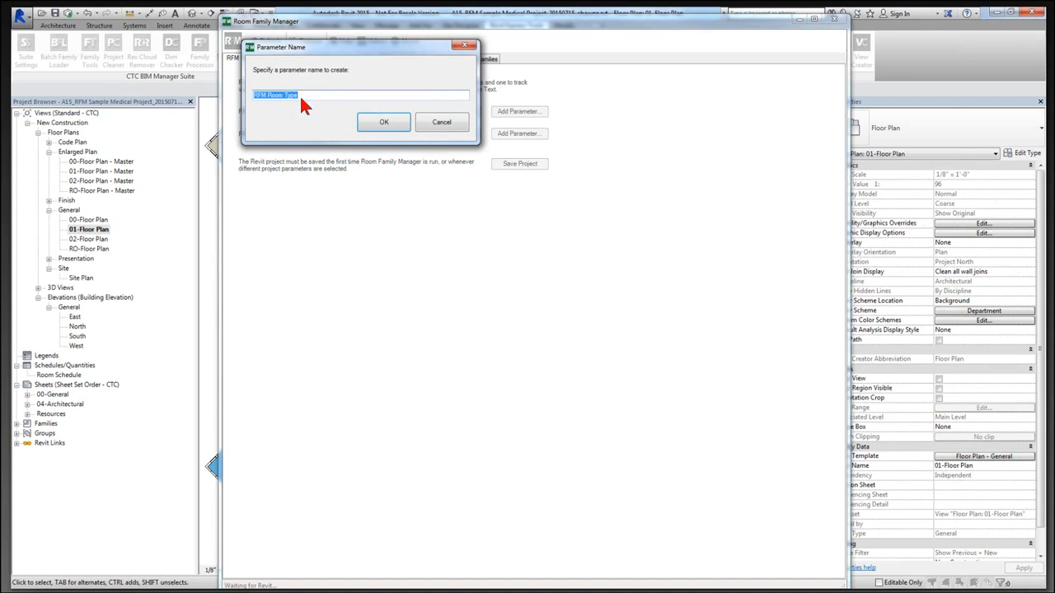
click(427, 123)
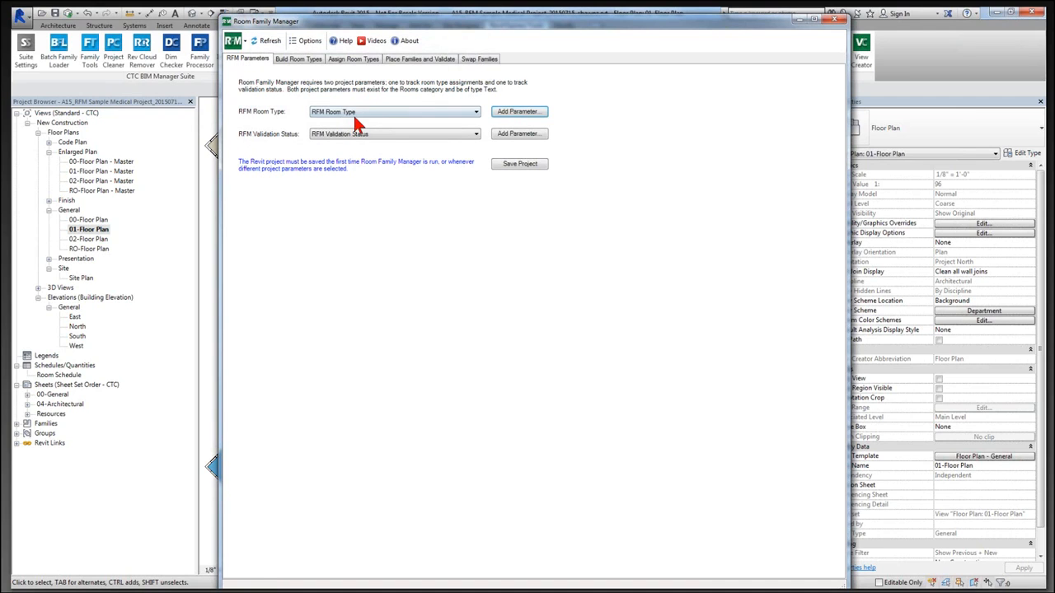
click(373, 114)
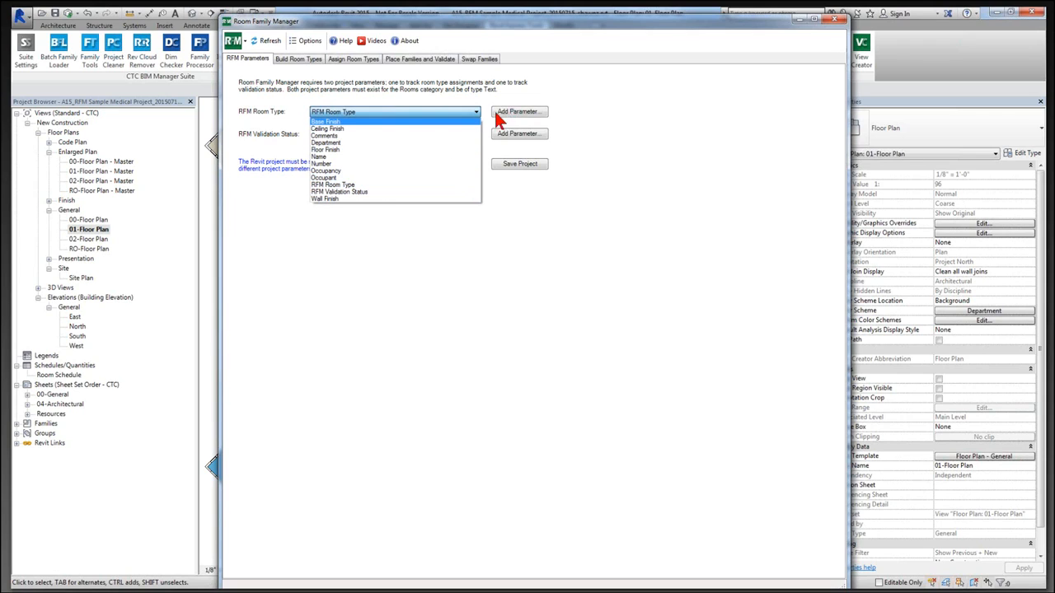
click(326, 114)
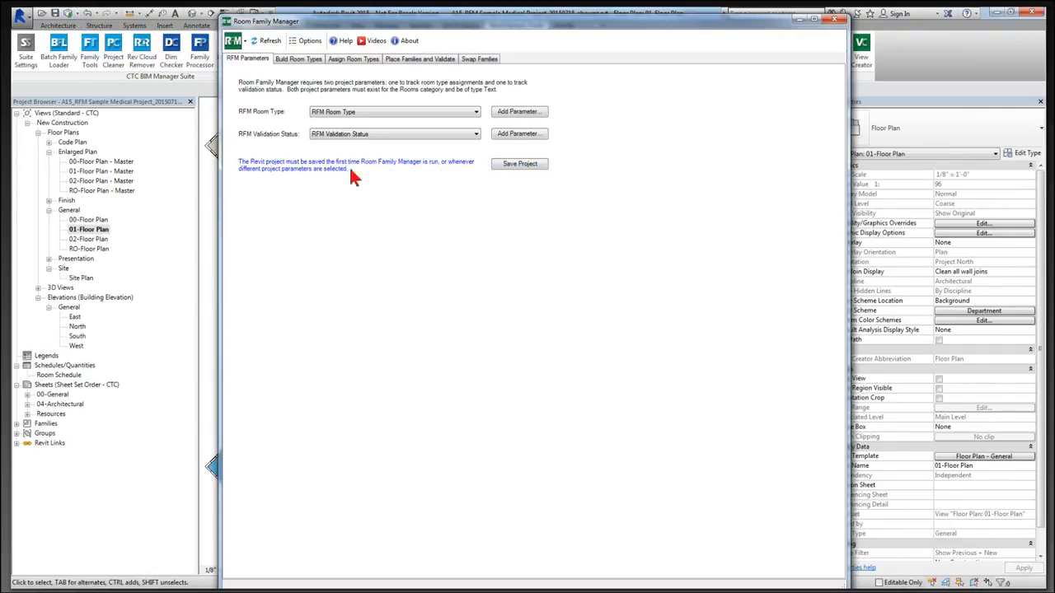
click(510, 170)
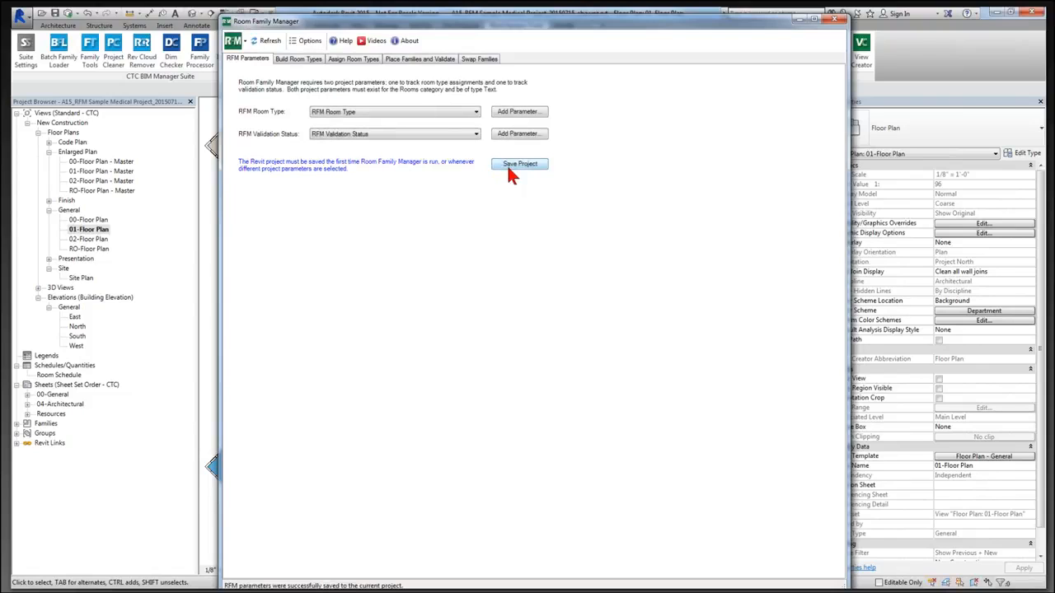
Save the blank room type definitions spreadsheet as an Excel workbook named RFM Template in the RET Workflows > Room Family Manager folder
click(300, 60)
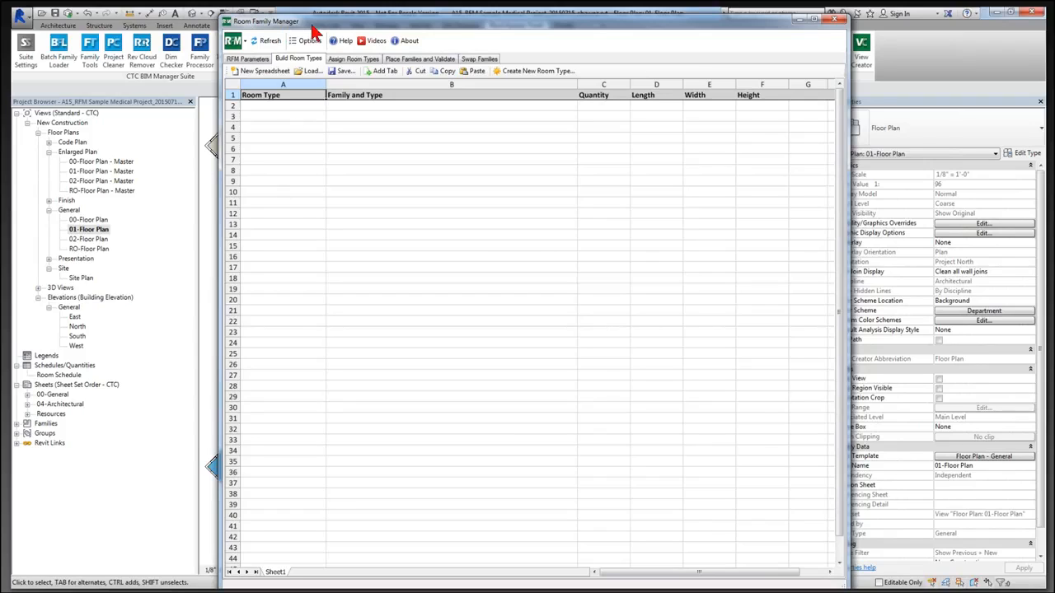
drag(312, 27, 303, 23)
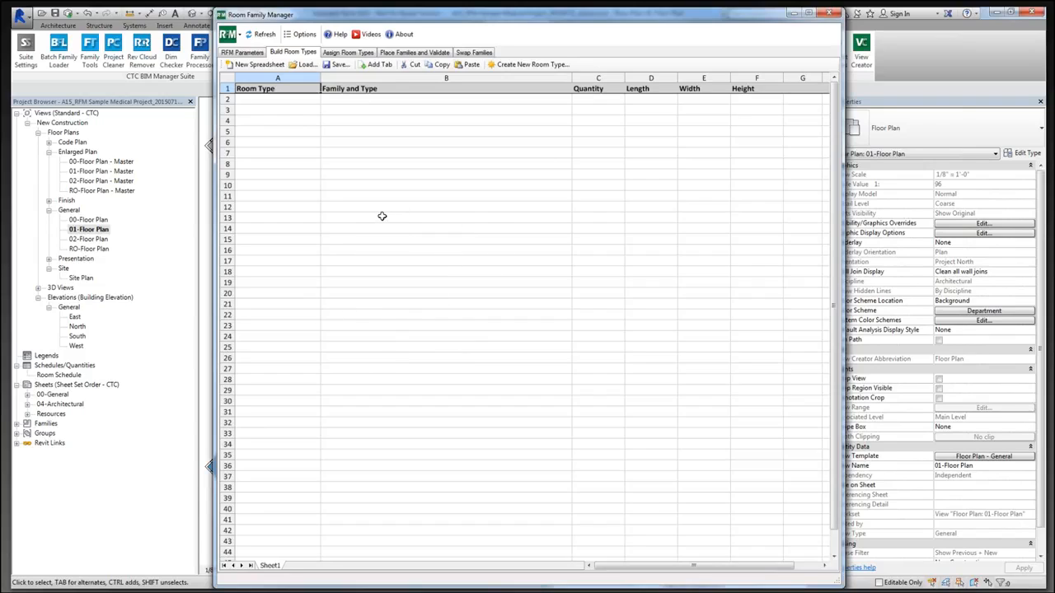
click(338, 65)
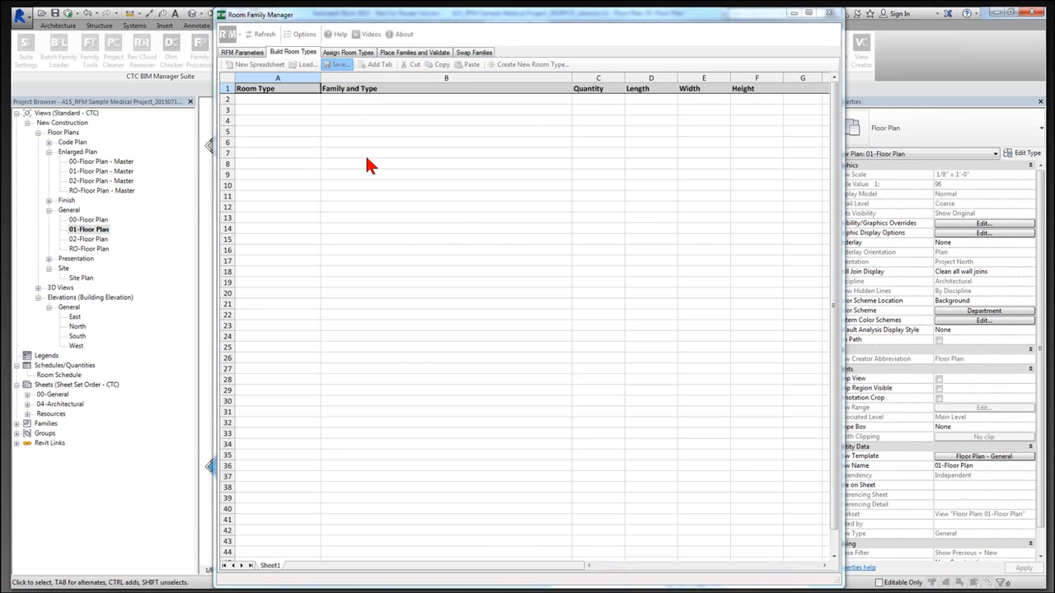
click(510, 381)
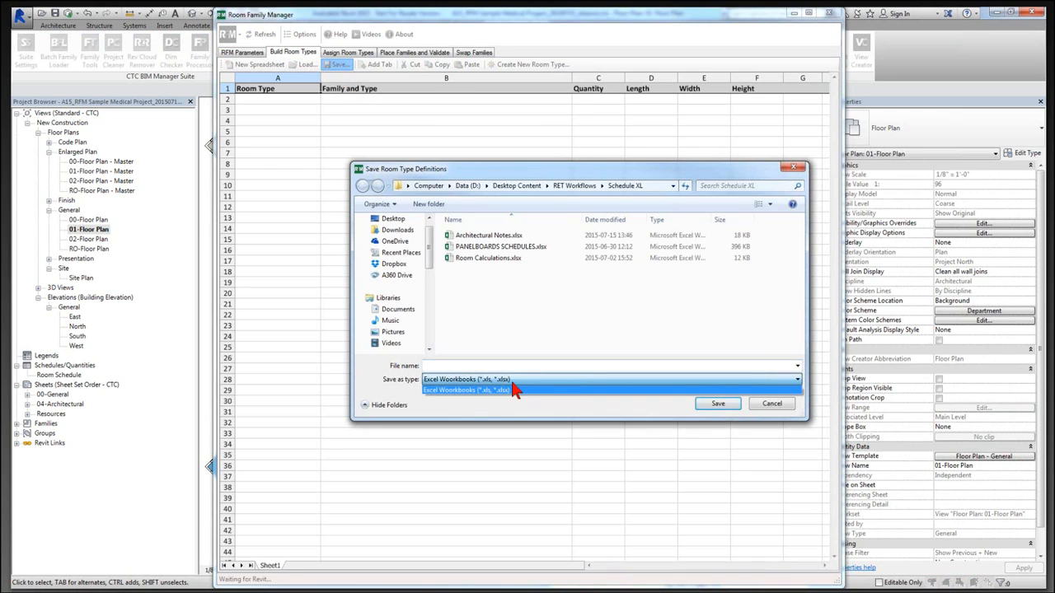
click(506, 384)
click(501, 365)
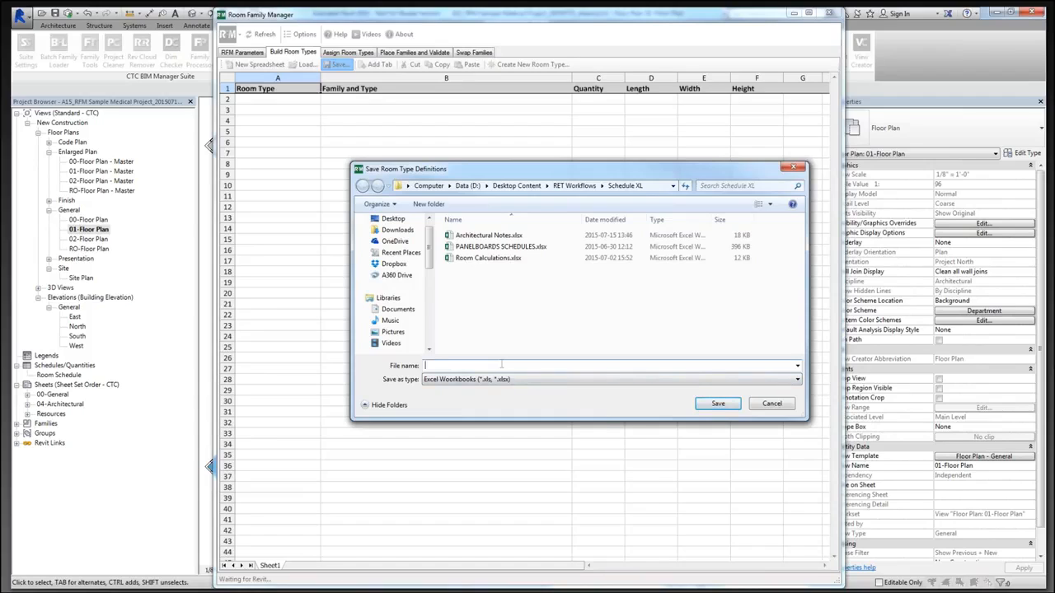
text(RFM Template)
click(578, 186)
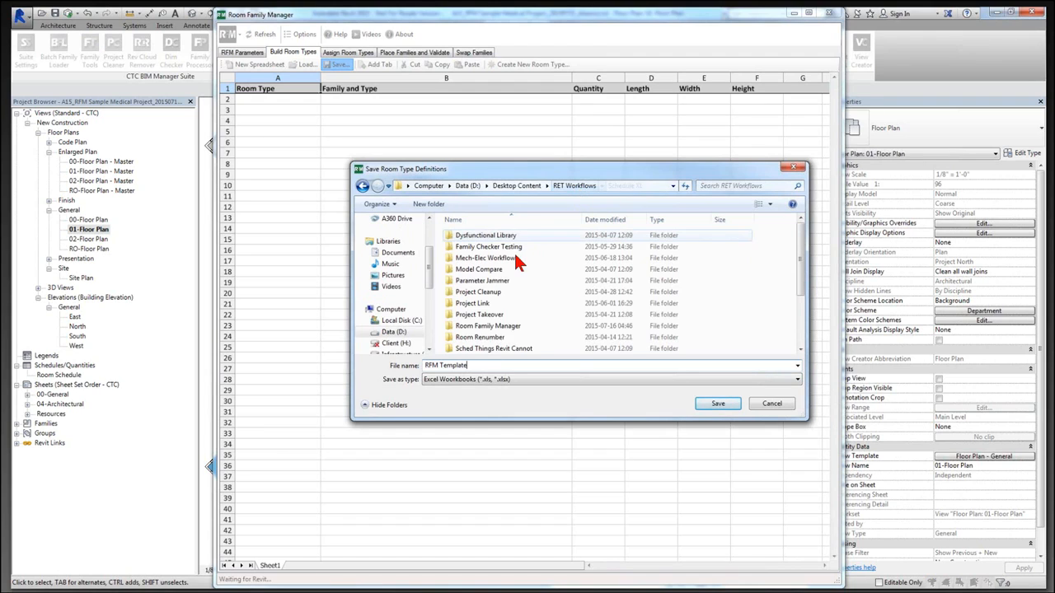
click(495, 326)
double_click(496, 327)
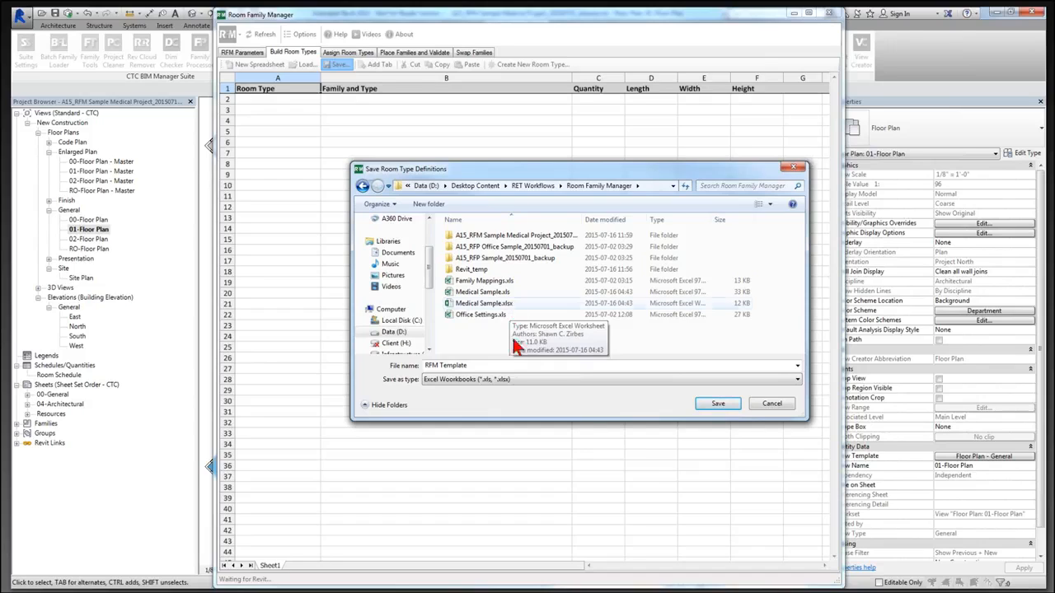
click(457, 367)
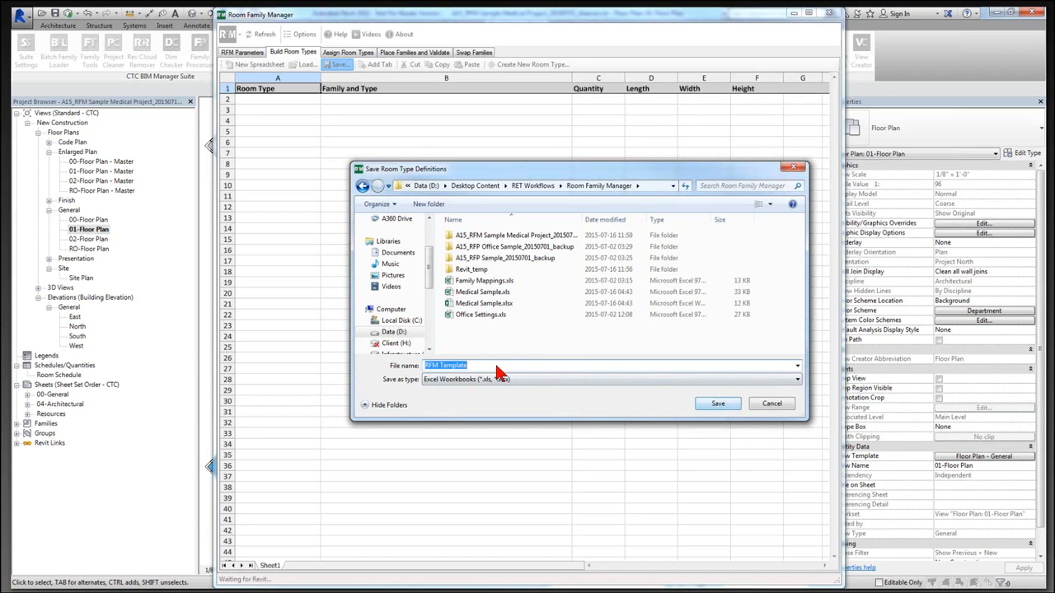
click(717, 405)
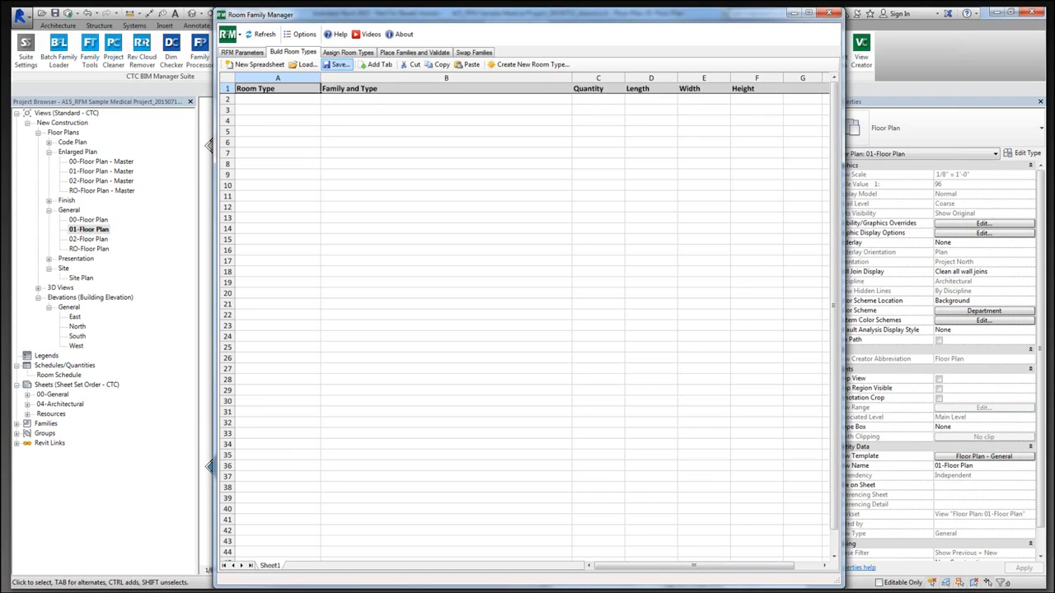
Open RFM Template.xls from the Room Family Manager folder in Excel and rename its sheet to Rooms_Families
drag(11, 64, 389, 66)
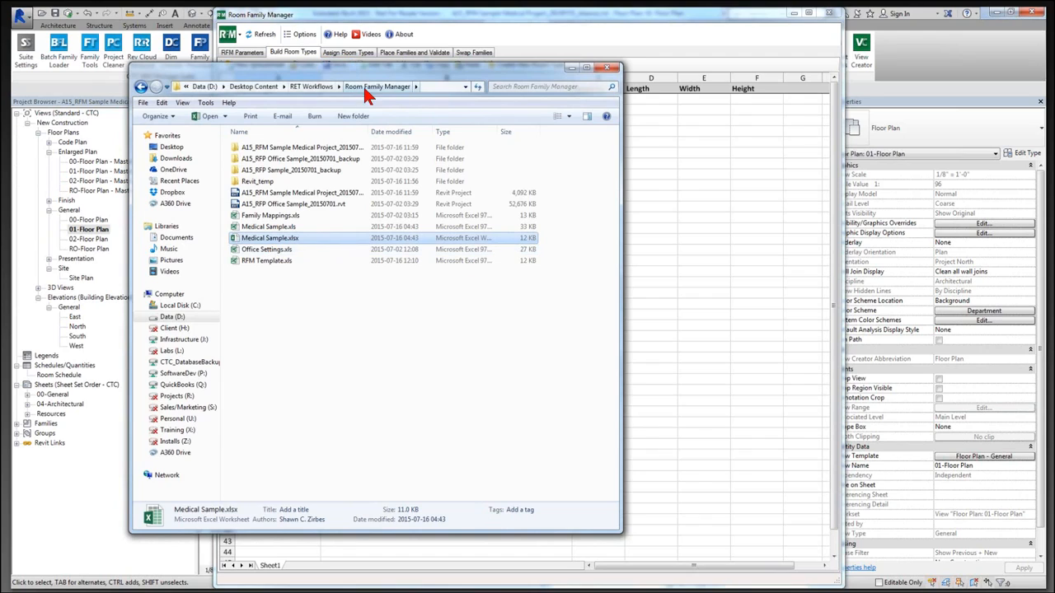
click(272, 262)
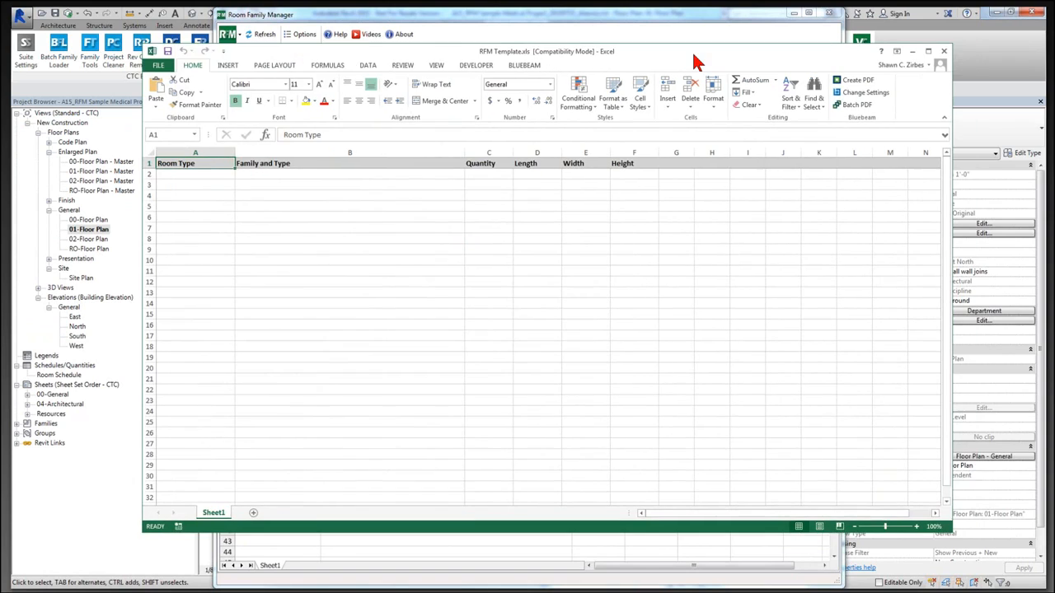
drag(694, 62, 676, 61)
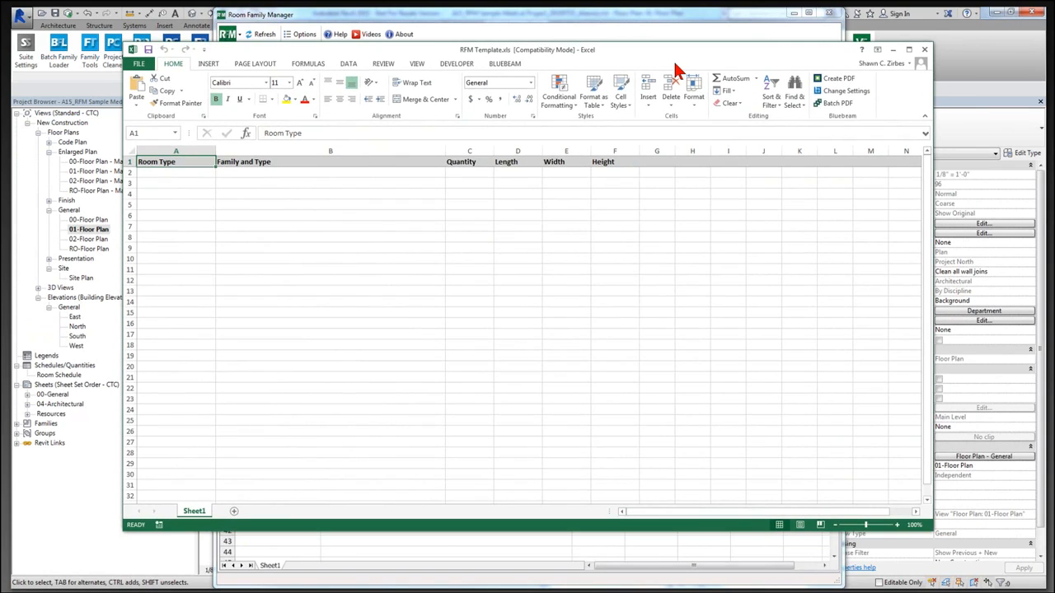
right_click(200, 512)
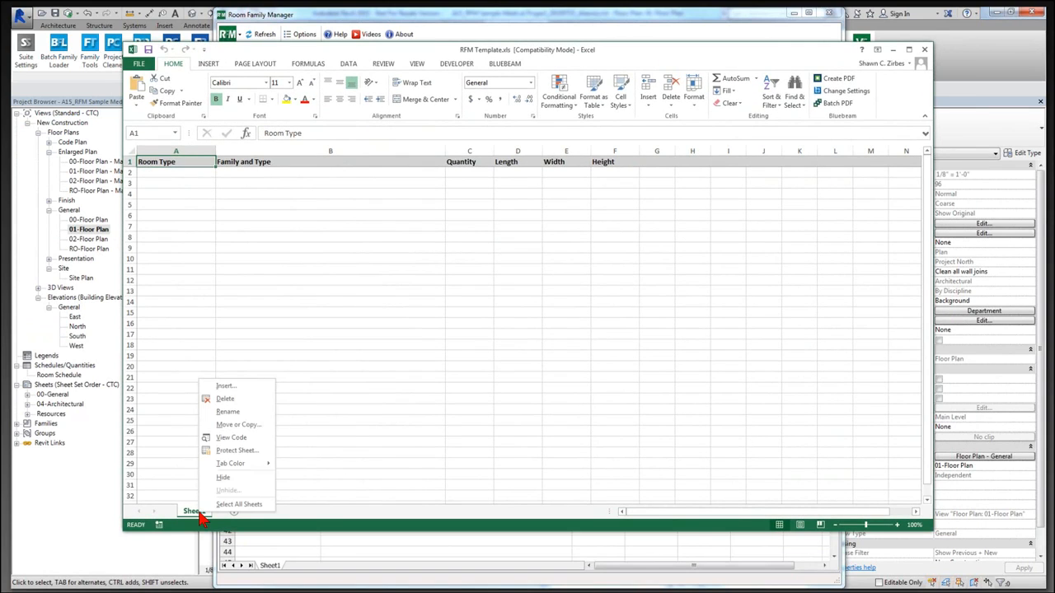
click(237, 412)
text(R)
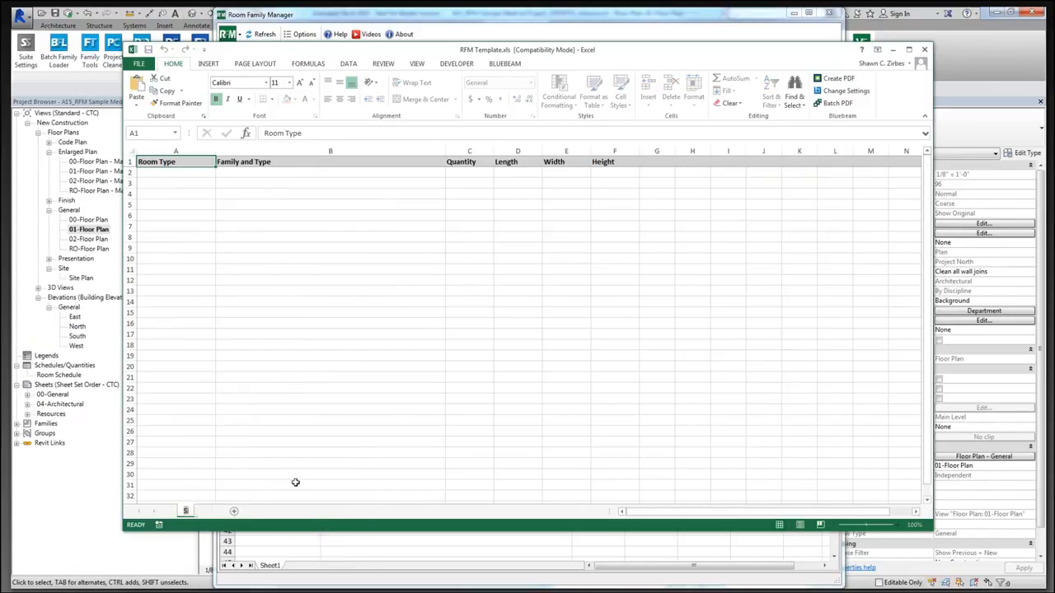
text(ooms_Families)
key(Return)
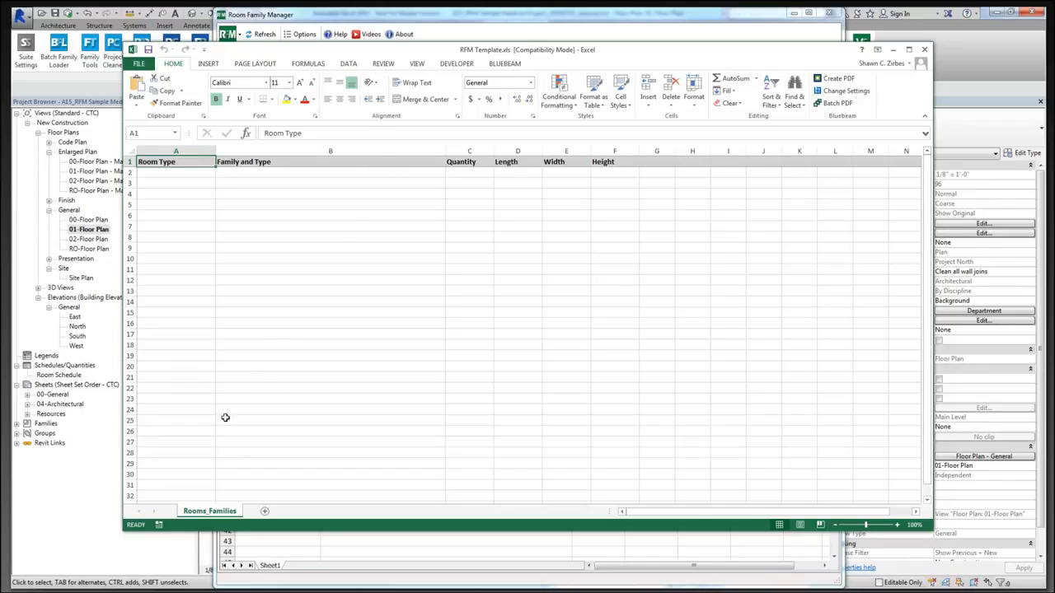
Add a second worksheet to the workbook and name it Room_Types
right_click(266, 513)
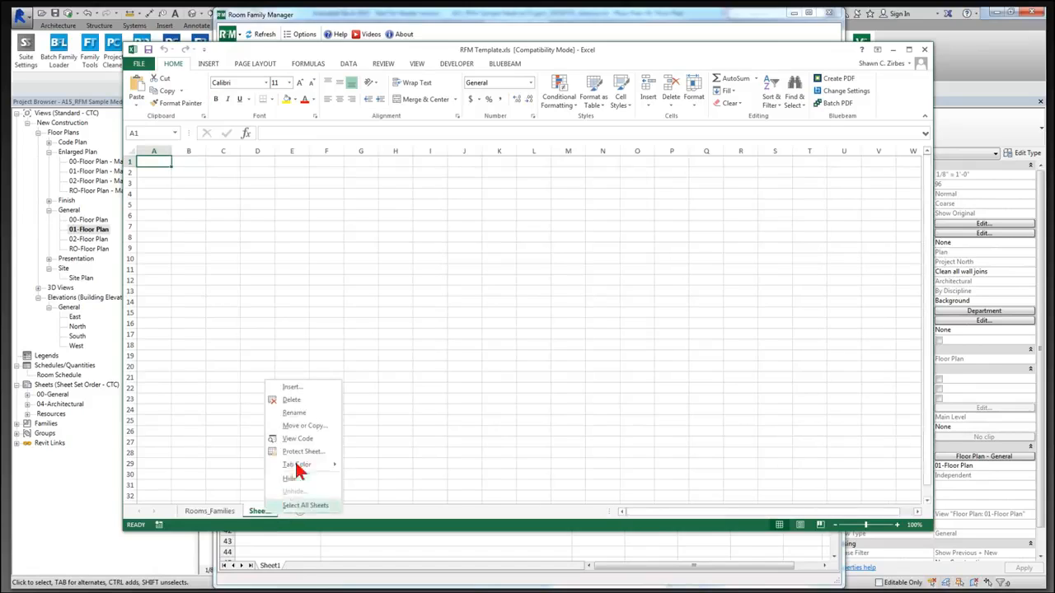
click(297, 416)
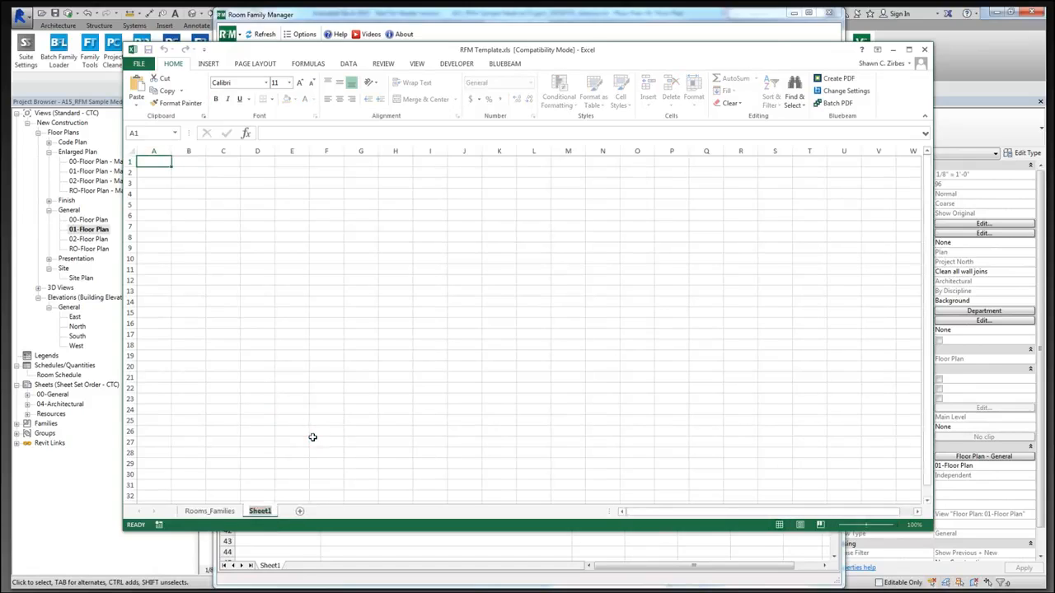
text(Room_Types)
key(Return)
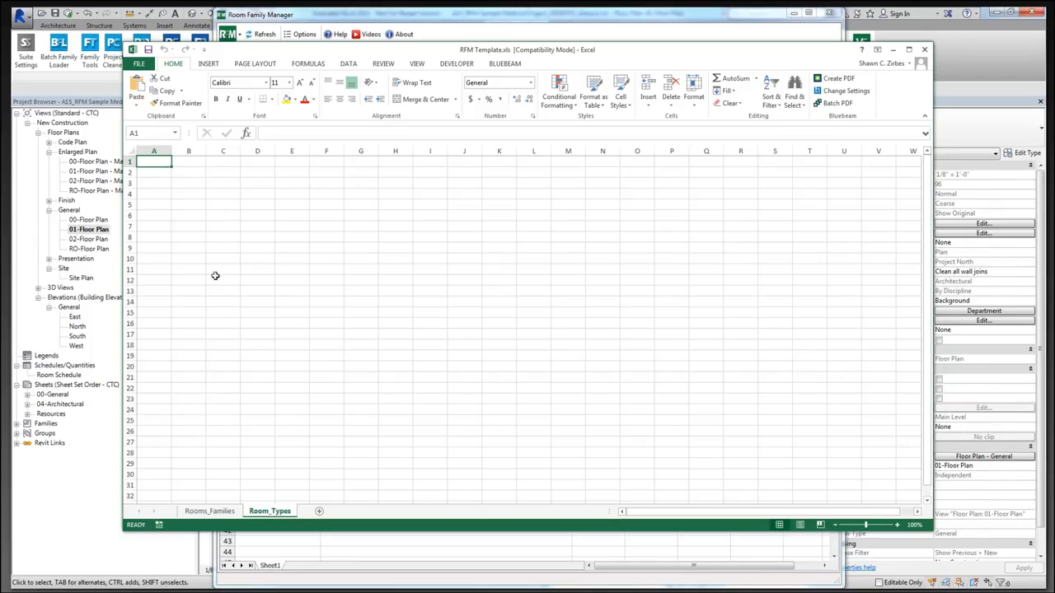
Widen column A on the Room_Types sheet to make room for a list of room types
click(216, 512)
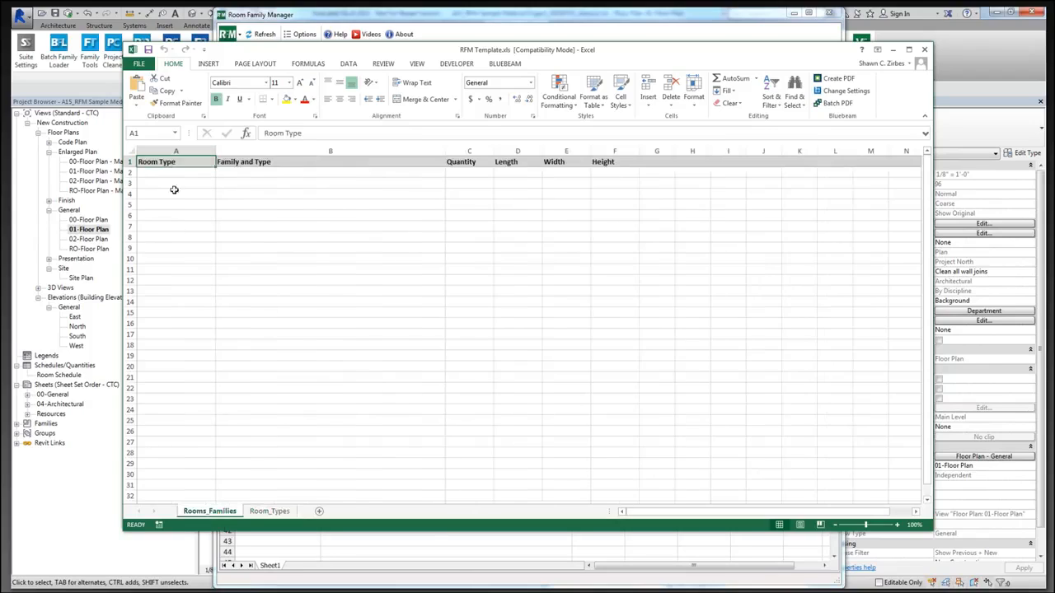
click(181, 172)
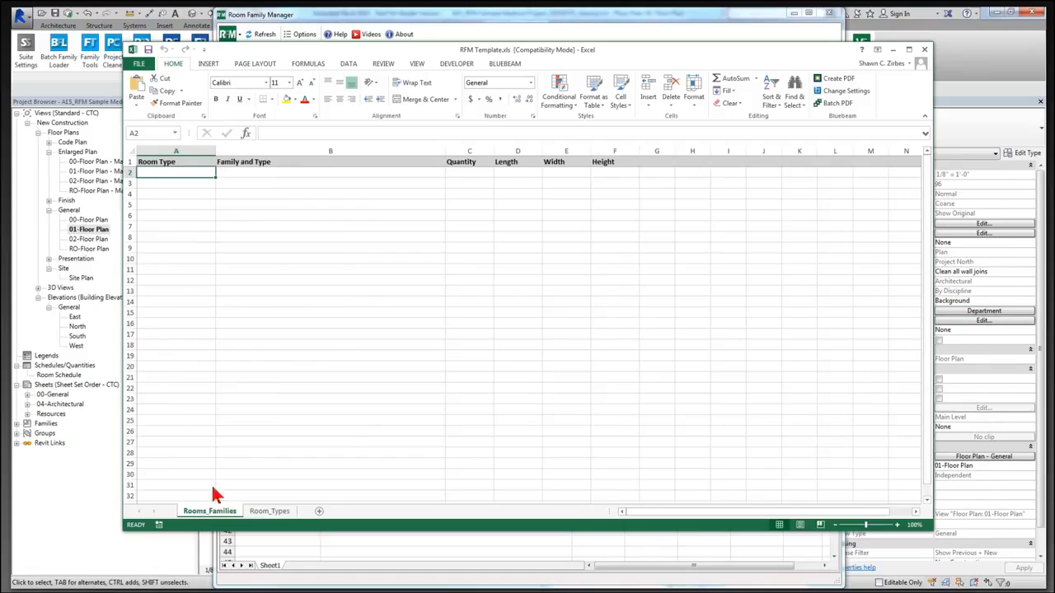
click(259, 512)
drag(156, 161, 155, 485)
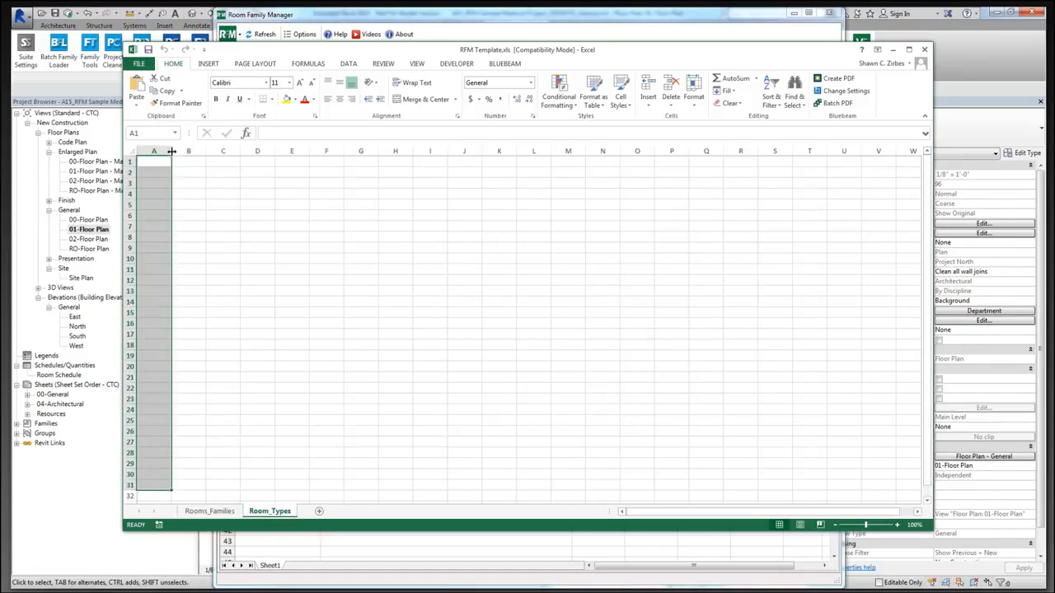
drag(173, 152, 290, 155)
click(185, 162)
drag(194, 195, 210, 378)
Review the empty cells under Room Type and Family and Type on the Rooms_Families sheet, finishing on cell A2
click(218, 512)
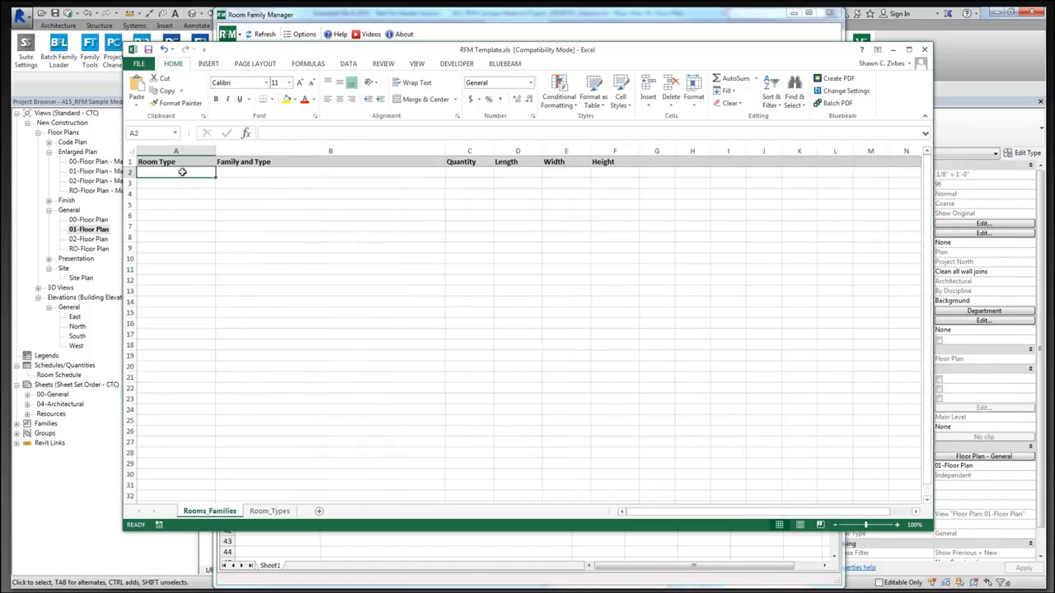
drag(181, 173, 195, 334)
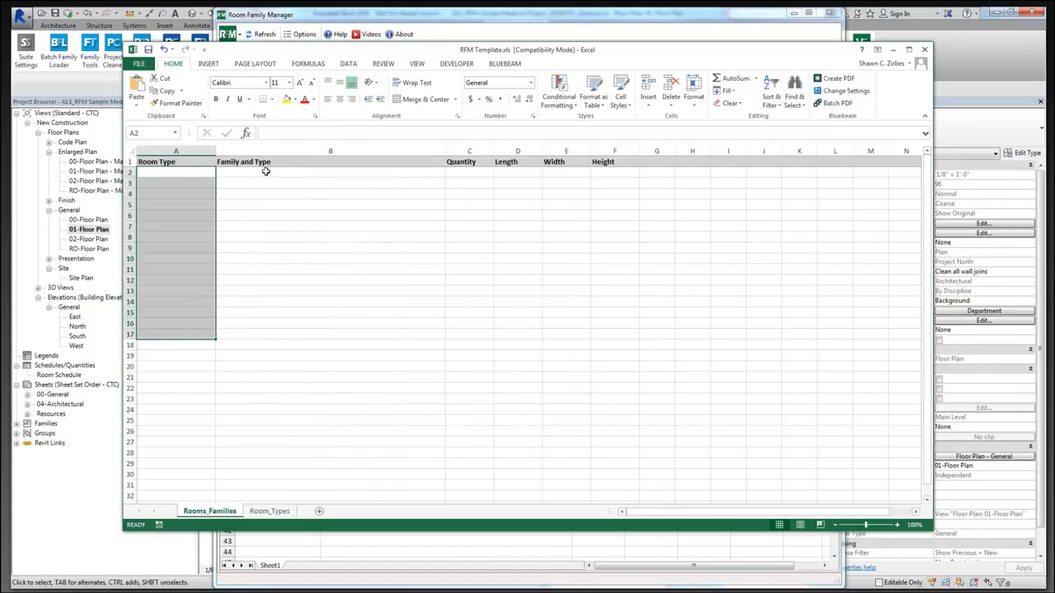
drag(266, 173, 278, 332)
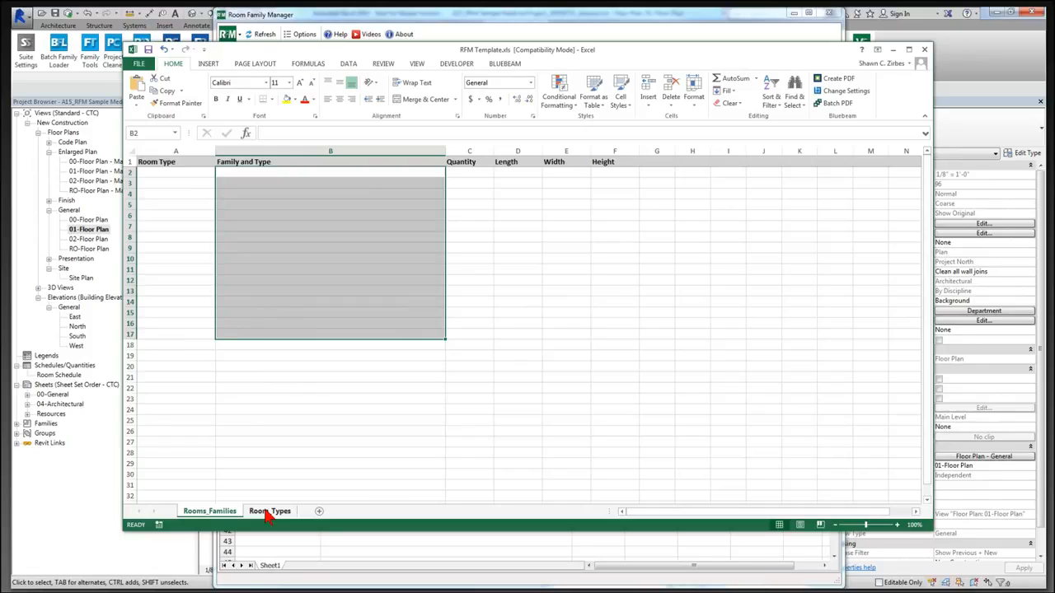
click(189, 172)
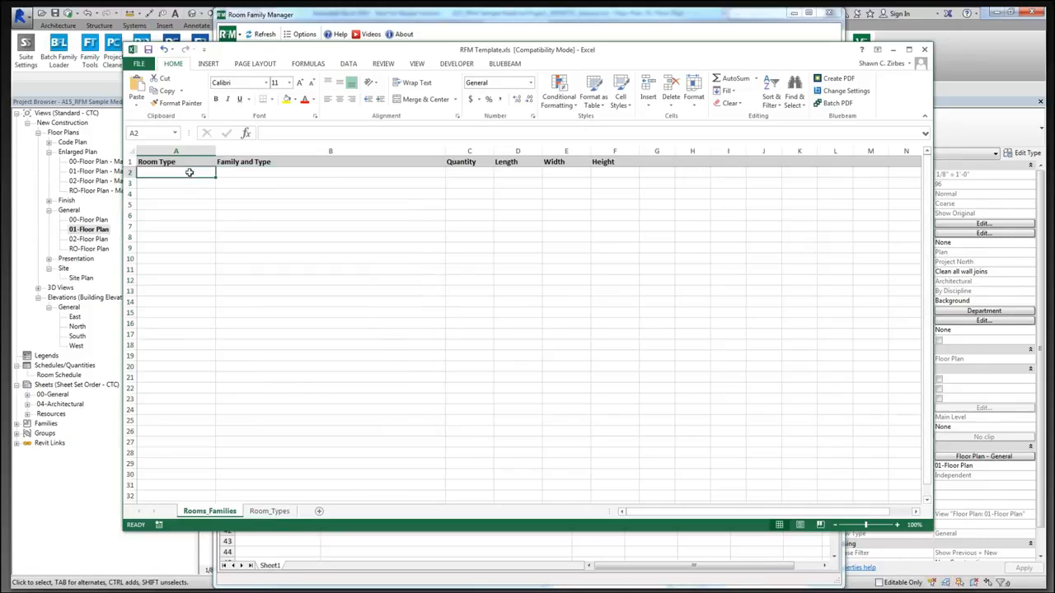
Look over the empty cells in column A of the Room_Types sheet, finishing back on Rooms_Families
click(272, 512)
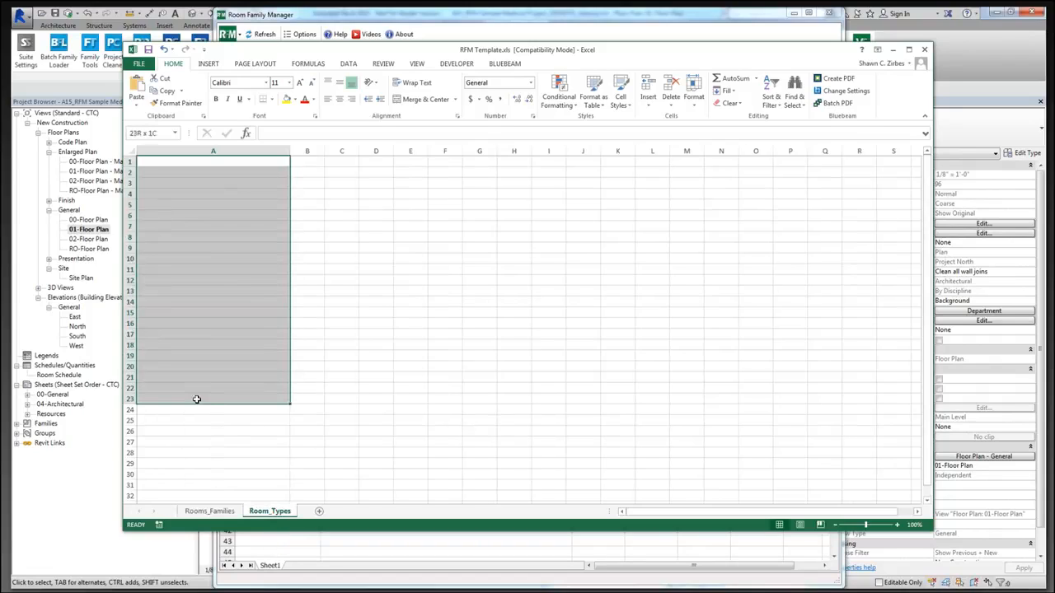
click(227, 168)
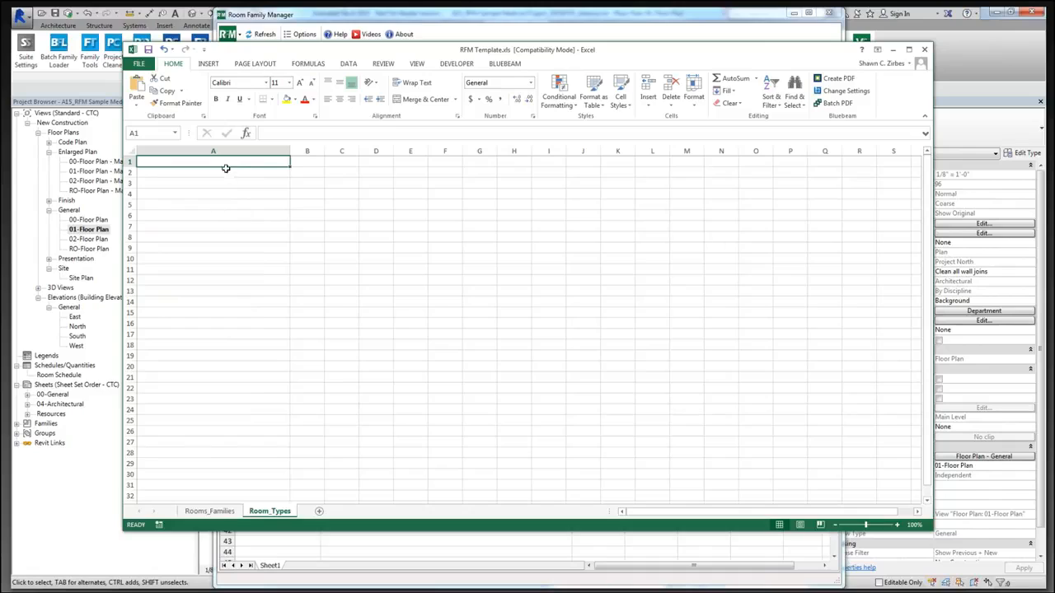
click(228, 512)
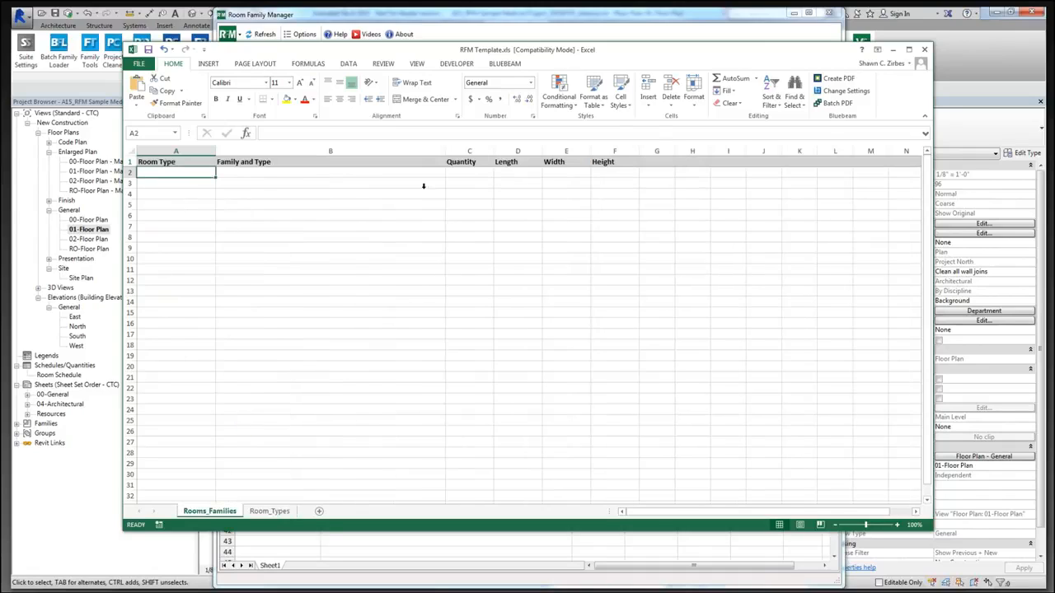
Uncover the Room Family Manager spreadsheet behind the workbook to compare its columns, and bring the workbook back over it
click(347, 64)
click(569, 105)
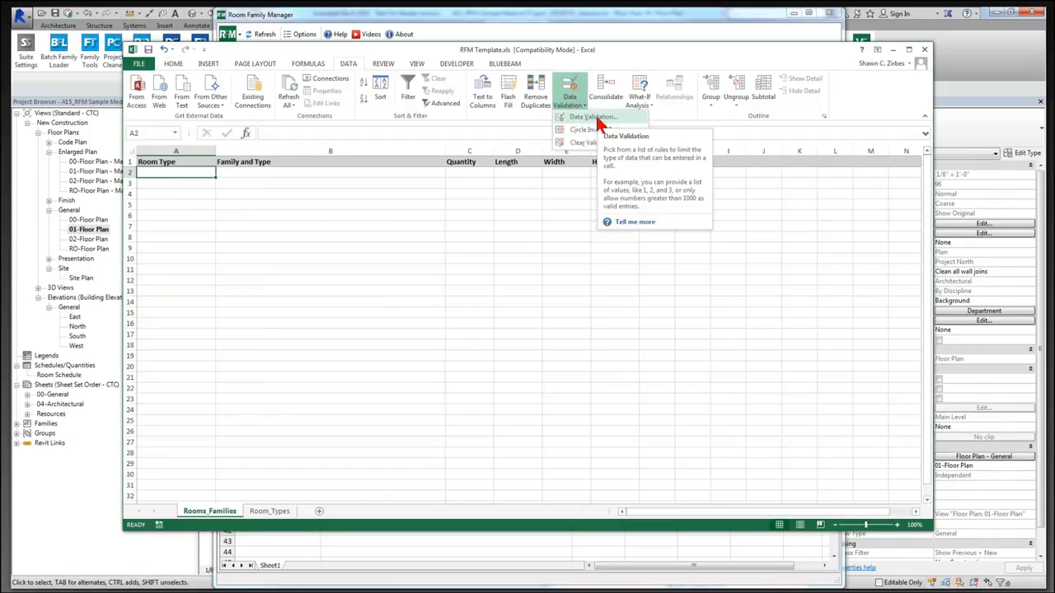
click(579, 68)
drag(580, 67, 605, 309)
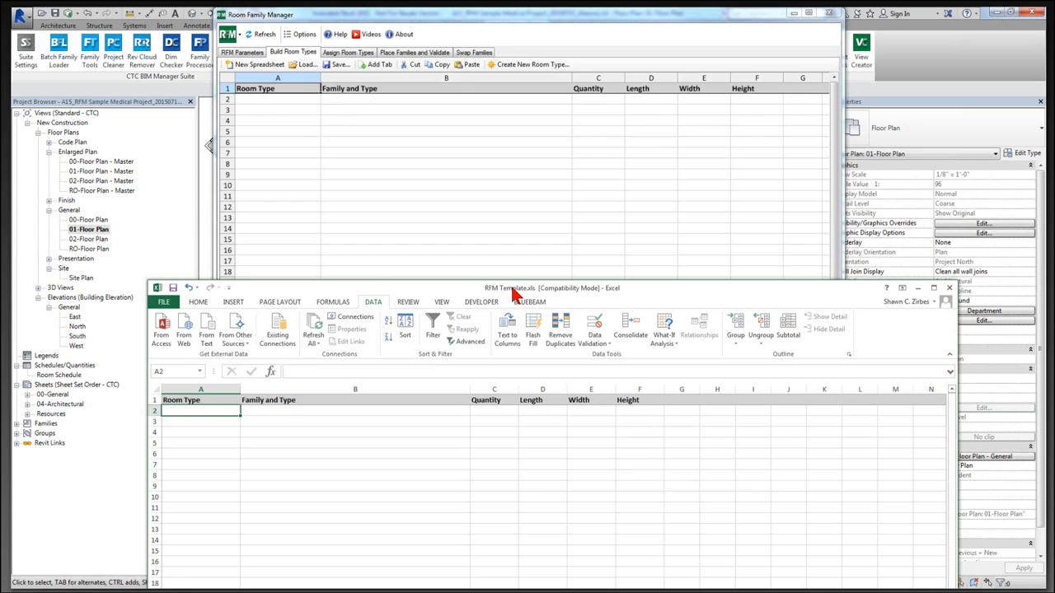
drag(512, 294, 452, 29)
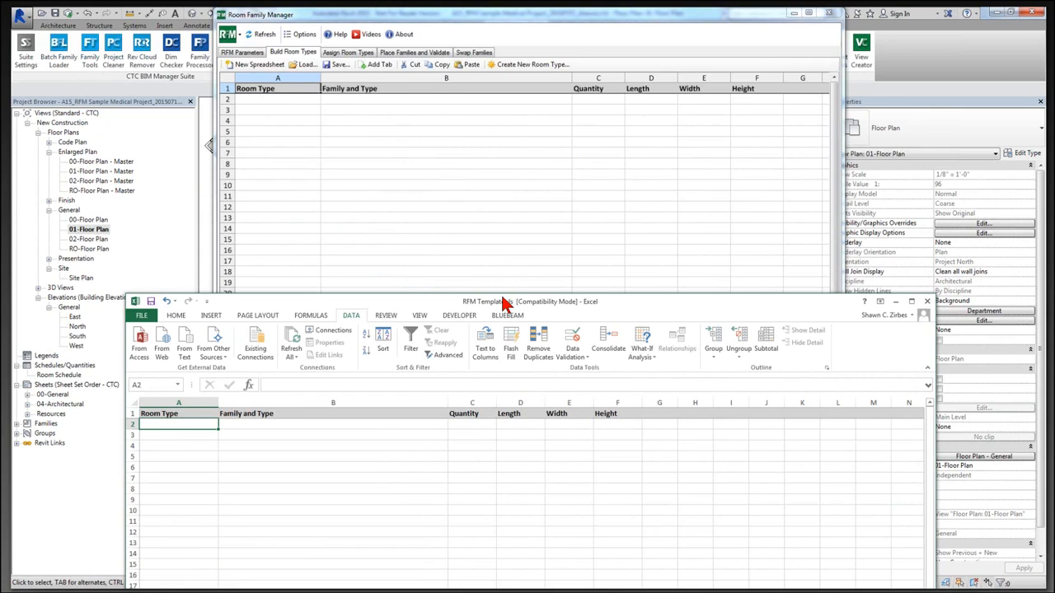
drag(505, 303, 484, 138)
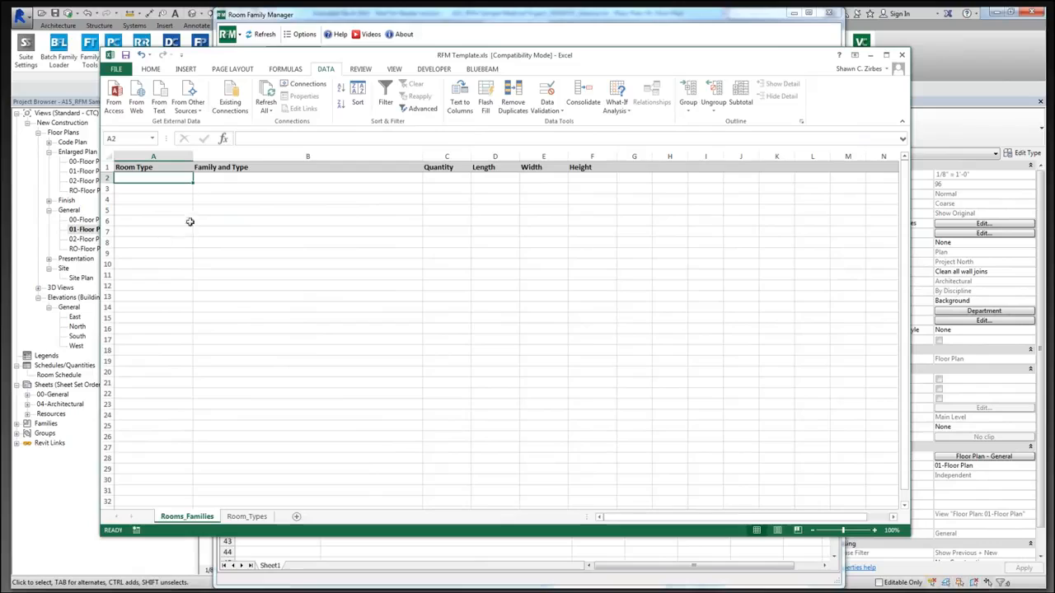
Apply list data validation to cell A2 on Rooms_Families, with Room_Types cells $A$1:$A$25 as its source
click(549, 107)
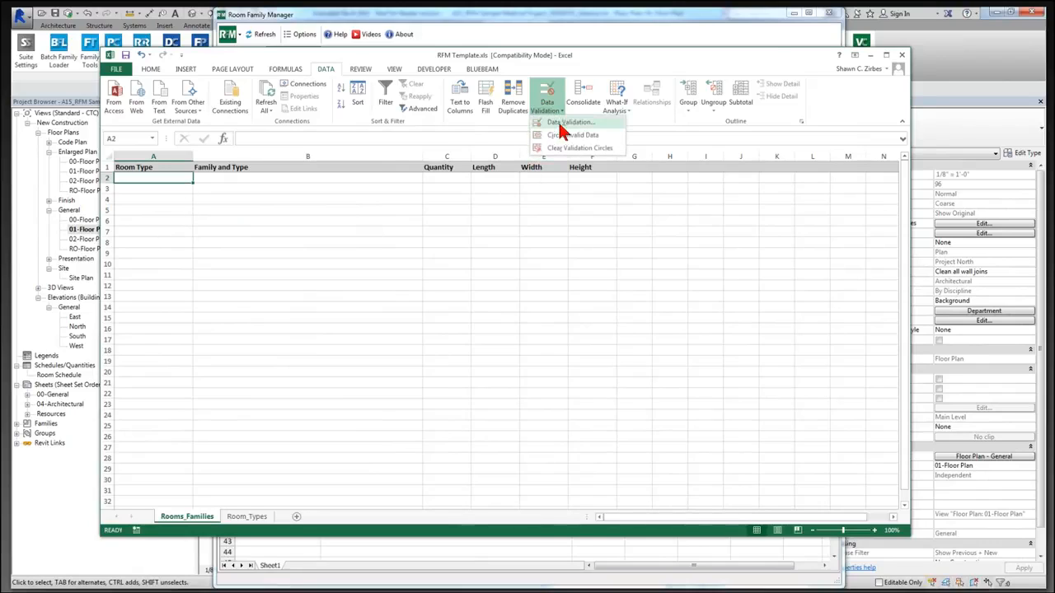
click(560, 123)
click(480, 172)
click(490, 207)
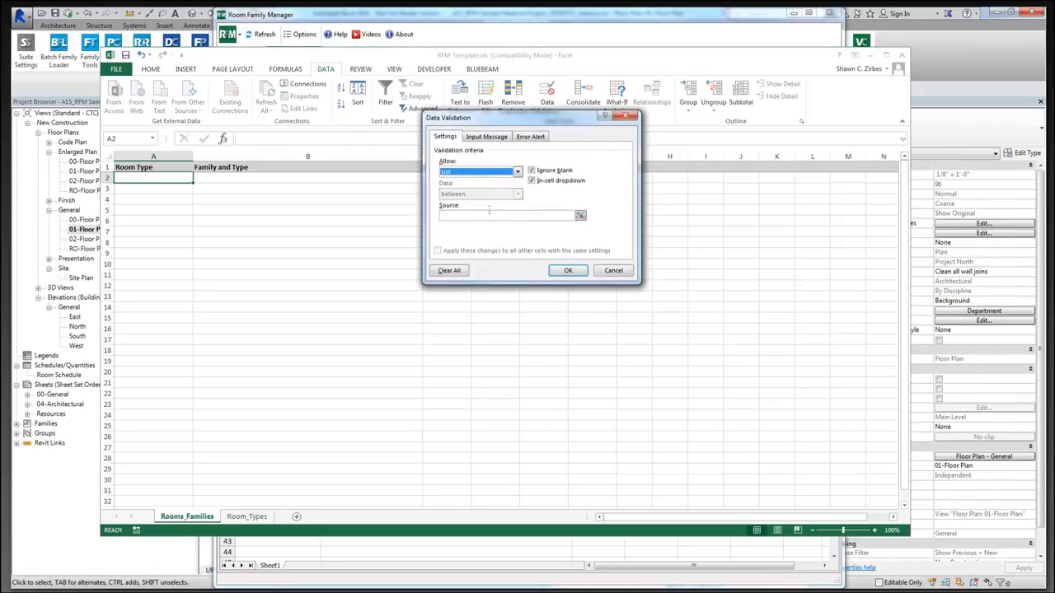
text(=)
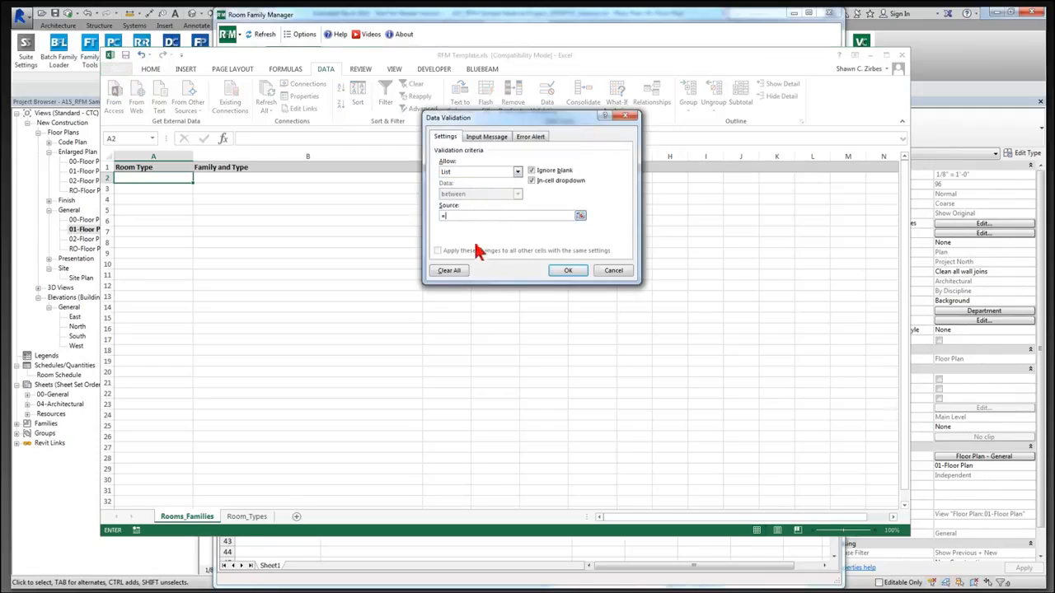
click(257, 518)
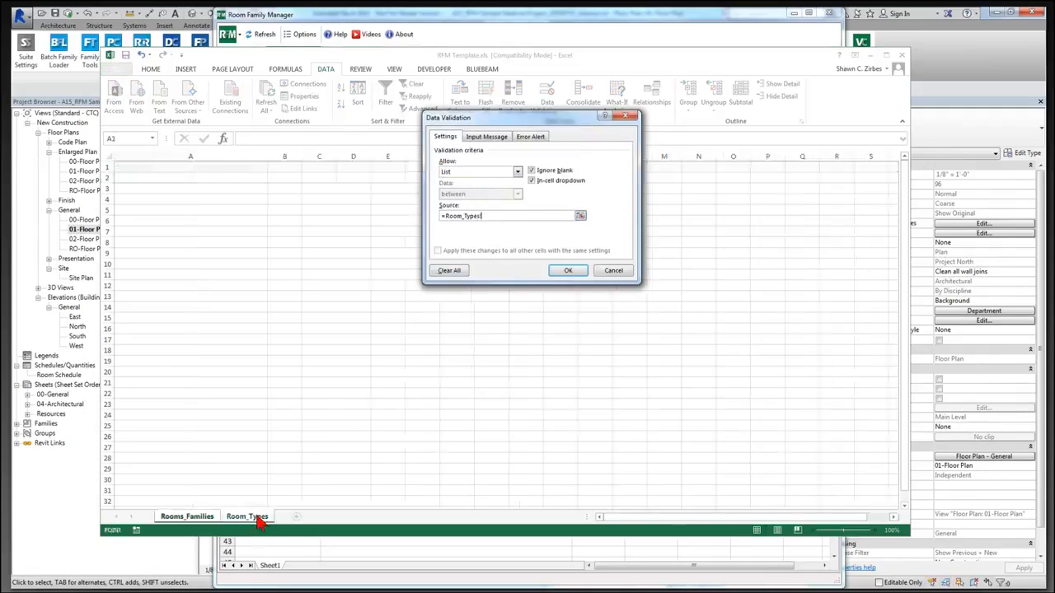
click(182, 169)
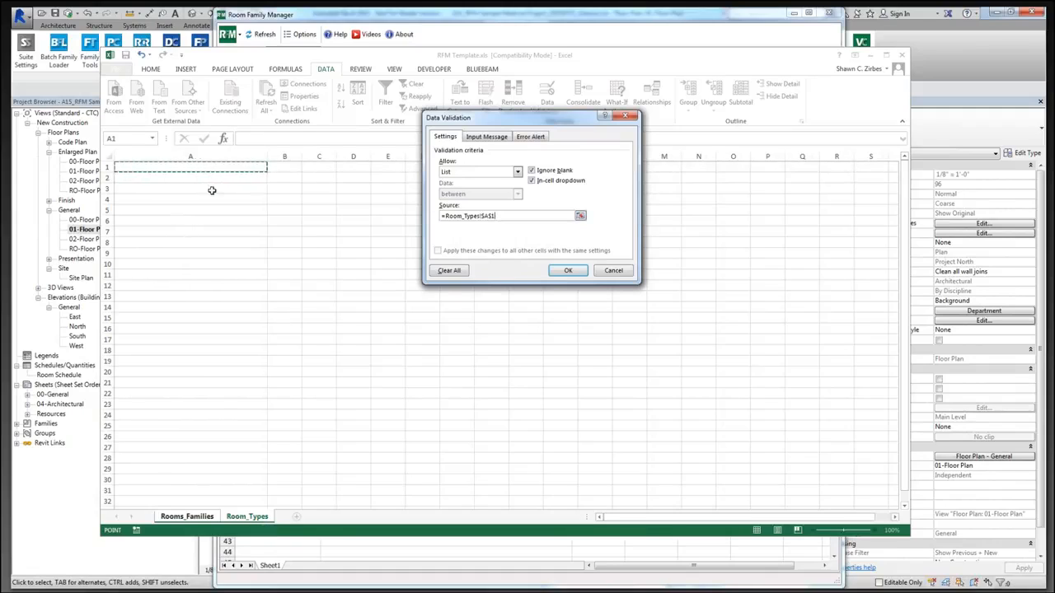
drag(212, 168, 220, 429)
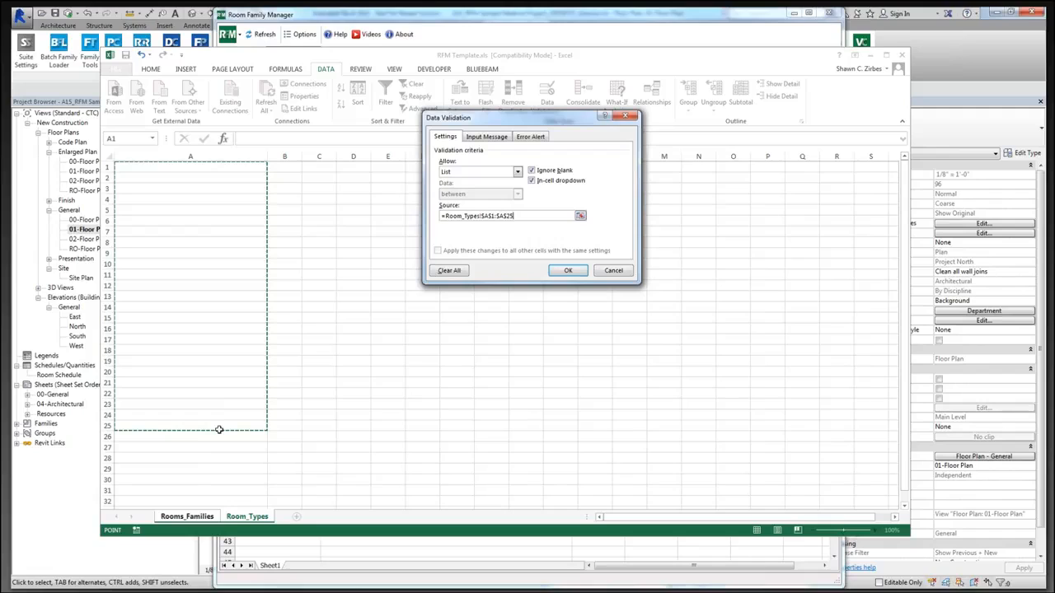
key(Return)
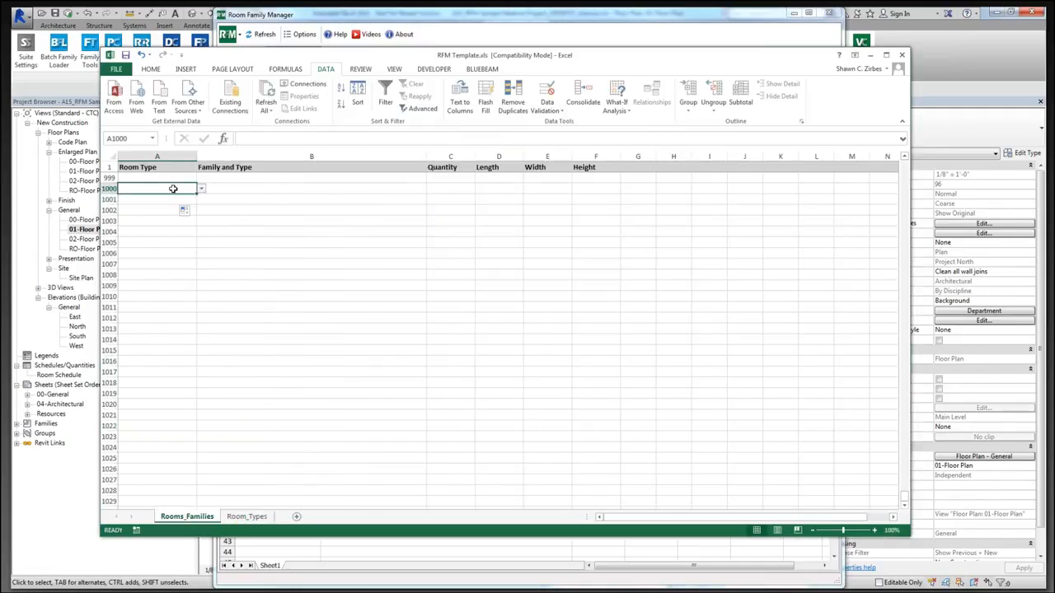
Check the Room_Types sheet and the Room Type cells from row 1000 up to A2, finishing on Room_Types cell A1
scroll(173, 189, up, 3)
click(260, 520)
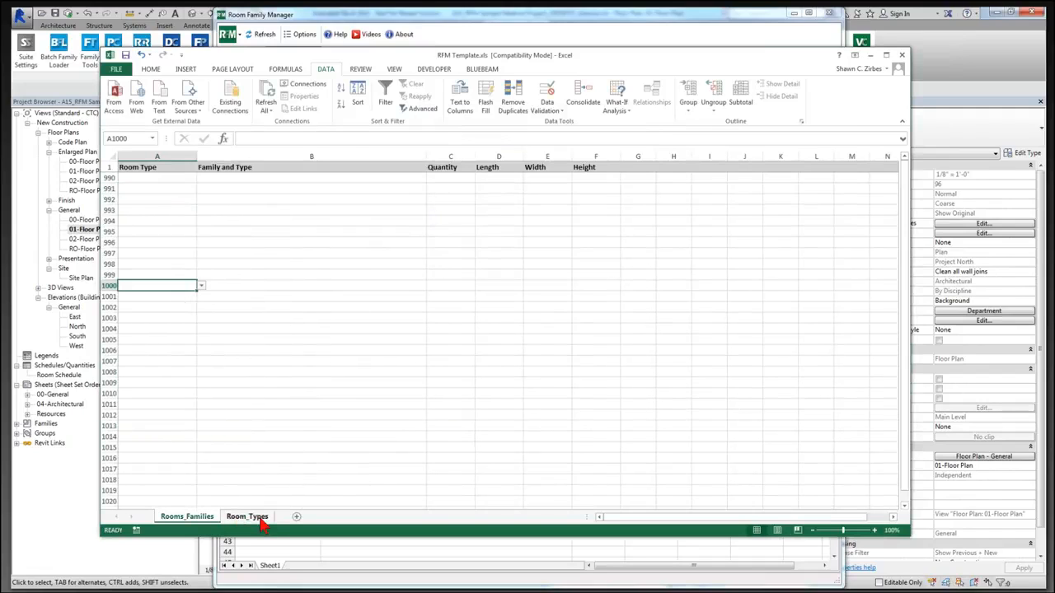
click(260, 521)
click(207, 196)
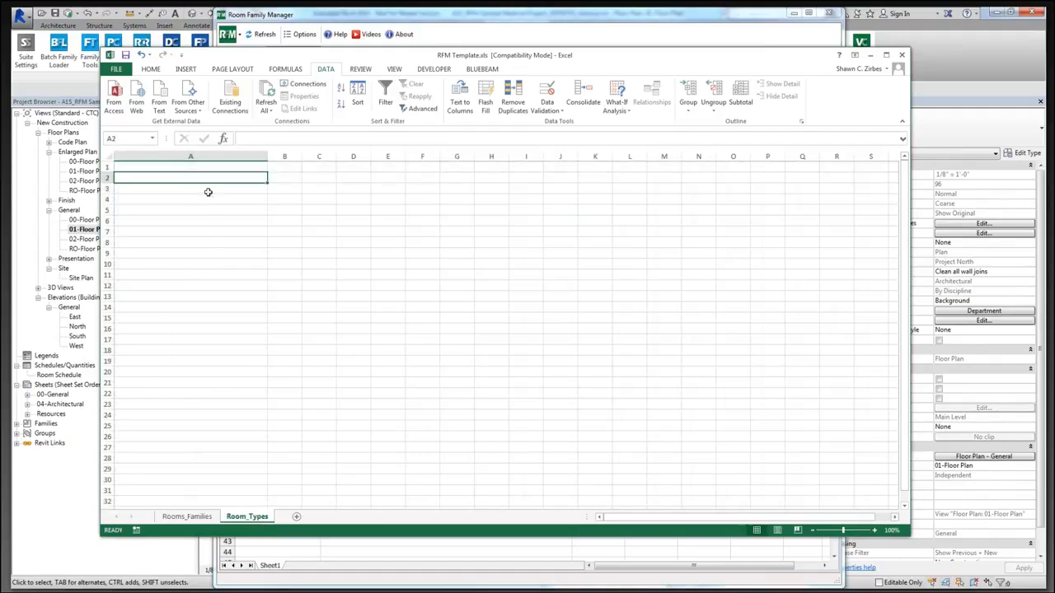
click(208, 241)
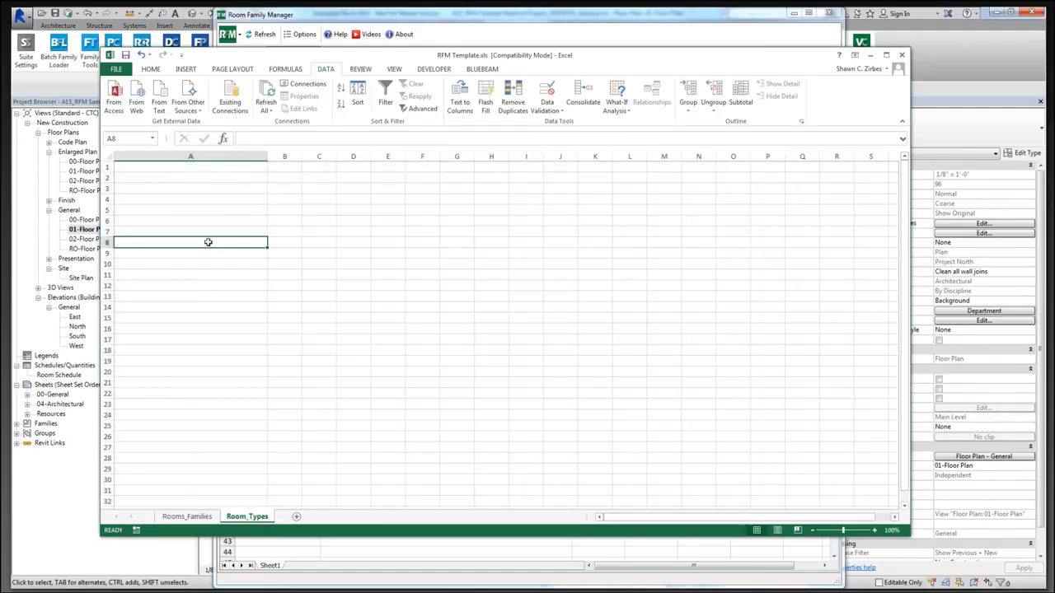
click(202, 166)
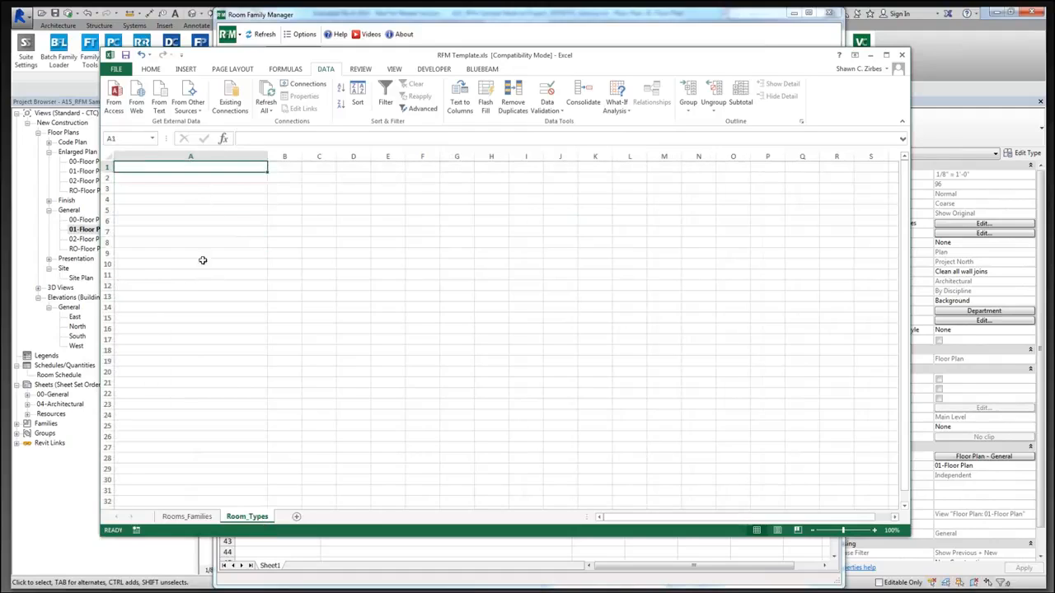
click(192, 517)
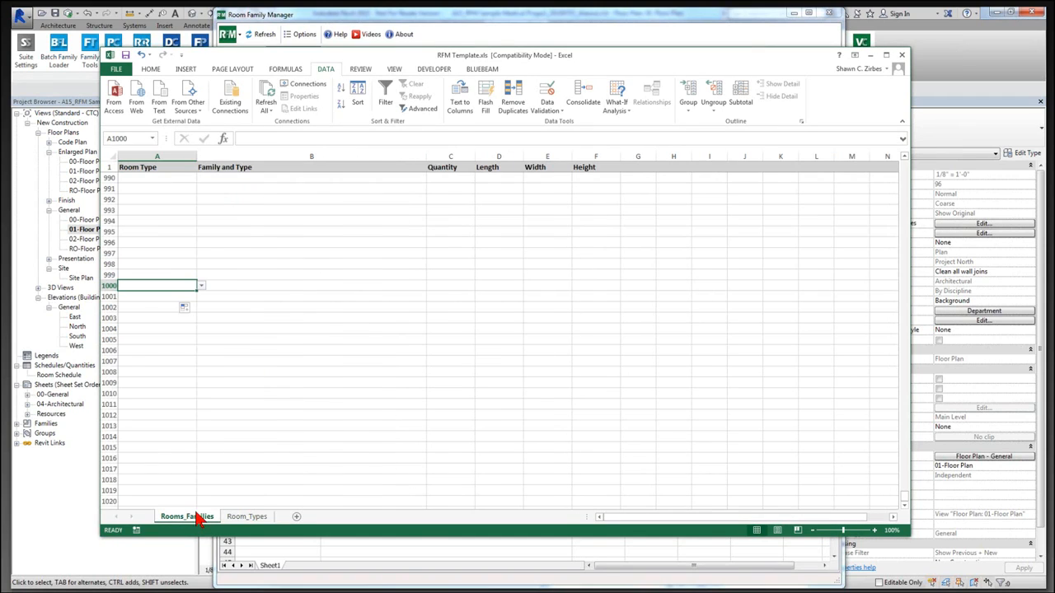
click(176, 306)
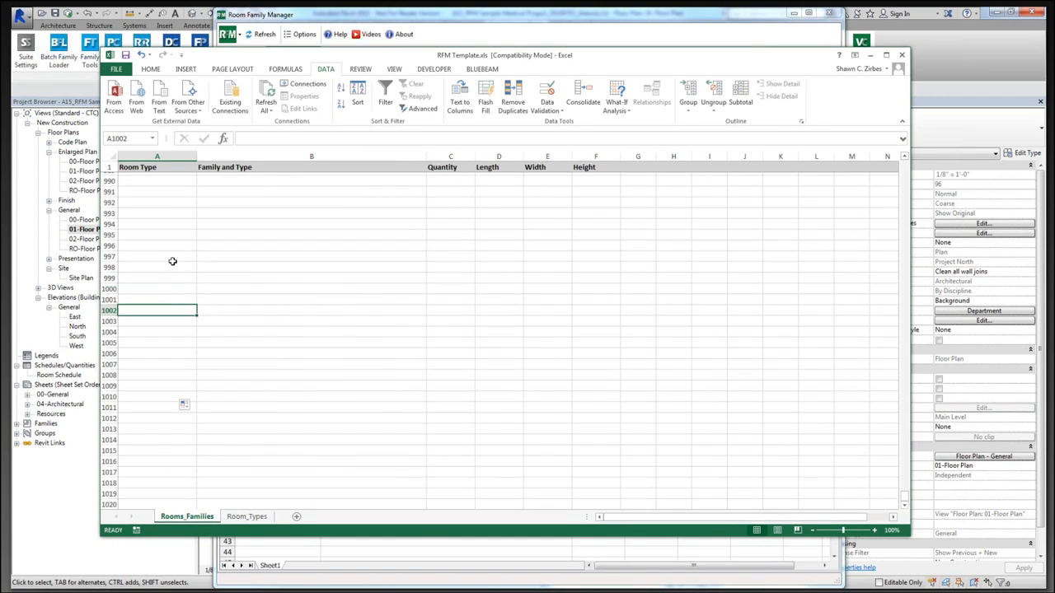
scroll(172, 261, up, 20)
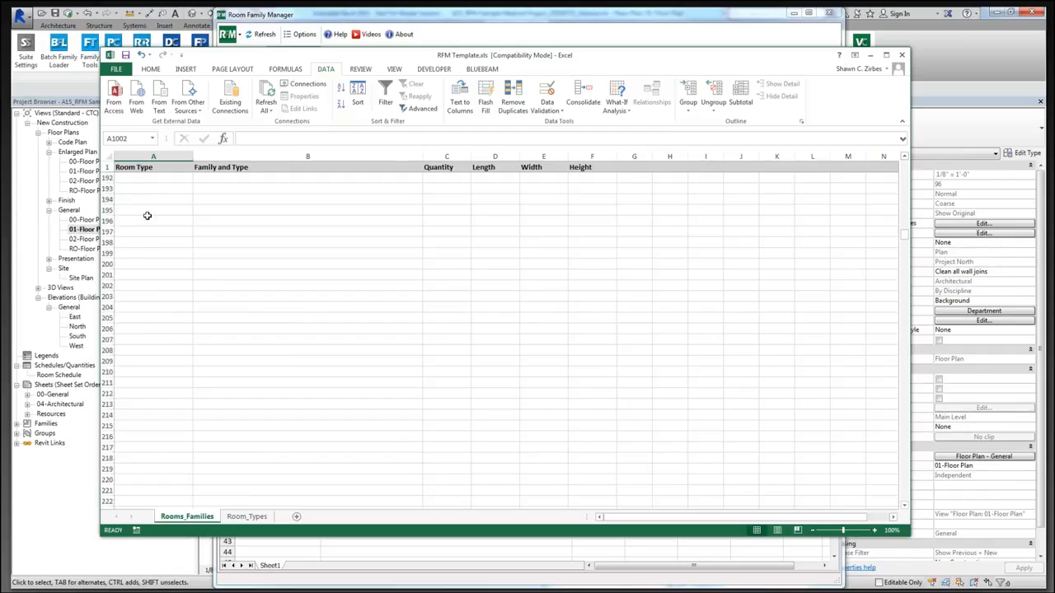
scroll(147, 215, up, 20)
click(147, 179)
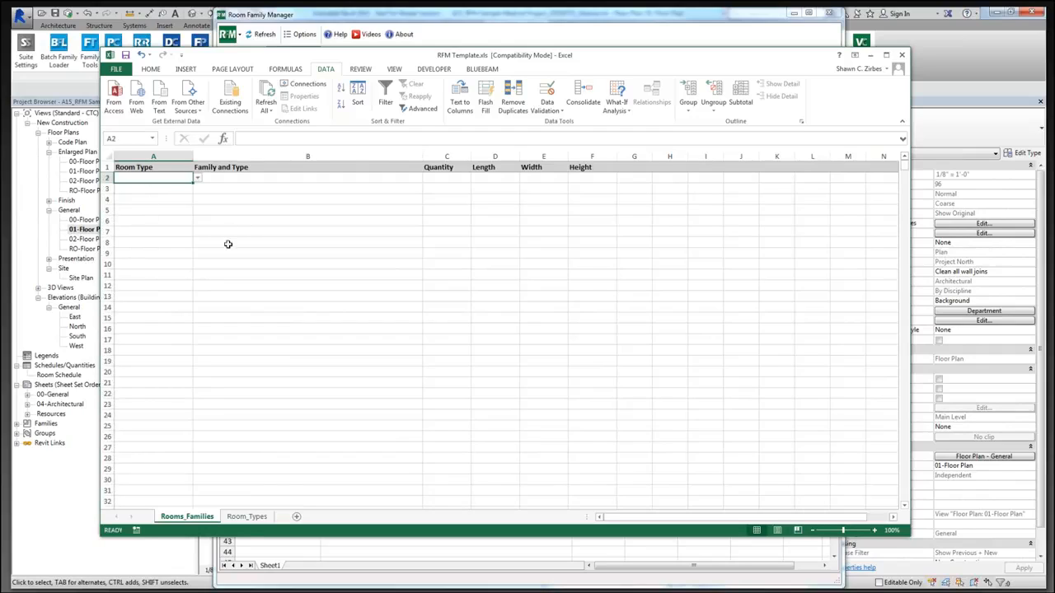
click(246, 516)
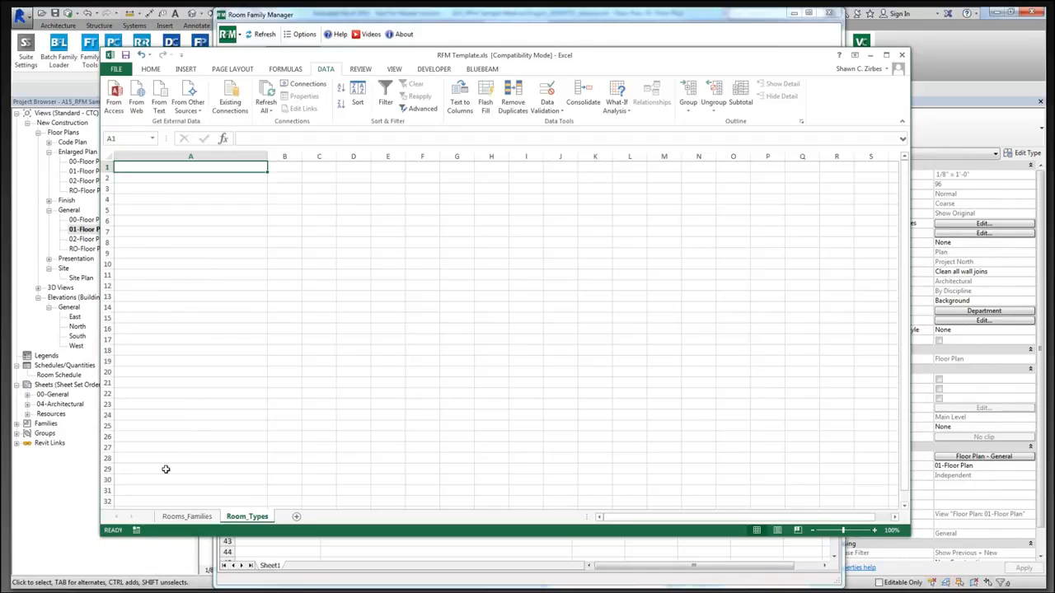
text(PATIEN)
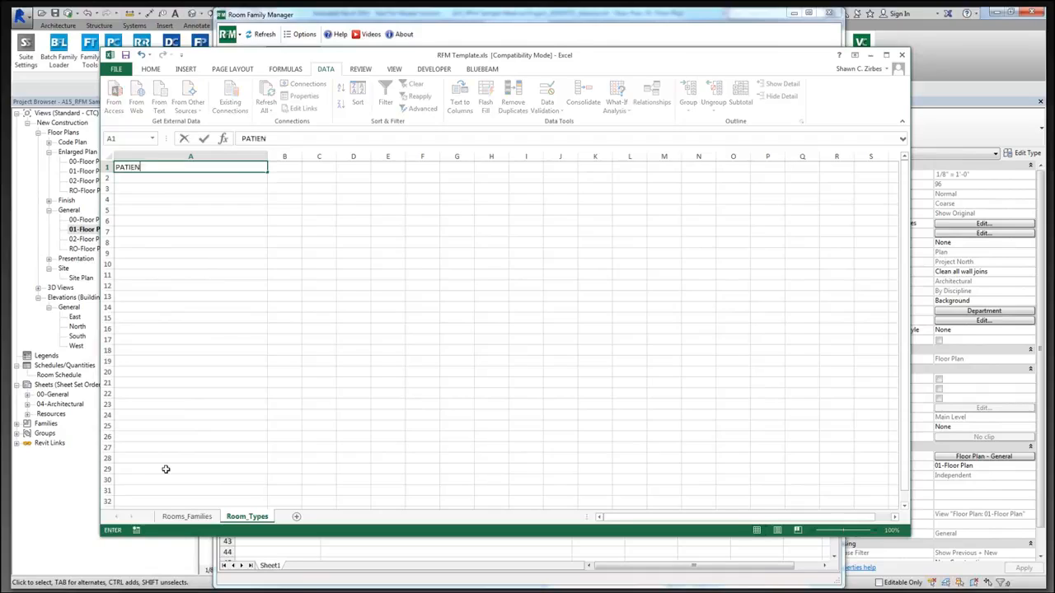
text(T ROOM)
key(BackSpace)
key(BackSpace)
key(BackSpace)
key(BackSpace)
key(BackSpace)
key(BackSpace)
key(BackSpace)
key(BackSpace)
key(BackSpace)
key(BackSpace)
key(BackSpace)
key(BackSpace)
Enter Patient Room - Standard (3-4 Bed) in cell A1 as the first room type and select cell A2
text(Patient Room - Standard ()
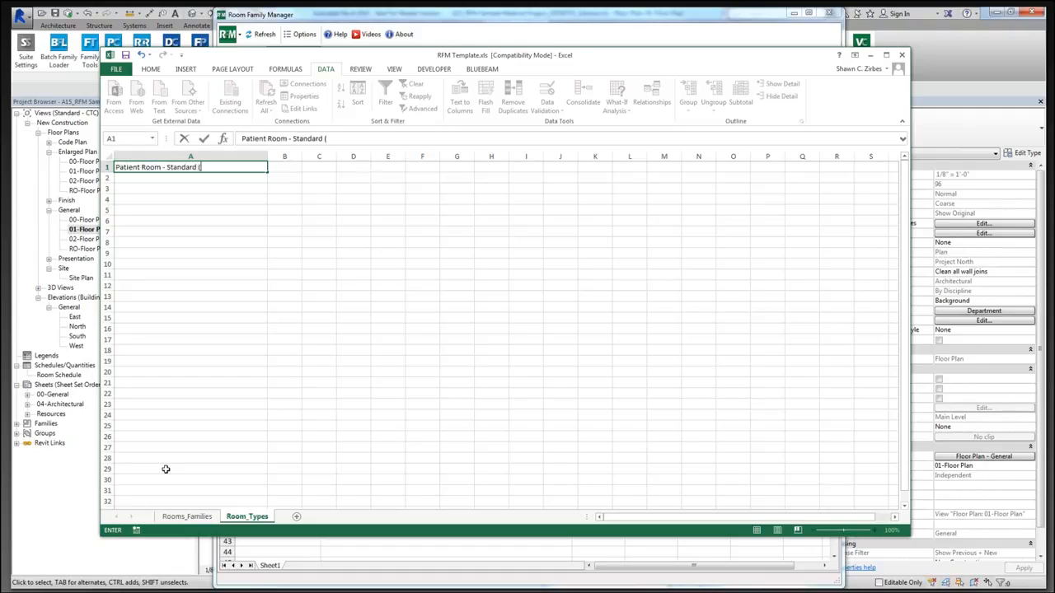
text(1)
key(BackSpace)
text(3)
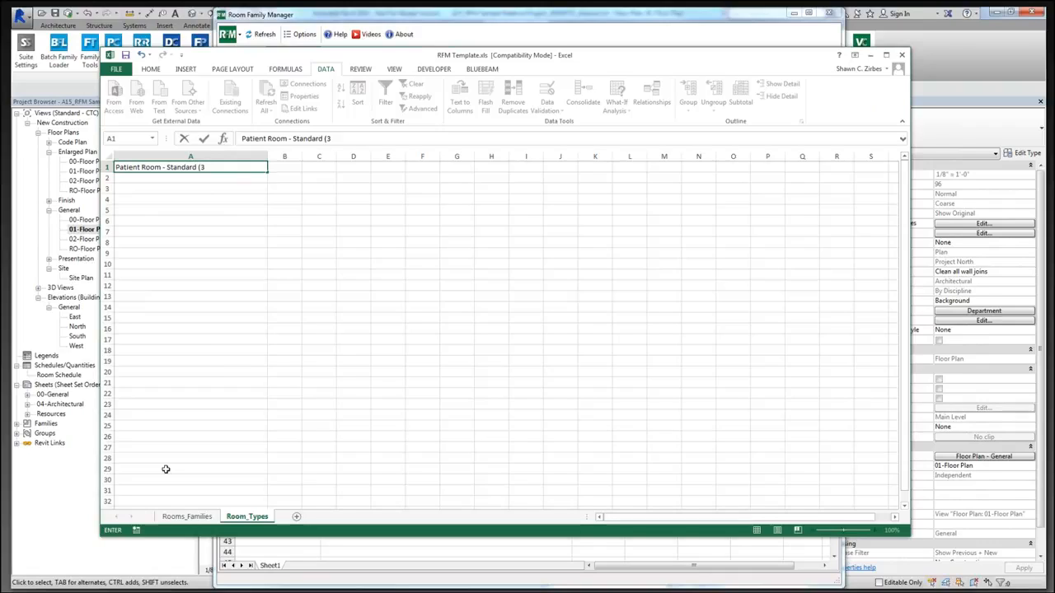
text(-4 Bed))
key(Return)
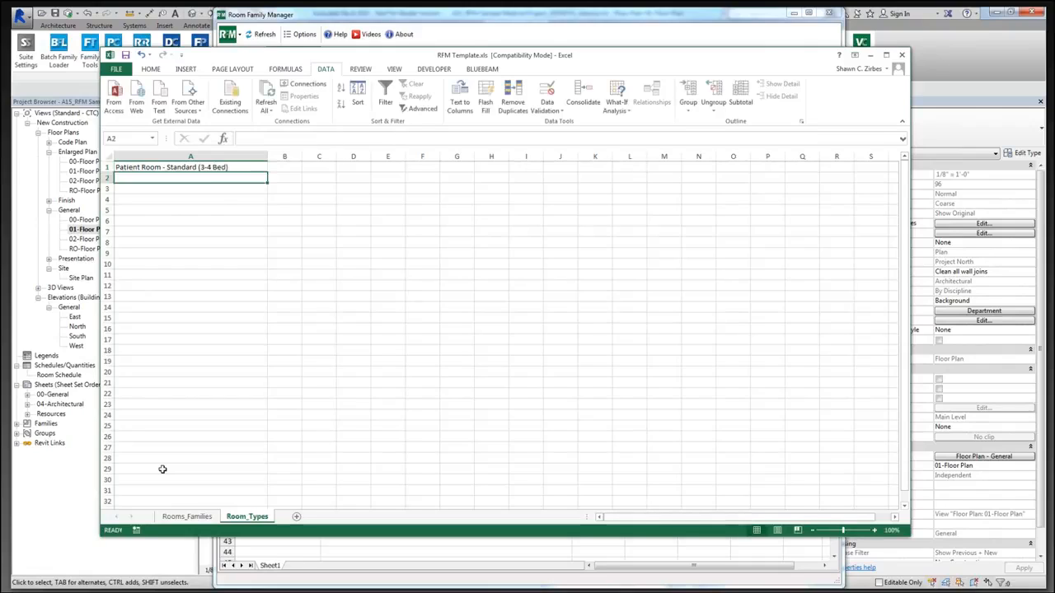
click(203, 179)
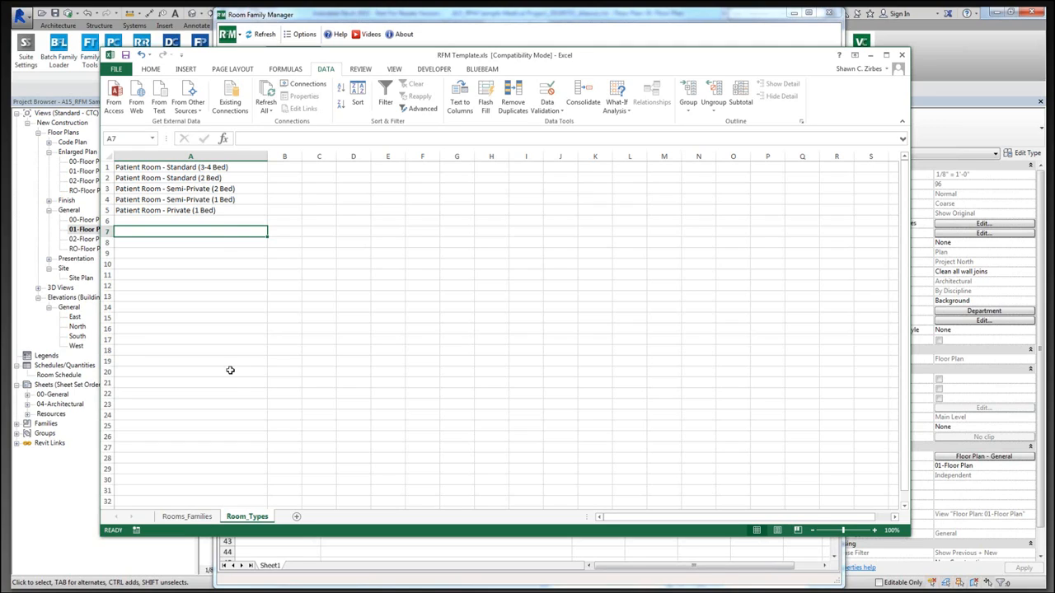
Check the choices offered for Room Type in cell A2 of Rooms_Families against the list on the Room_Types sheet
click(187, 517)
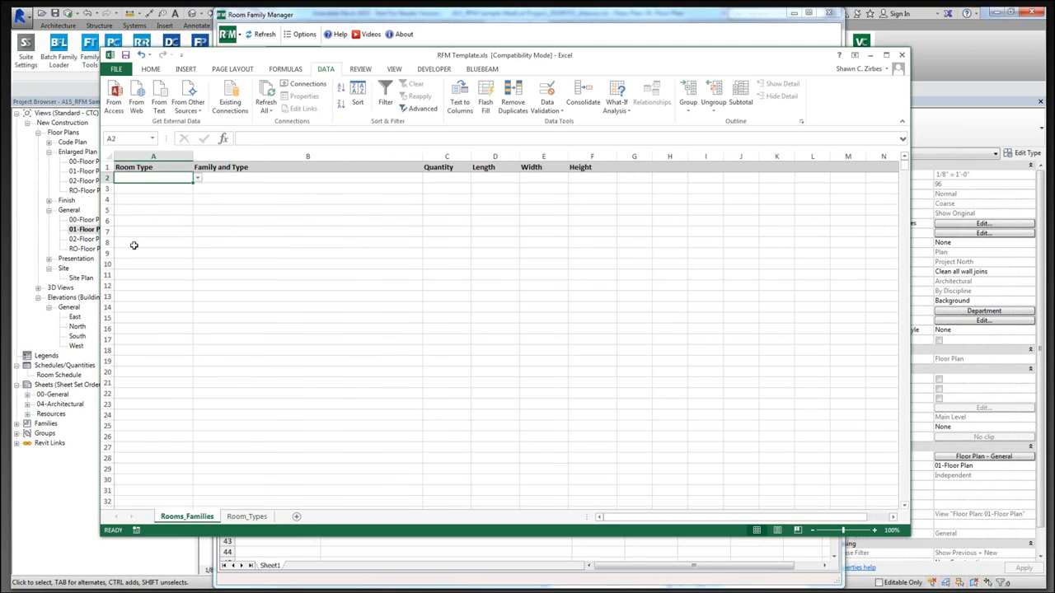
click(165, 177)
click(198, 179)
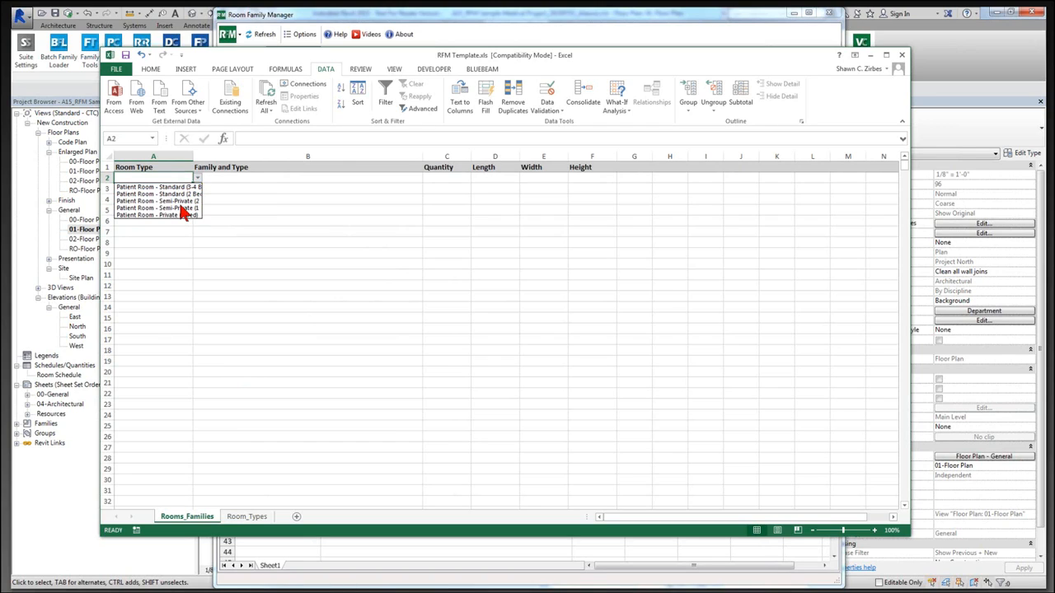
click(239, 517)
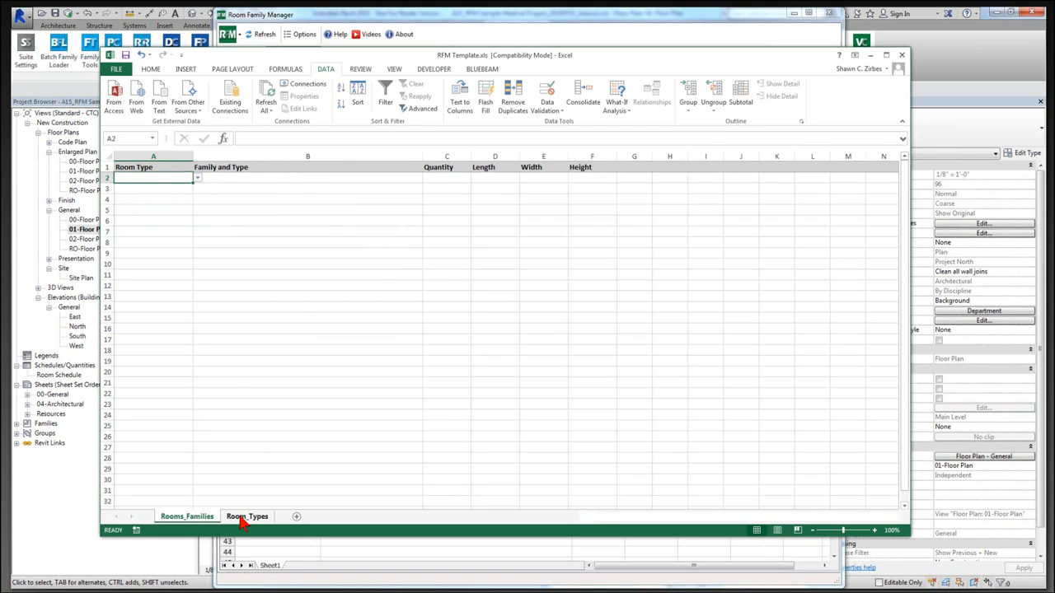
click(246, 517)
click(187, 517)
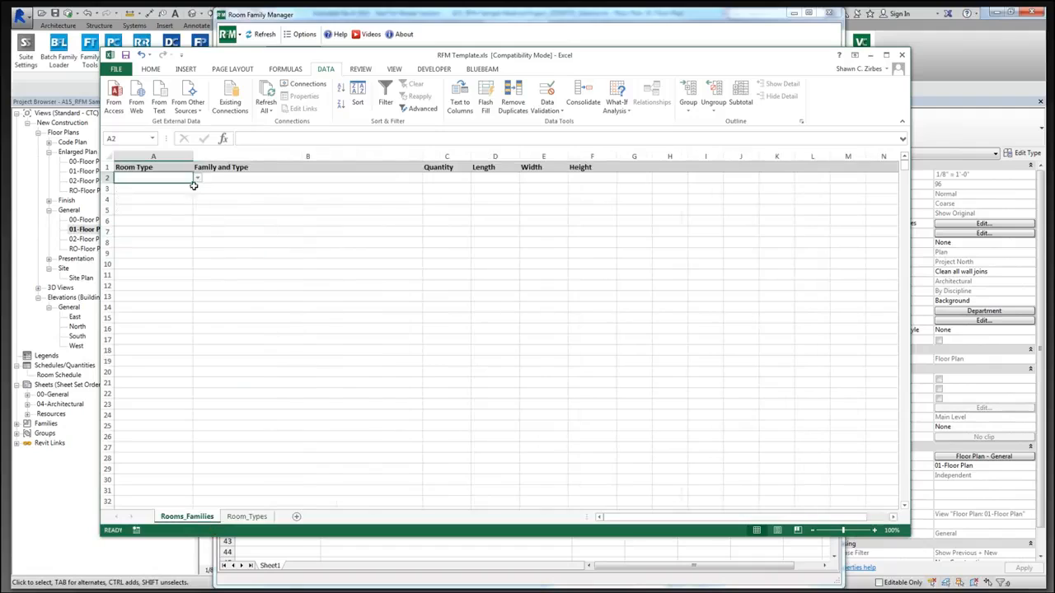
Set the Room Type in cell A2 of Rooms_Families to Patient Room - Standard (3-4 Bed)
click(199, 178)
click(176, 193)
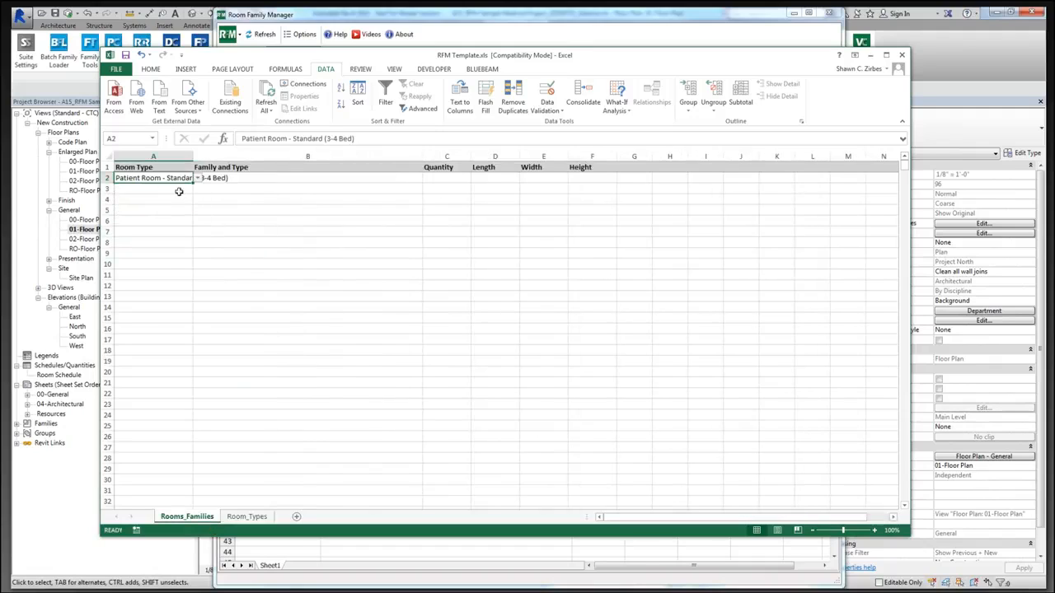
click(176, 189)
Fit column A's width to its contents and copy the room type from A2 down through A9
double_click(195, 156)
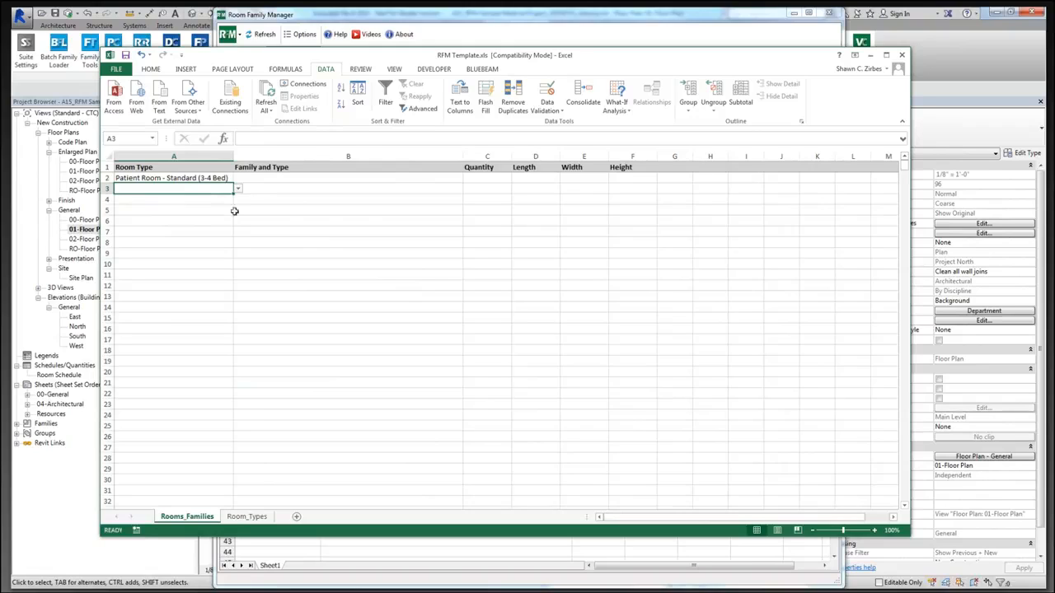
click(229, 182)
drag(233, 183, 232, 258)
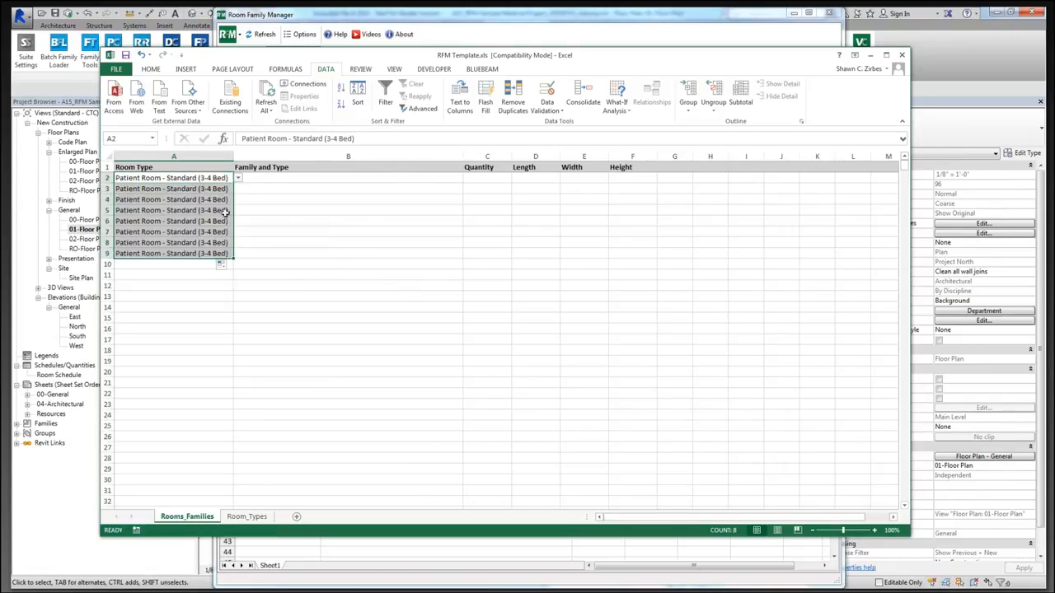
Set the Room Type in cell A13 of Rooms_Families to Patient Room - Standard (3-4 Bed)
click(218, 296)
key(Tab)
click(220, 296)
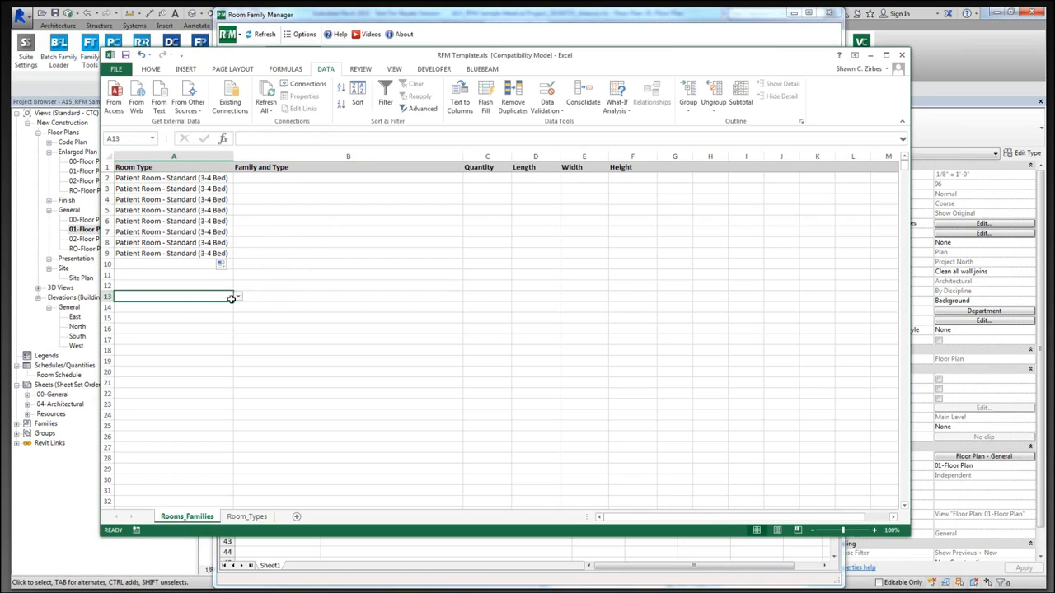
click(238, 299)
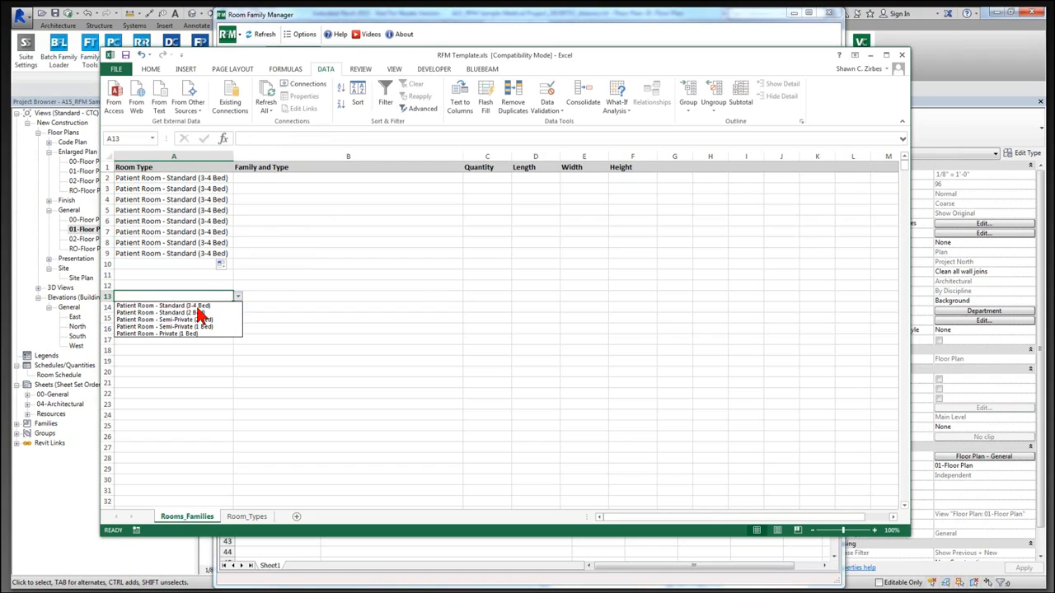
click(201, 306)
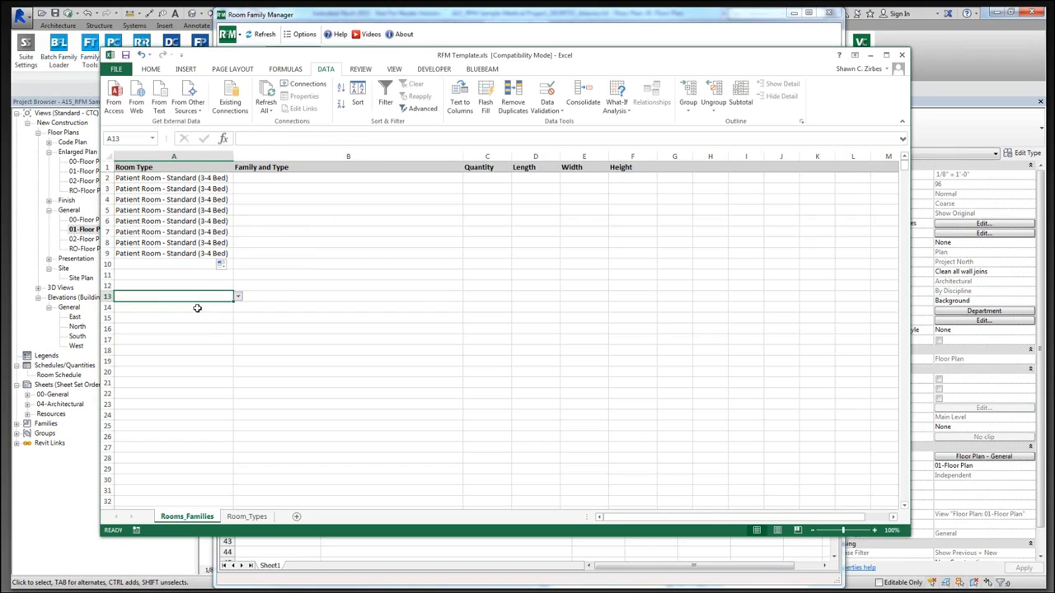
Set the Room Type in cell A10 to Patient Room - Standard (2 Bed) and copy it down through A12
click(222, 265)
click(237, 264)
click(213, 281)
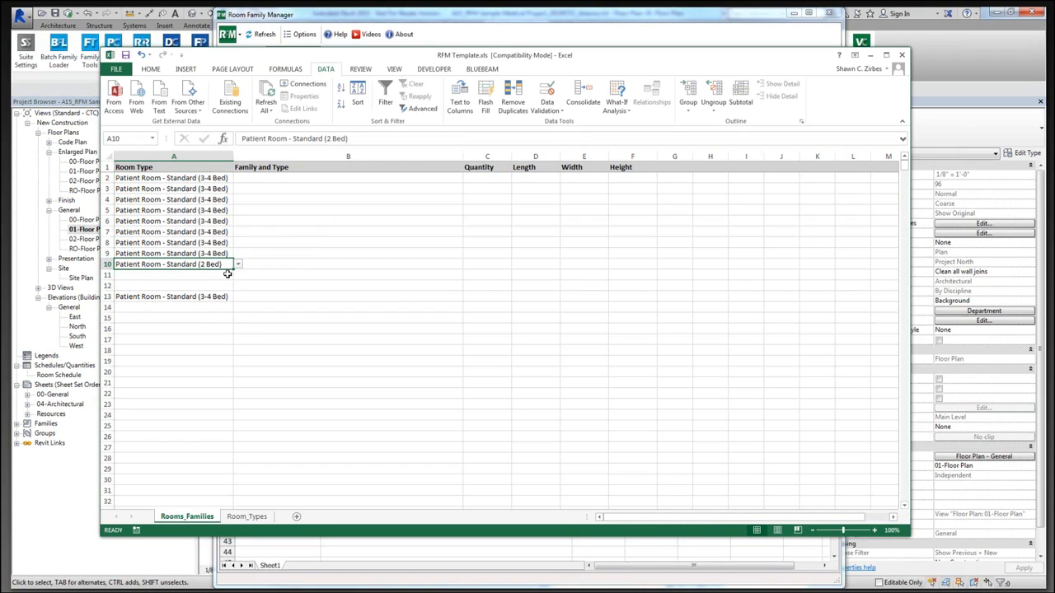
drag(230, 269, 229, 289)
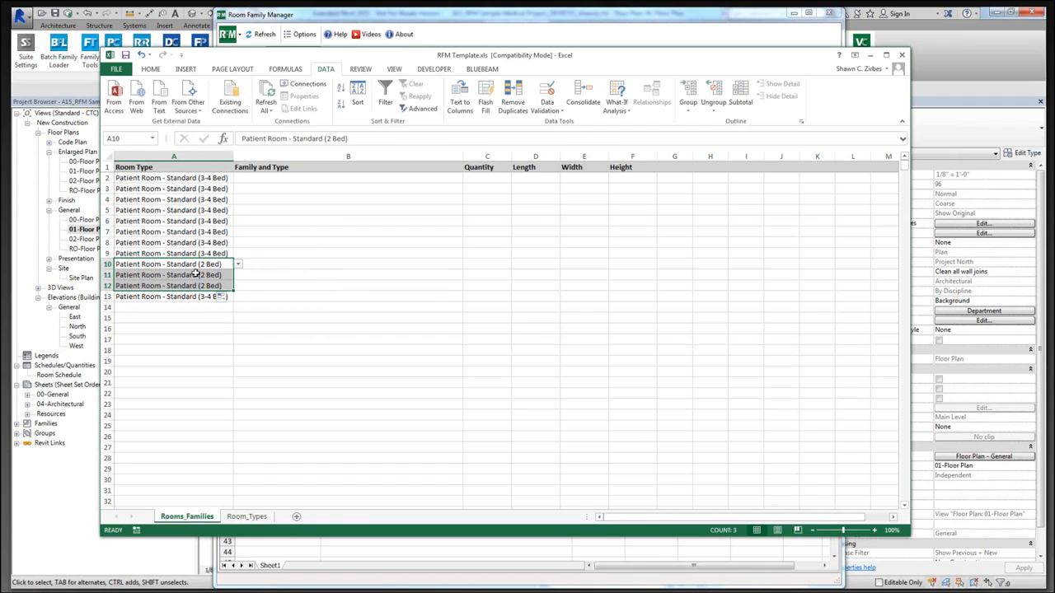
Compare the choices offered for Room Type in cell A13 with the list on the Room_Types sheet and return to Rooms_Families
click(199, 296)
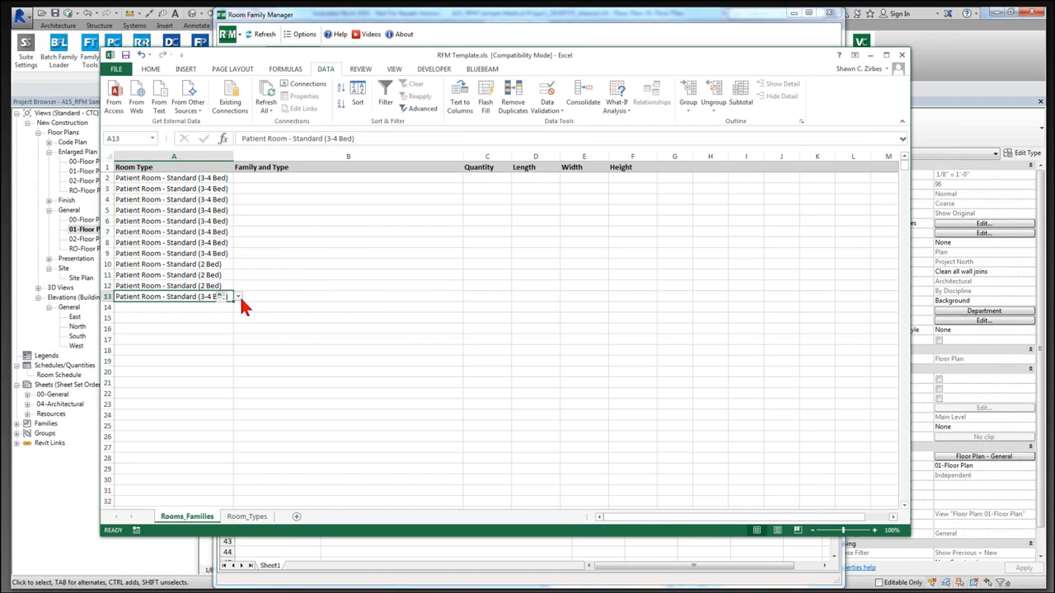
click(238, 296)
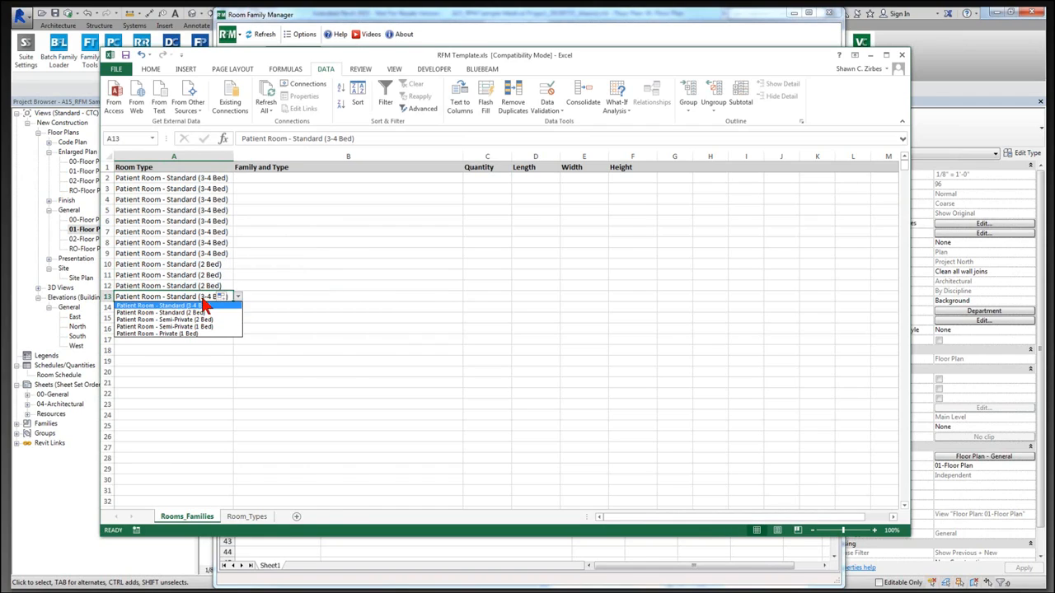
click(203, 303)
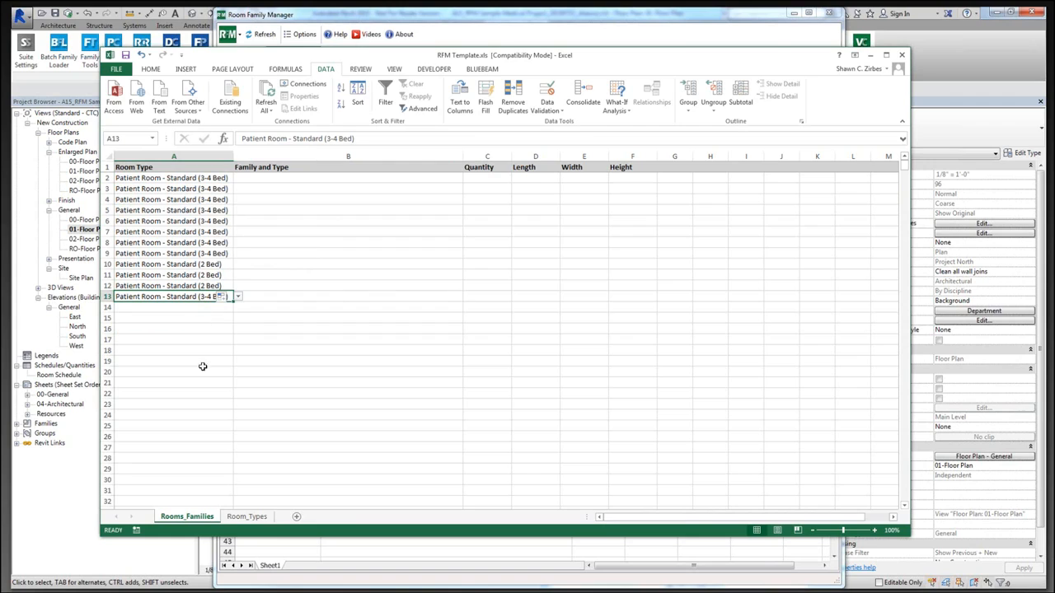
click(249, 517)
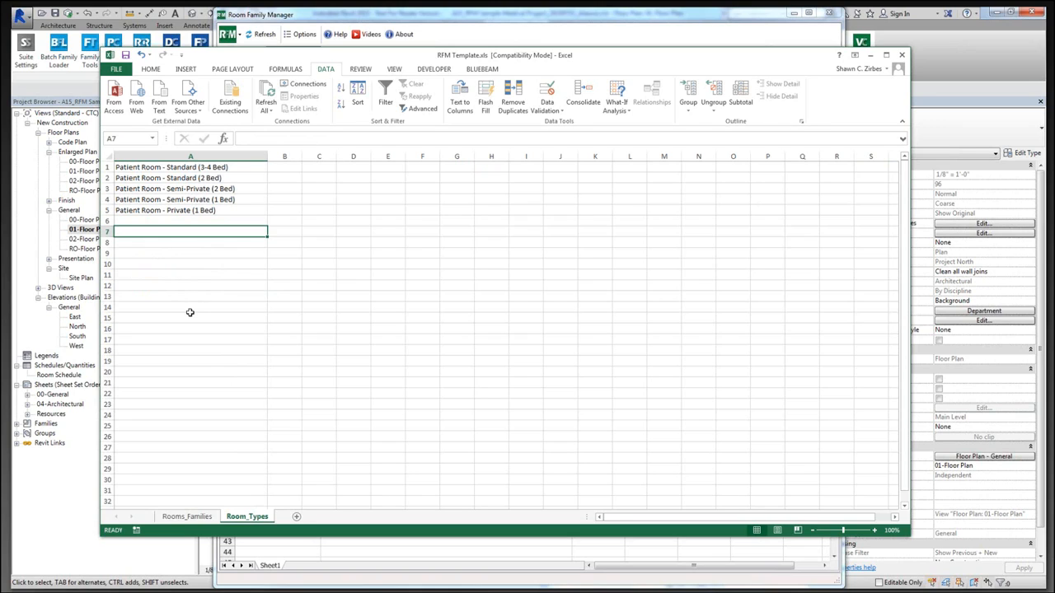
click(198, 509)
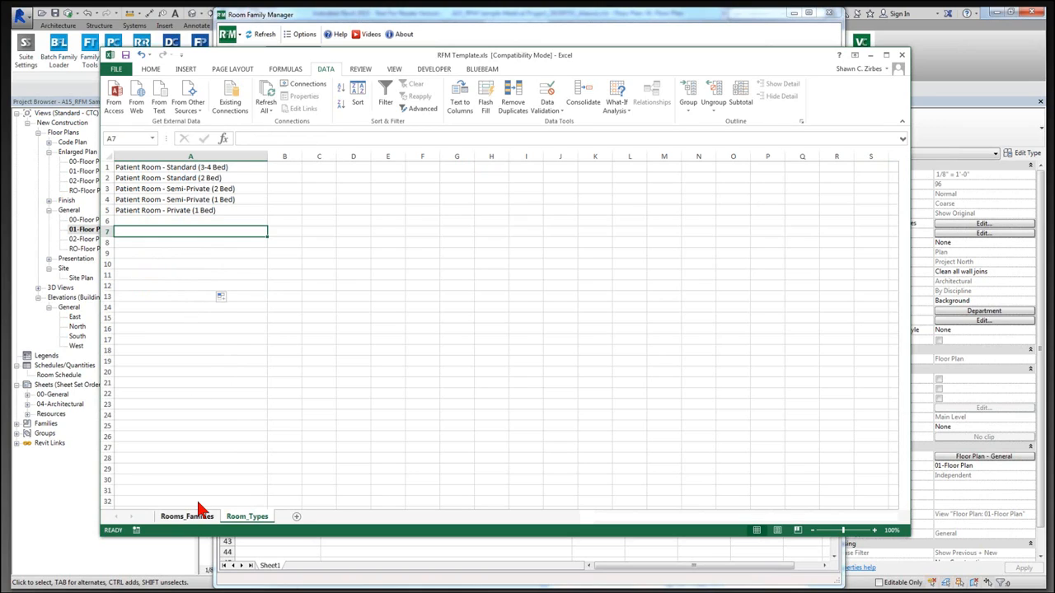
drag(224, 178, 225, 258)
Enter Bed - Patient - 1 as the family and type in cell B2 with a quantity of 4
click(276, 181)
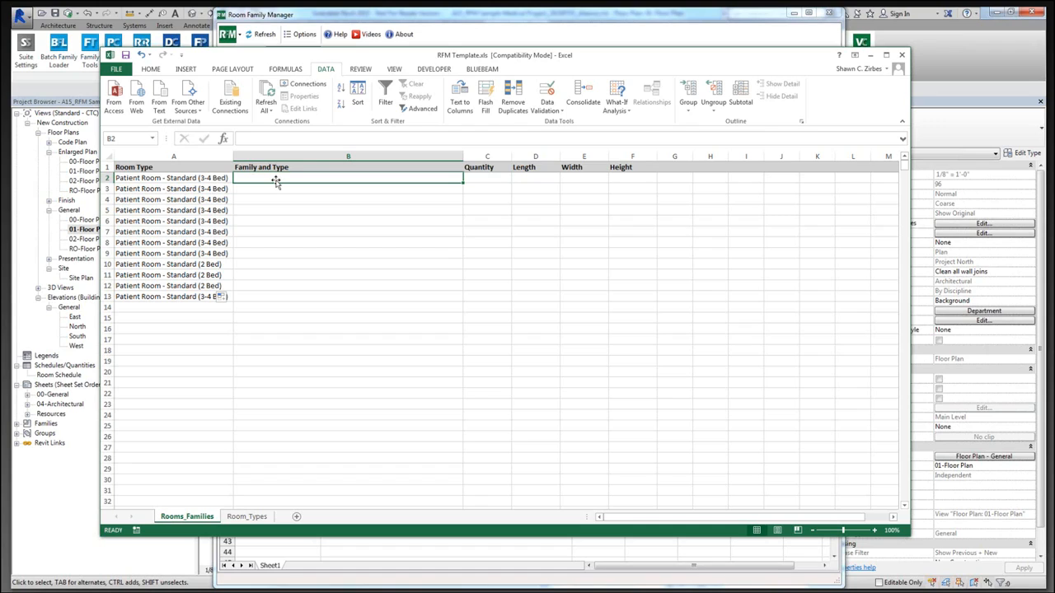
text(Bed - P)
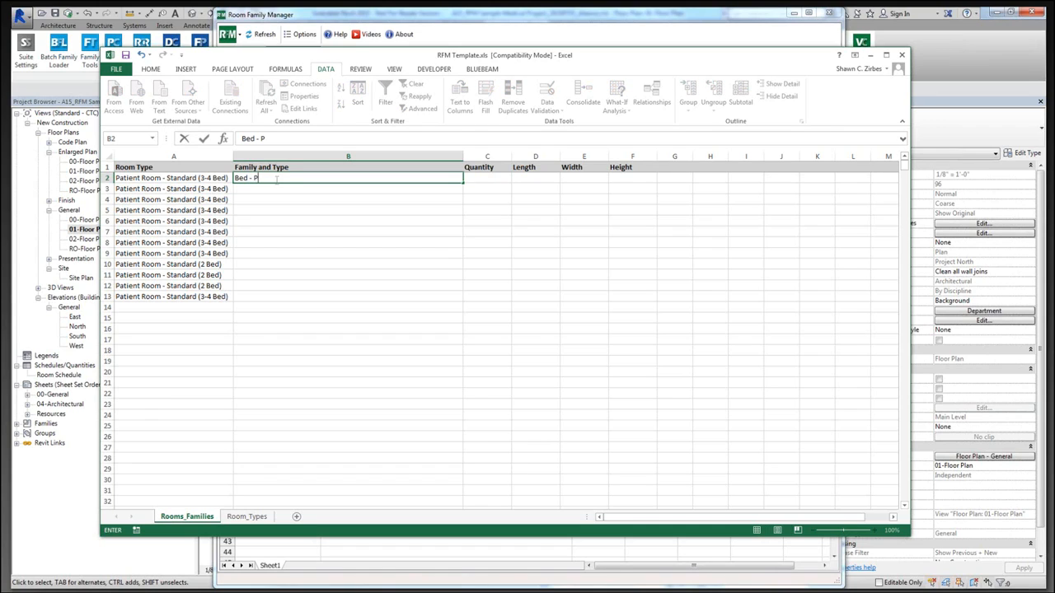
text(atient - 1)
click(482, 180)
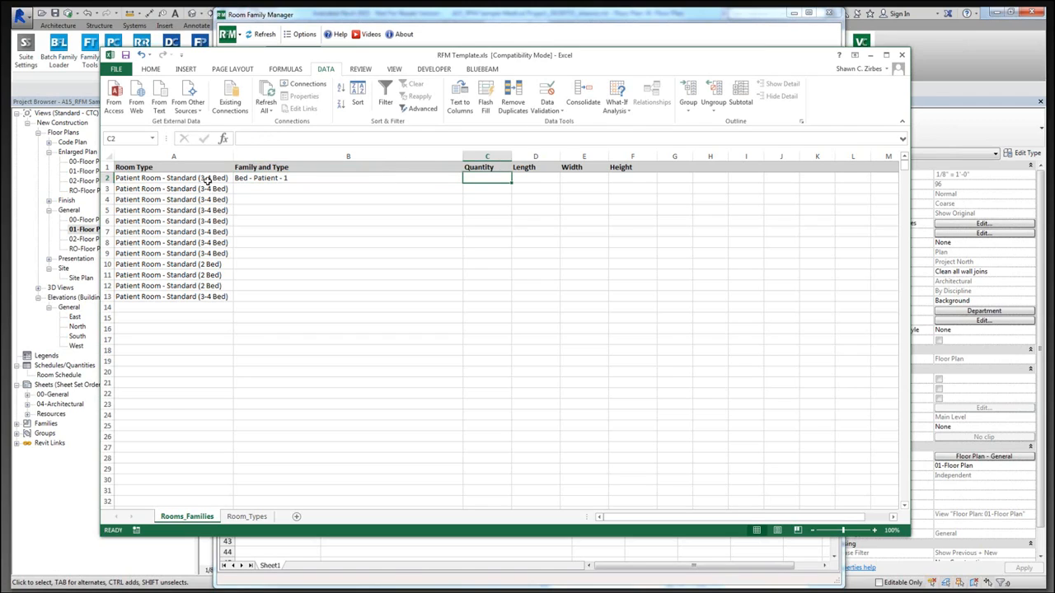
text(4)
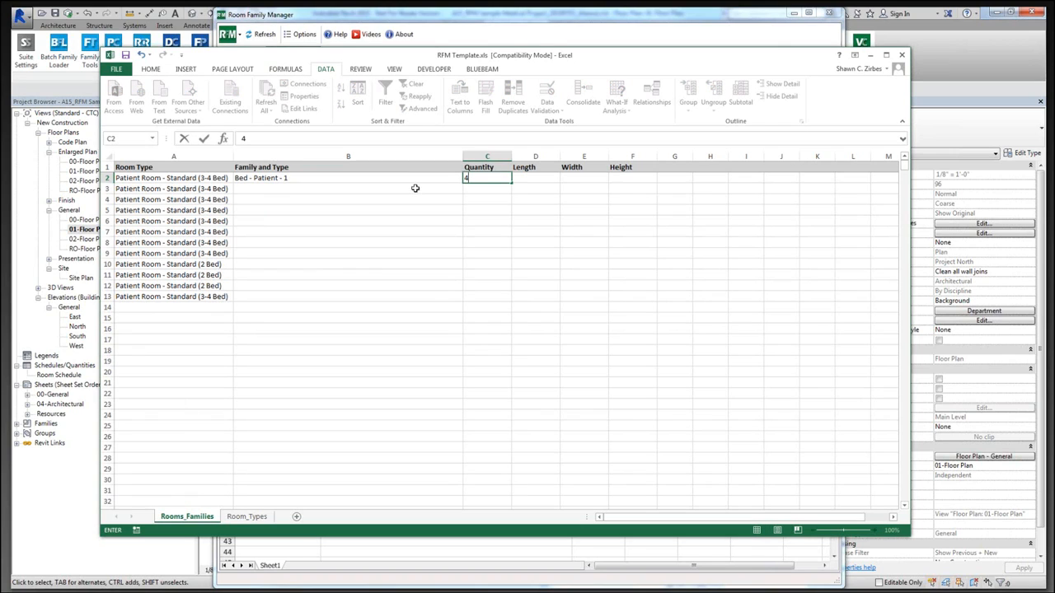
Set the patient bed's Length to 96, Width to 52 and Height to 36 in row 2
click(539, 179)
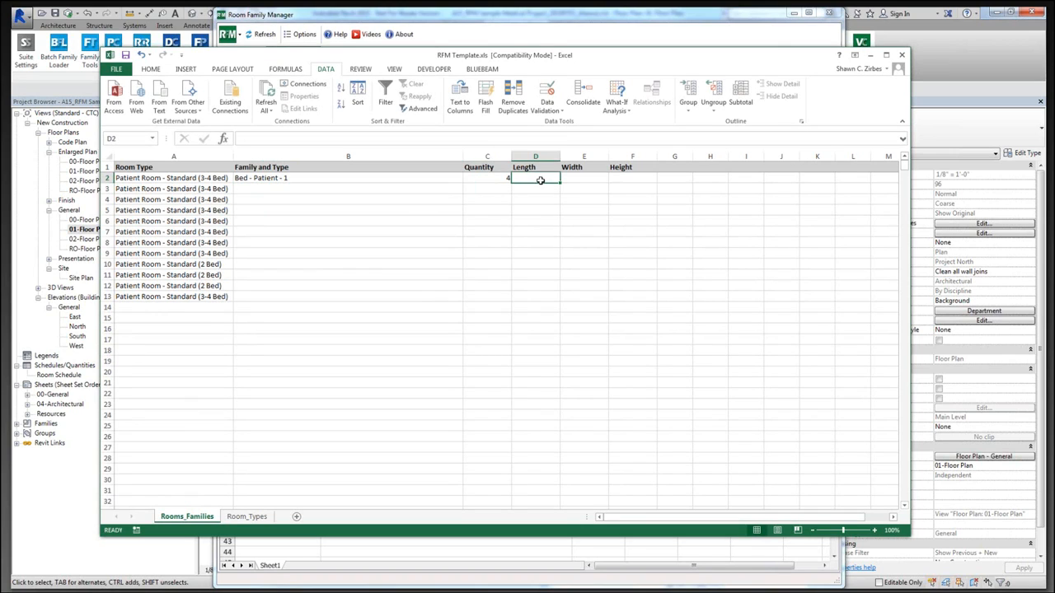
text(96)
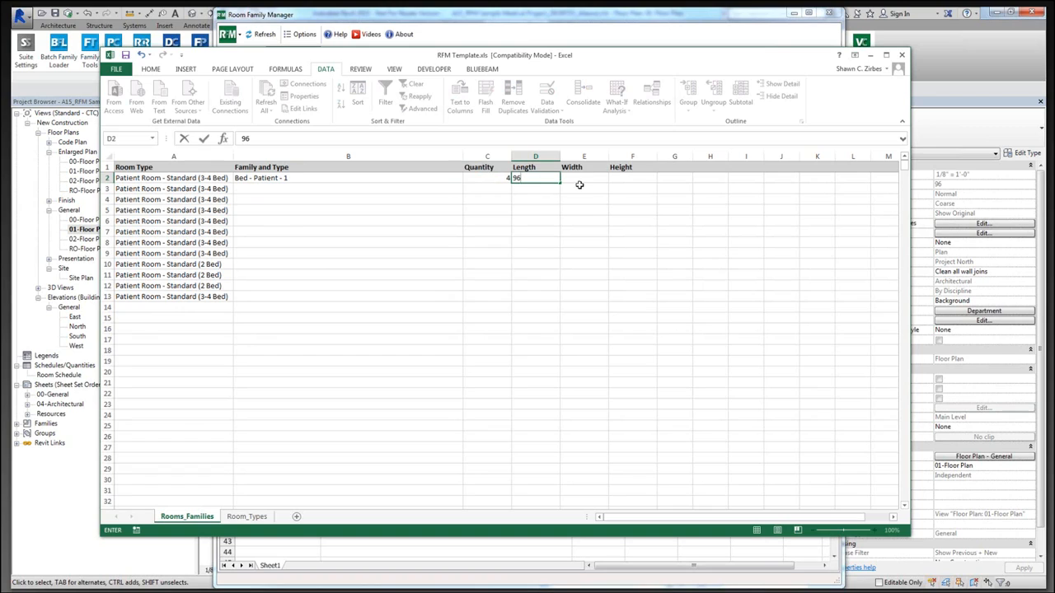
click(581, 176)
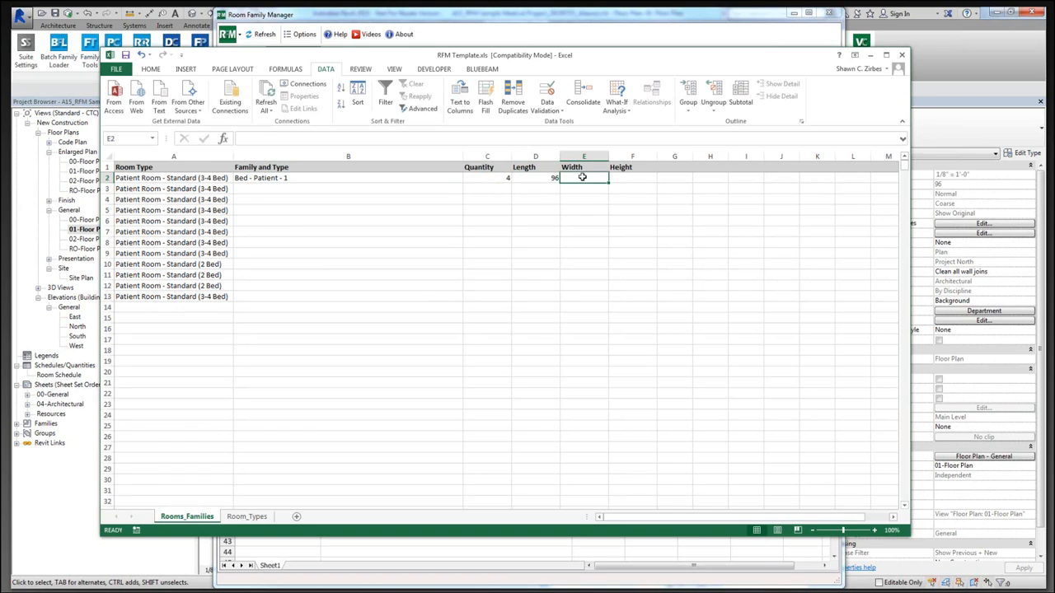
text(52)
click(626, 176)
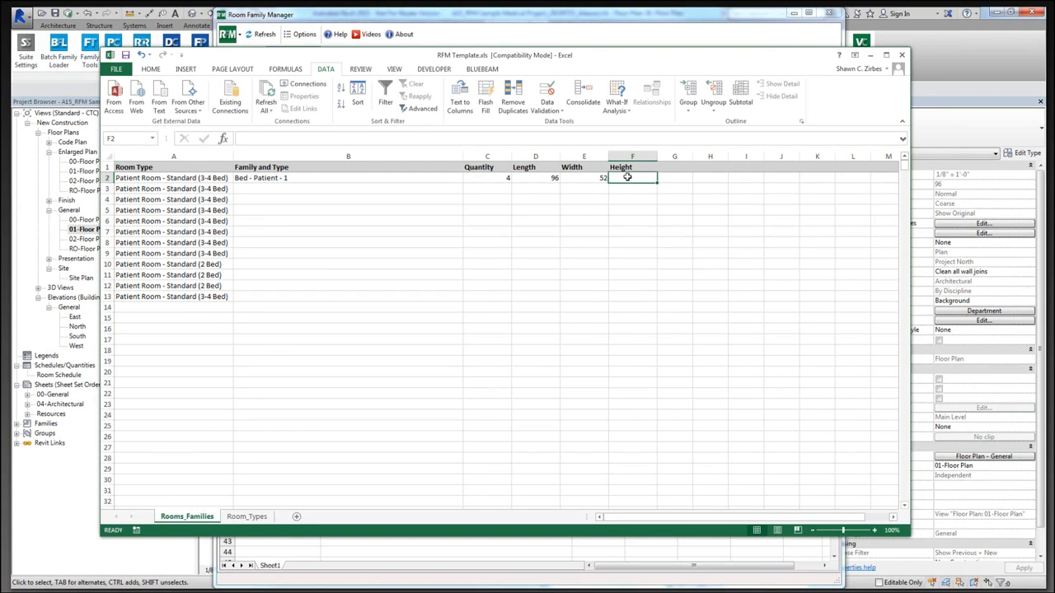
text(36)
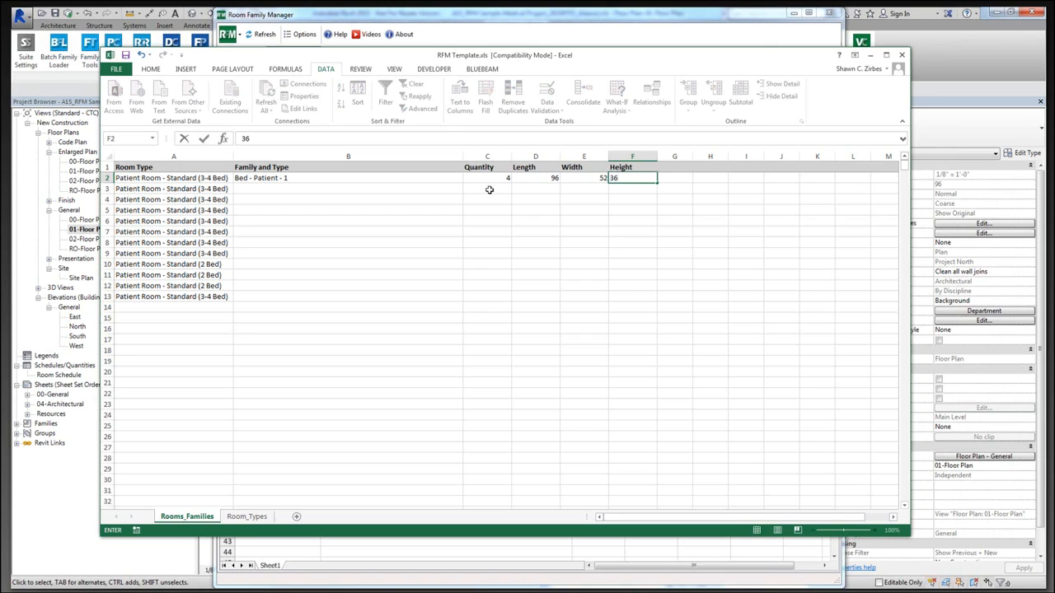
click(489, 189)
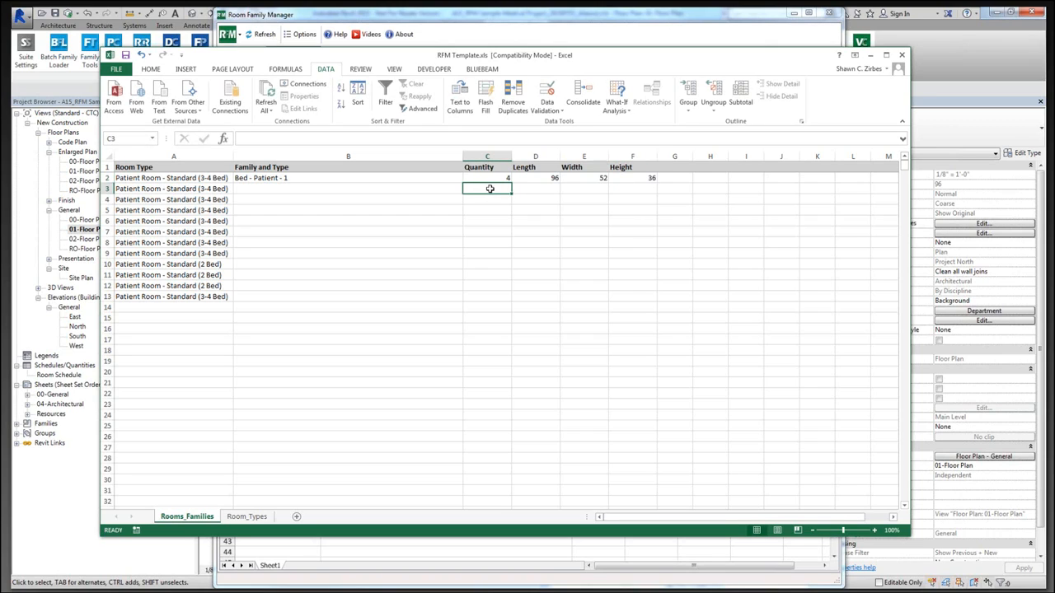
Enter Trash Can as the family and type in cell B3
click(265, 180)
click(266, 190)
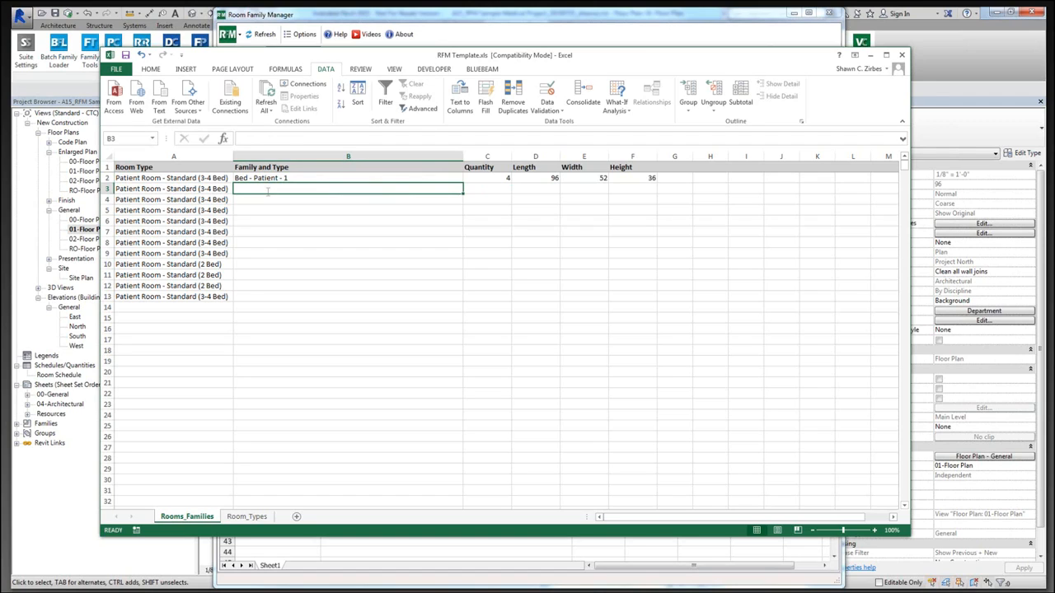
text(Trash Can)
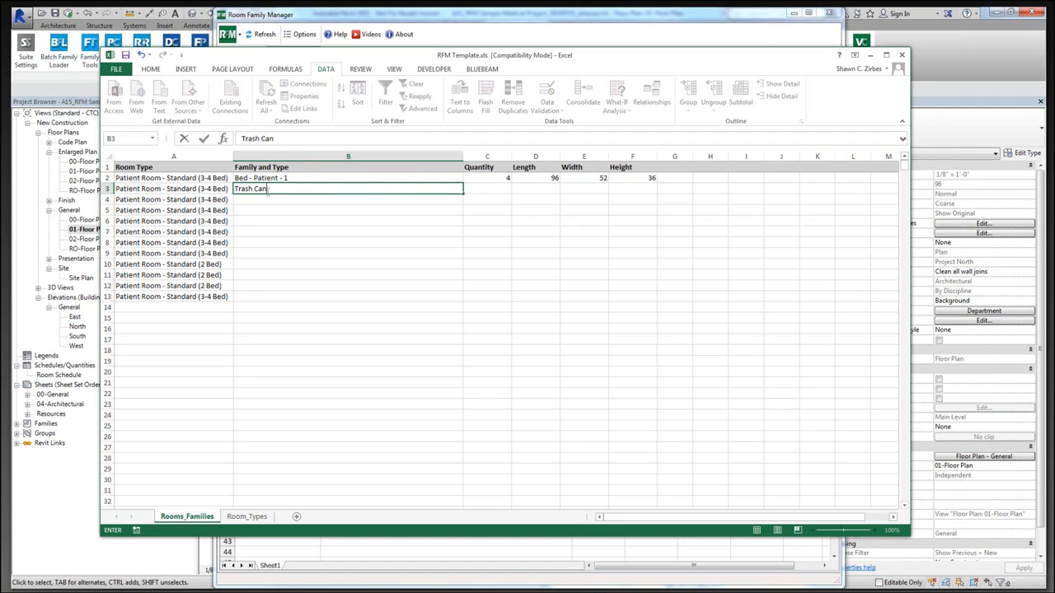
key(Tab)
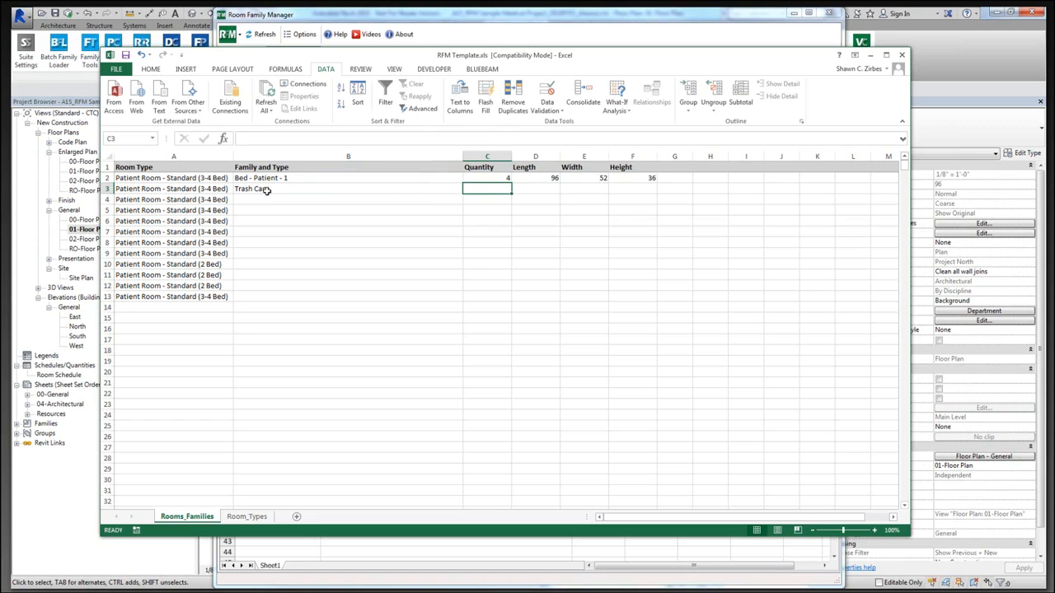
Enter 18, 12 and 18 for the Trash Can in cells C3 through E3
text(18)
key(Tab)
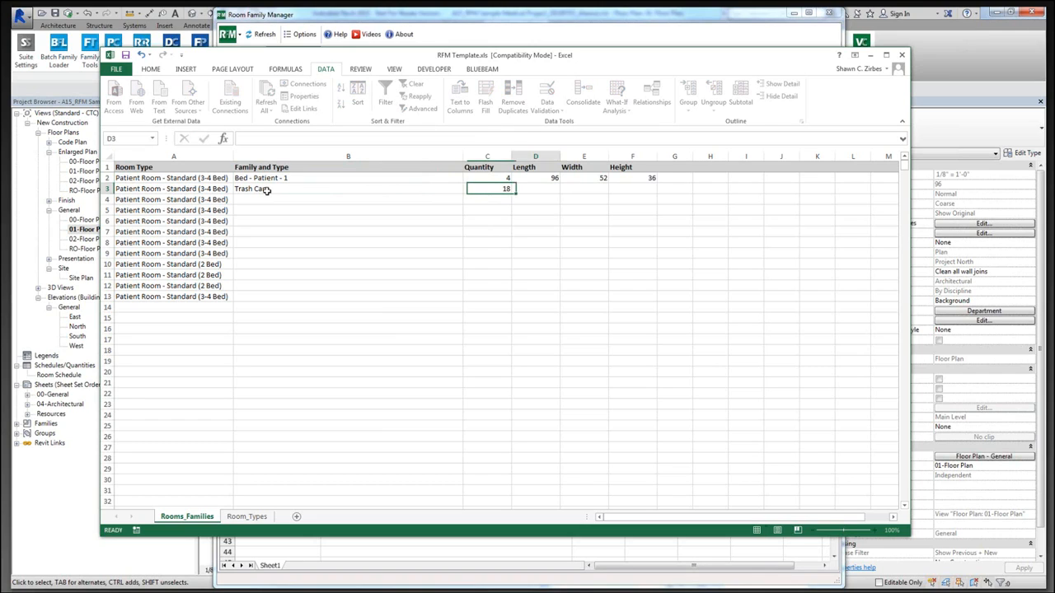
text(12)
key(Tab)
text(18)
key(Return)
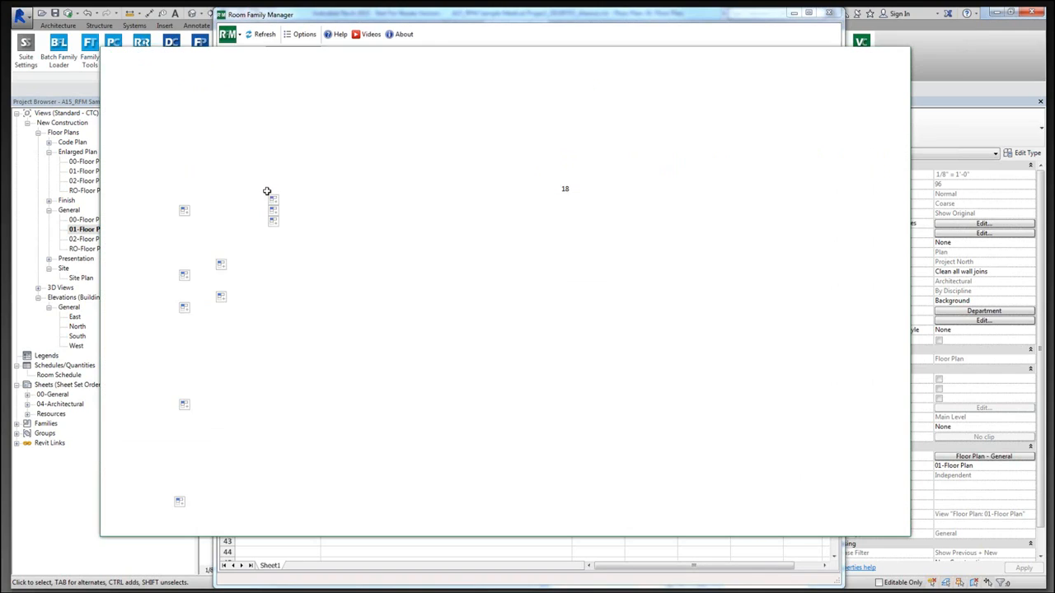
Set the Trash Can's Quantity to 1, Length to 18, Width to 12 and Height to 18 in row 3
key(Up)
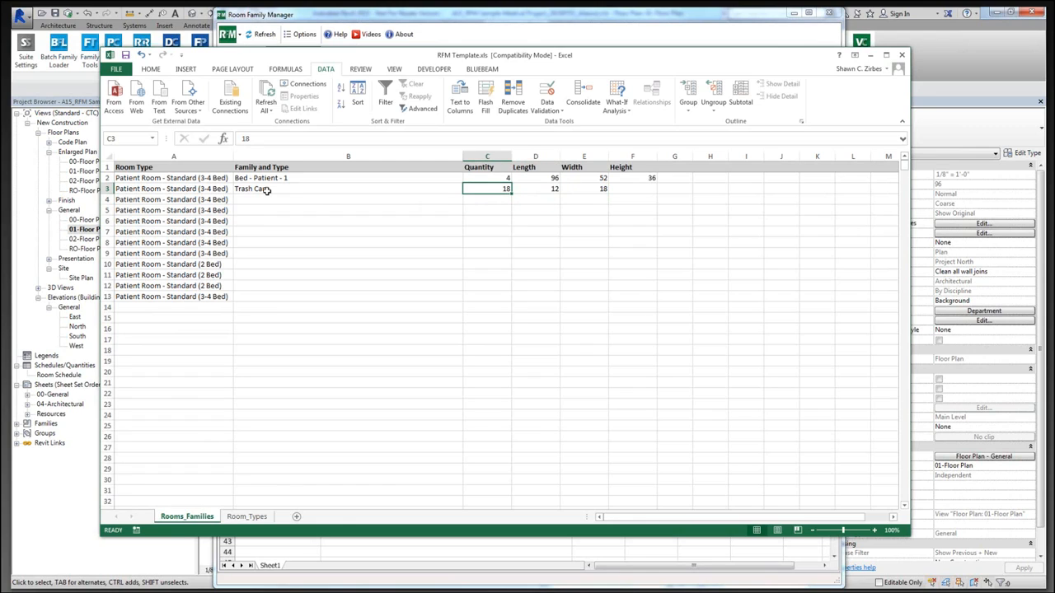
text(1)
key(Tab)
text(18)
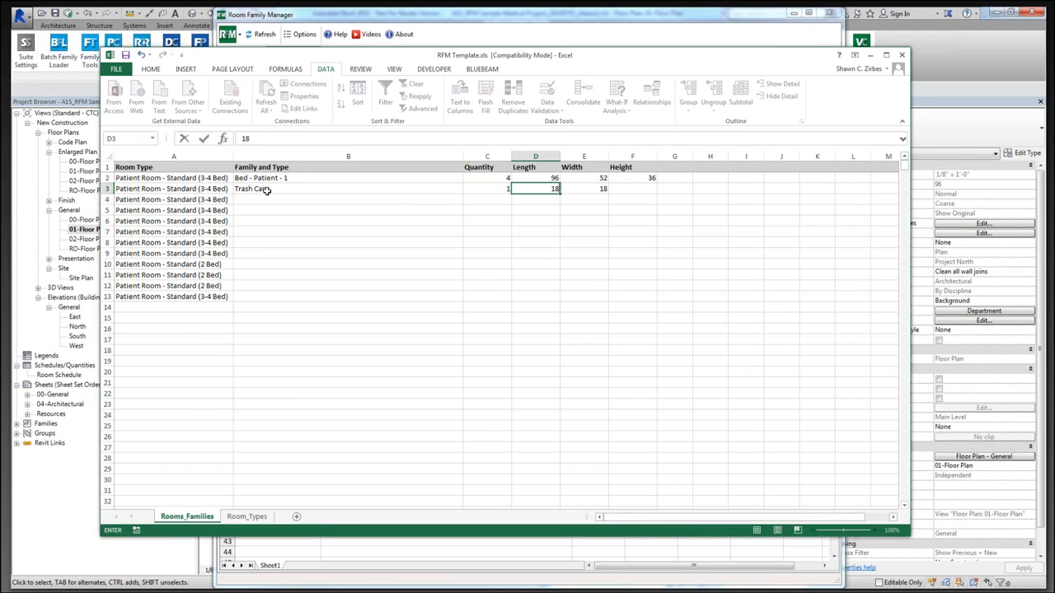
key(Tab)
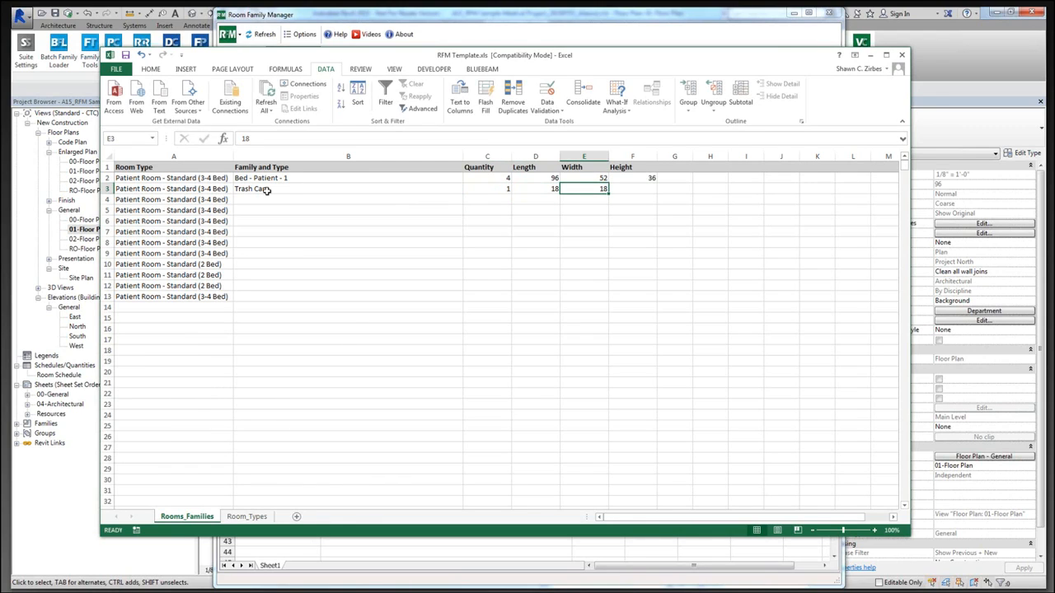
text(12)
key(Tab)
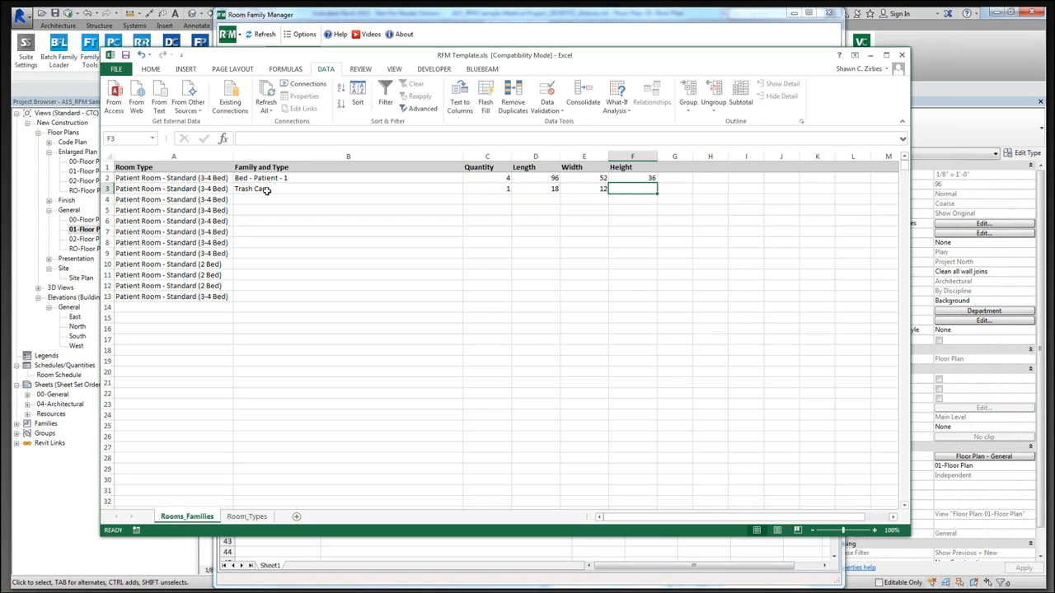
text(18)
key(Return)
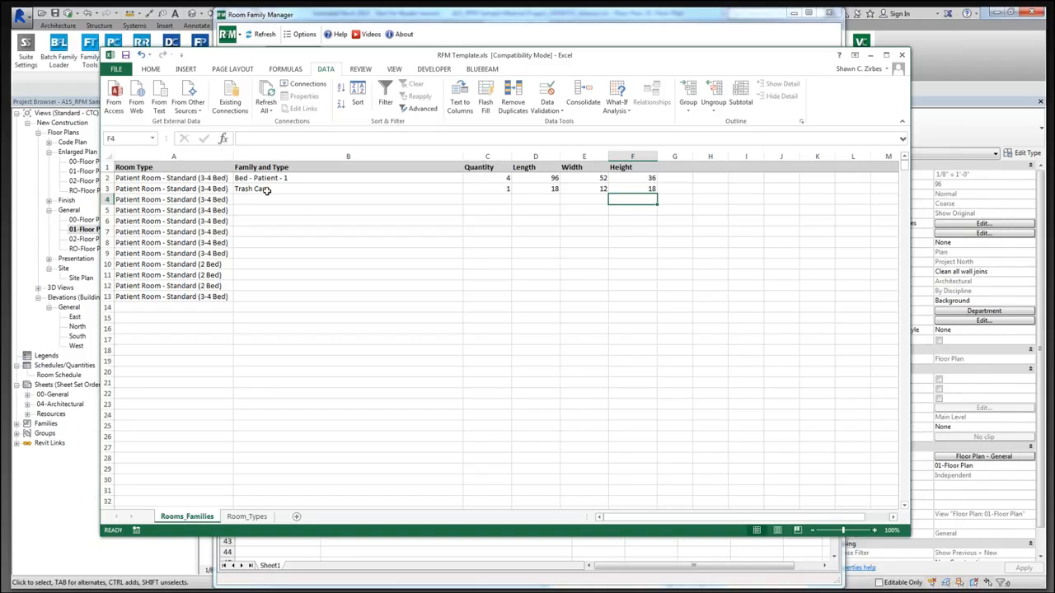
Close the RFM Template workbook and load the room type definitions from Medical Sample.xlsx into Room Family Manager
click(267, 191)
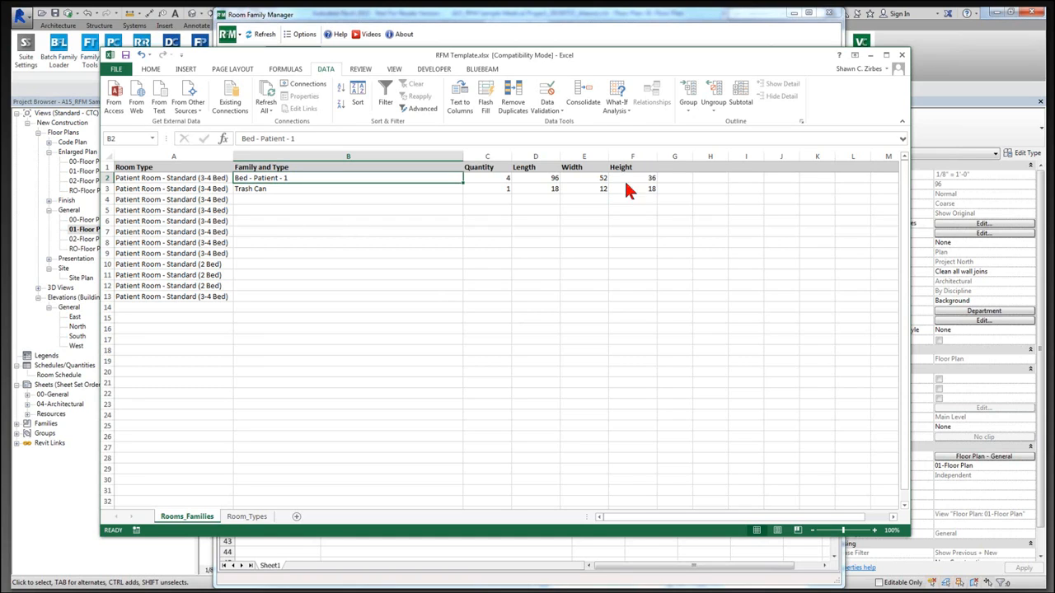
click(904, 56)
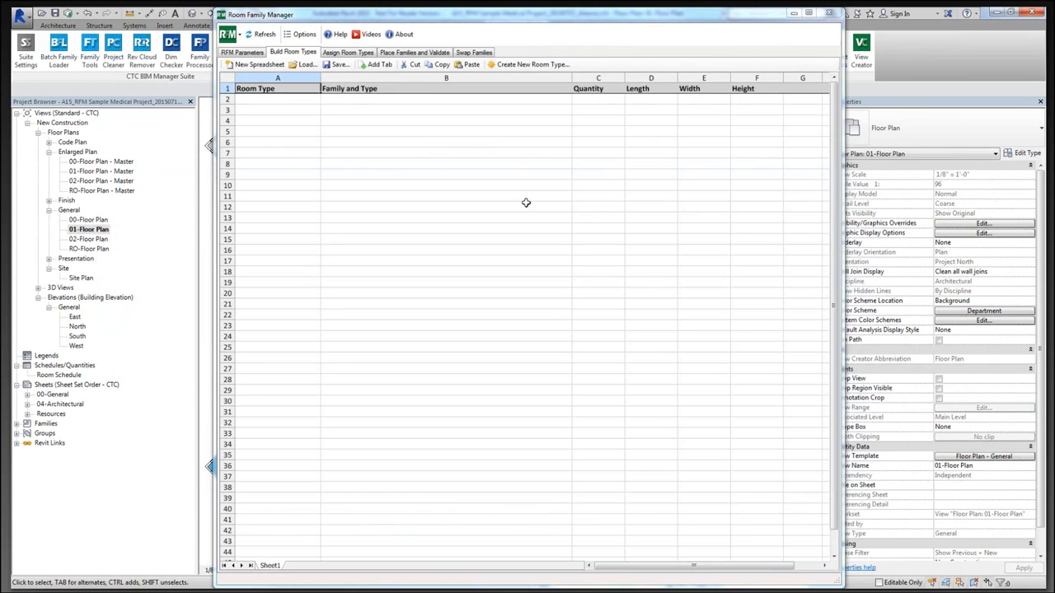
click(304, 72)
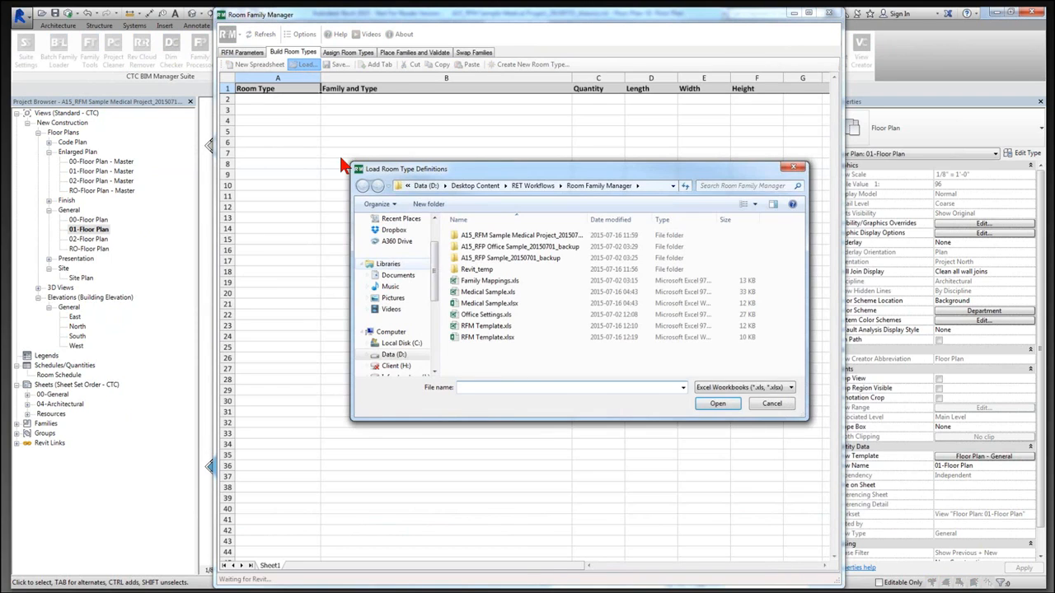
click(488, 303)
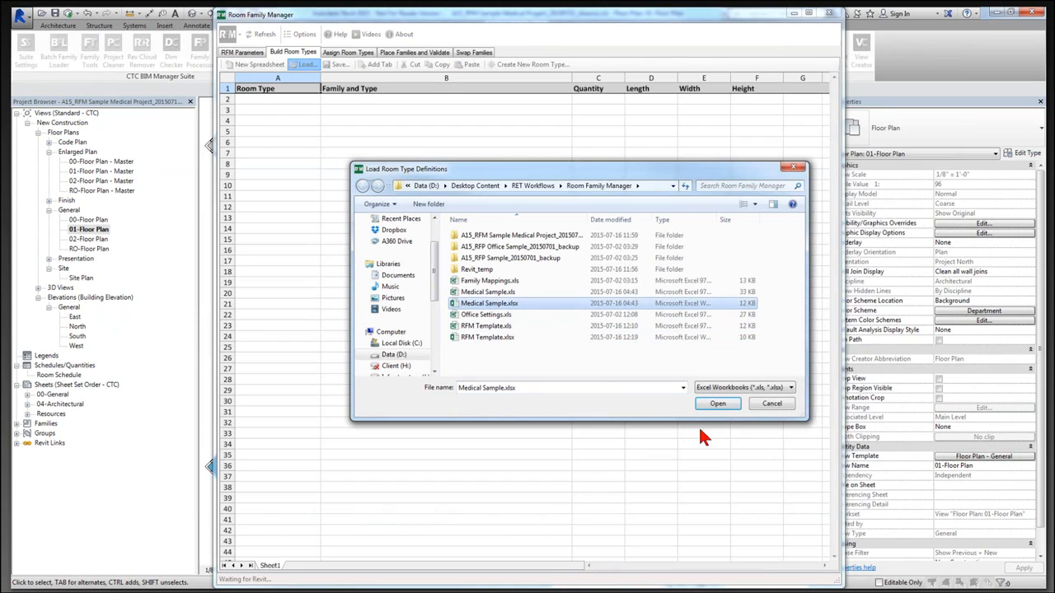
click(718, 404)
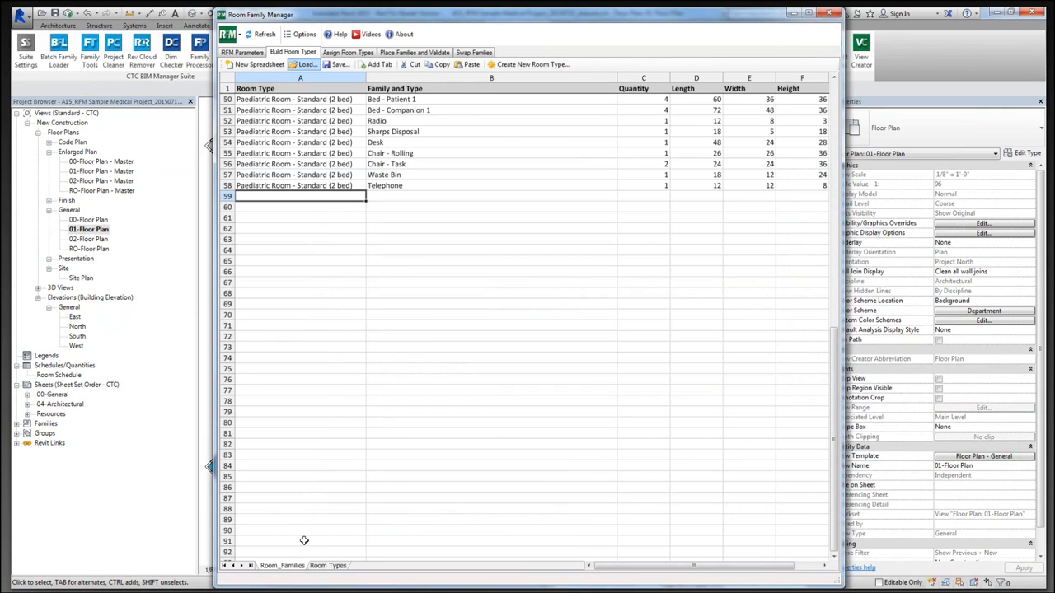
Check the Room Types and Room_Families sheets and load the room type definitions from Medical Sample.xls
click(321, 566)
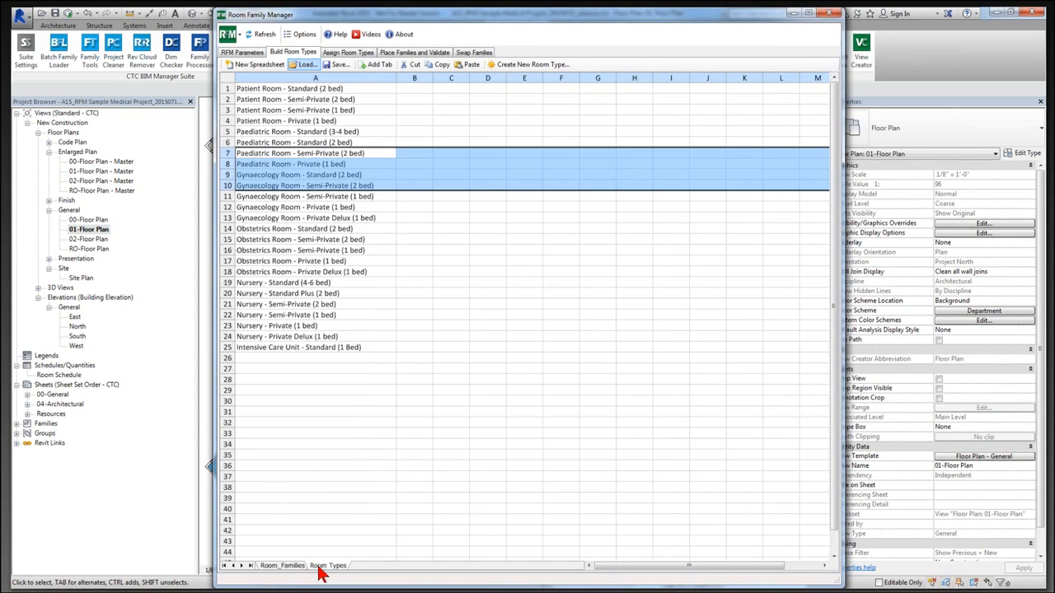
click(298, 568)
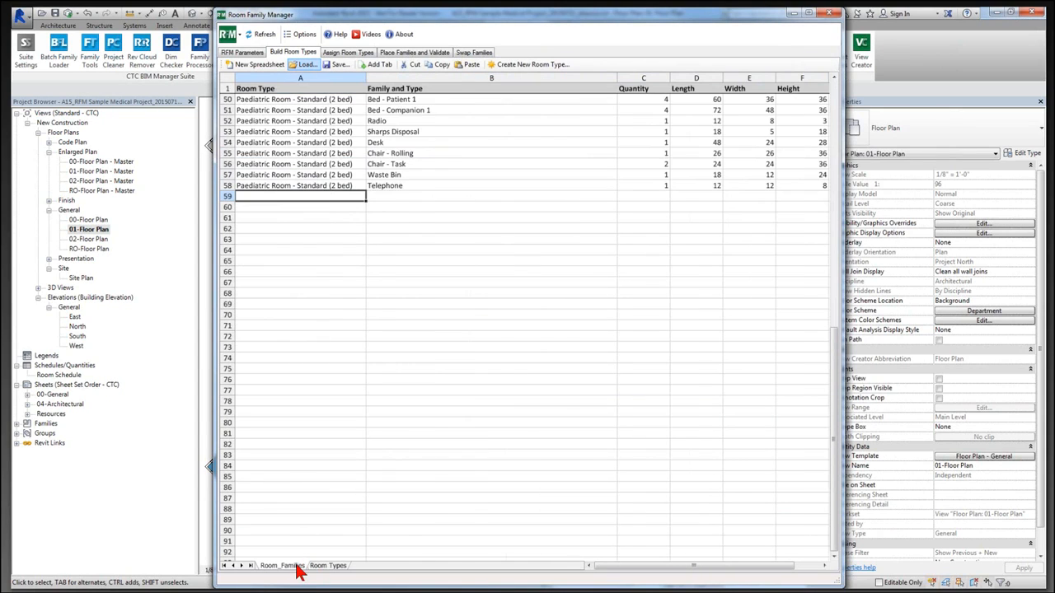
click(314, 69)
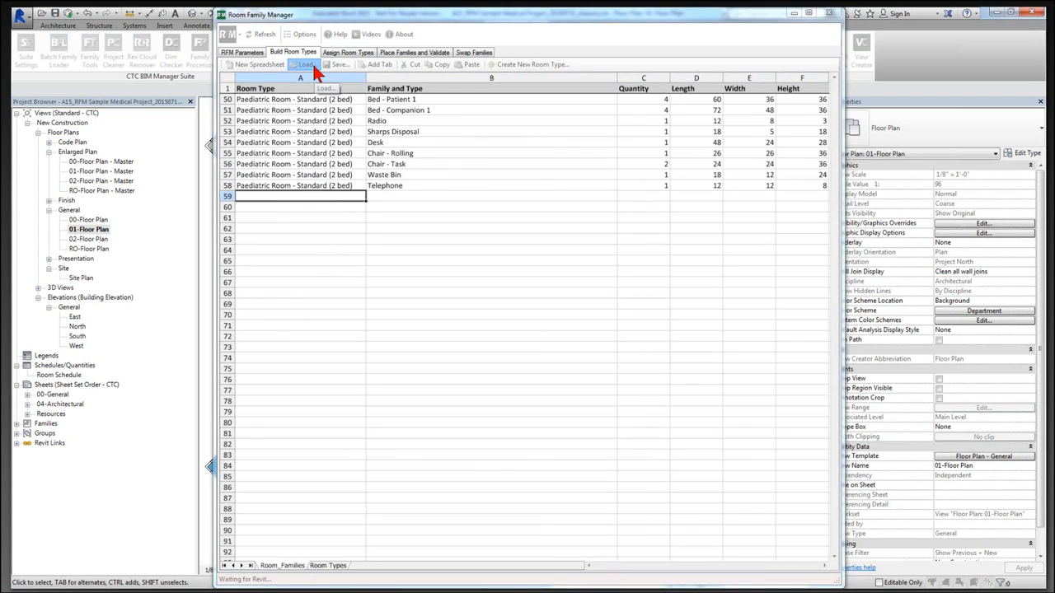
click(294, 566)
click(323, 567)
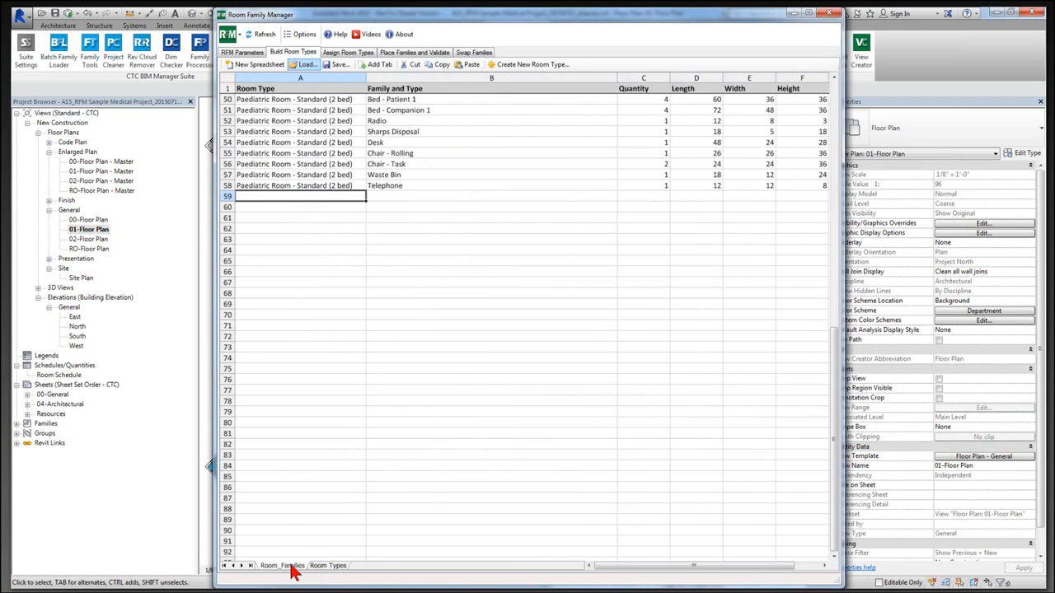
click(304, 66)
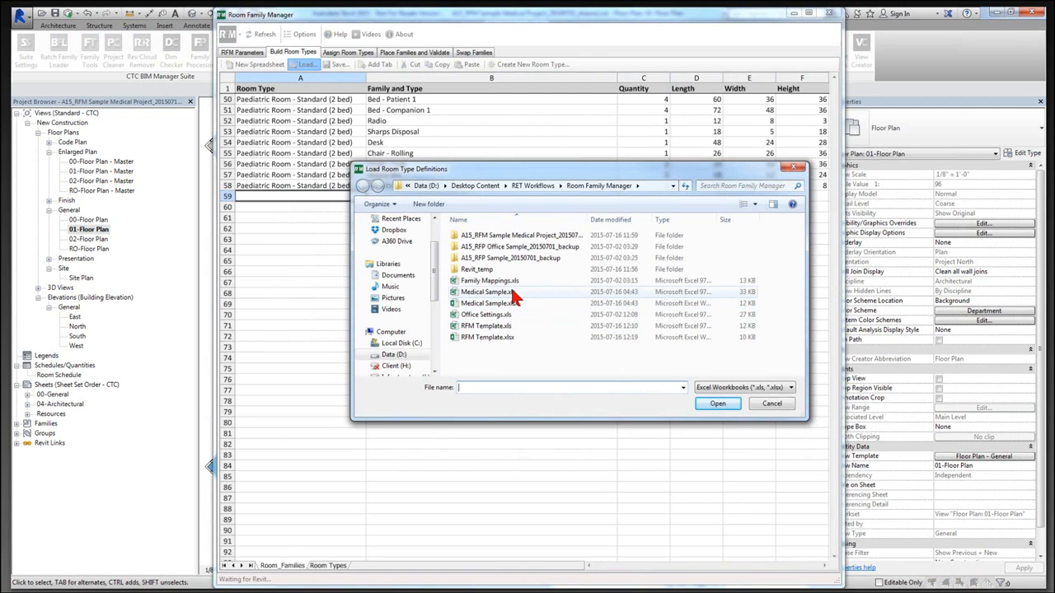
click(511, 294)
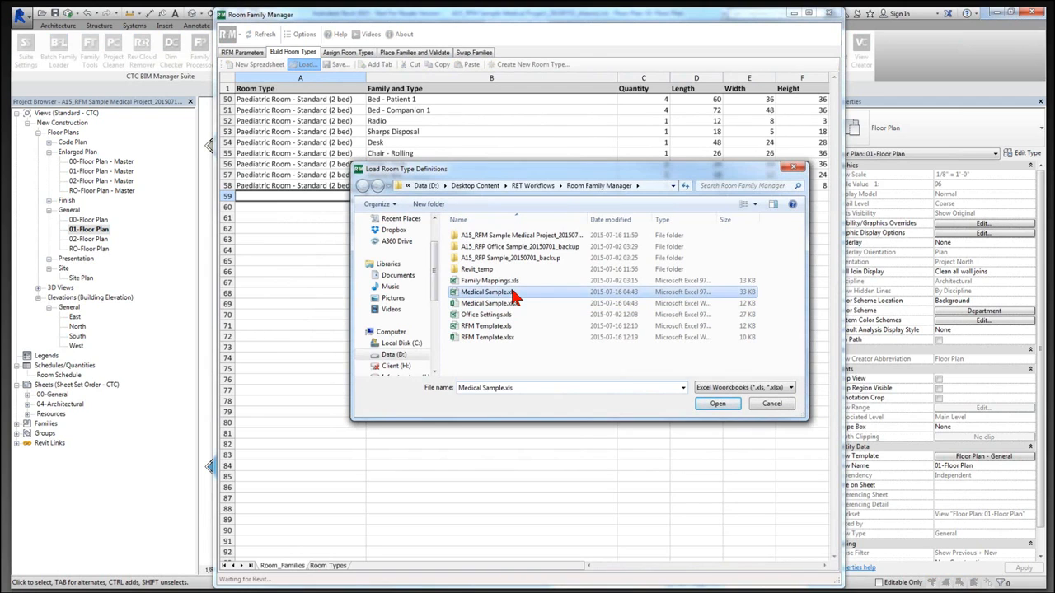
double_click(513, 297)
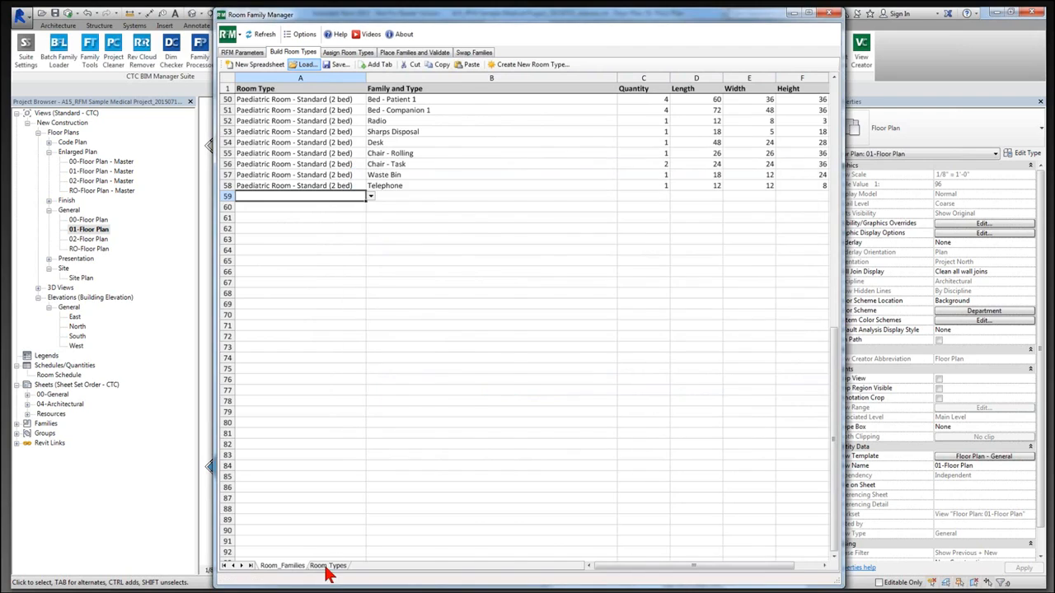
Start a new spreadsheet and reload the Medical Sample.xls room type definitions
click(256, 65)
click(305, 66)
double_click(490, 293)
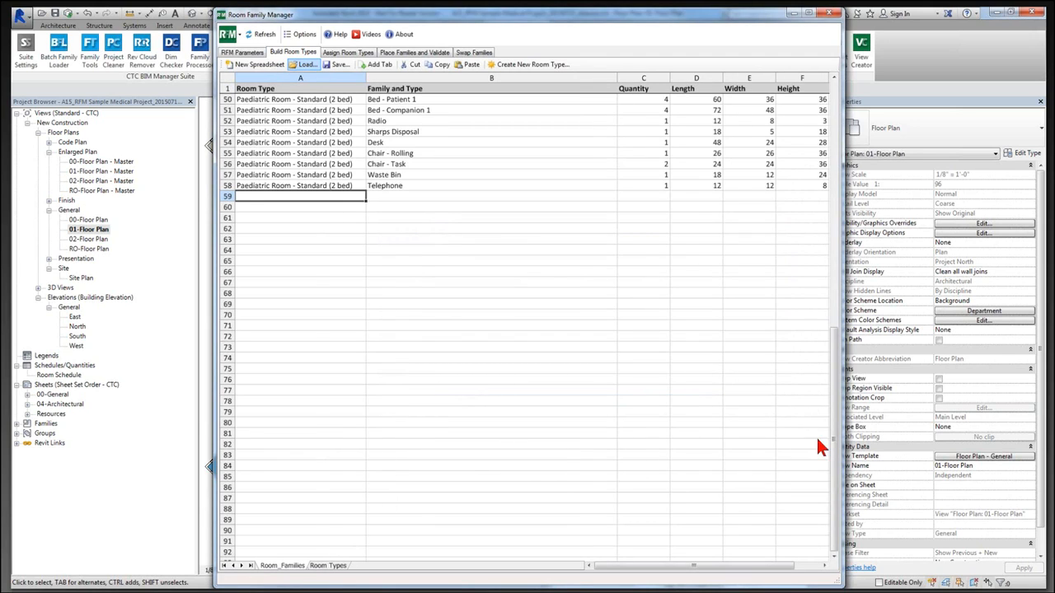
Examine the families and quantities listed for the Semi-Private (1 bed) and Semi-Private (2 bed) patient rooms in Room_Families
drag(834, 447, 288, 88)
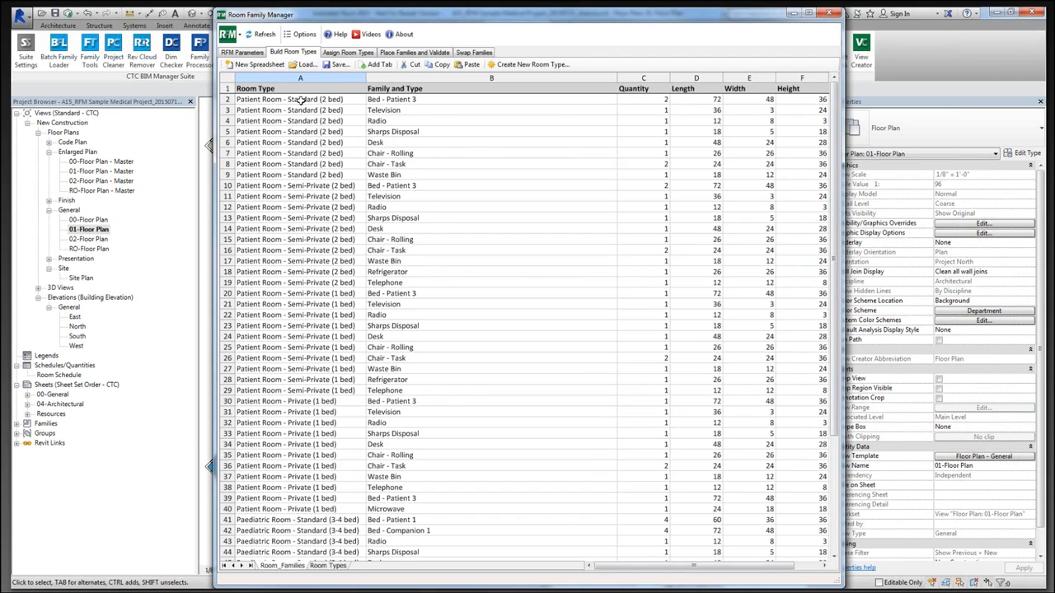
drag(300, 99, 317, 391)
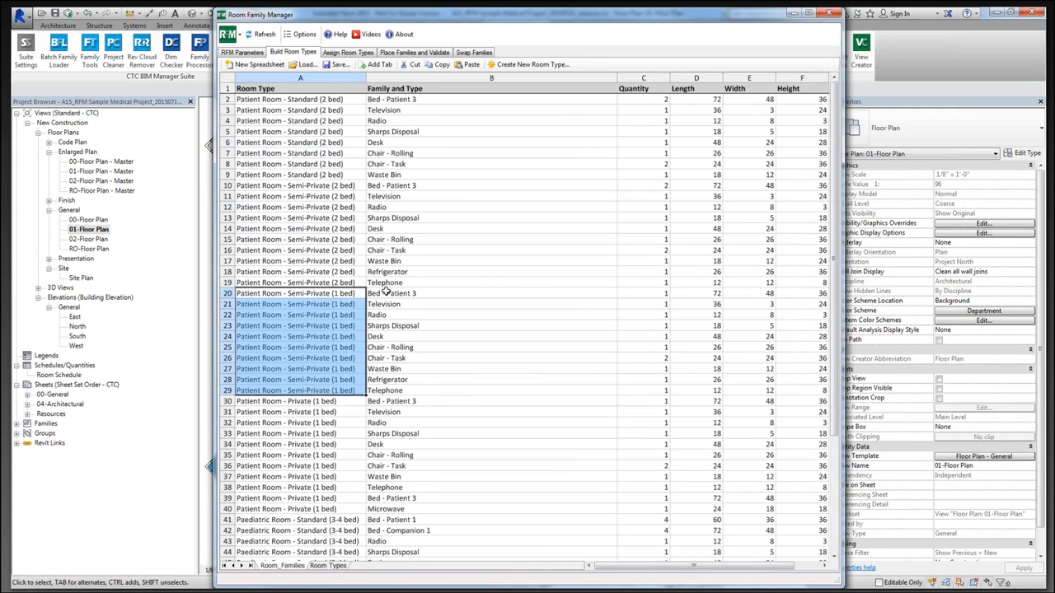
click(662, 294)
click(404, 295)
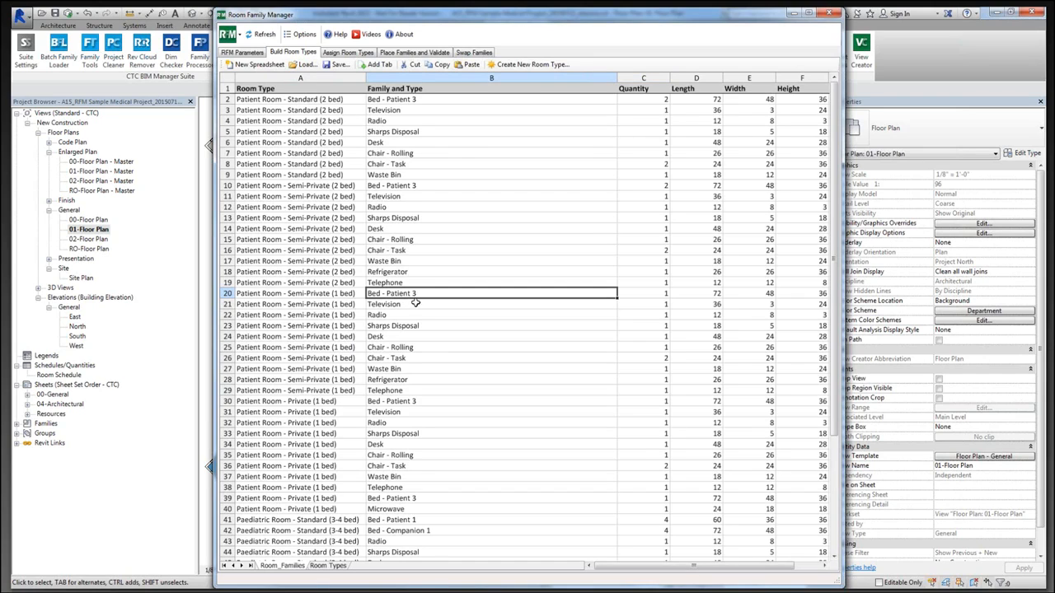
click(352, 293)
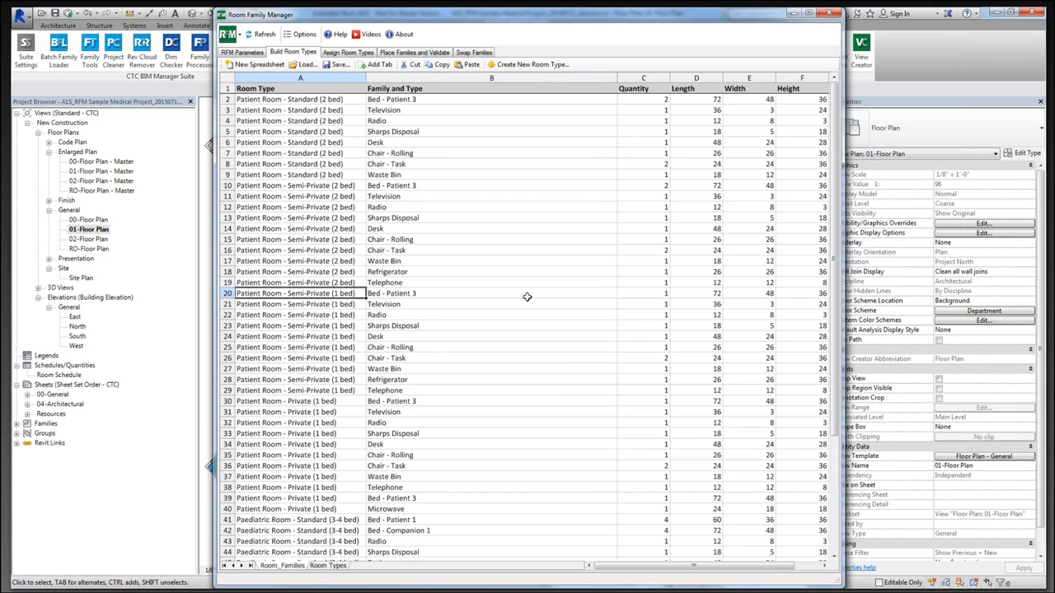
click(644, 293)
click(325, 189)
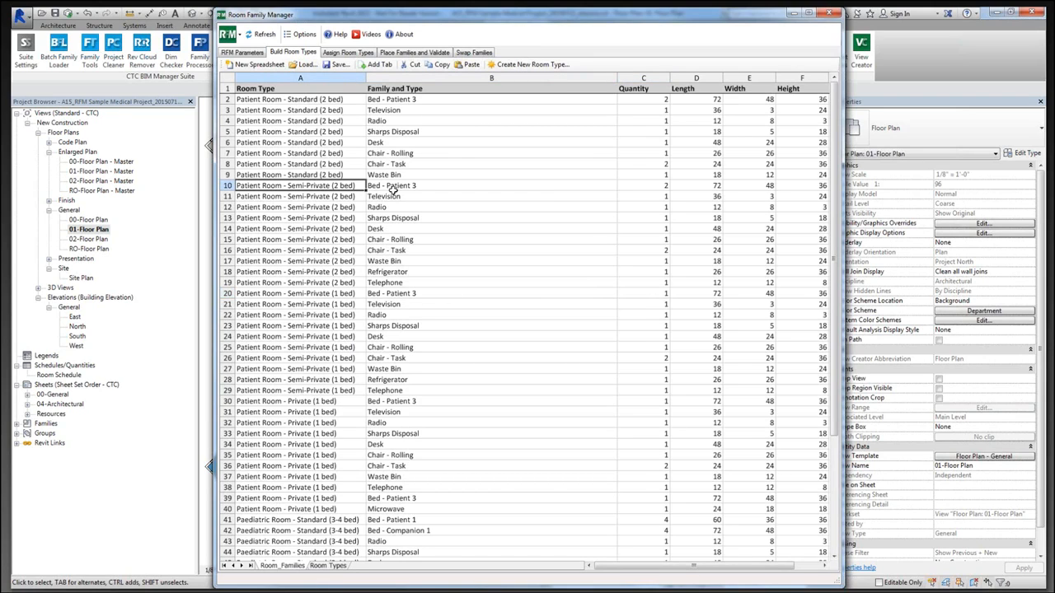
click(393, 190)
click(648, 188)
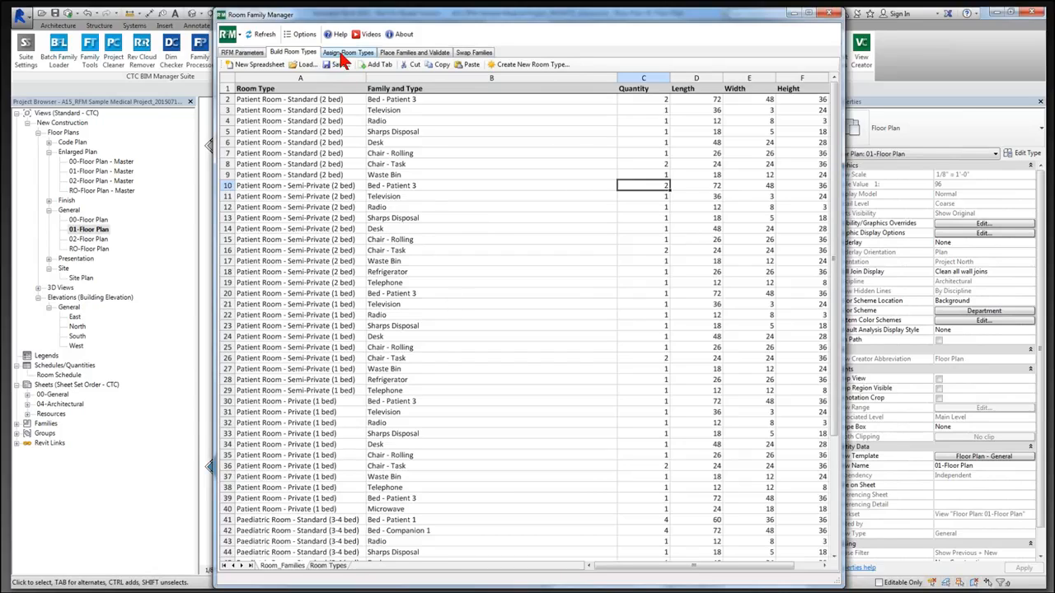
Compare the Patient Room - Standard (2 bed) rows with the Room Types list, and review the family, quantity and sizes in row 2
drag(318, 100, 320, 174)
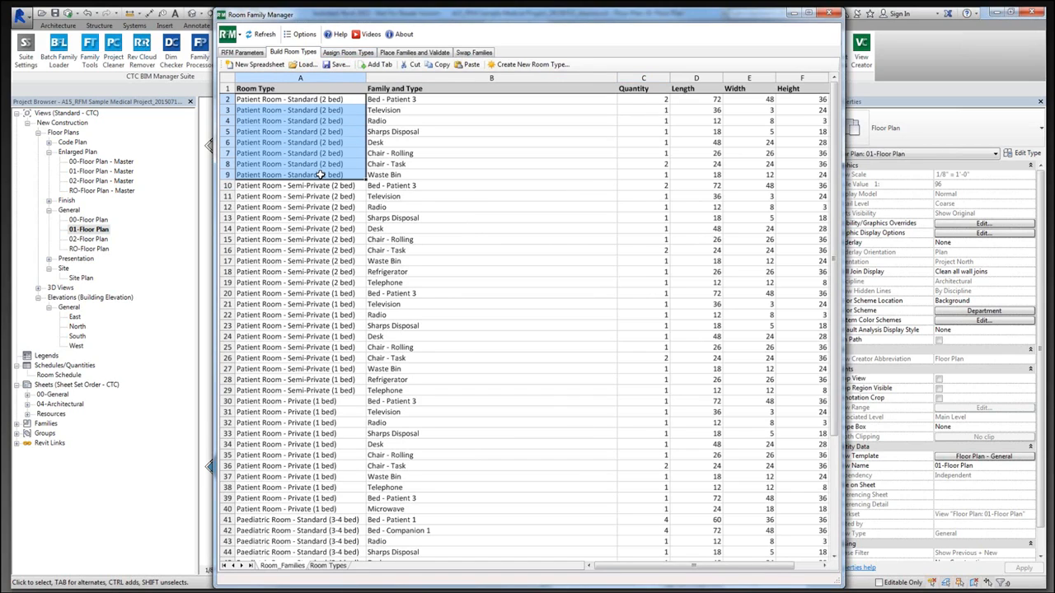
click(328, 567)
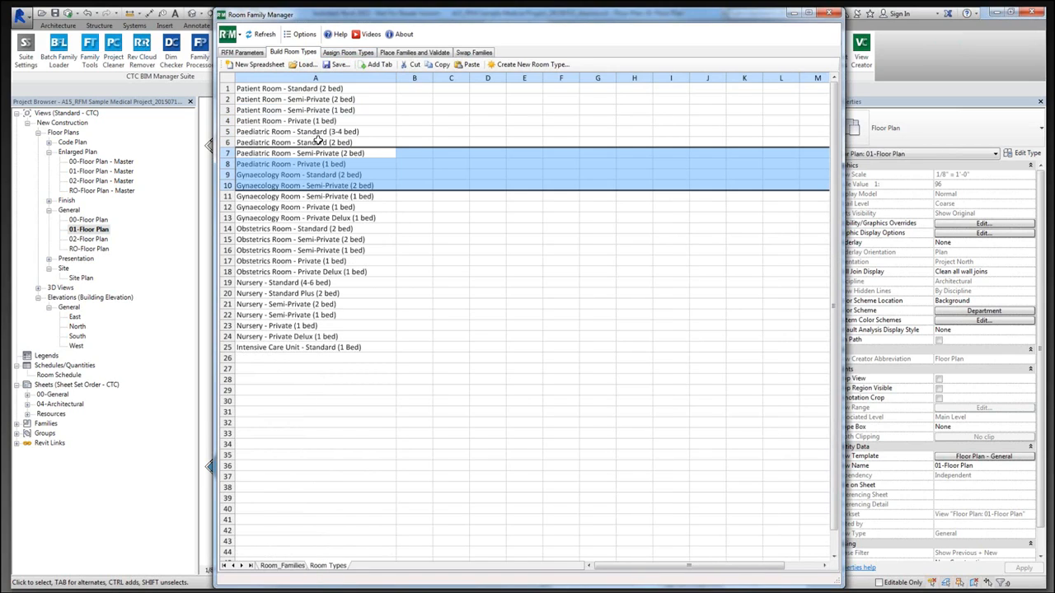
drag(319, 89, 330, 239)
drag(334, 295, 334, 344)
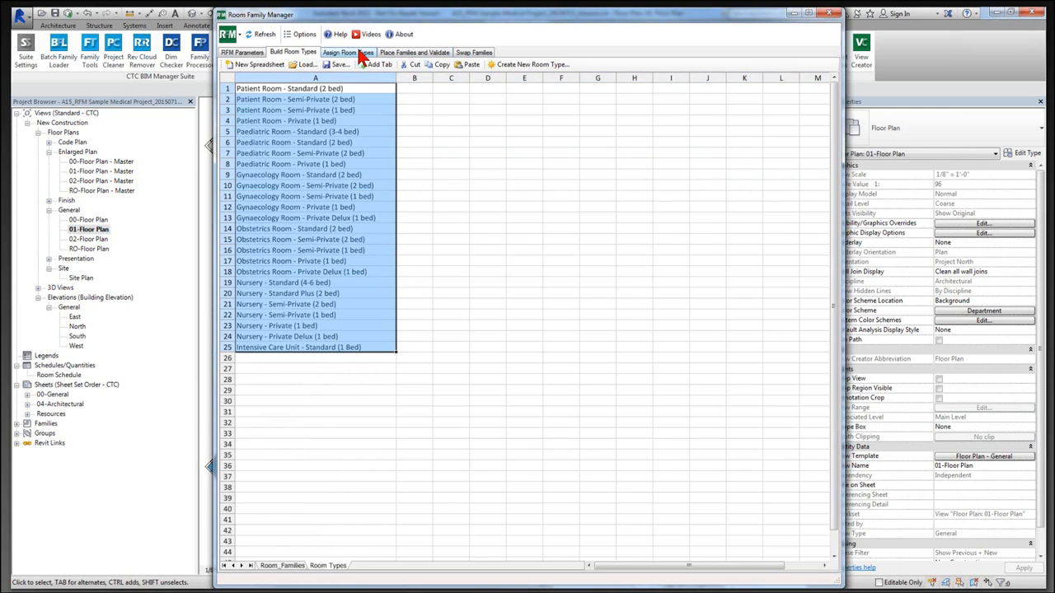
click(288, 568)
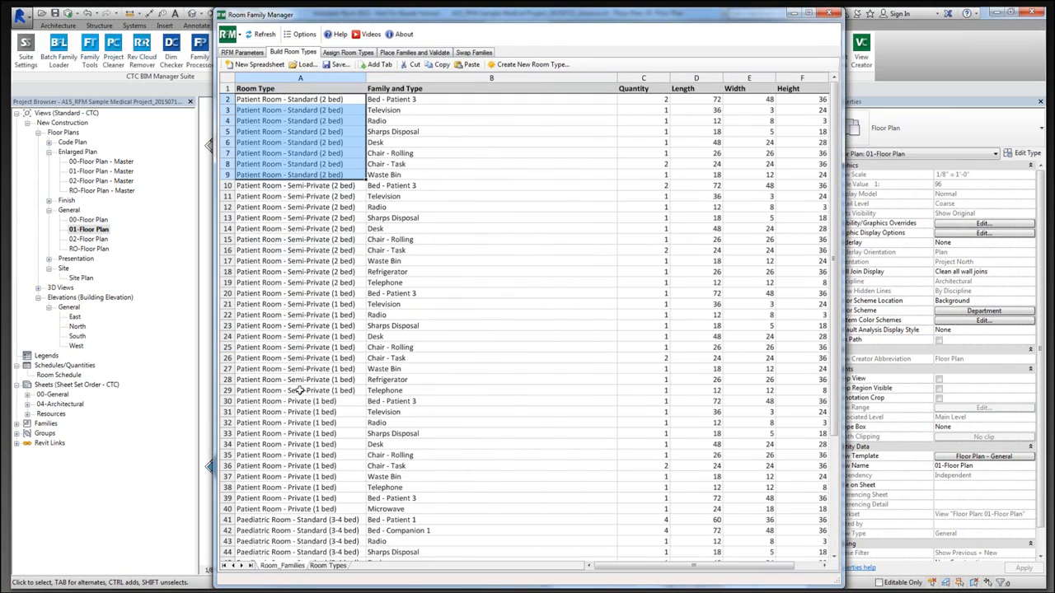
click(411, 99)
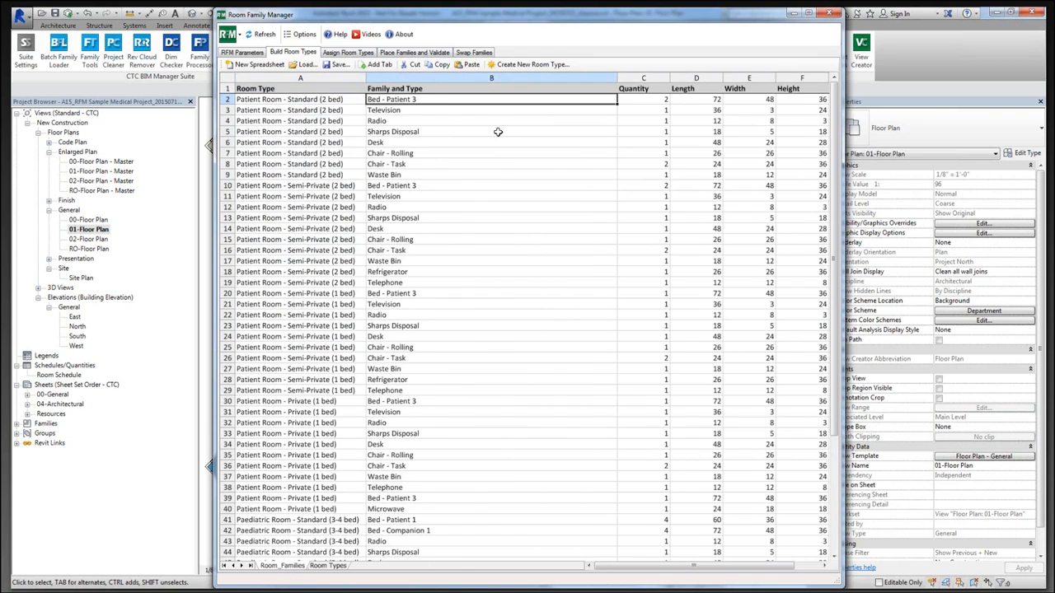
click(633, 101)
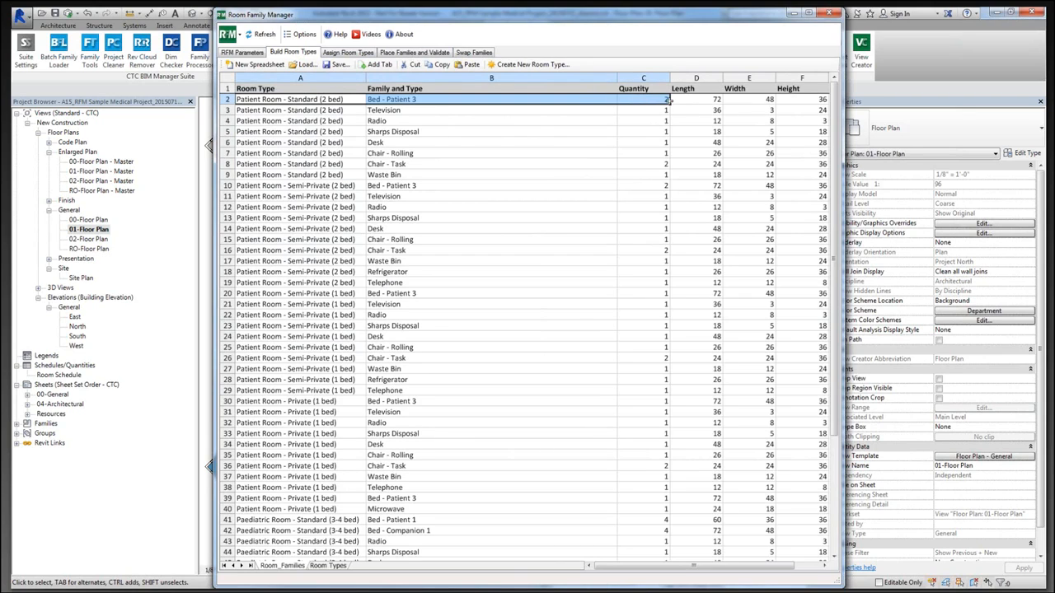
click(706, 99)
drag(707, 100, 795, 102)
drag(345, 103, 662, 99)
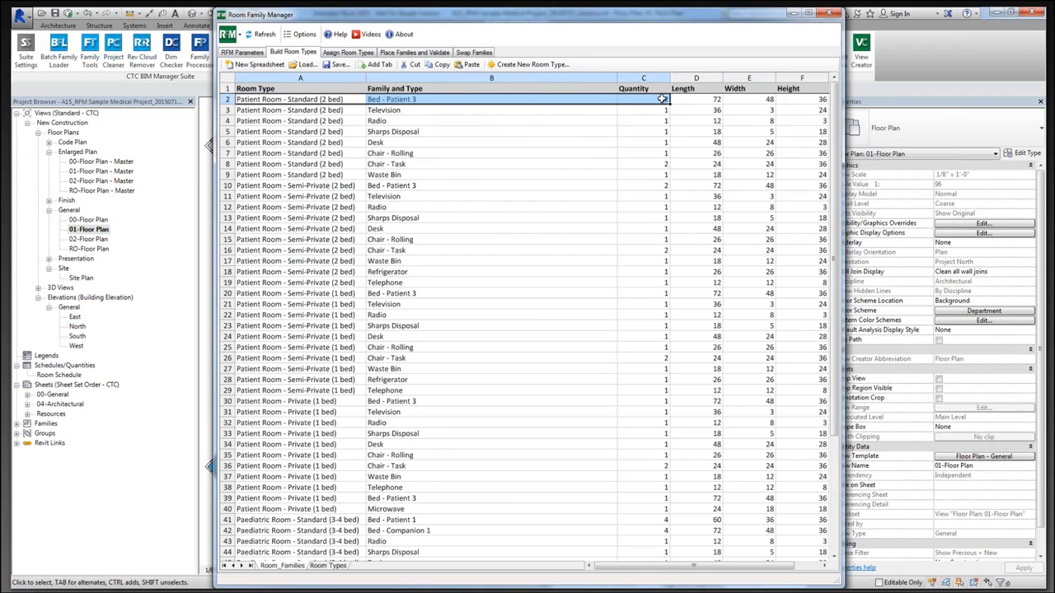
Open the project's room type assignments and sort the rooms by Room Department in descending order
click(360, 54)
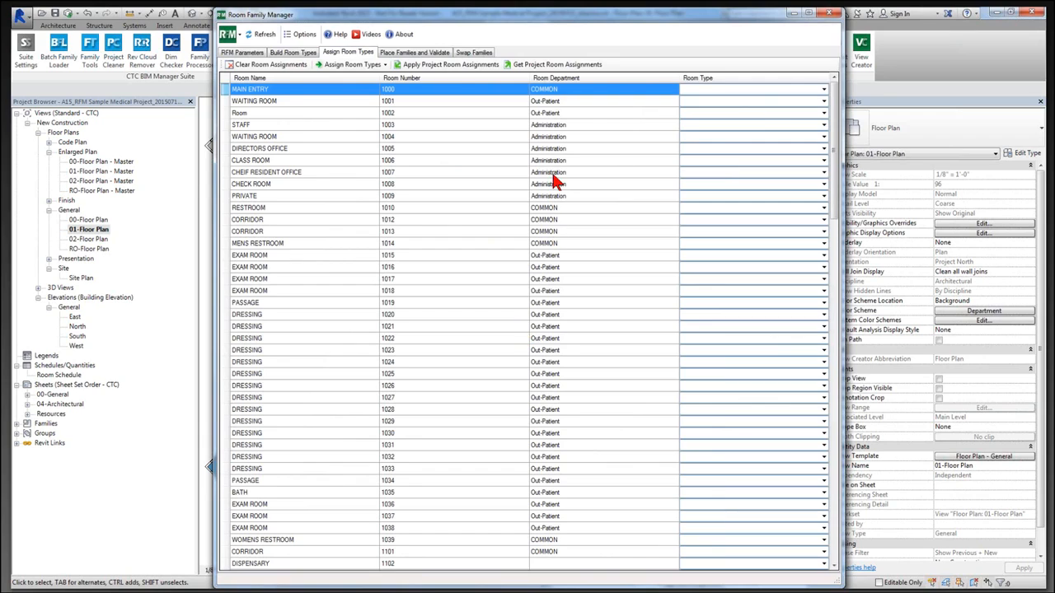
click(565, 78)
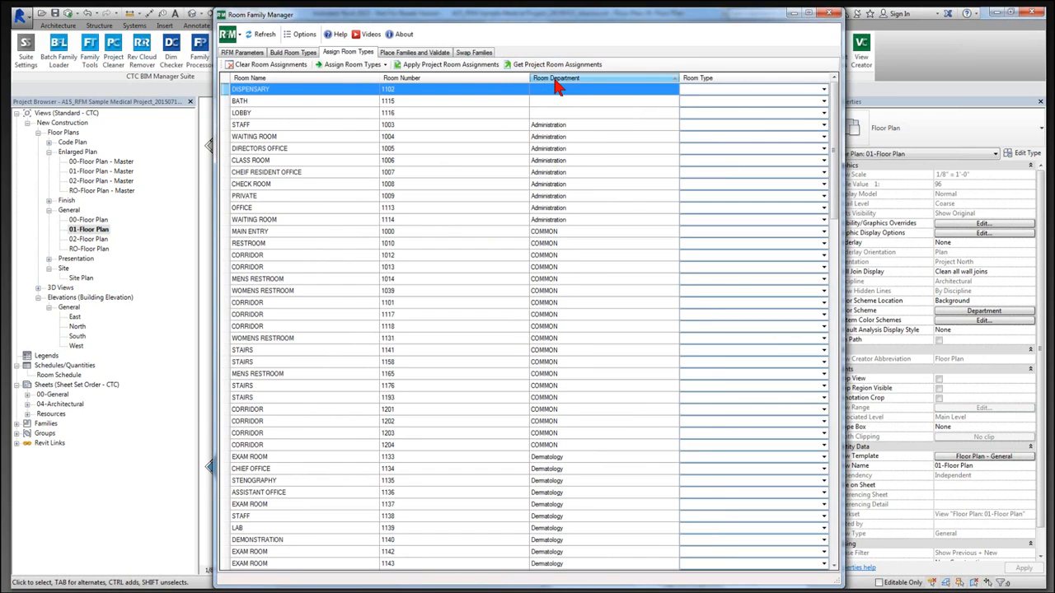
click(556, 79)
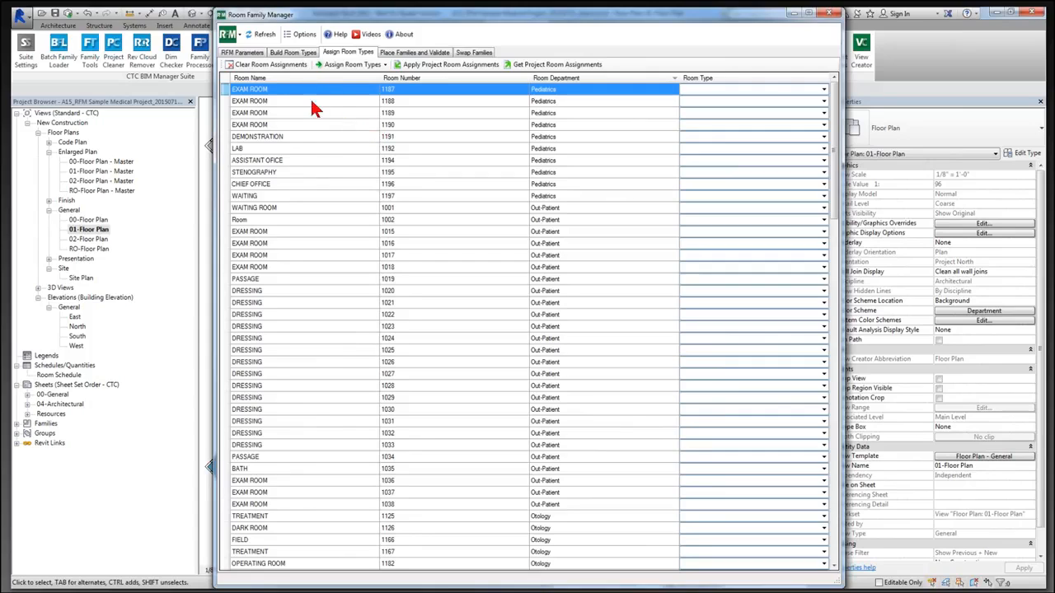
Assign the room type Paediatric Room - Standard (2 bed) to Pediatrics exam room 1187
shift+click(311, 124)
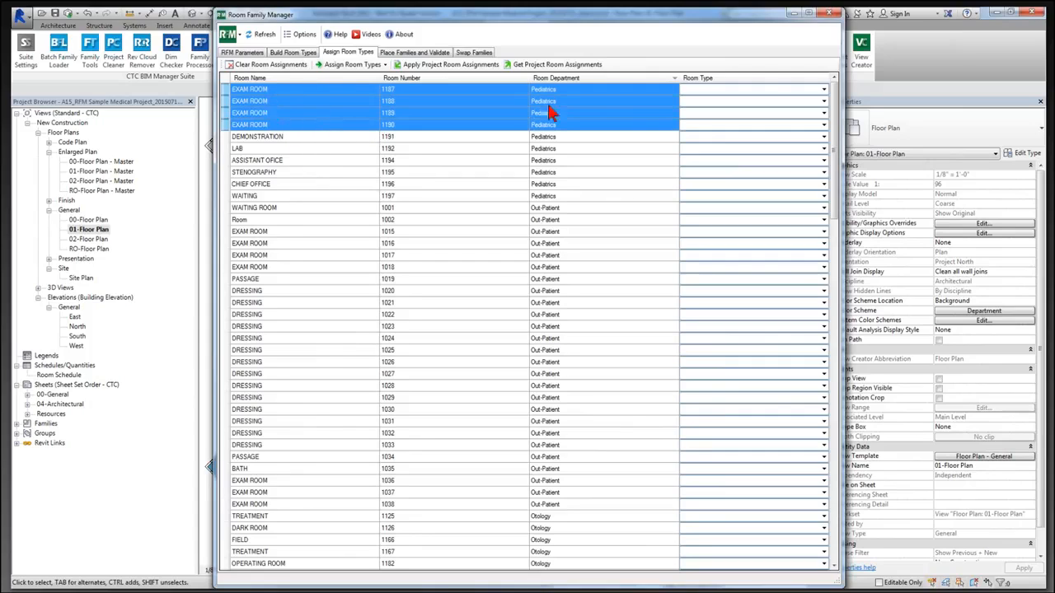
click(824, 90)
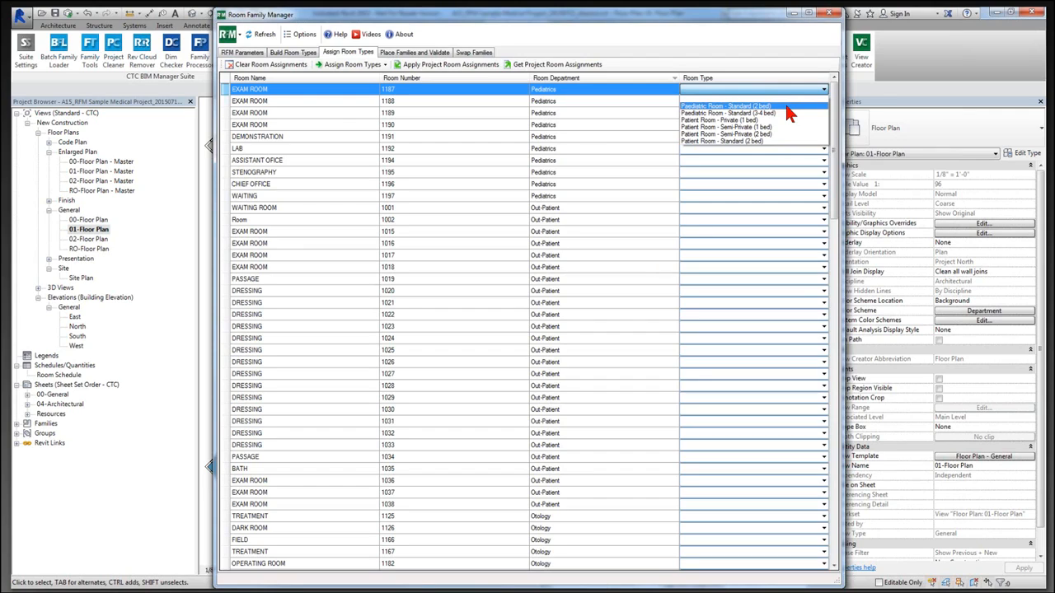
click(306, 97)
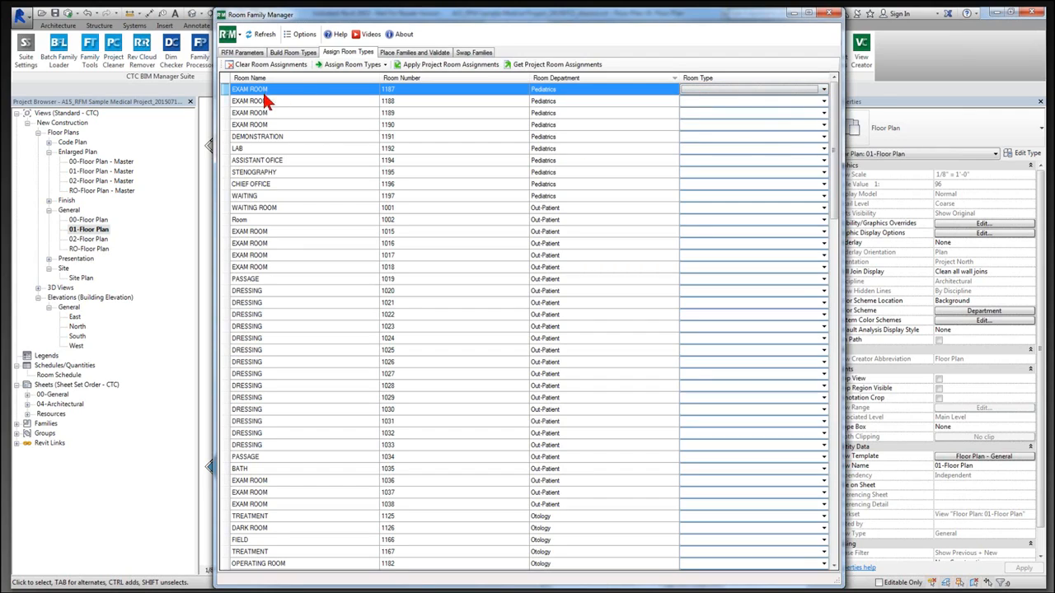
shift+click(231, 124)
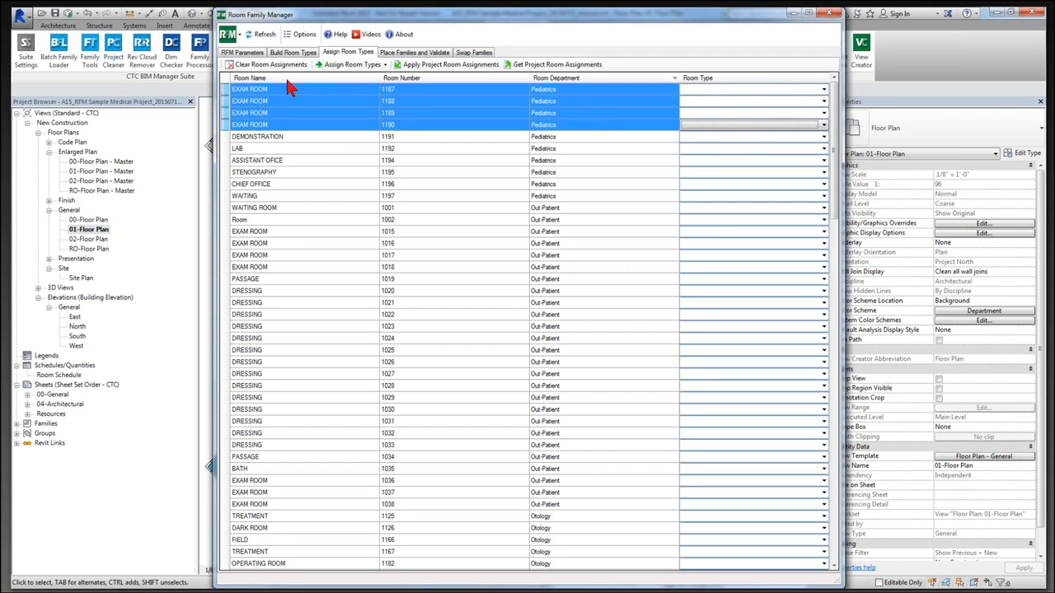
click(825, 91)
click(824, 91)
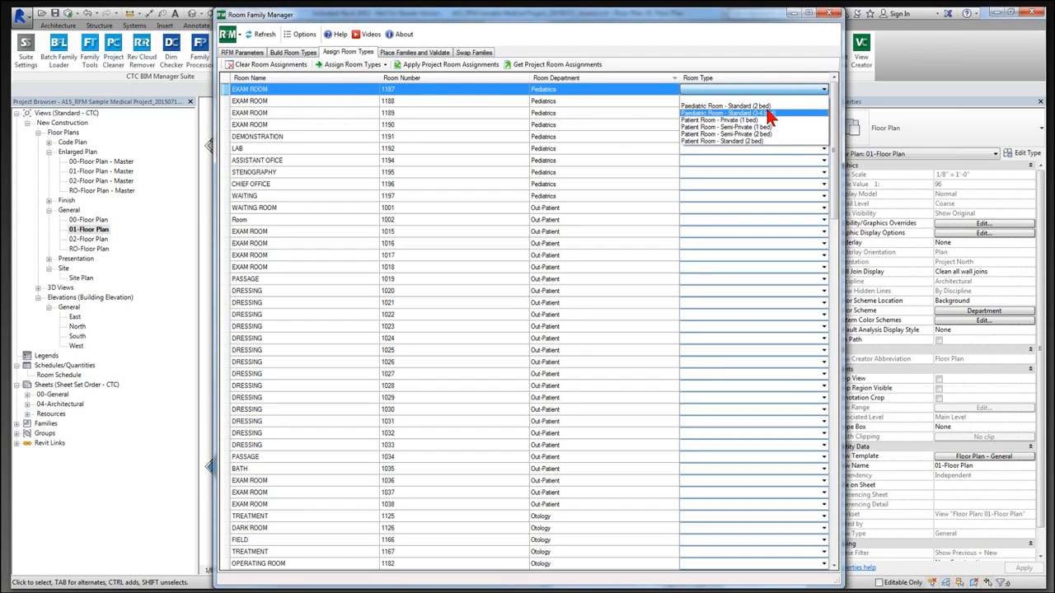
click(775, 107)
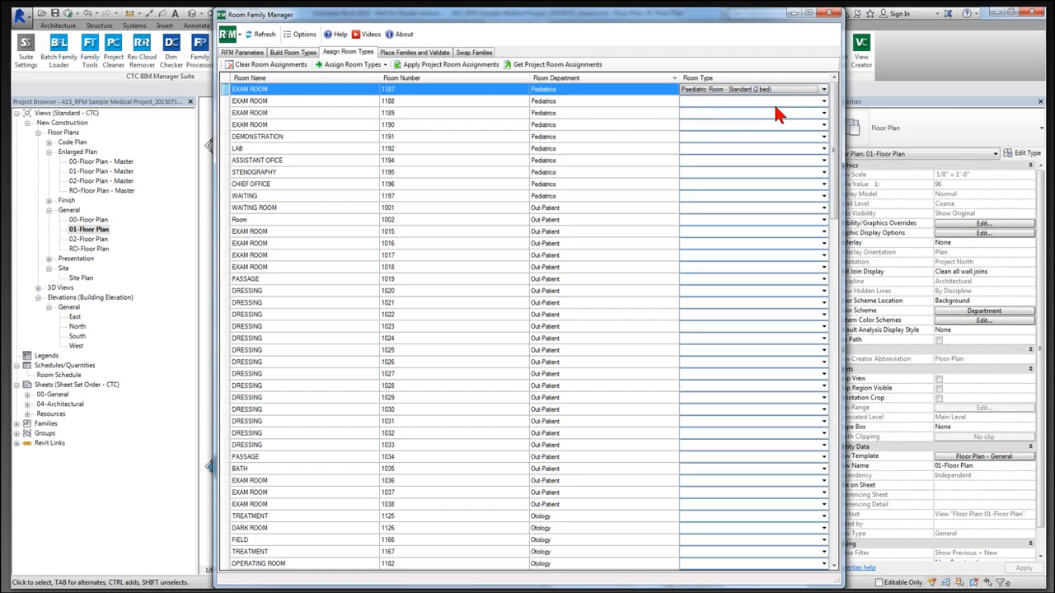
Assign Paediatric Room - Standard (2 bed) to Pediatrics exam rooms 1188, 1189 and 1190 together
drag(224, 100, 229, 130)
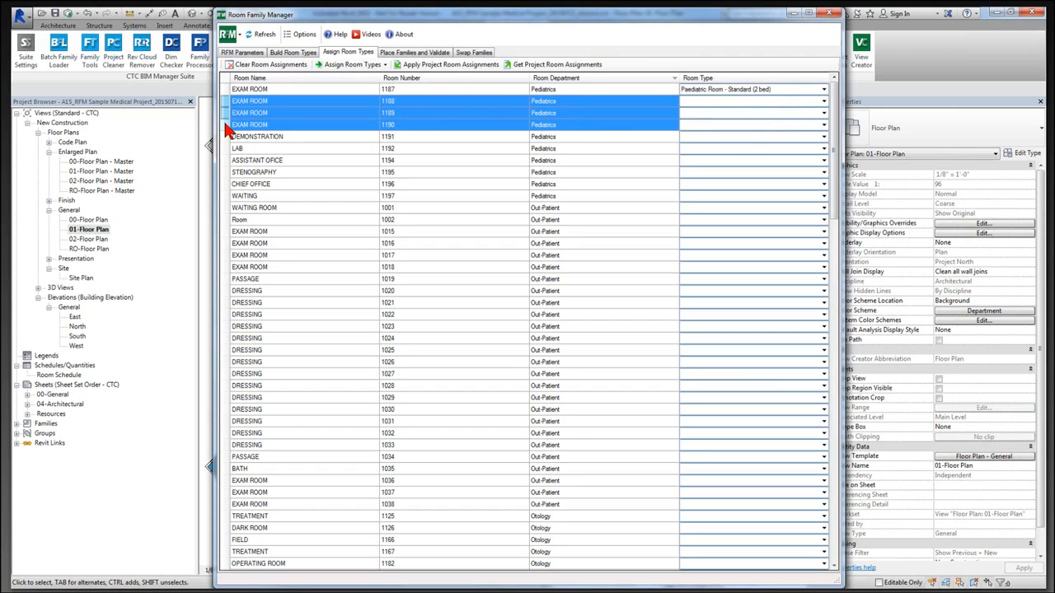
click(385, 66)
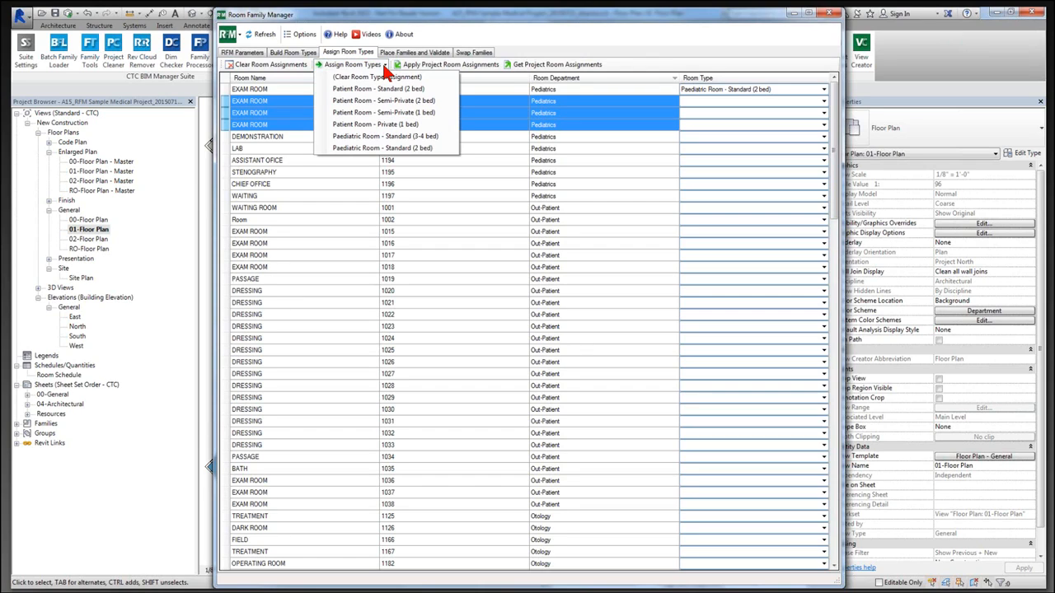
click(368, 148)
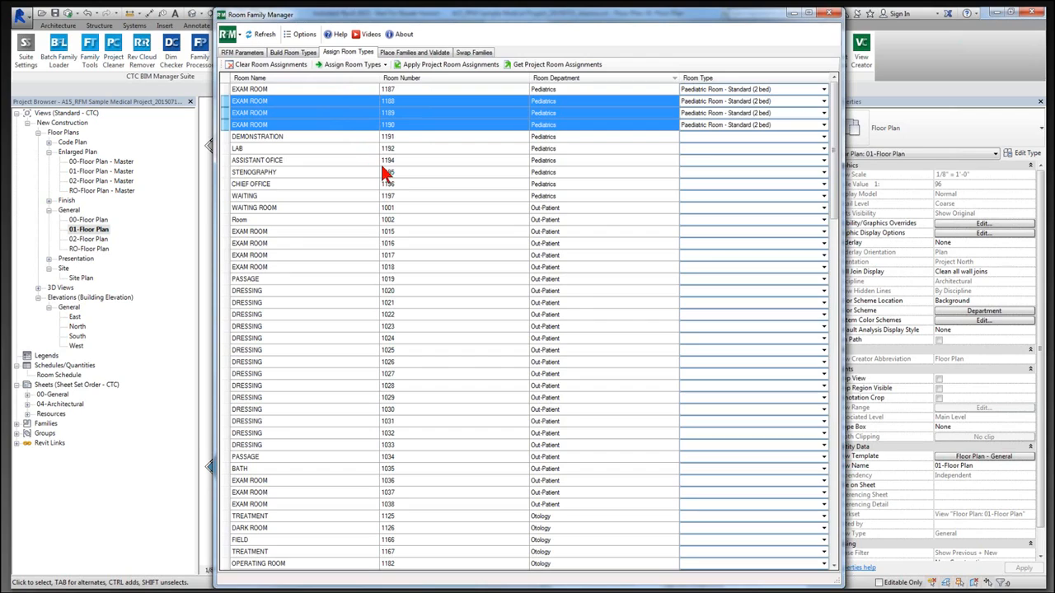
Assign Patient Room - Semi-Private (2 bed) to Out-Patient exam rooms 1015 to 1018 and 1036 to 1038 together
click(567, 203)
click(223, 233)
drag(224, 245, 224, 266)
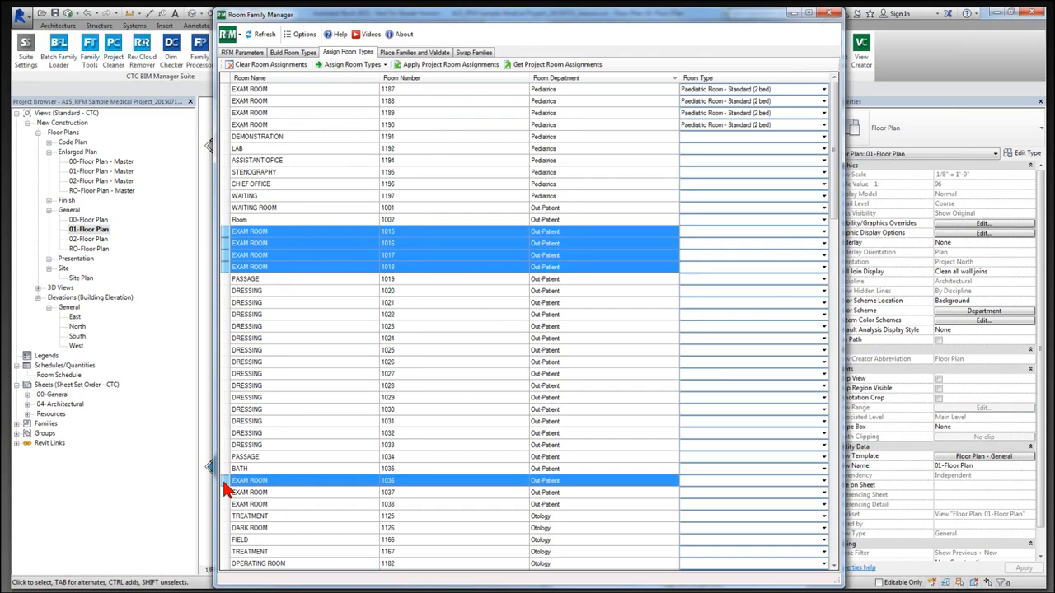
ctrl+drag(224, 485, 223, 504)
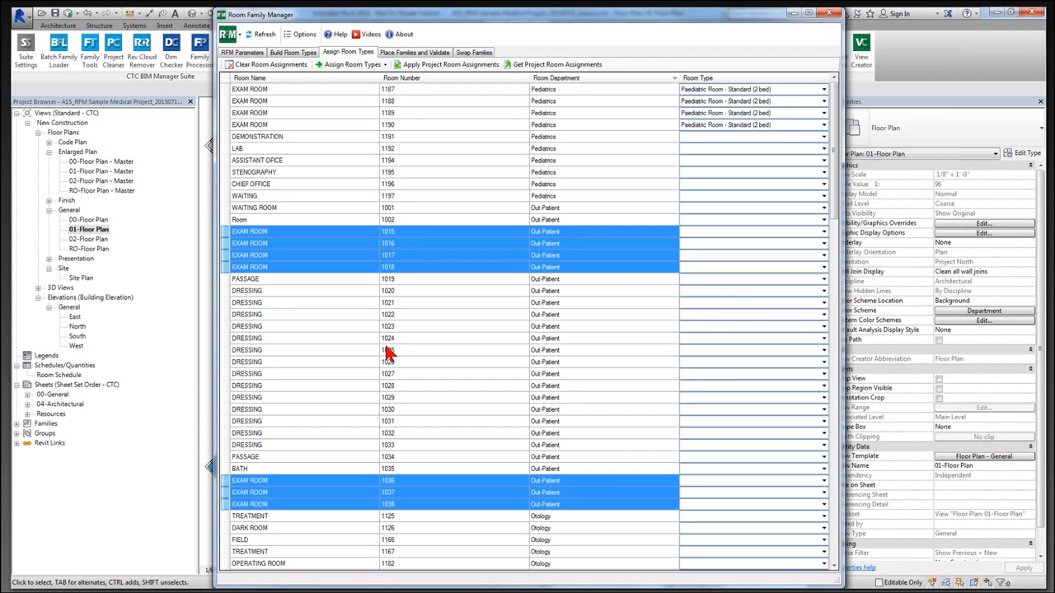
click(355, 66)
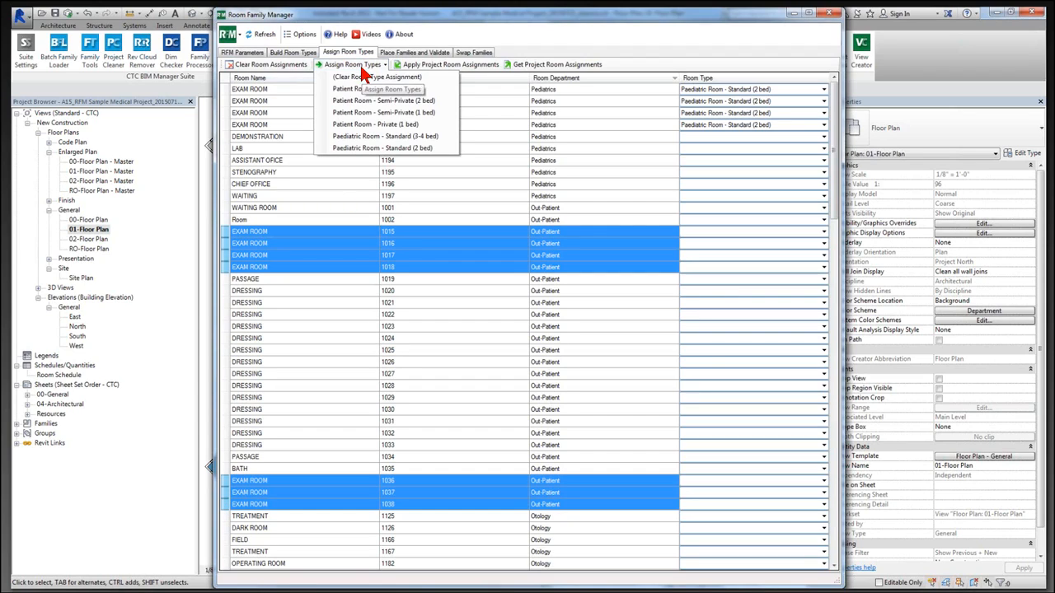
click(414, 103)
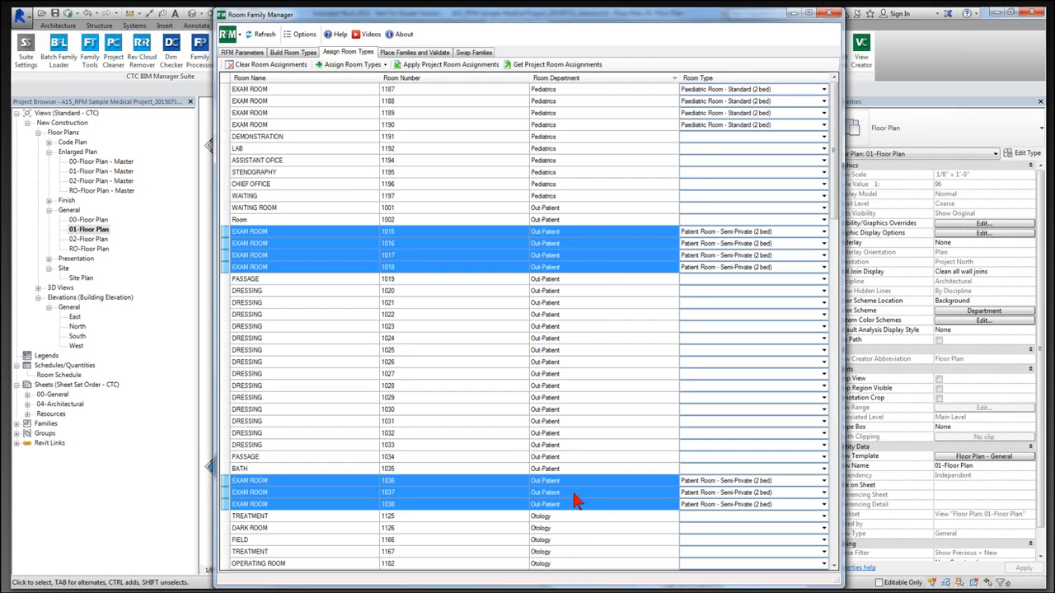
click(315, 182)
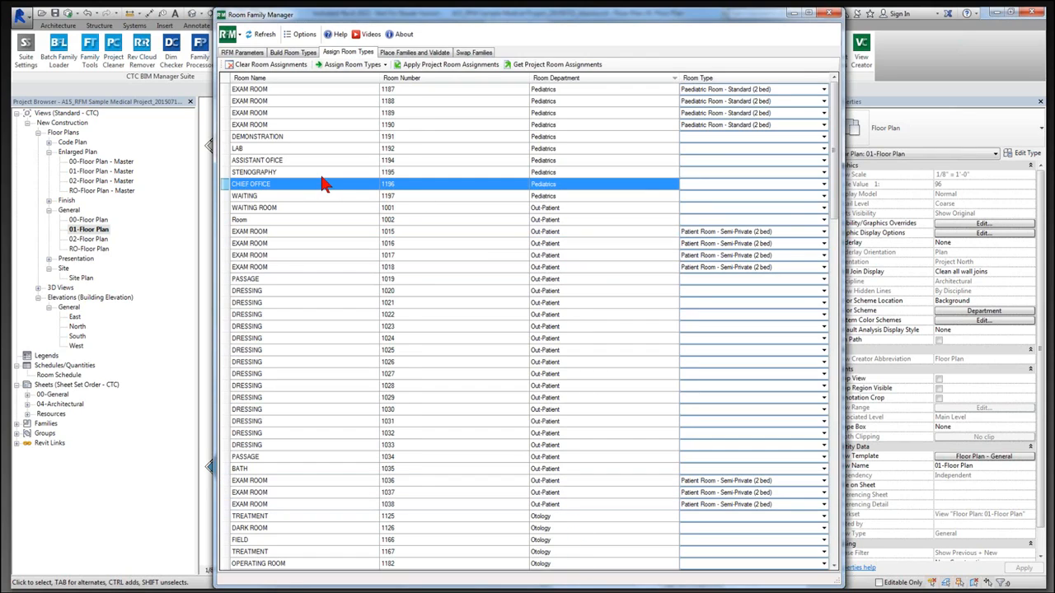
click(322, 175)
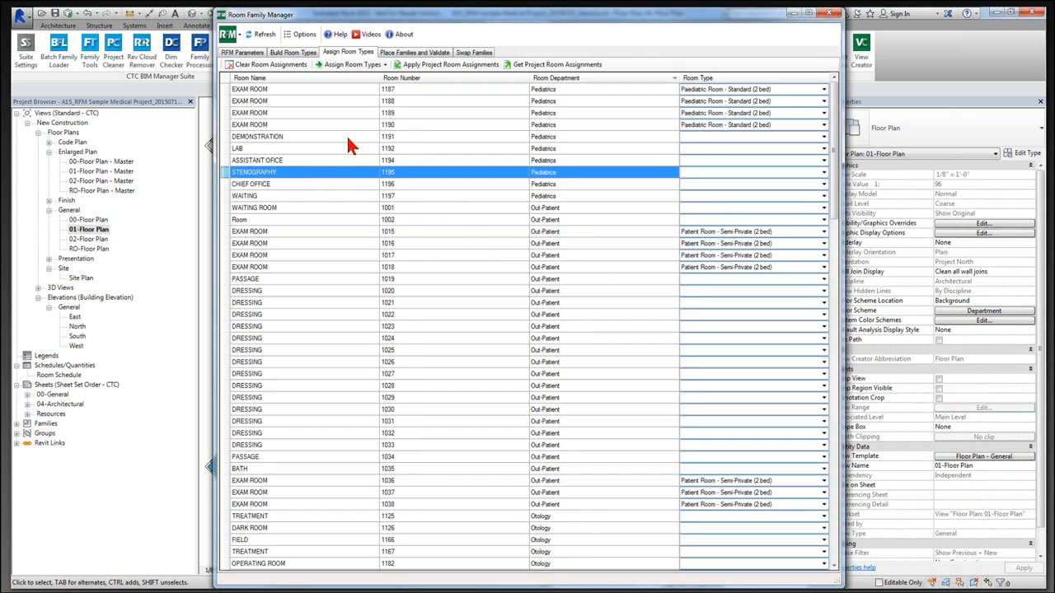
click(346, 138)
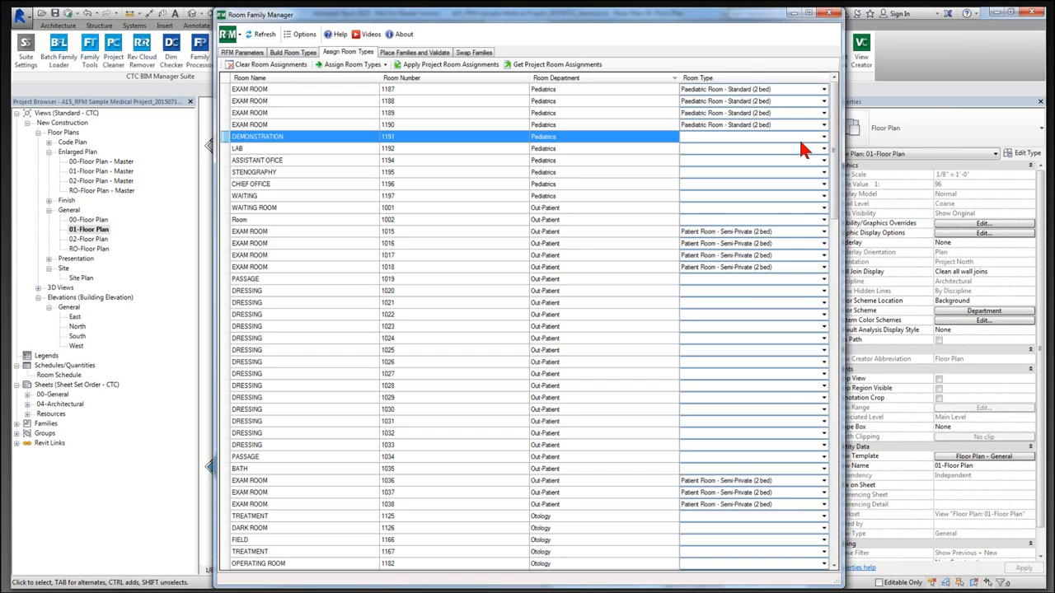
Open the family placement and validation list and sort the rooms by Room Type in descending order
click(423, 54)
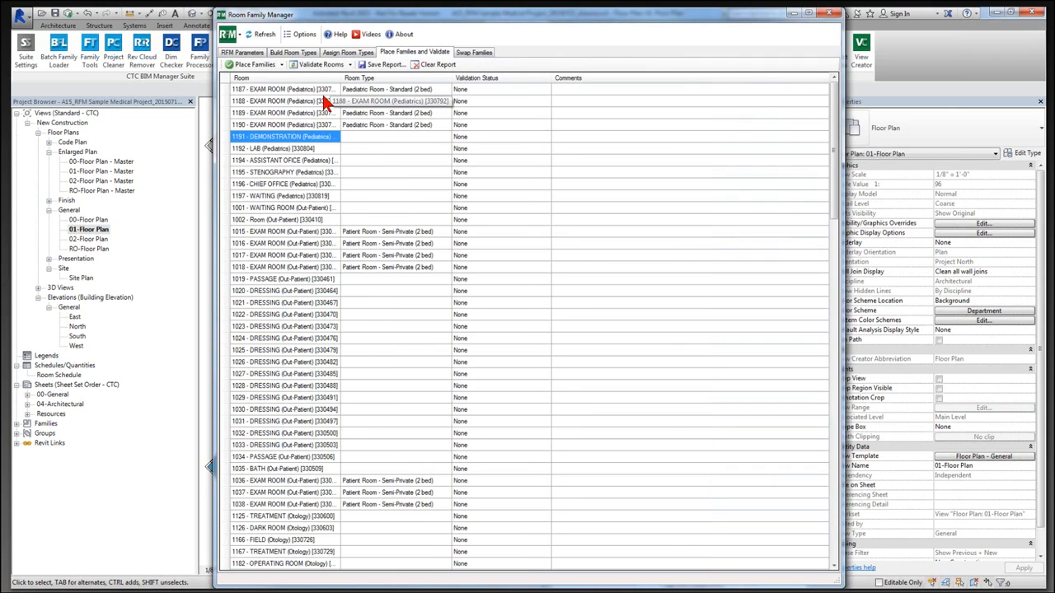
click(372, 80)
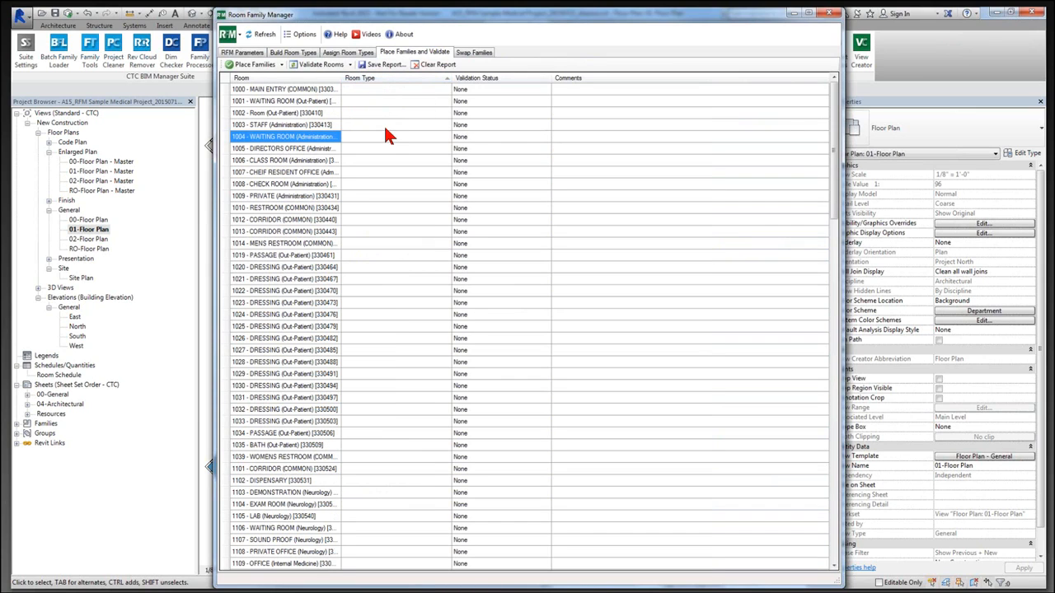
click(375, 78)
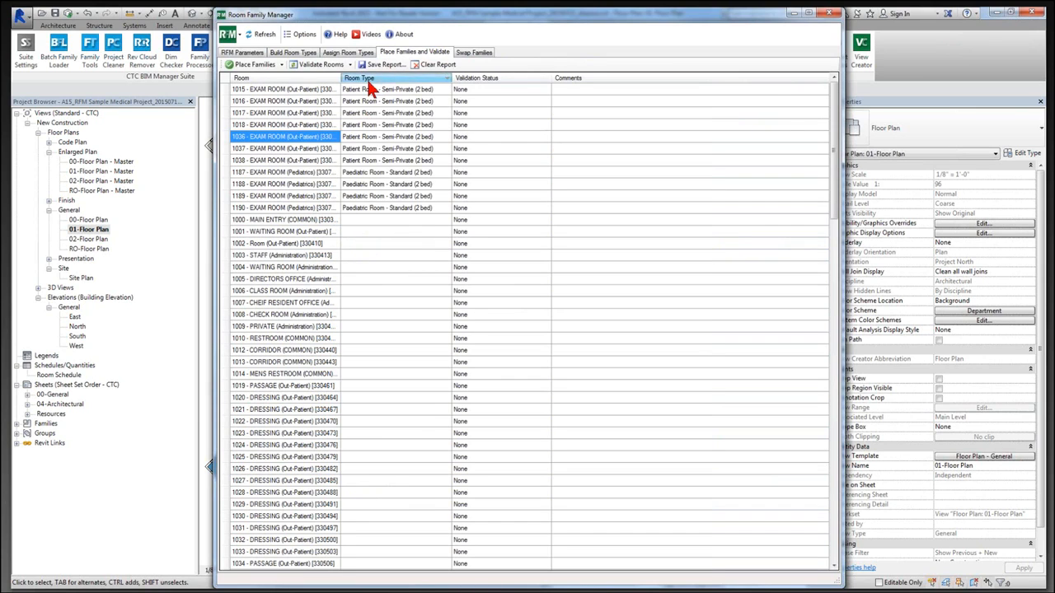
click(370, 80)
click(370, 80)
click(370, 125)
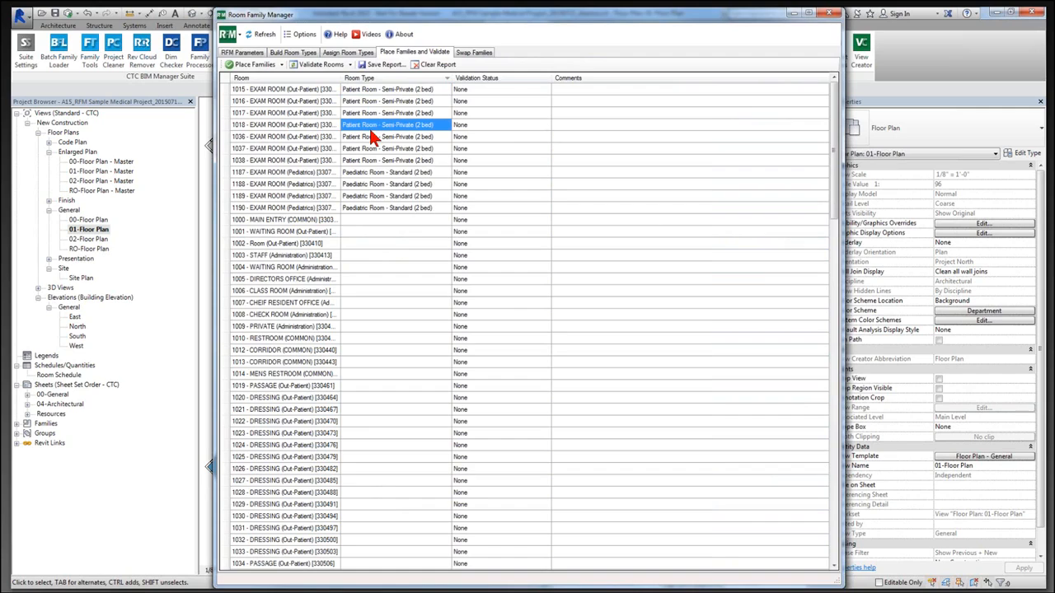
click(370, 159)
click(371, 207)
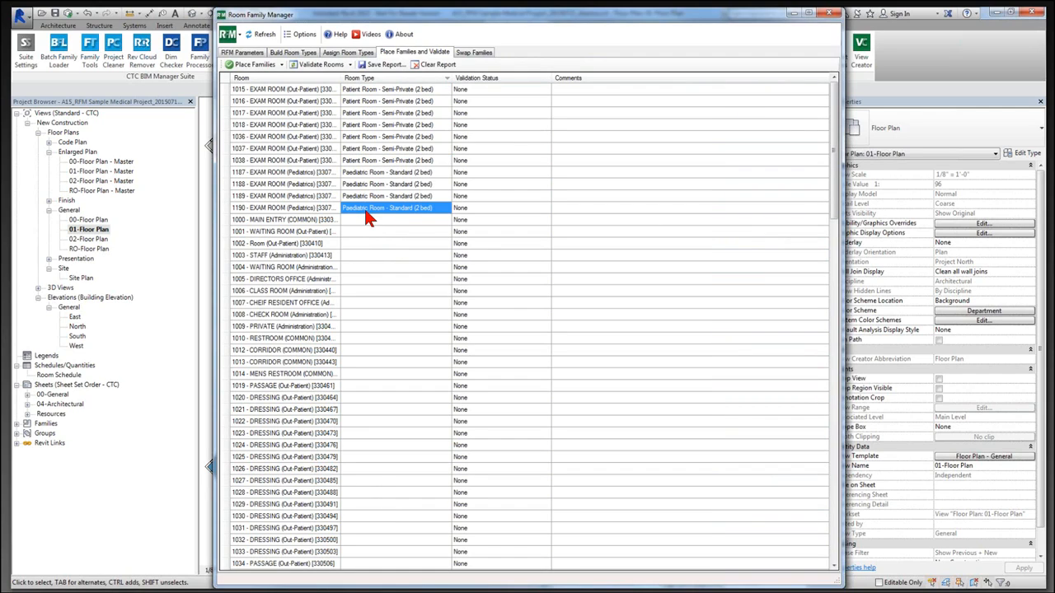
Place the families into all rooms with assigned room types, moving the manager window off the plan and accepting the duplicate-instance warnings
click(226, 90)
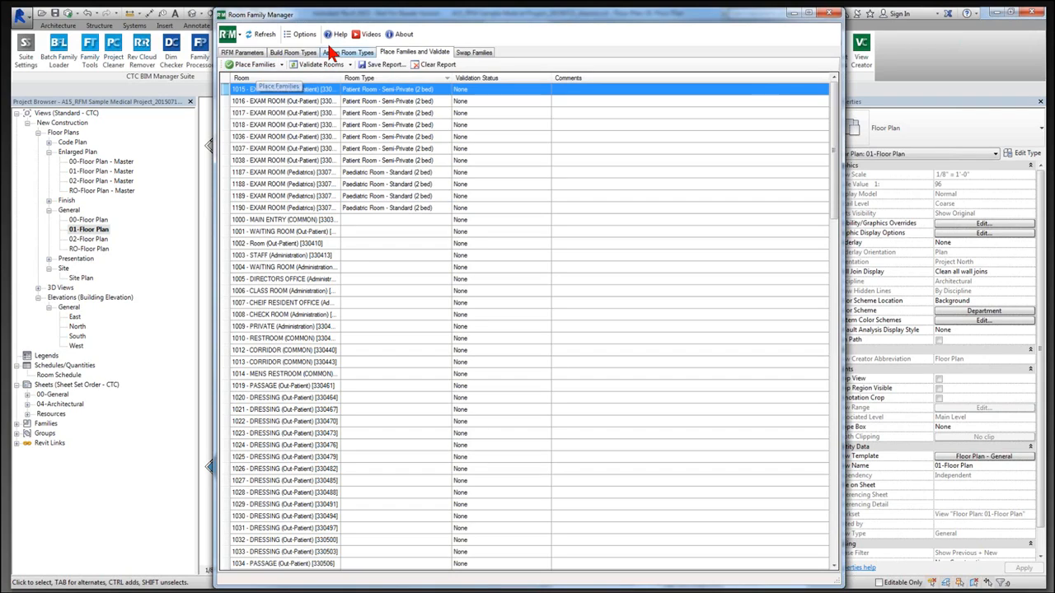
drag(350, 26, 770, 37)
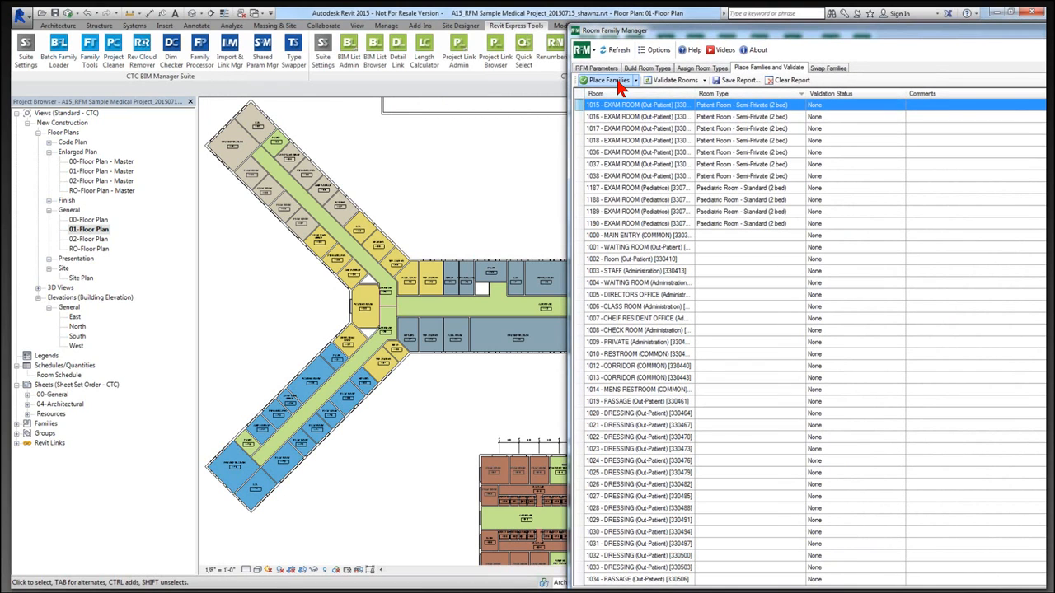
click(618, 83)
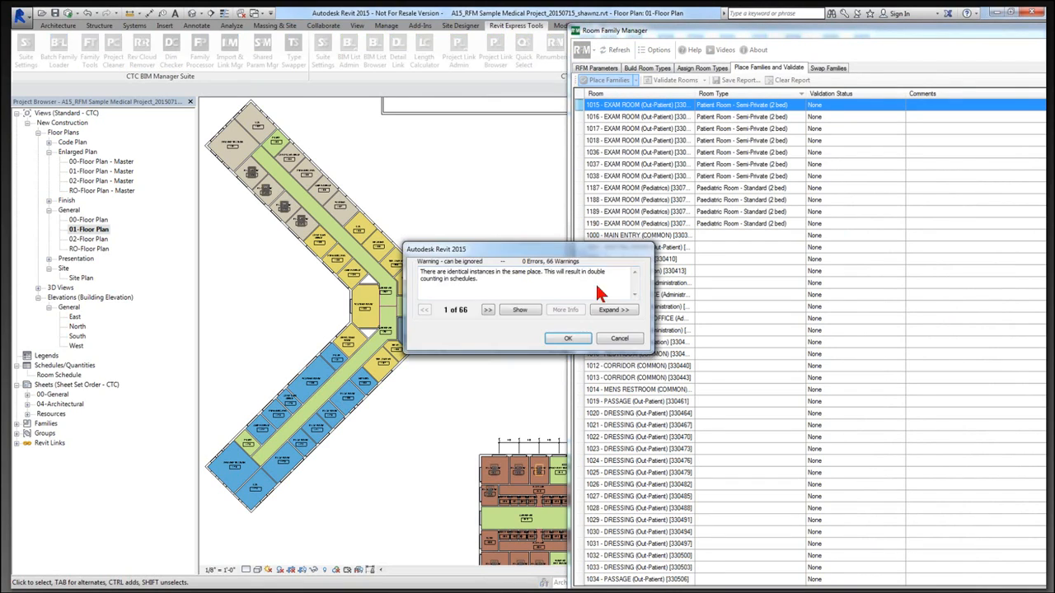
click(567, 339)
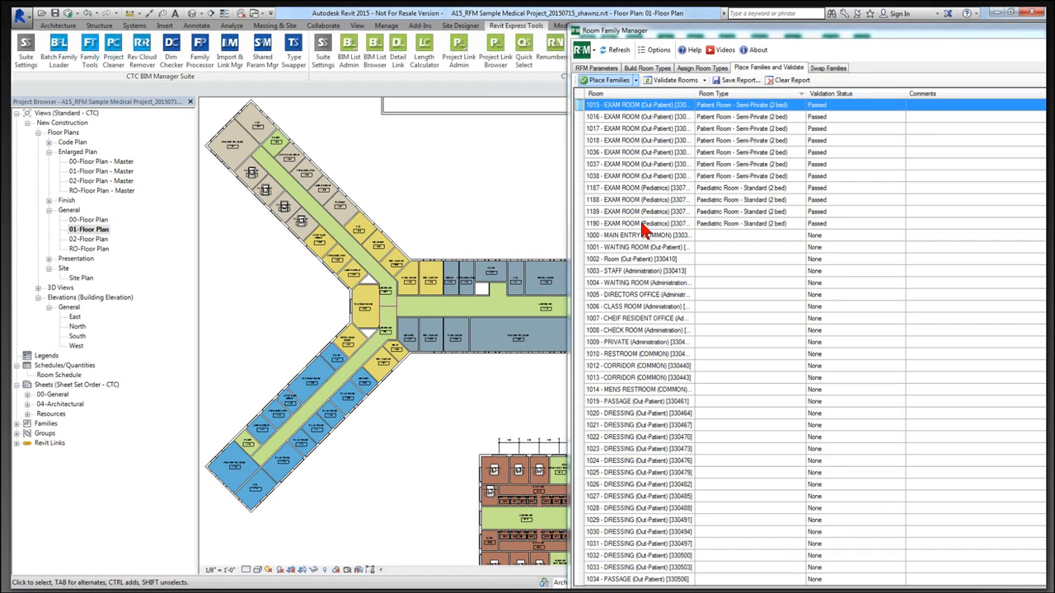
Review the Place Families options for room type definitions and family mappings, and close Room Family Manager
click(636, 80)
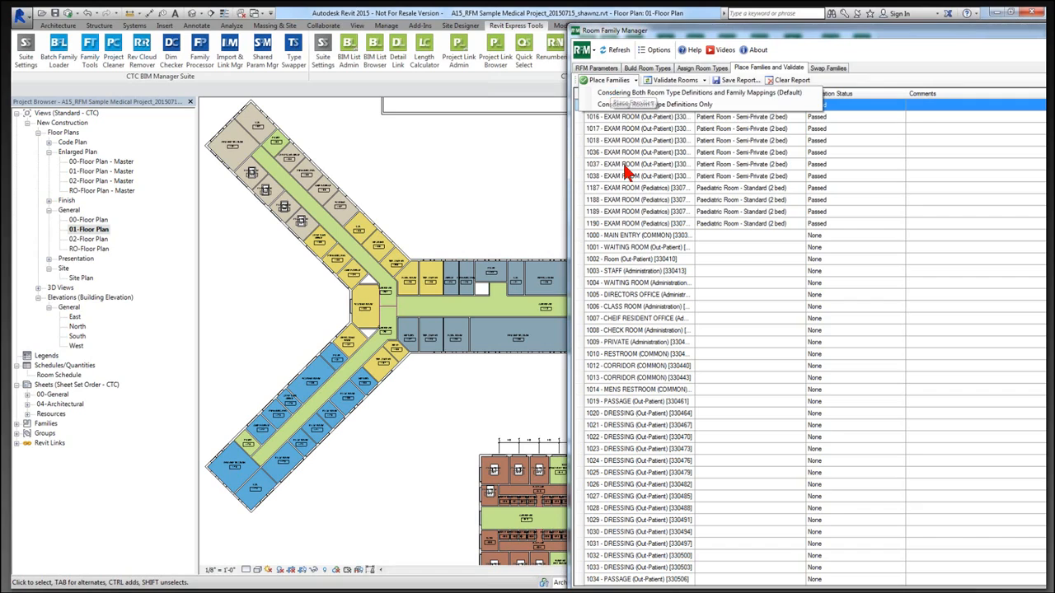
click(577, 116)
click(576, 104)
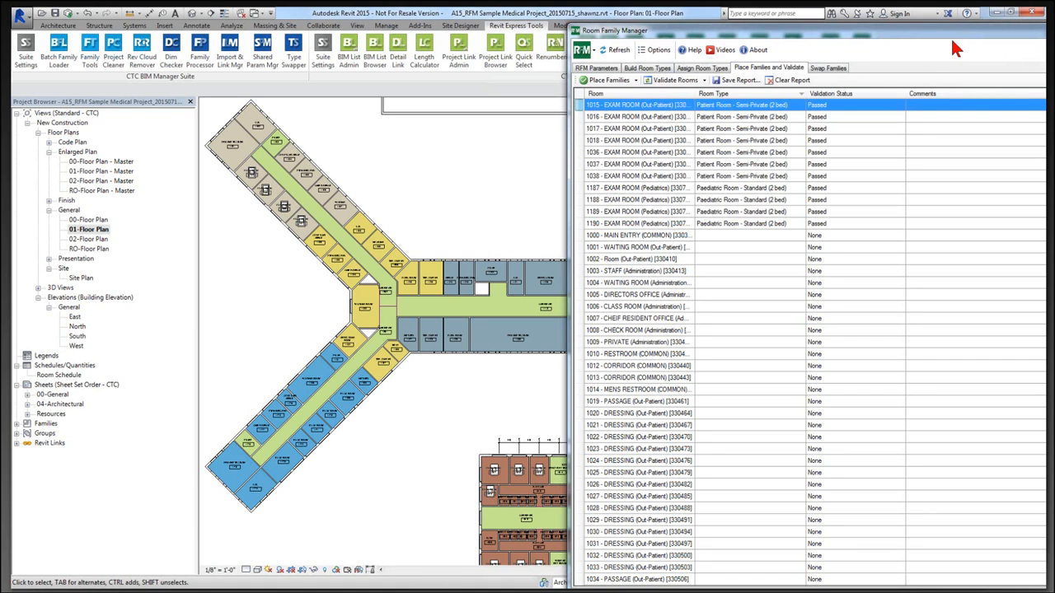
drag(952, 39, 744, 51)
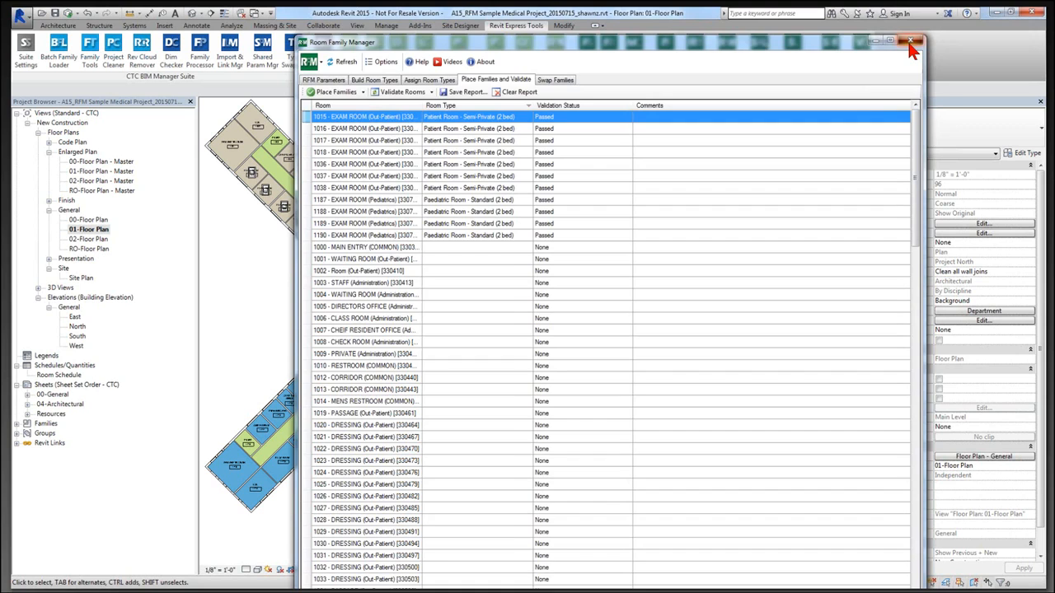
click(910, 43)
Move the two bed placeholders in exam room 1017 apart, one into each upper corner of the room
scroll(452, 392, up, 4)
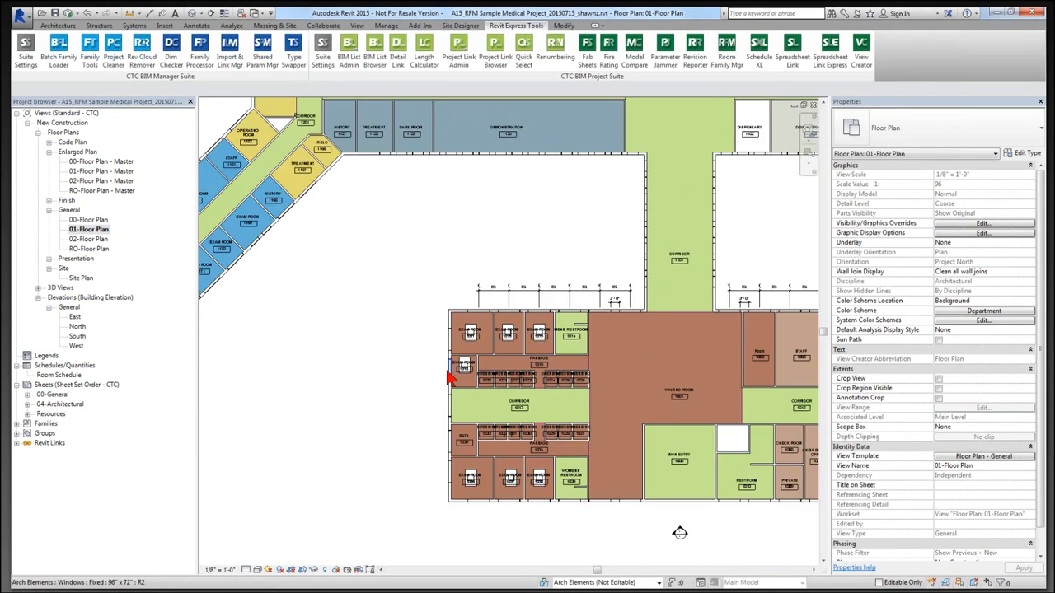
scroll(521, 342, up, 5)
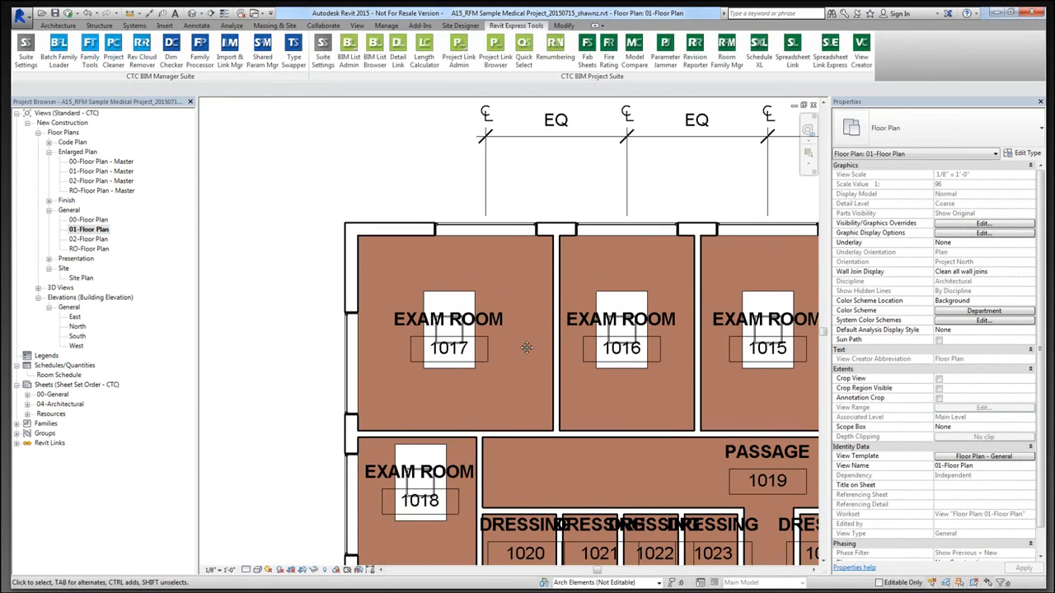
scroll(526, 348, up, 1)
click(517, 355)
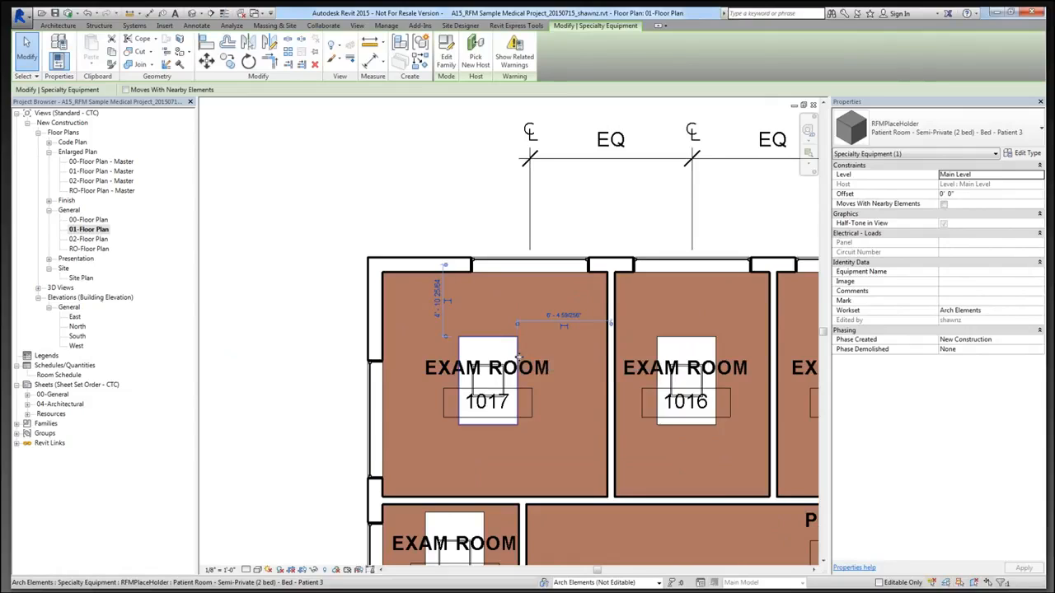
drag(502, 341, 458, 307)
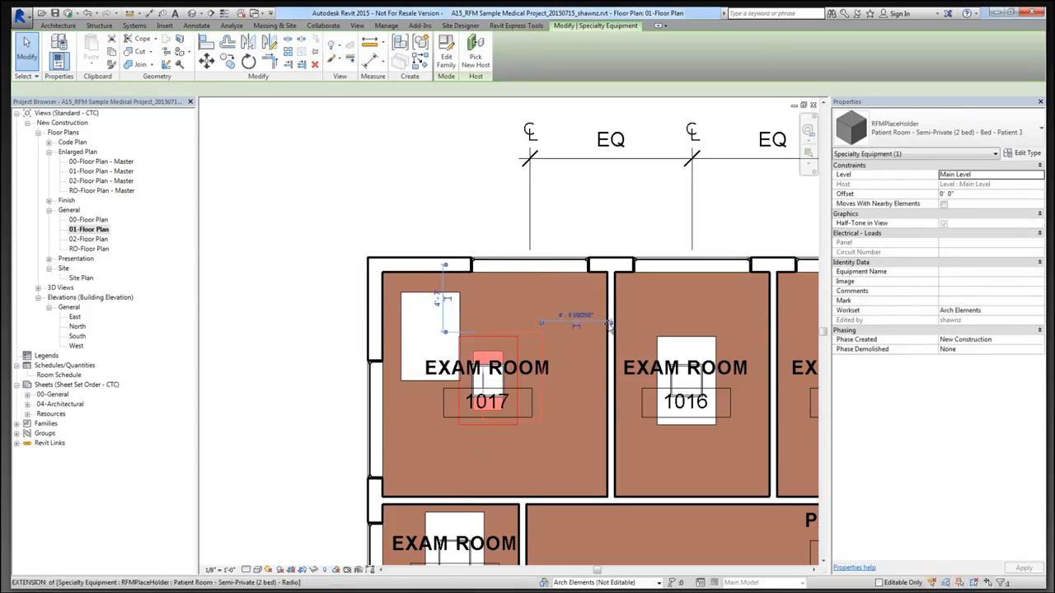
click(593, 302)
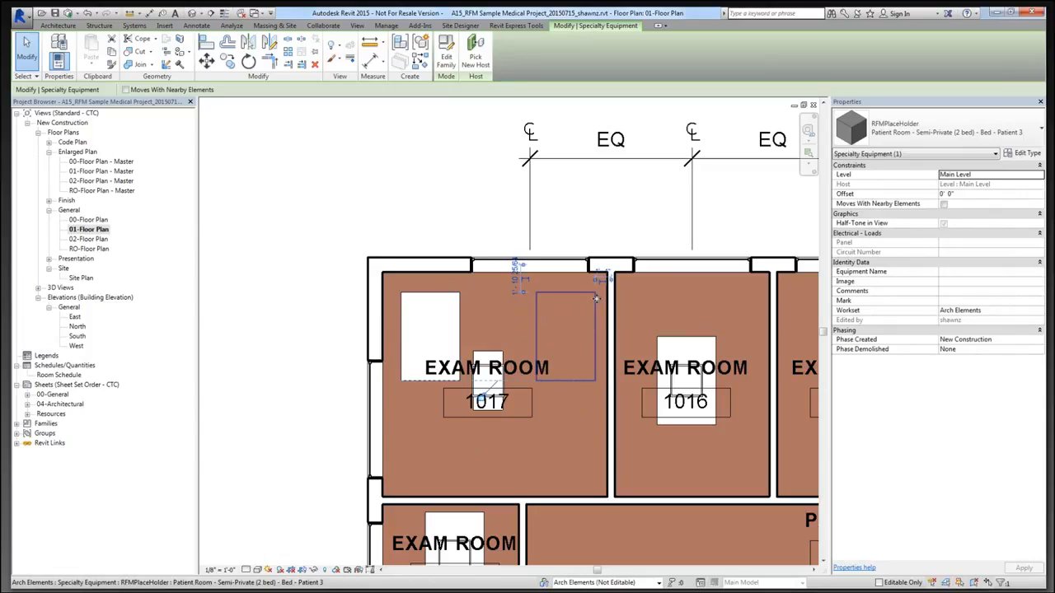
Move the desk placeholder in exam room 1017 to the lower right corner, against the right wall
click(503, 351)
drag(503, 351, 579, 428)
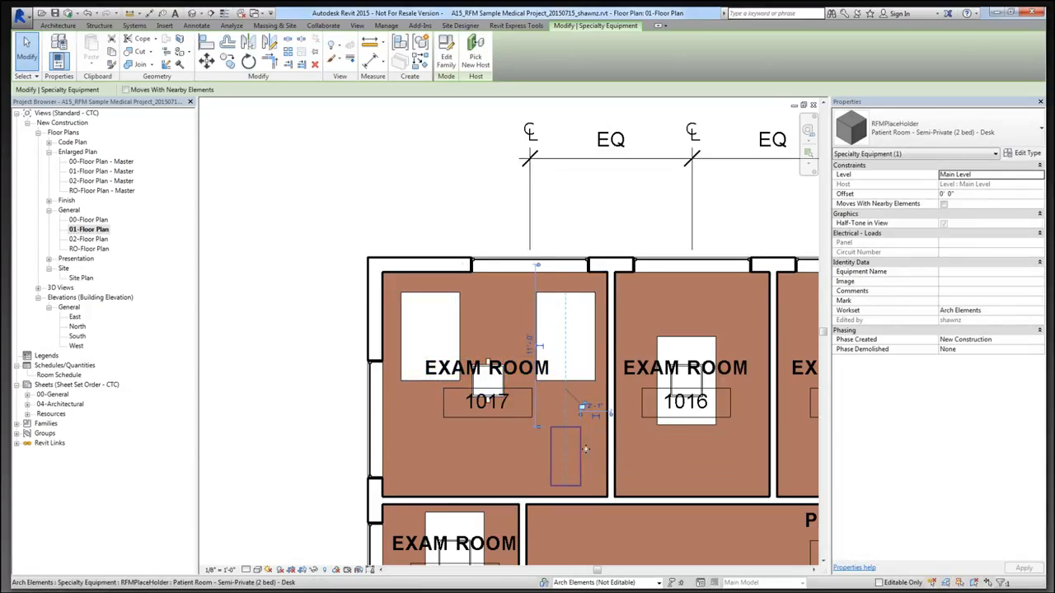
drag(581, 449, 625, 451)
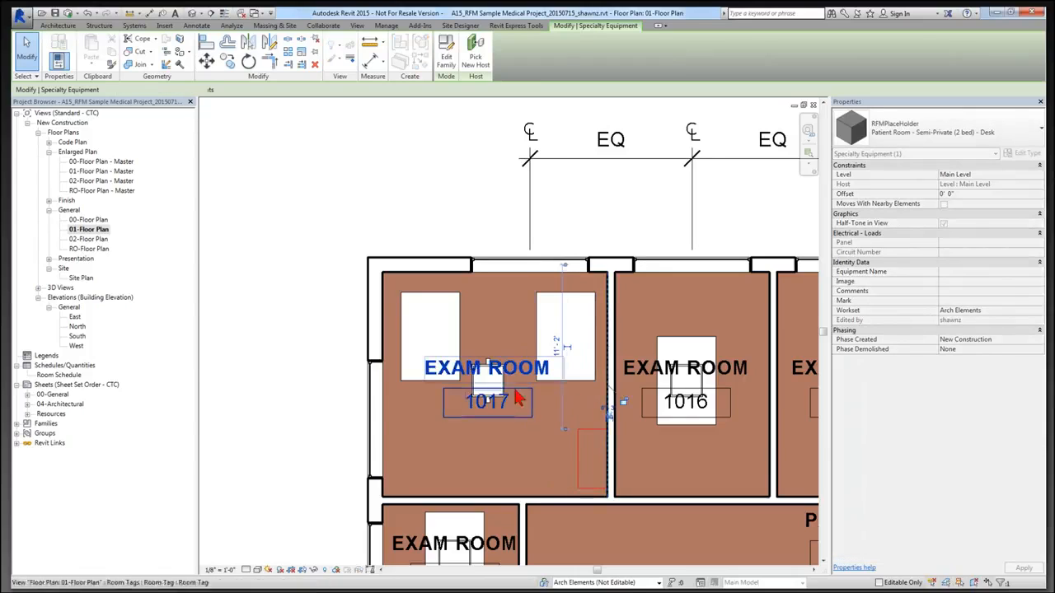
Move the 1017 room tag over the upper left bed and the refrigerator placeholder into the room's lower left corner
drag(518, 412, 416, 336)
click(504, 419)
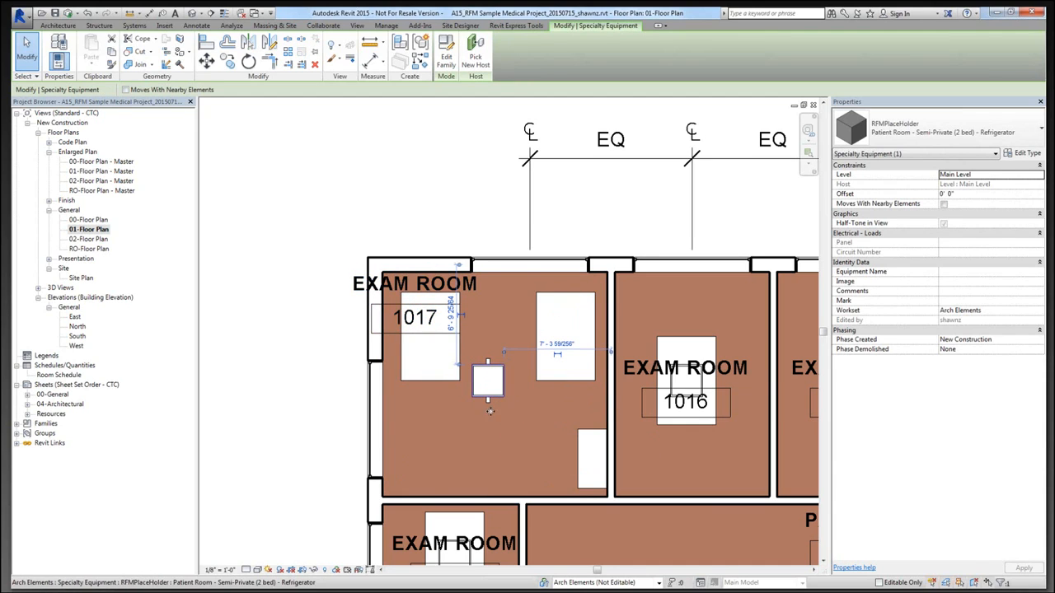
drag(491, 413, 426, 500)
Move the two task chair placeholders between the beds and the rolling chair placeholder beside the desk in room 1017
click(498, 402)
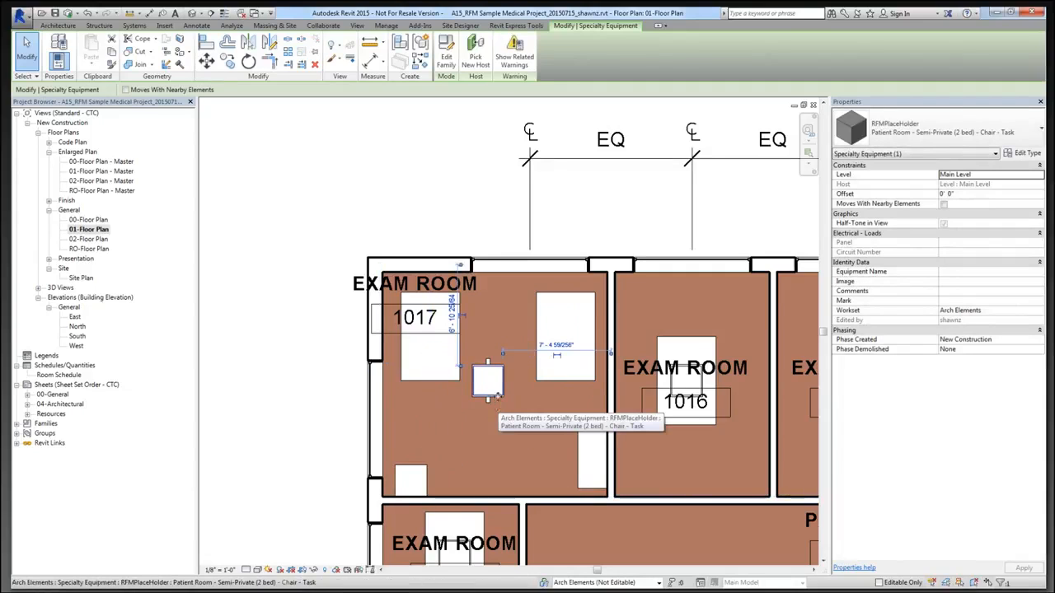
drag(499, 402, 493, 324)
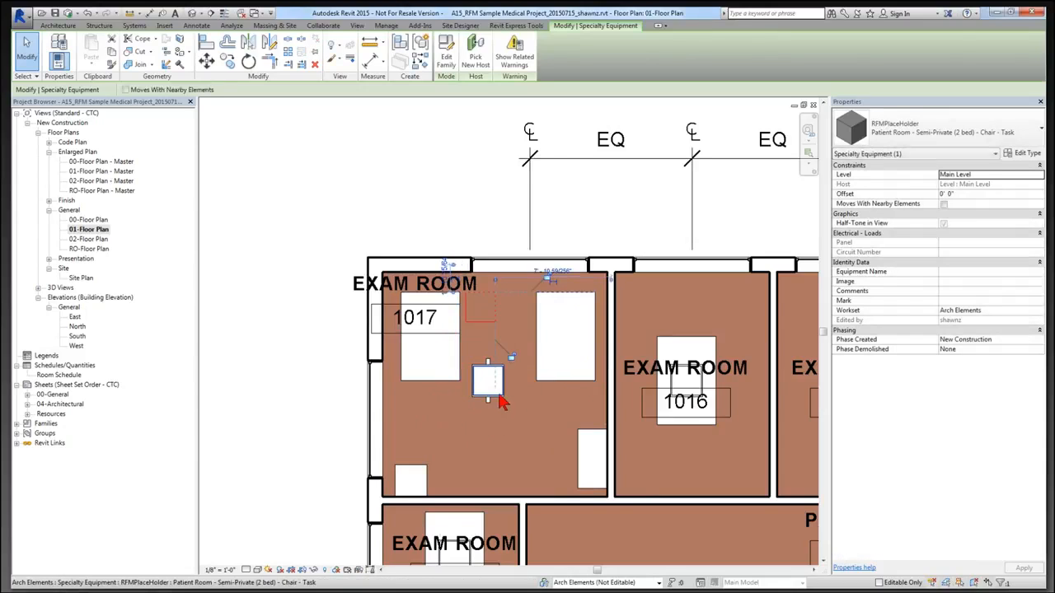
drag(505, 387, 535, 314)
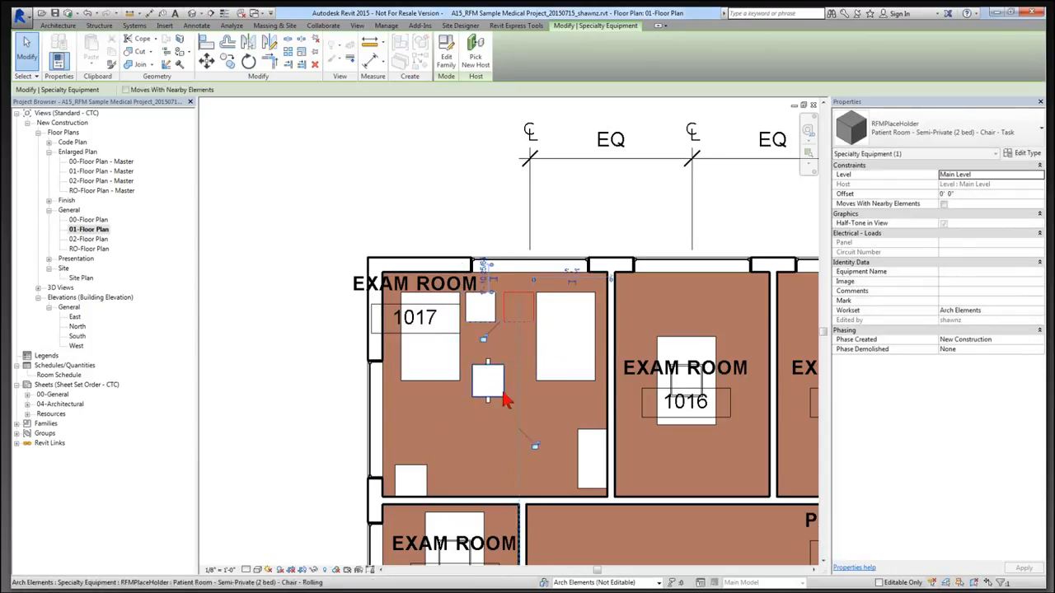
click(500, 398)
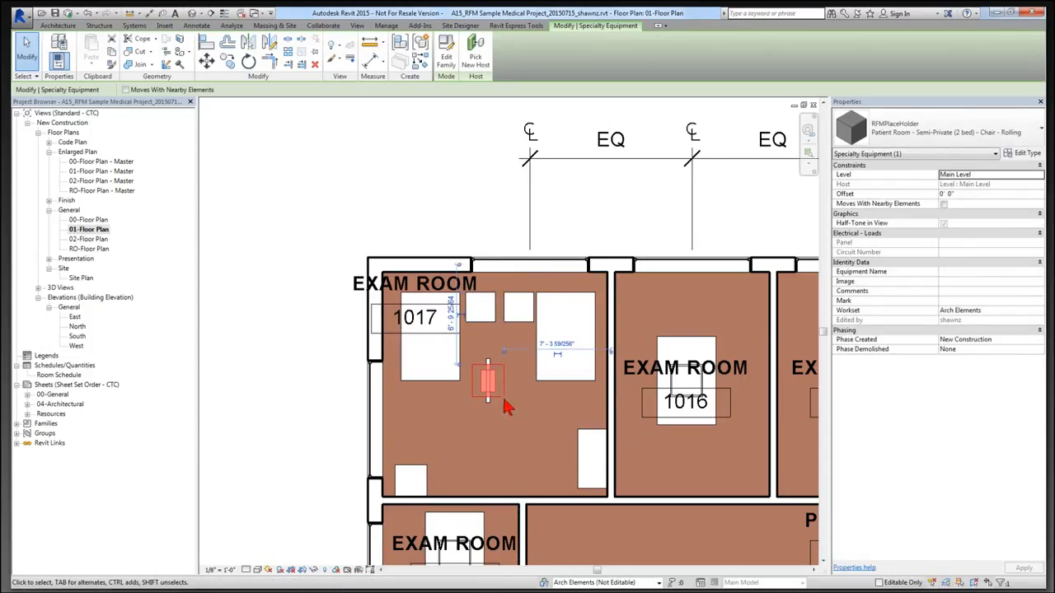
drag(501, 397, 581, 487)
Move the waste bin placeholder to room 1017's lower wall and rotate it, and move the sharps disposal to the right wall above the desk
click(498, 396)
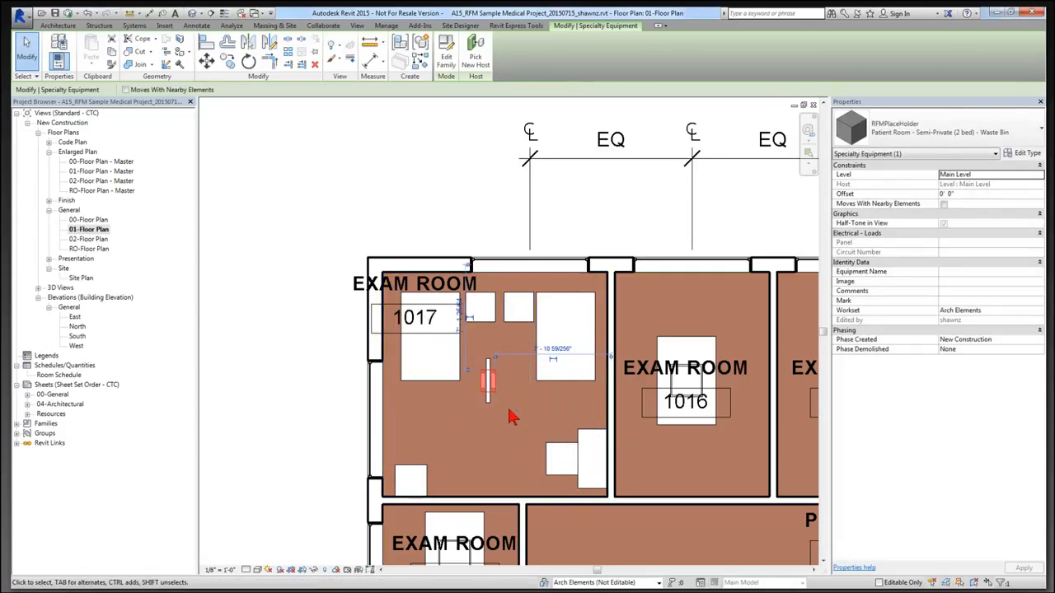
drag(495, 383, 513, 489)
key(space)
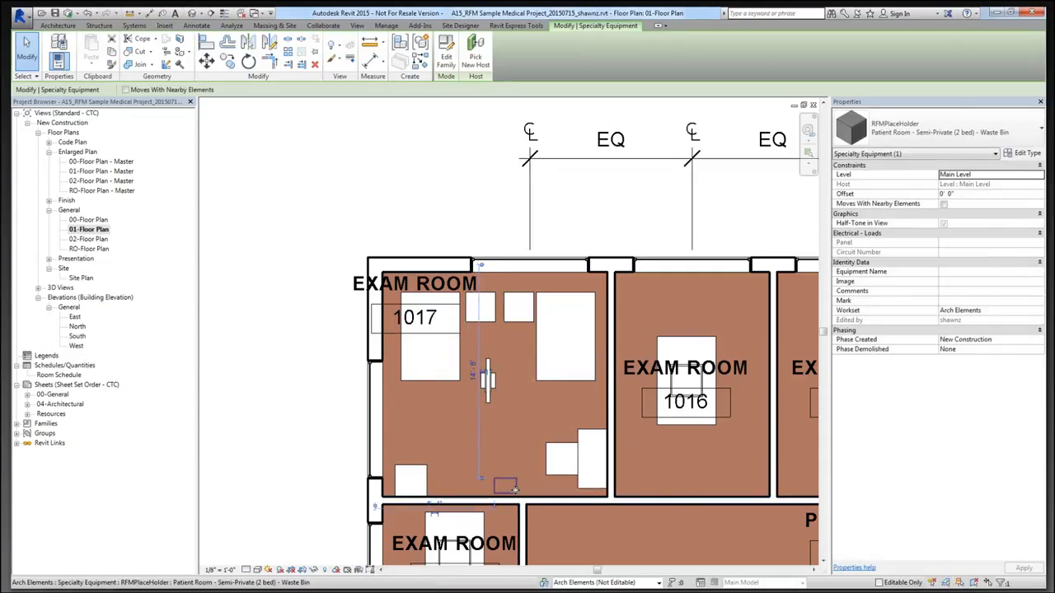
click(495, 396)
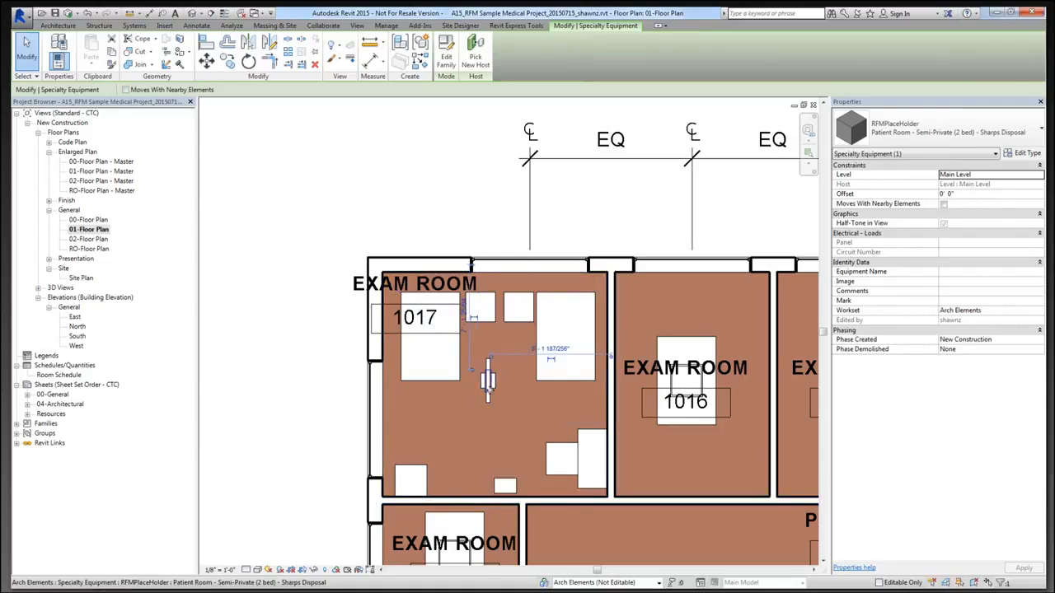
drag(490, 391, 605, 425)
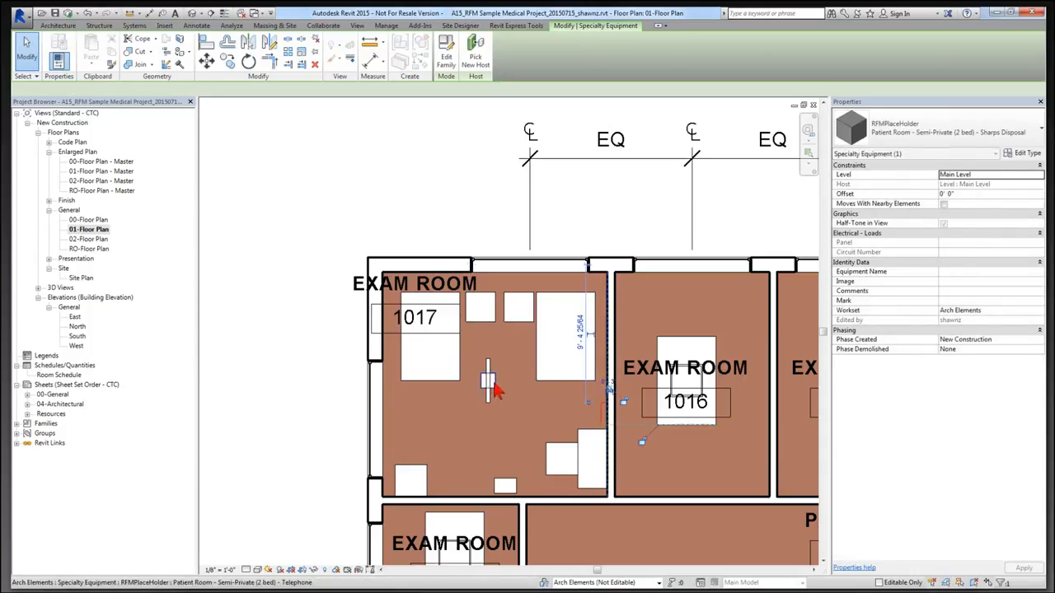
Move the telephone placeholder onto the upper part of the desk in room 1017 and set its offset to 3' 0"
click(493, 389)
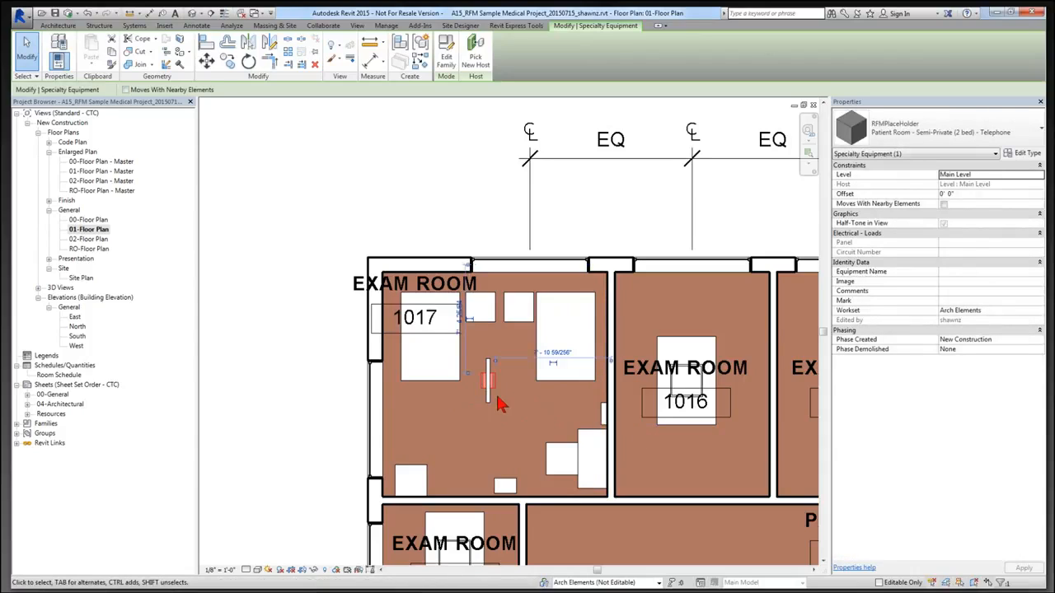
drag(491, 386, 596, 449)
click(966, 196)
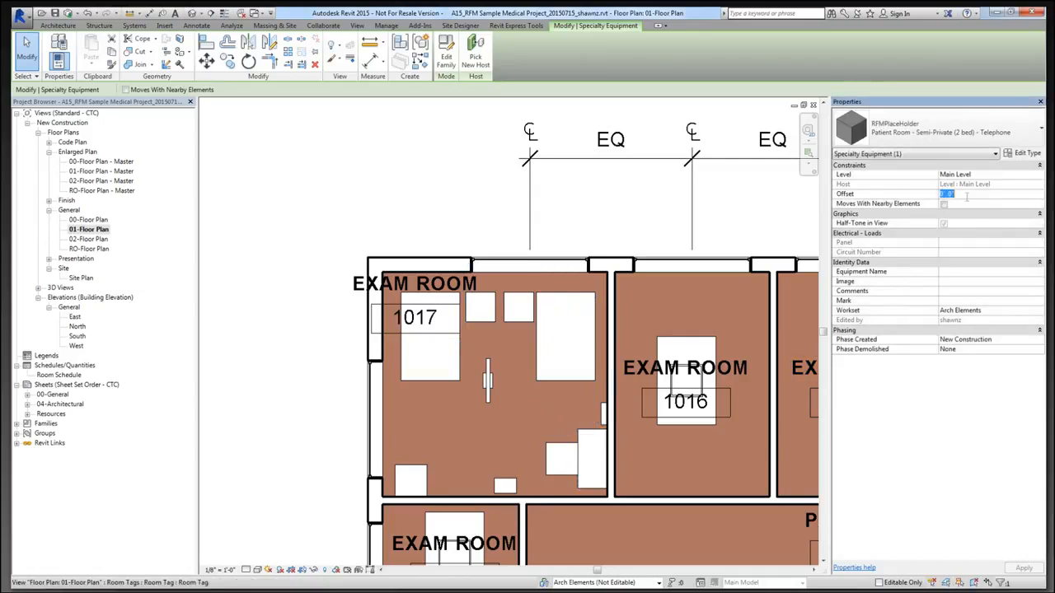
text(3)
key(Return)
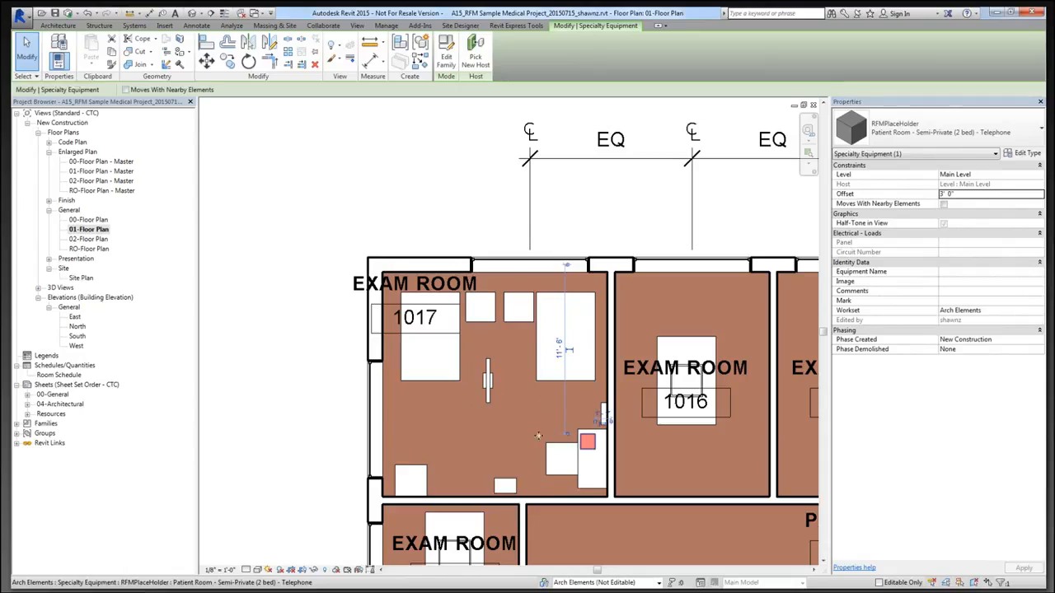
Rotate the television placeholder and place it flat against room 1017's lower wall, between the refrigerator and the waste bin
click(493, 389)
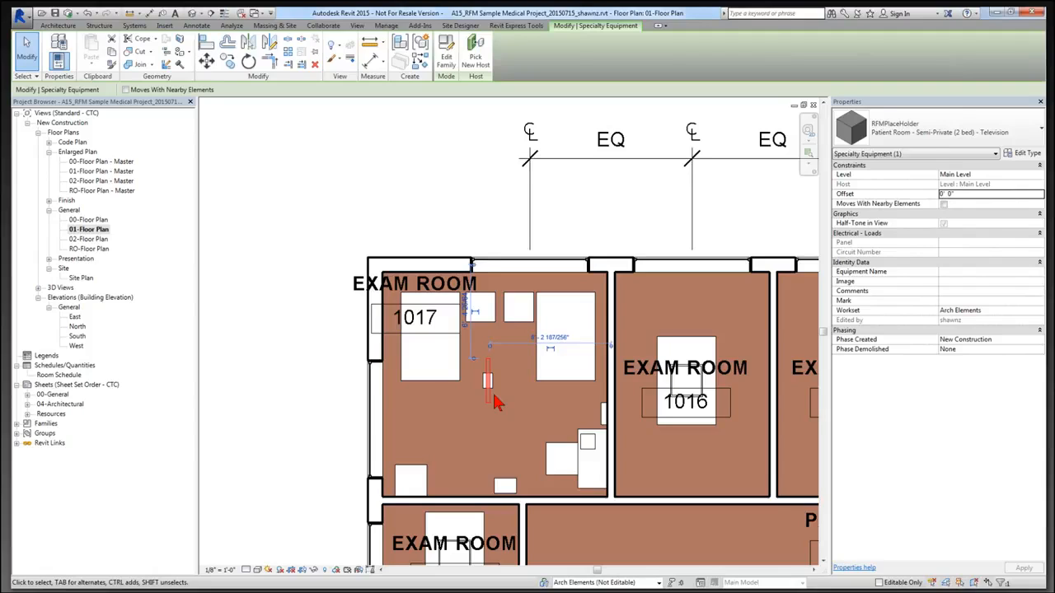
drag(497, 403, 487, 494)
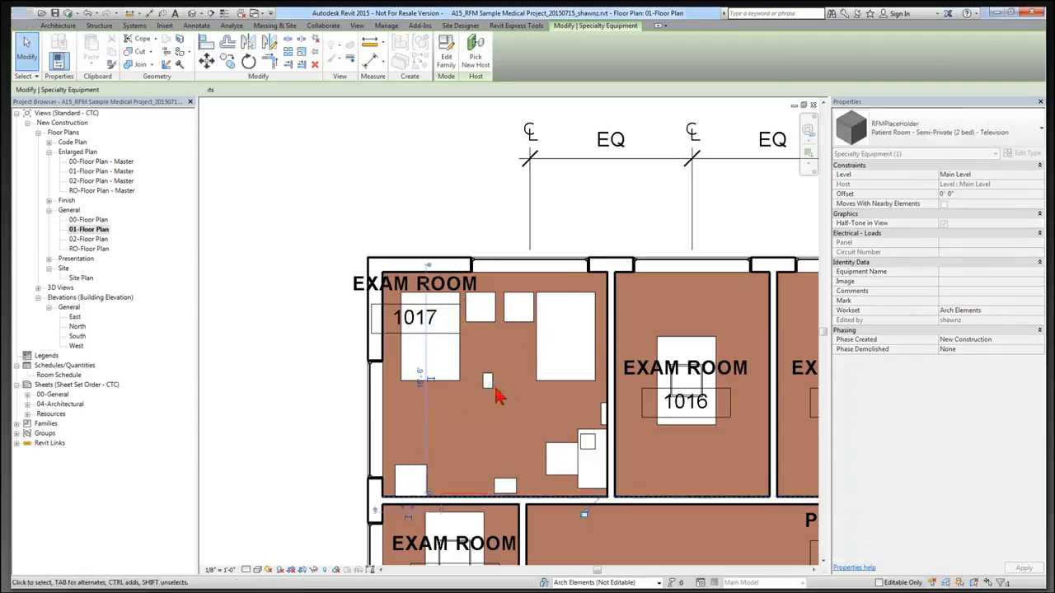
Move the radio placeholder onto the lower part of the desk in room 1017 and set its offset to 3' 0"
click(488, 382)
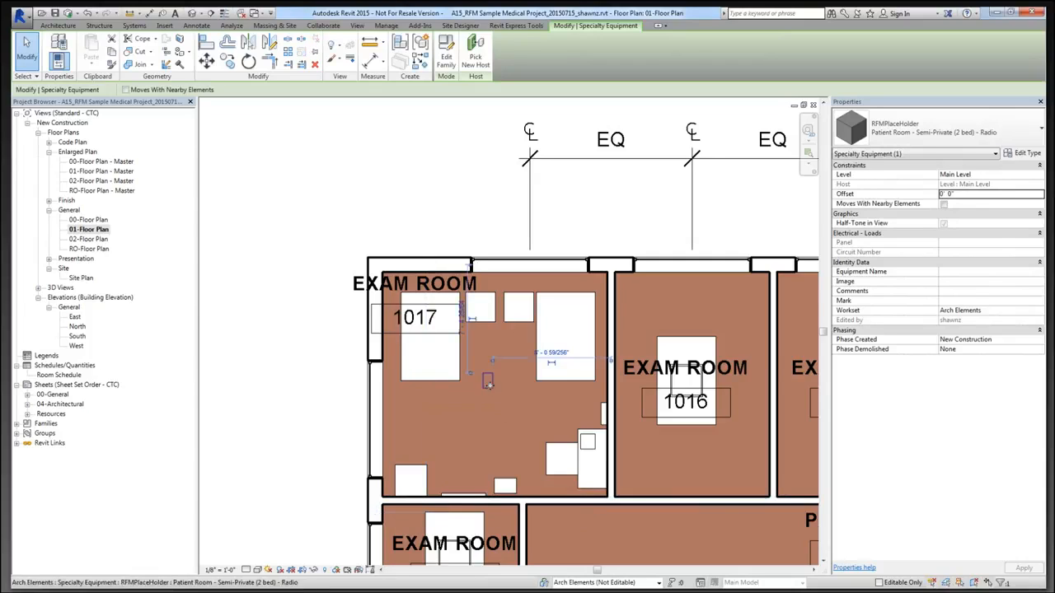
drag(488, 382, 597, 482)
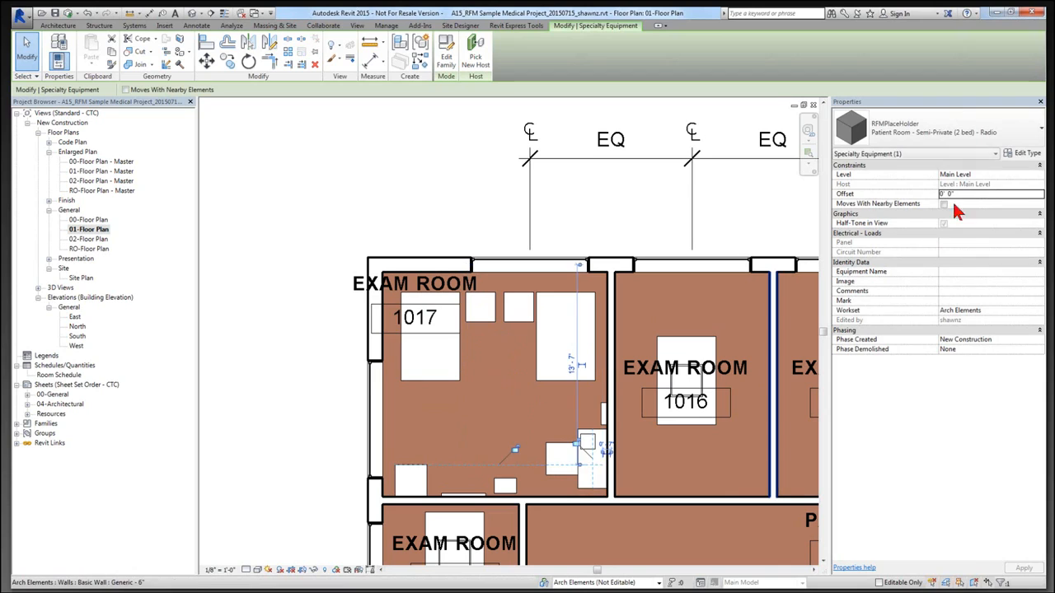
click(971, 196)
text(3)
key(Return)
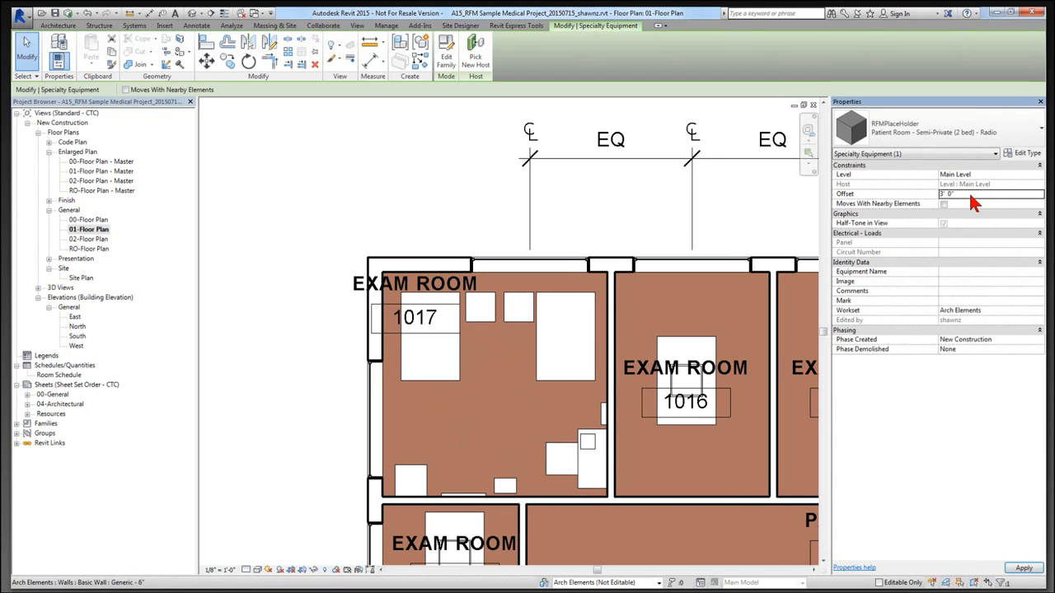
click(534, 416)
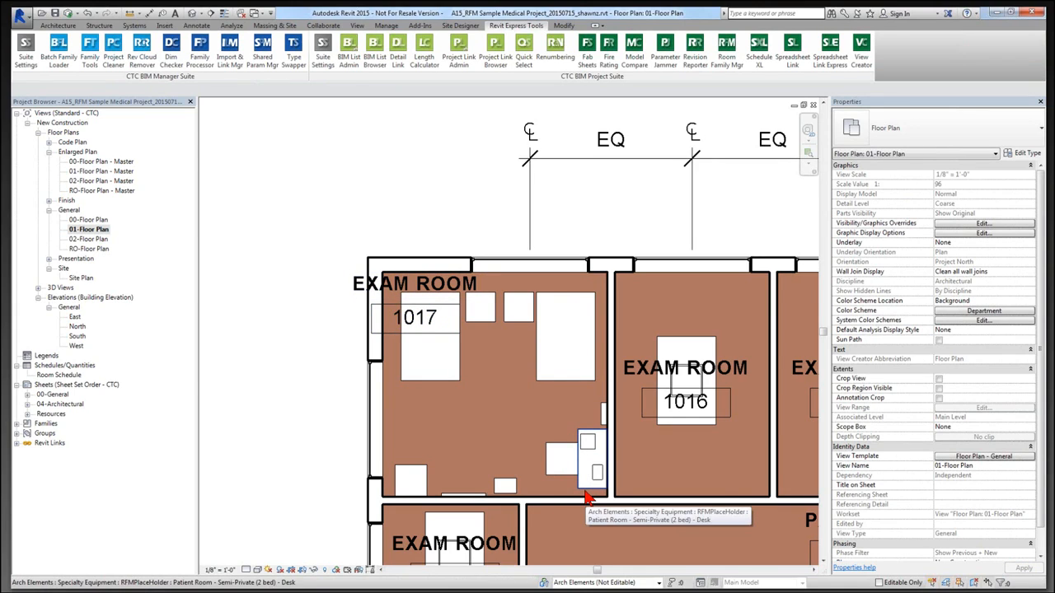
scroll(581, 499, down, 2)
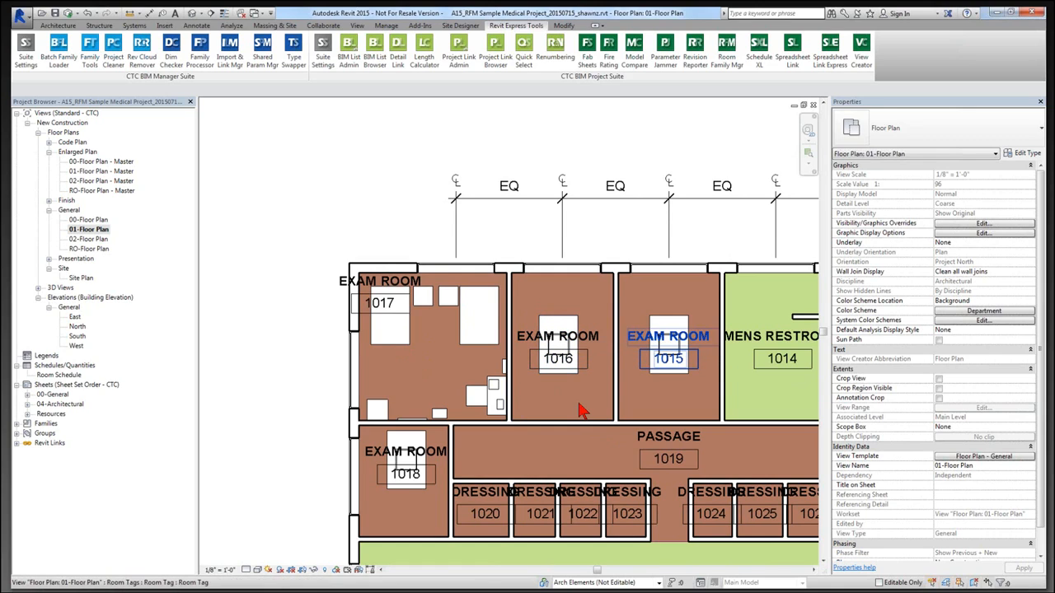
middle_drag(476, 393, 378, 386)
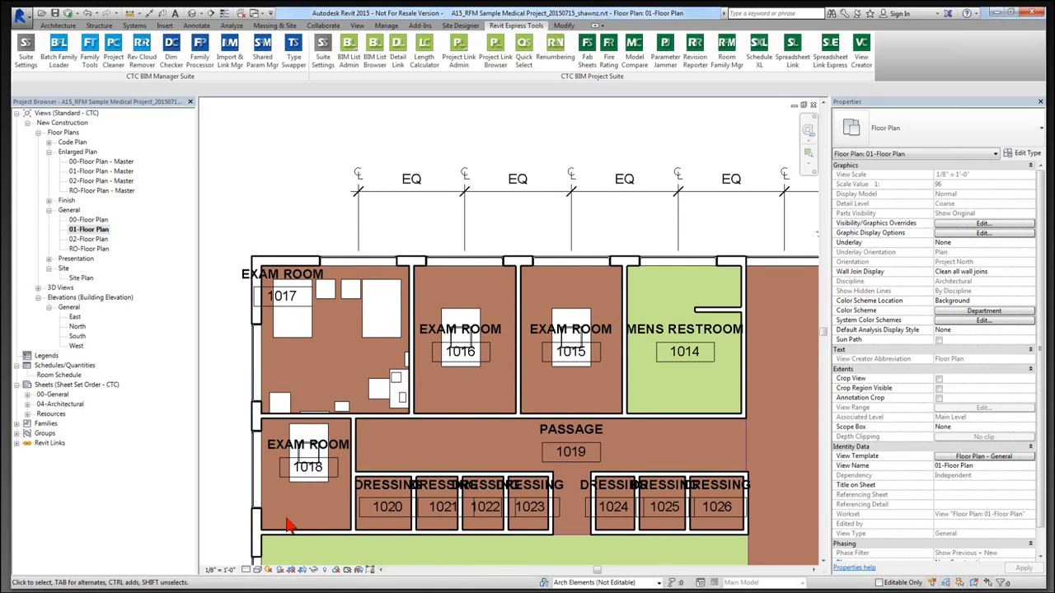
scroll(290, 515, down, 2)
middle_drag(290, 515, 297, 396)
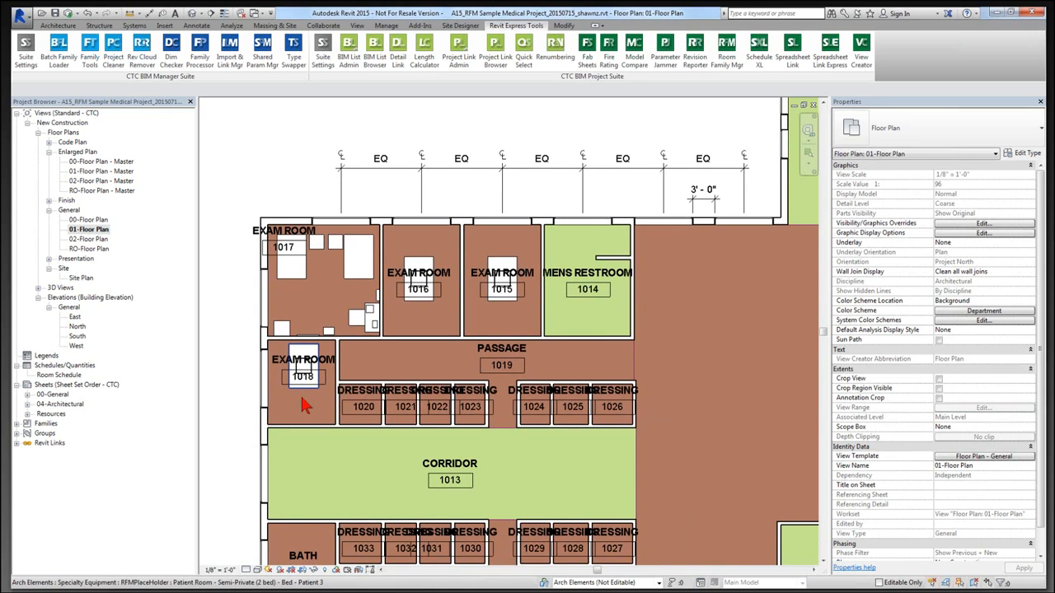
middle_drag(325, 458, 320, 404)
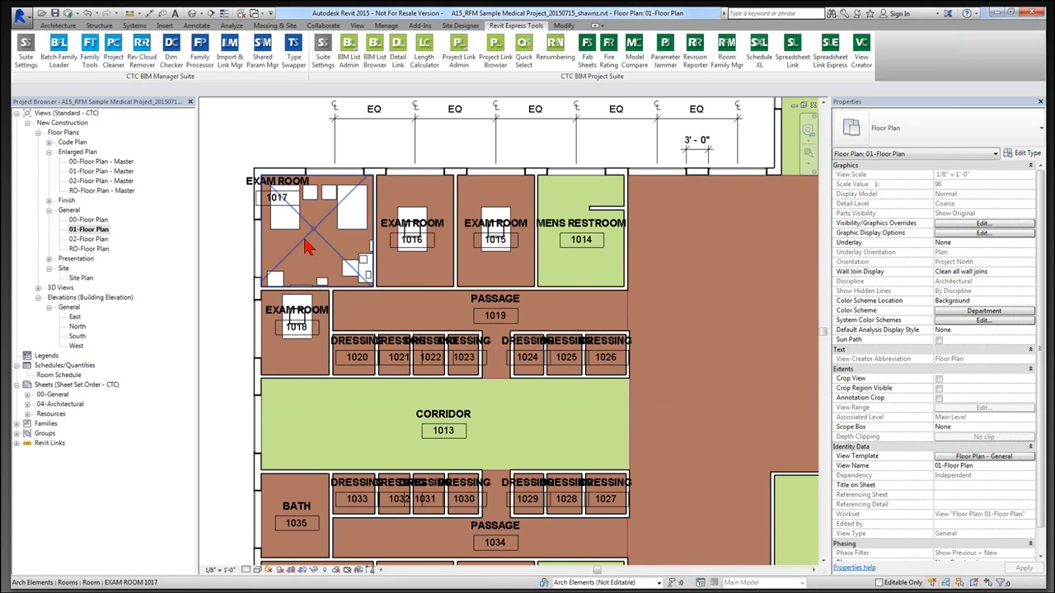
Delete the television placeholder from the lower wall of room 1017
scroll(314, 247, up, 5)
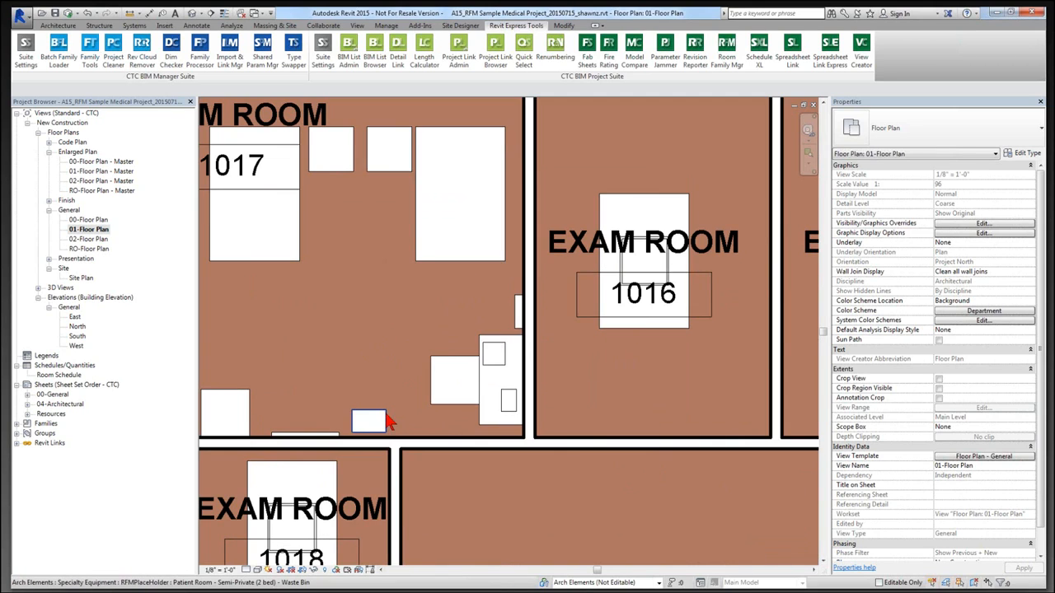
click(393, 427)
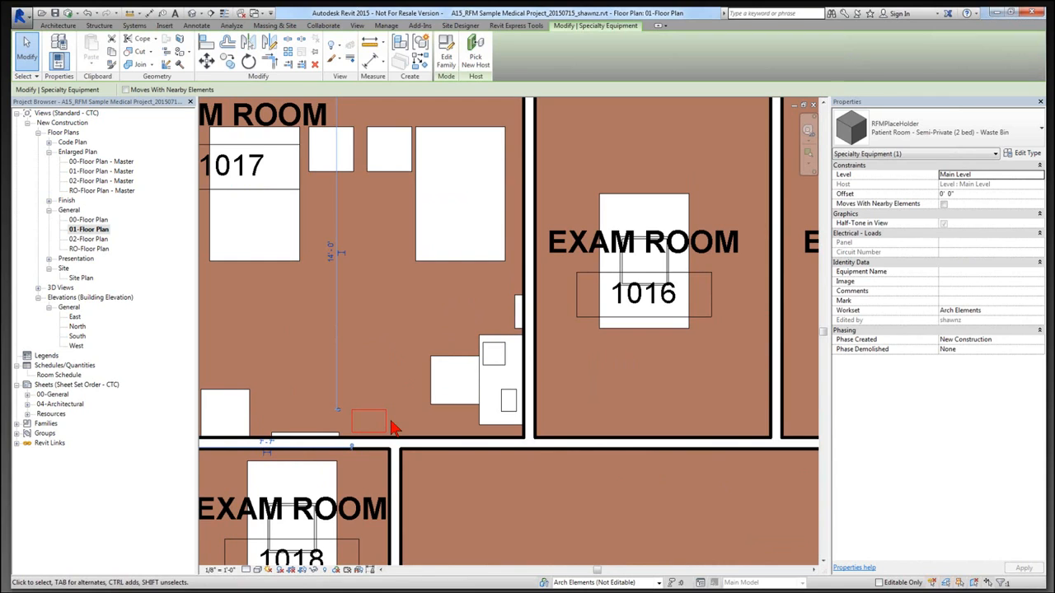
click(330, 441)
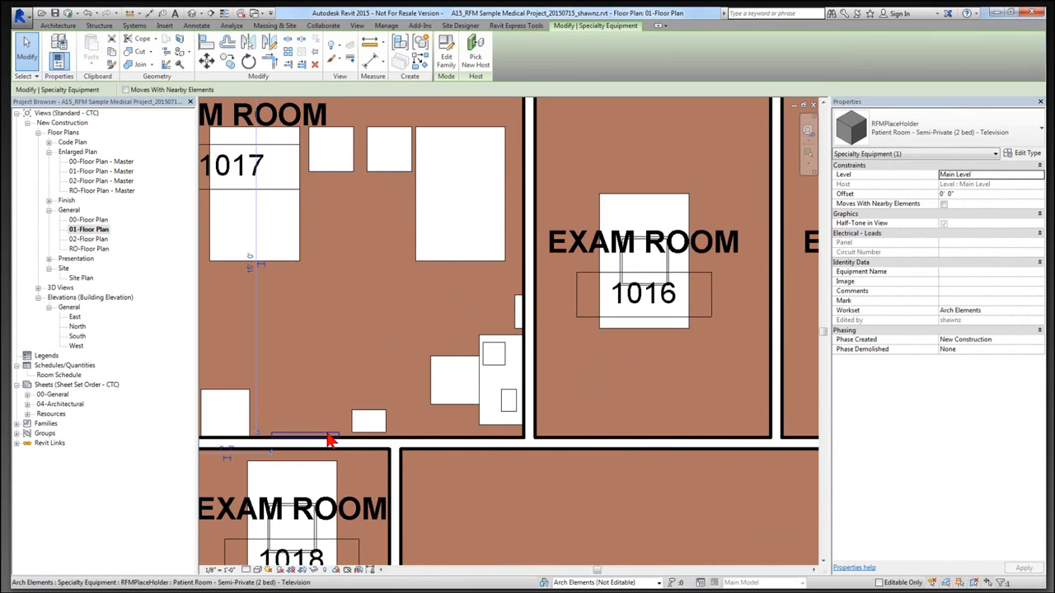
scroll(328, 434, down, 3)
middle_drag(328, 435, 408, 458)
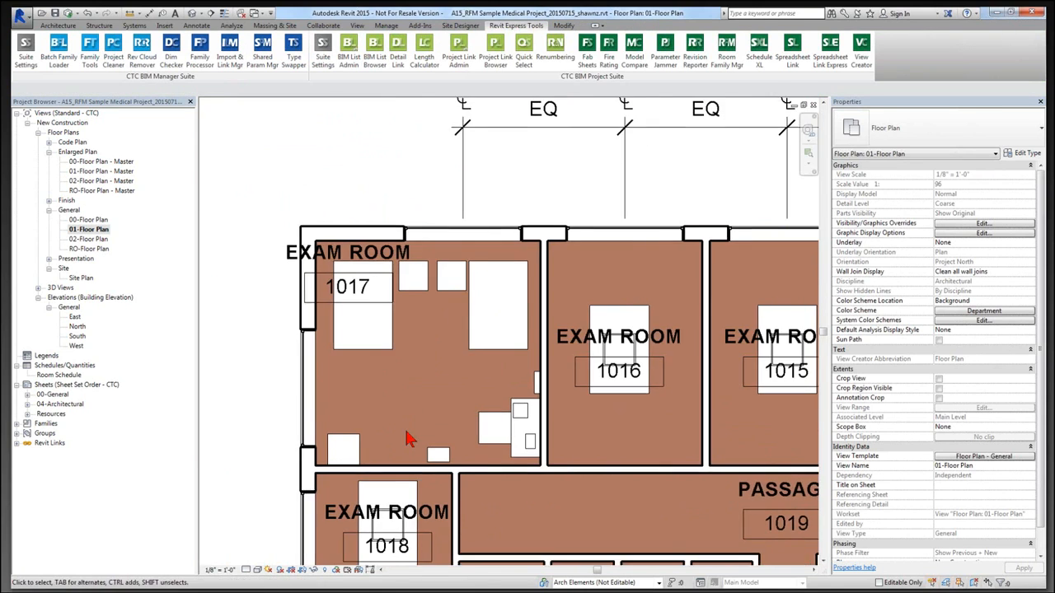
middle_drag(393, 413, 362, 371)
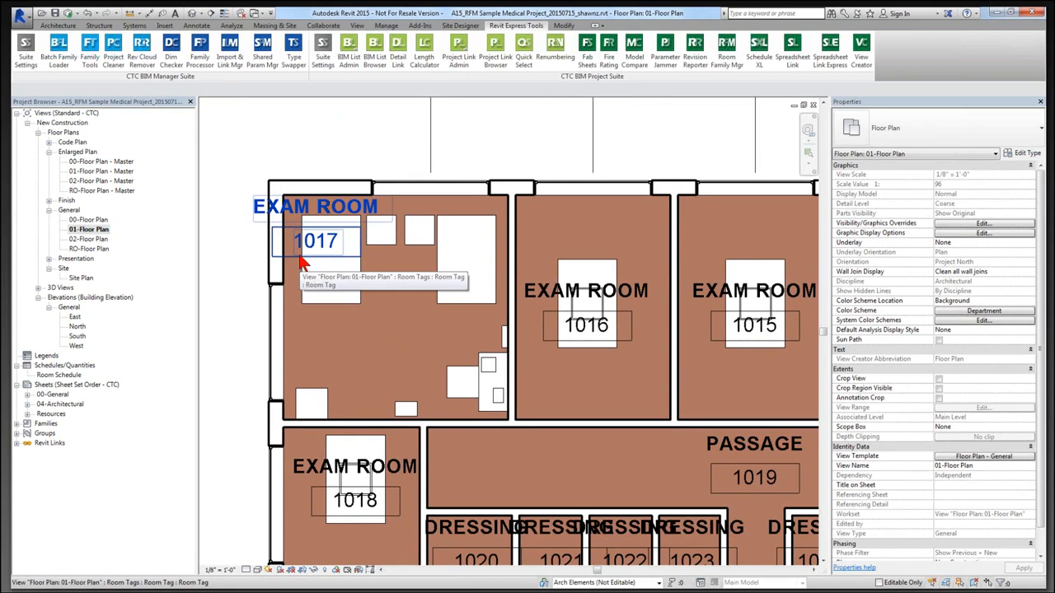
scroll(359, 356, down, 2)
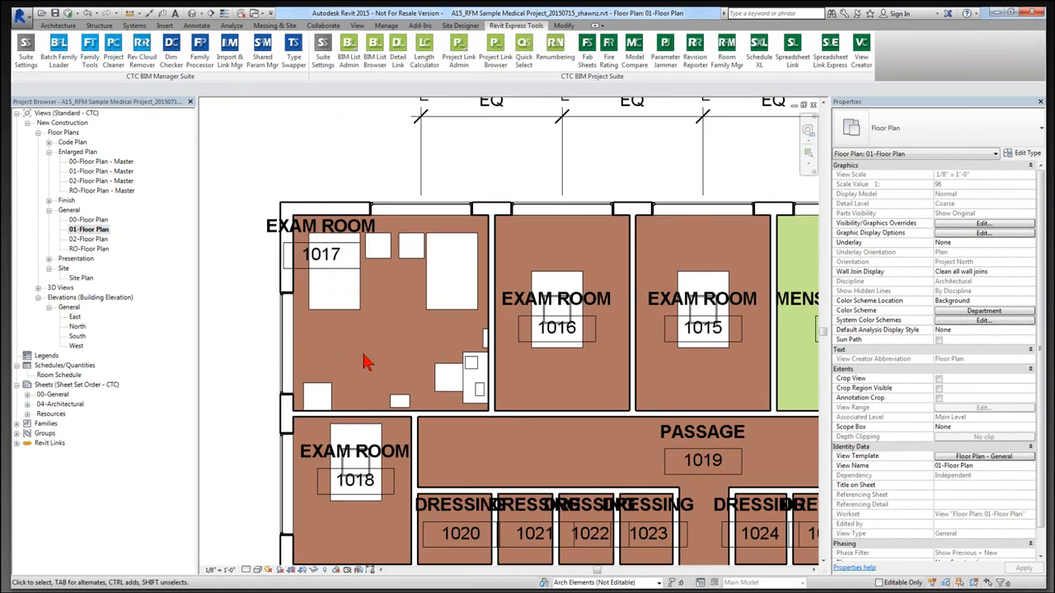
In Room Family Manager, sort the rooms by room type and validate their placed families
click(726, 52)
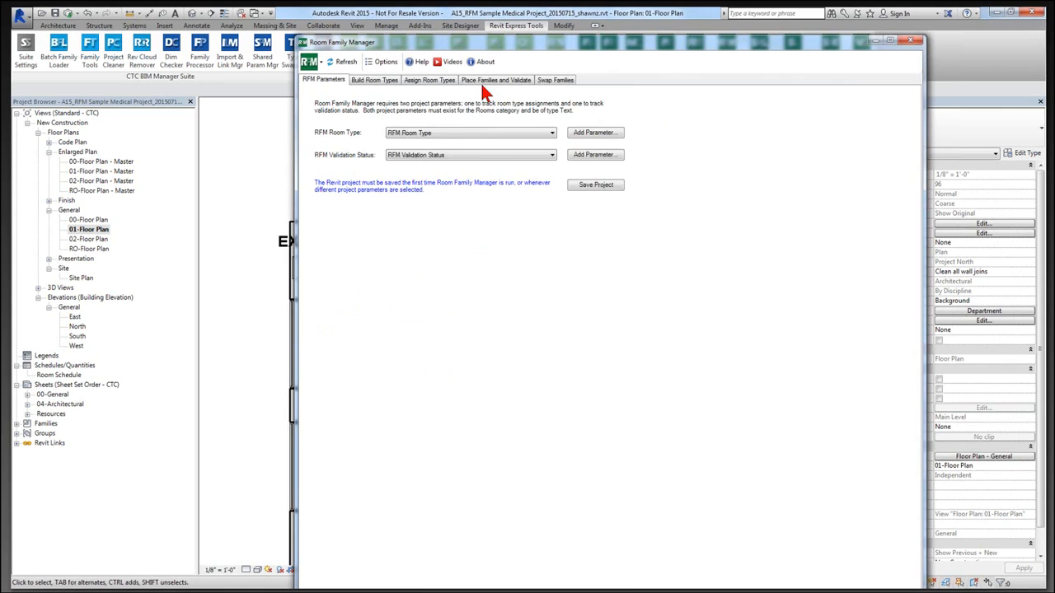
click(486, 81)
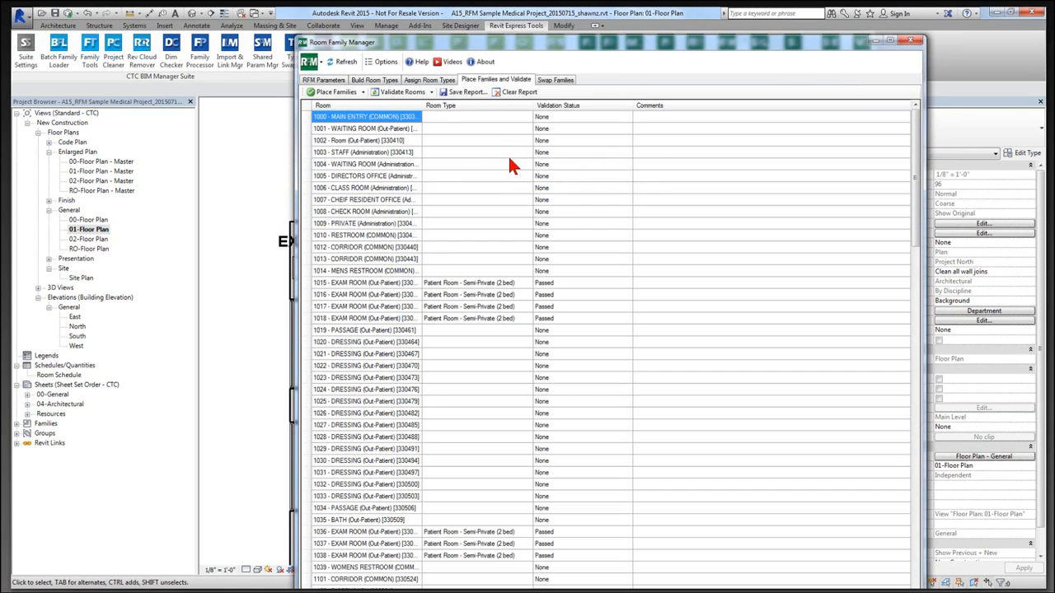
click(484, 106)
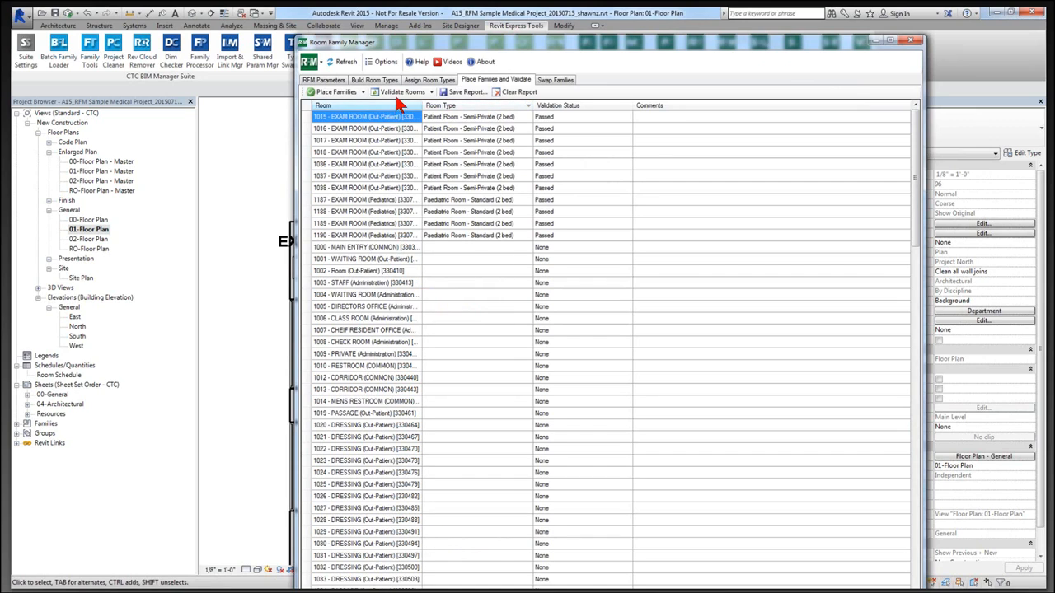
click(398, 91)
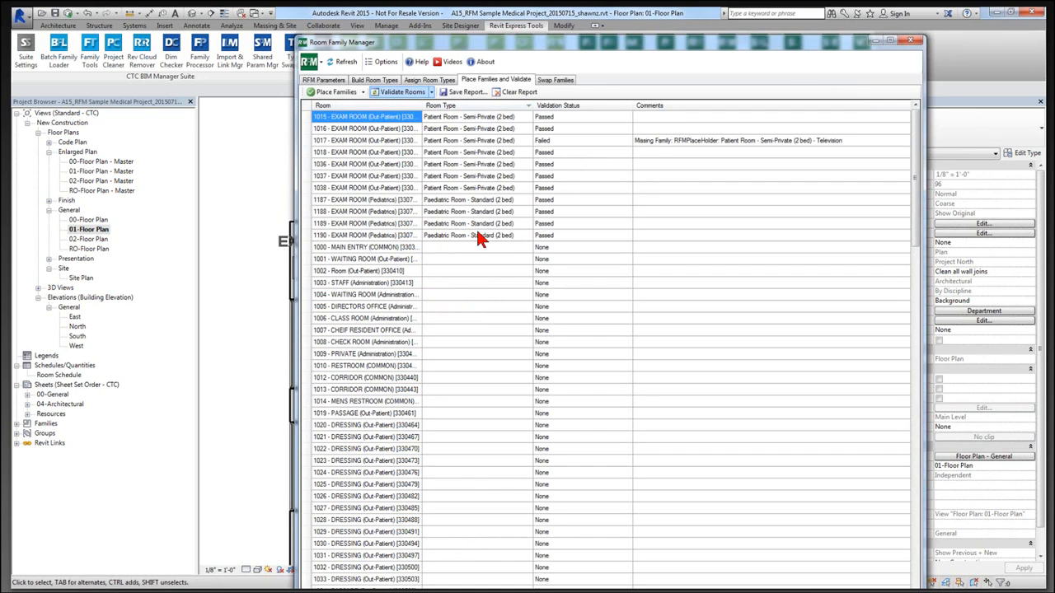
Place the missing television family for room 1017 from the validation list, keeping the room visible beside the dialog
click(373, 146)
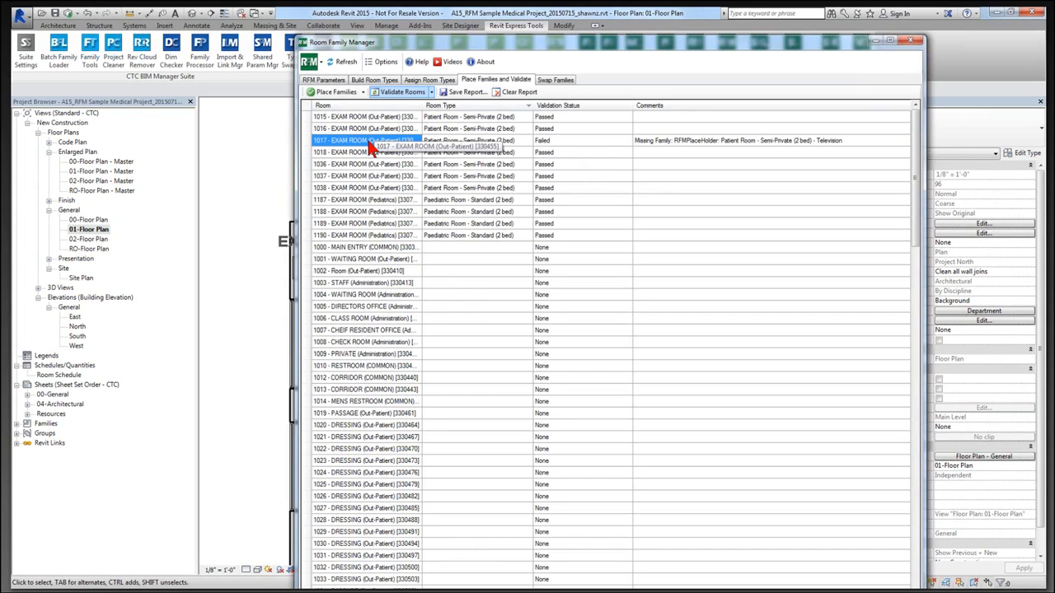
click(564, 142)
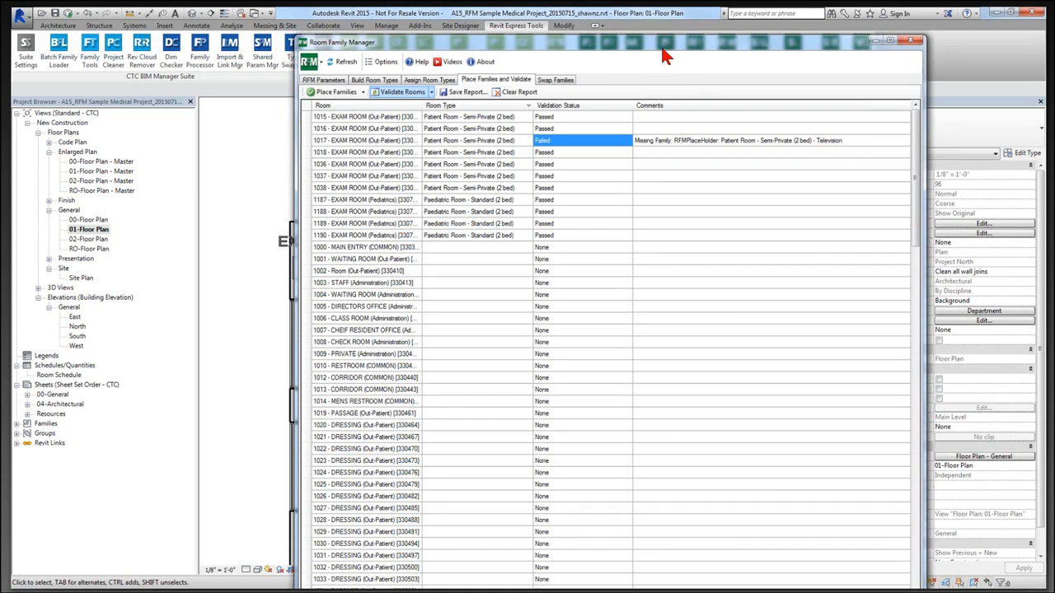
drag(666, 56, 745, 58)
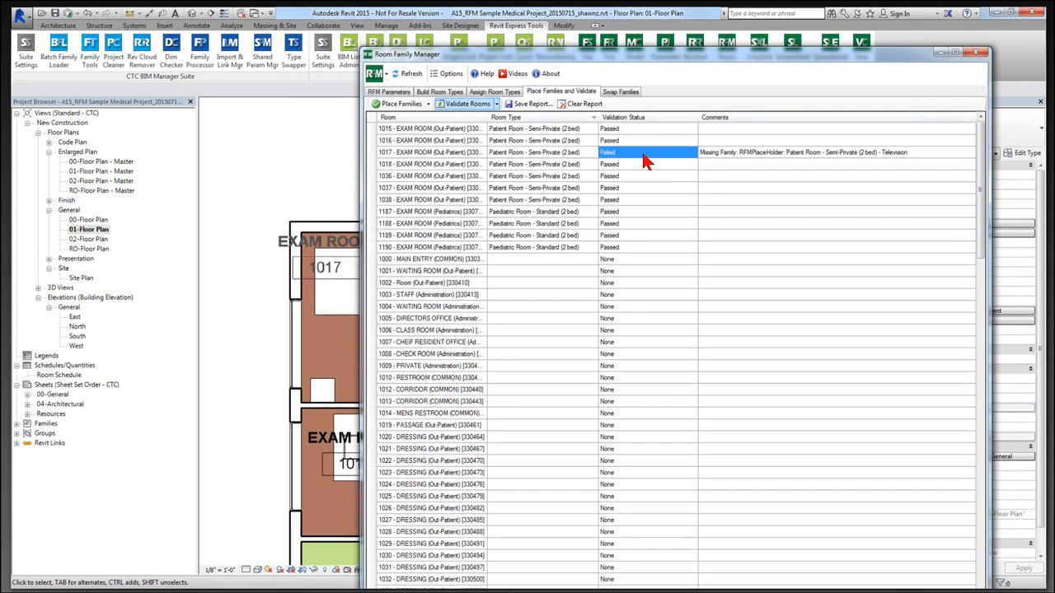
click(408, 105)
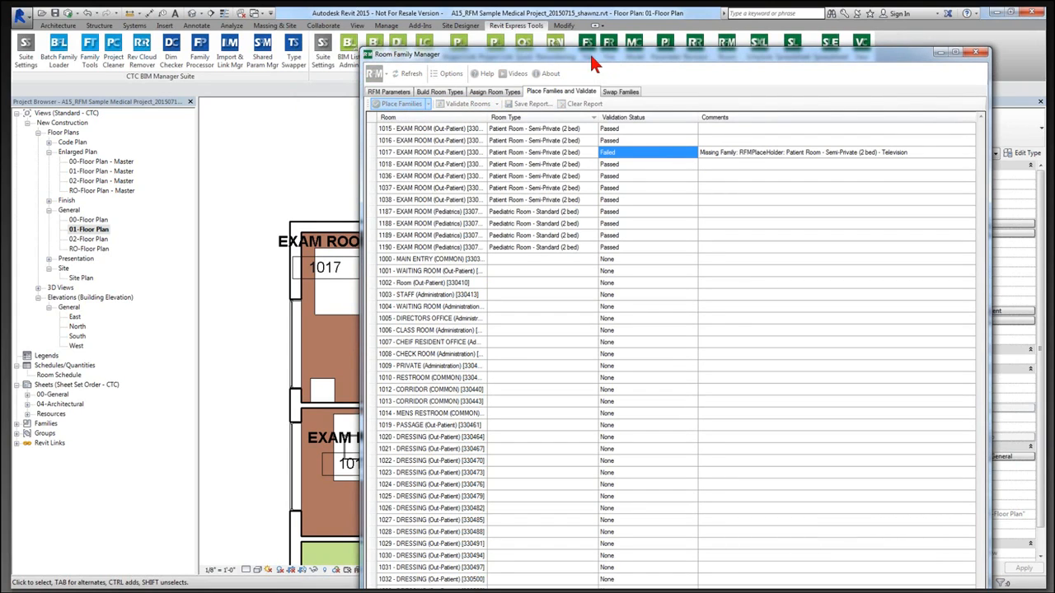
drag(591, 56, 634, 58)
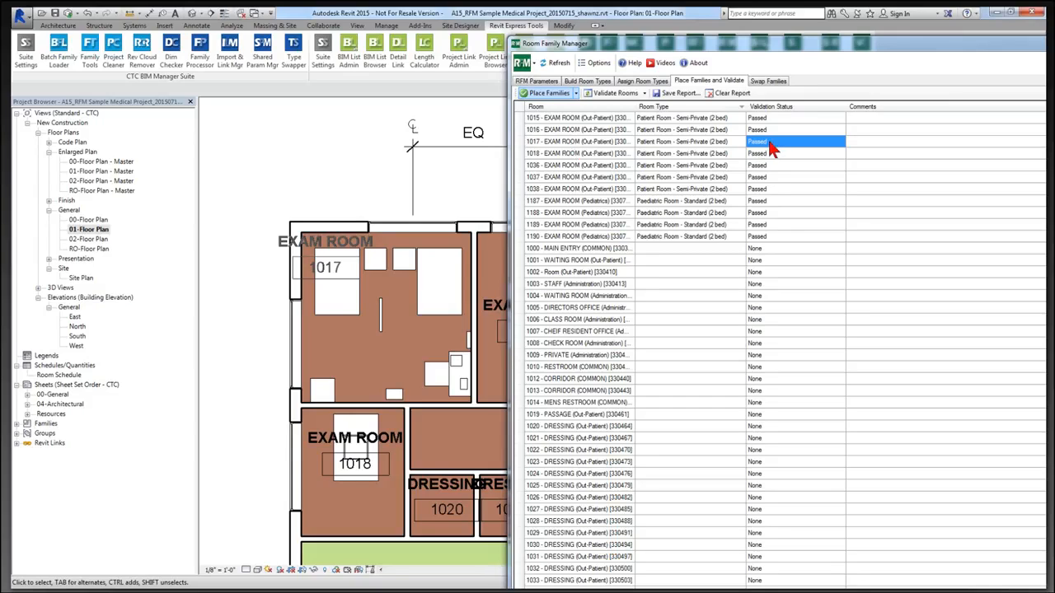
Review the room type spreadsheet with its families, quantities and sizes, and close Room Family Manager
click(586, 81)
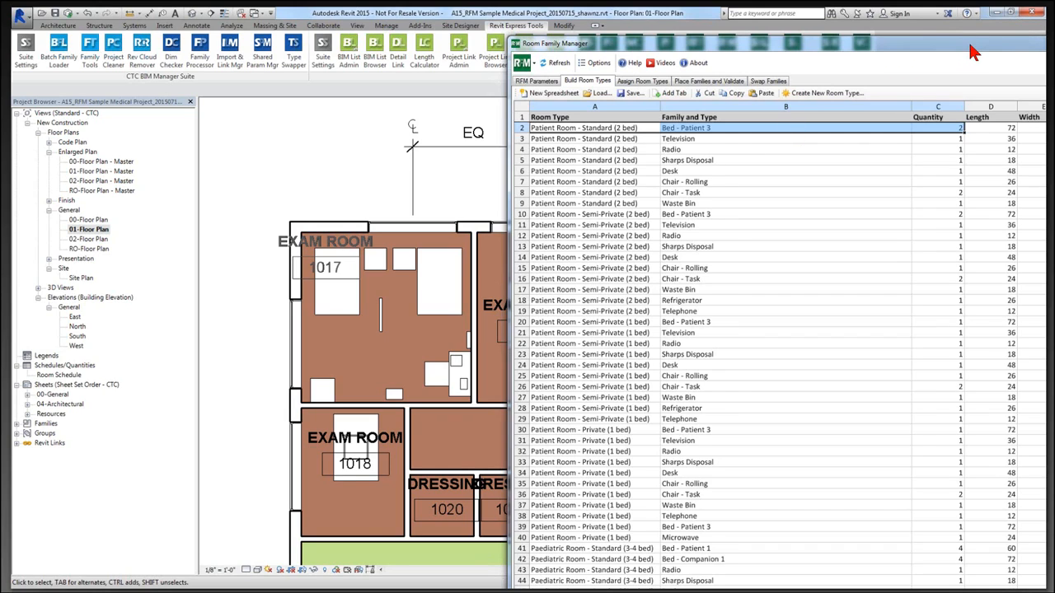
drag(970, 47, 918, 53)
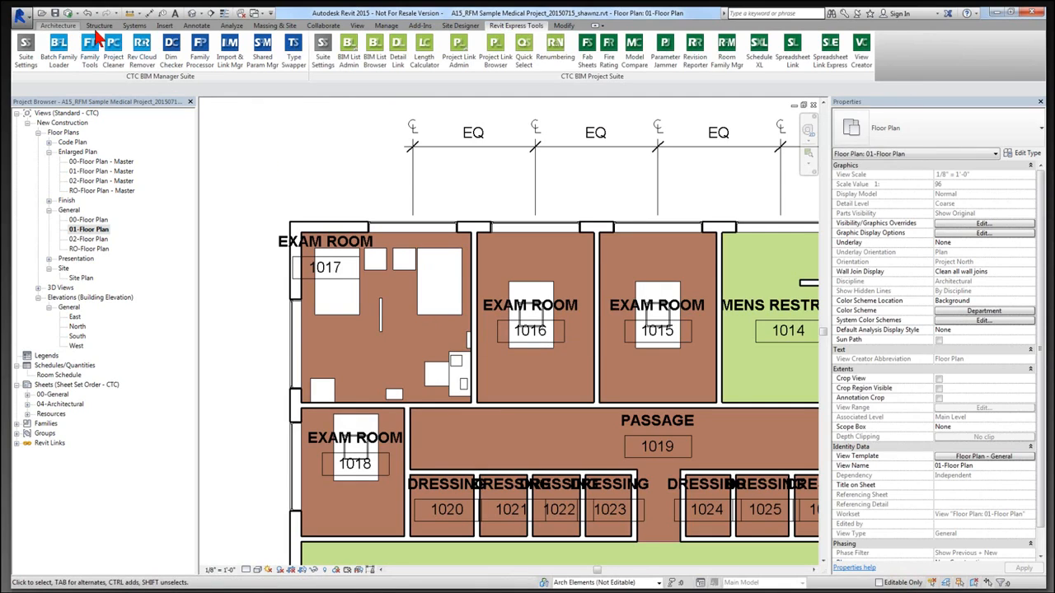
Start loading a family from the library and browse to the Work folder
click(70, 28)
click(165, 28)
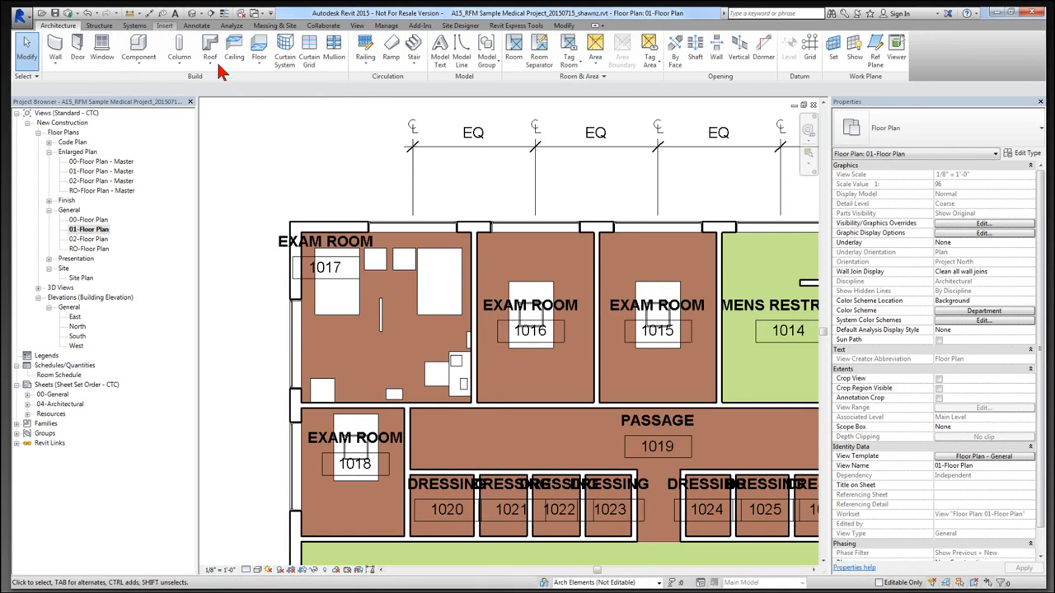
click(398, 55)
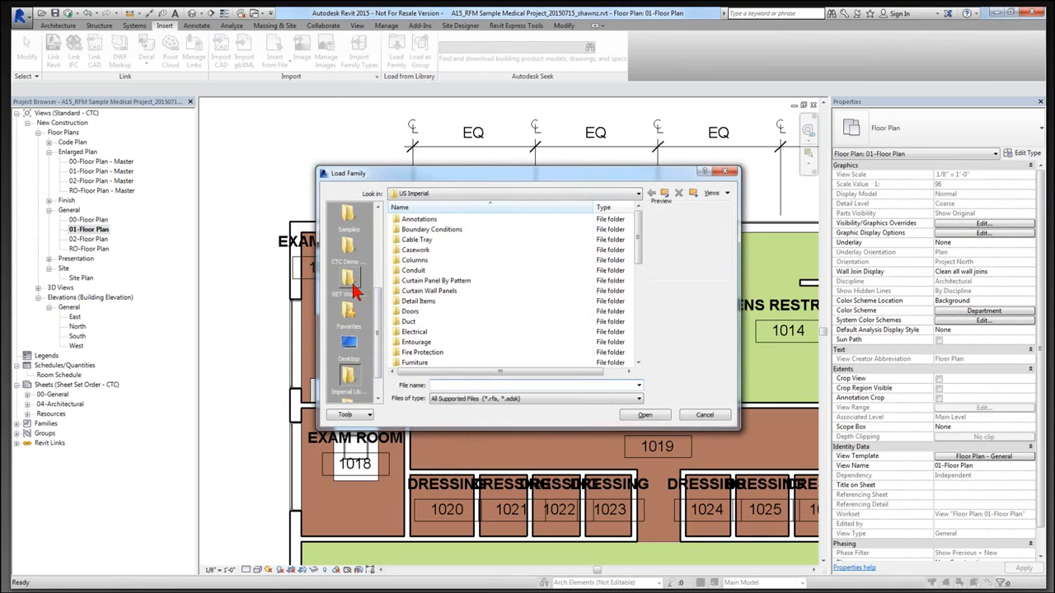
click(361, 287)
click(665, 194)
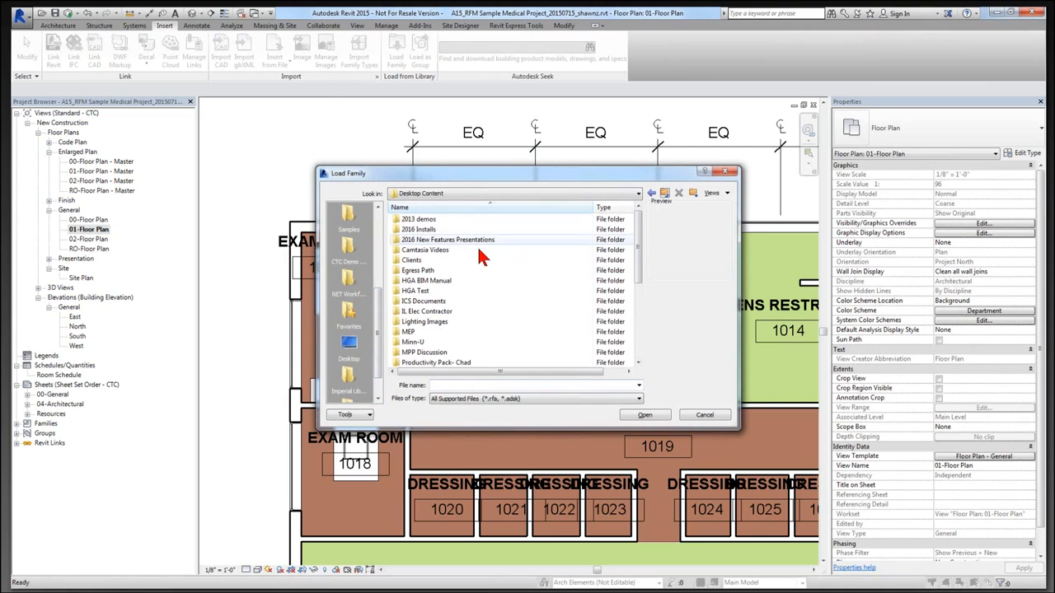
click(485, 320)
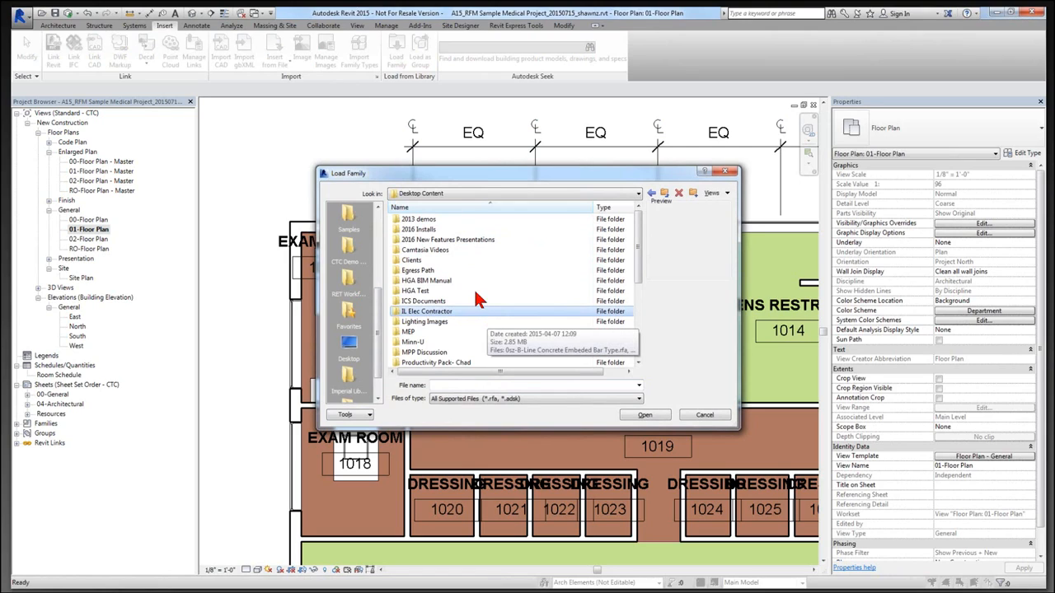
double_click(478, 310)
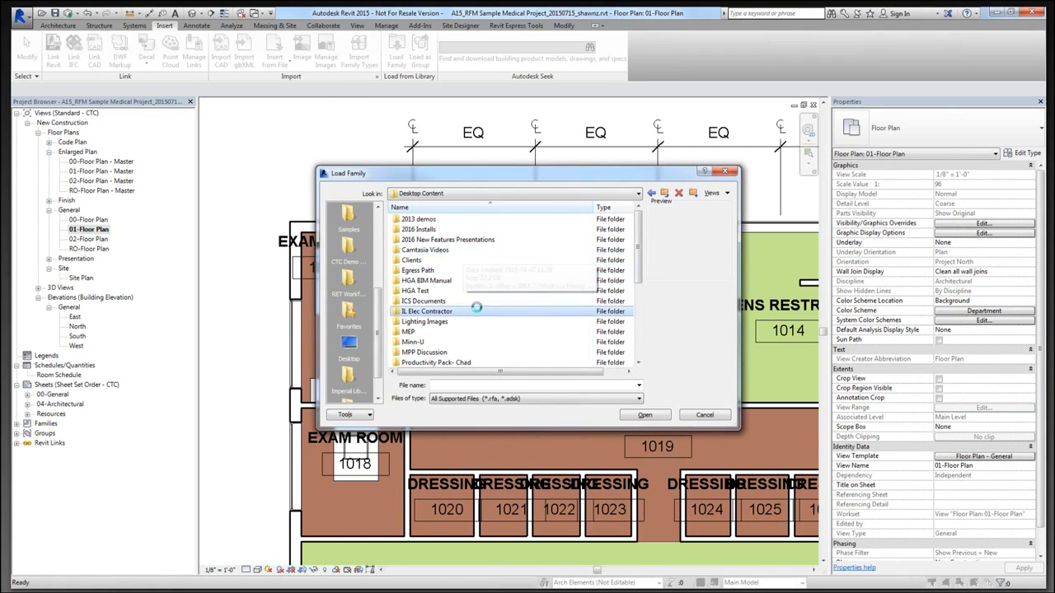
click(665, 193)
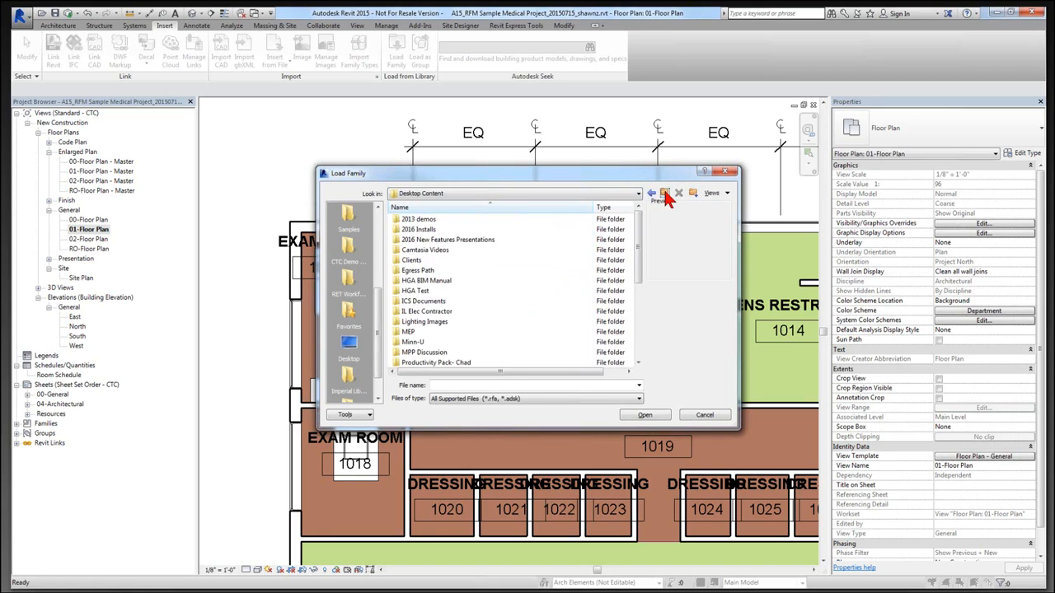
click(664, 194)
double_click(429, 268)
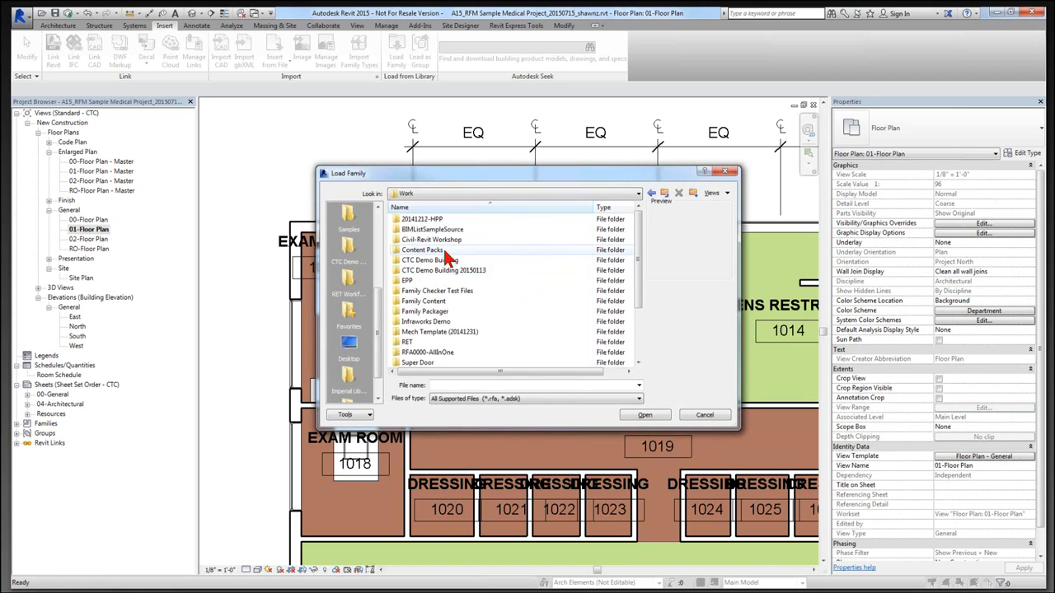
double_click(422, 251)
double_click(443, 230)
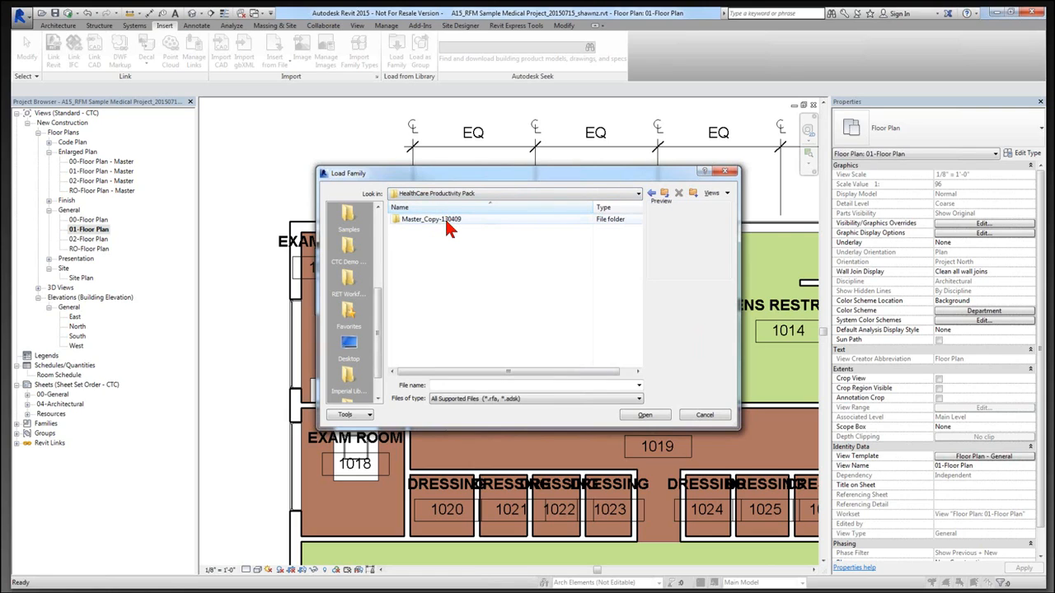
double_click(444, 219)
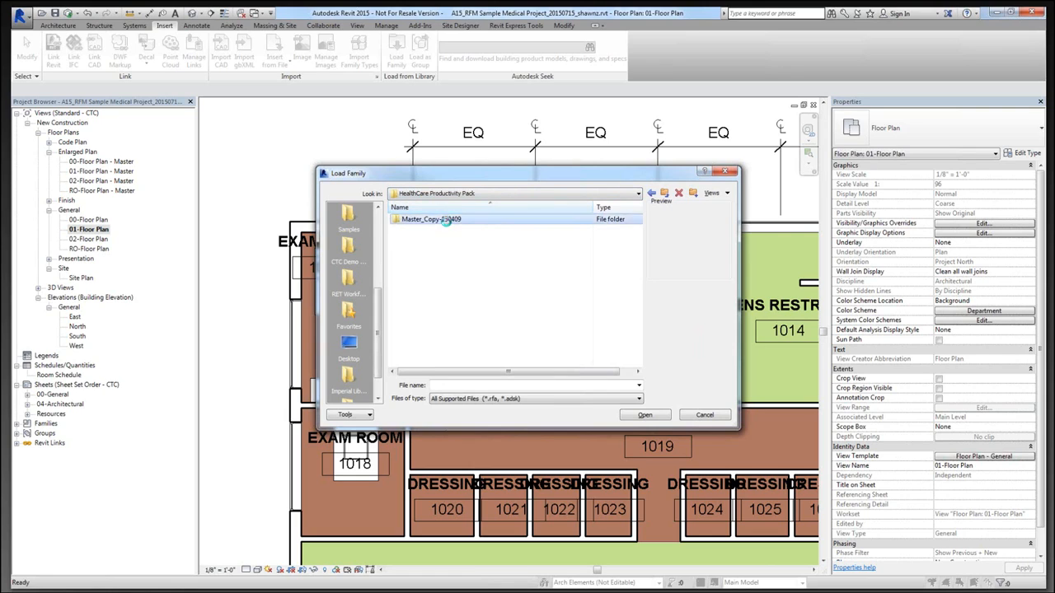
click(651, 193)
click(651, 193)
click(651, 193)
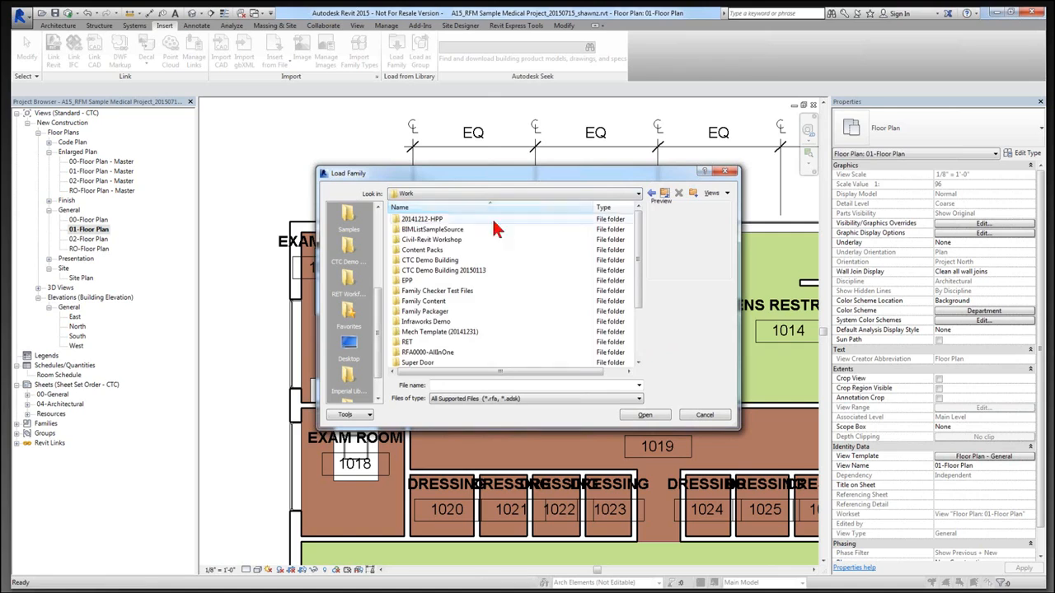
Open the Patient Room family folder within the content of the 20141212-HPP folder
double_click(492, 218)
double_click(421, 219)
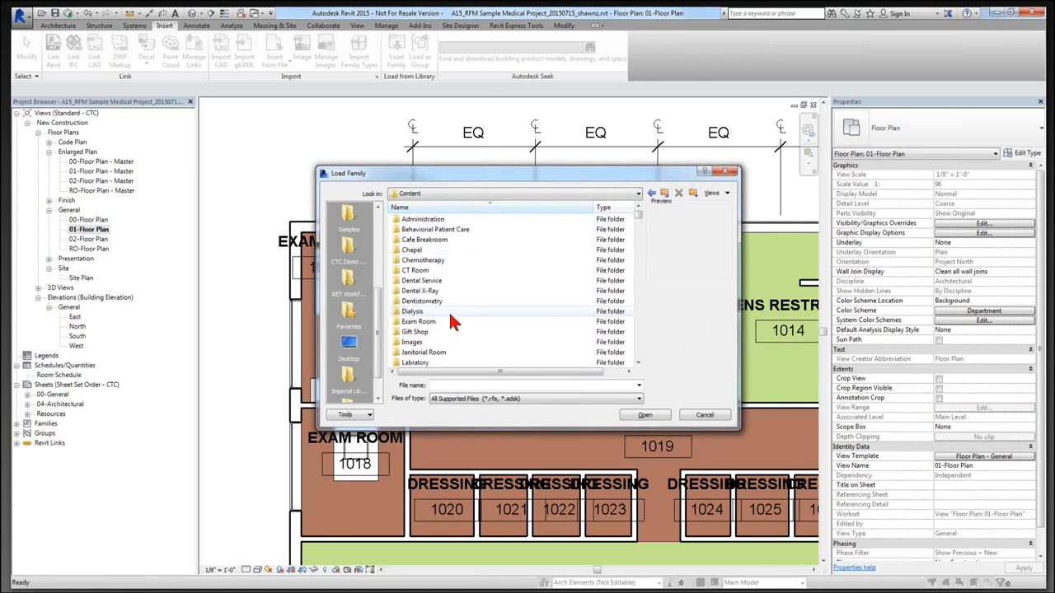
click(473, 311)
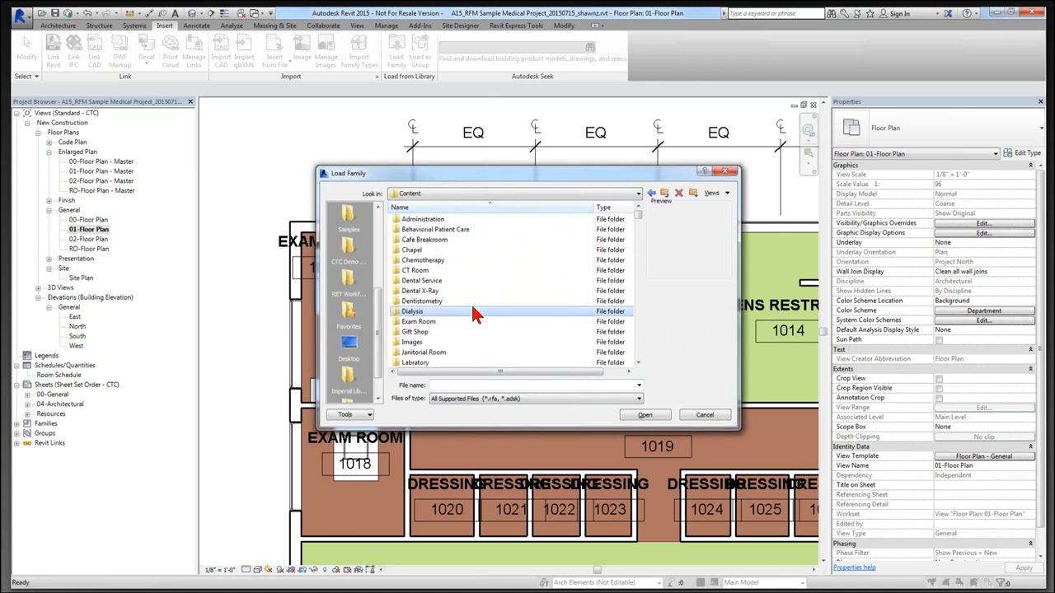
scroll(474, 314, down, 4)
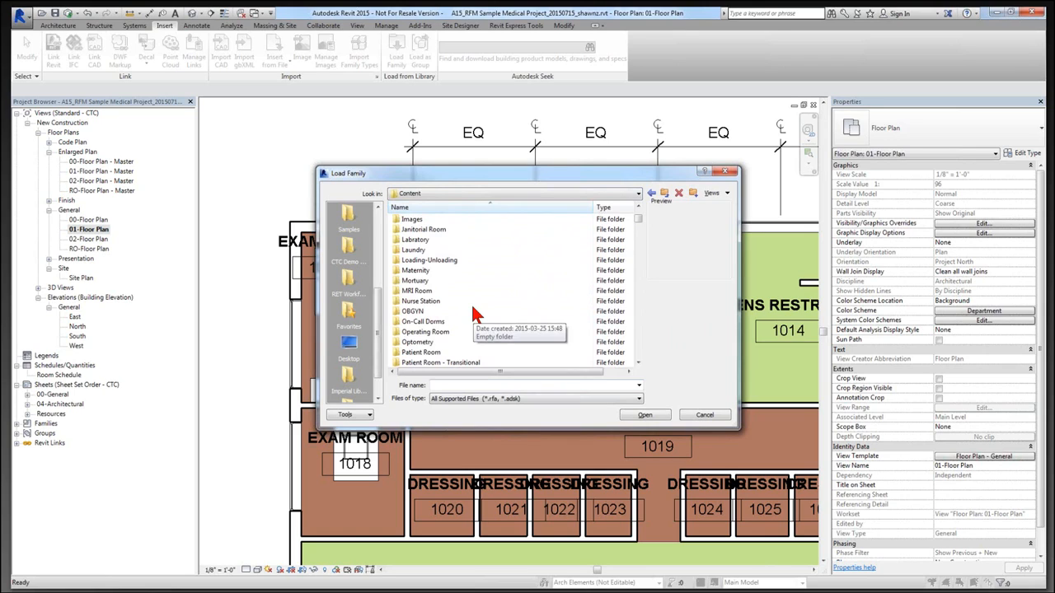
scroll(474, 314, down, 1)
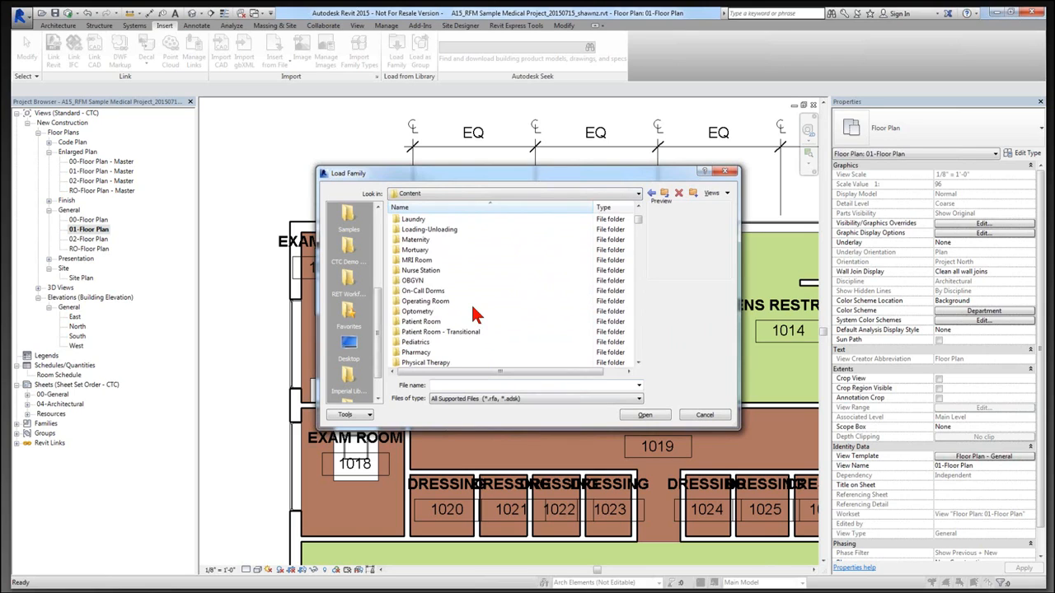
double_click(430, 322)
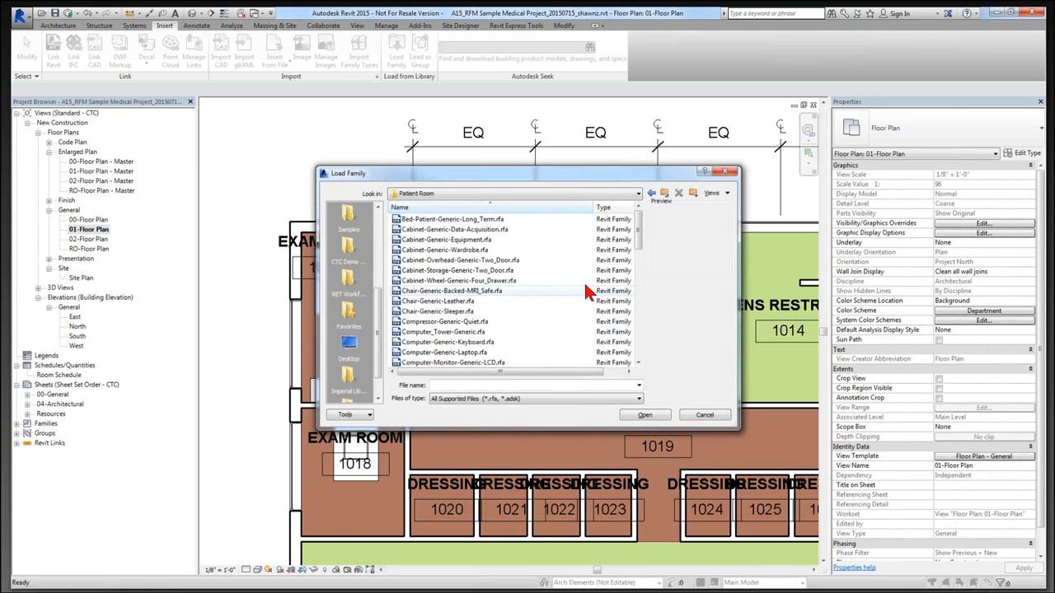
Select the families Bed-Patient-Generic-Long_Term, Desk-Generic and Sharps_Container-Generic-Wall_Mount for loading
click(497, 220)
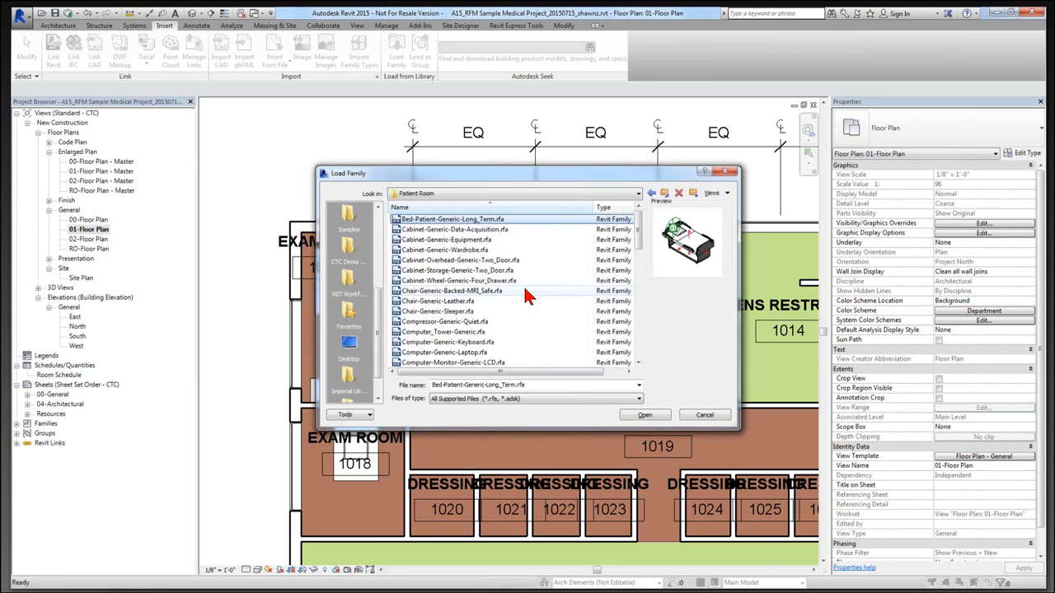
scroll(523, 290, down, 2)
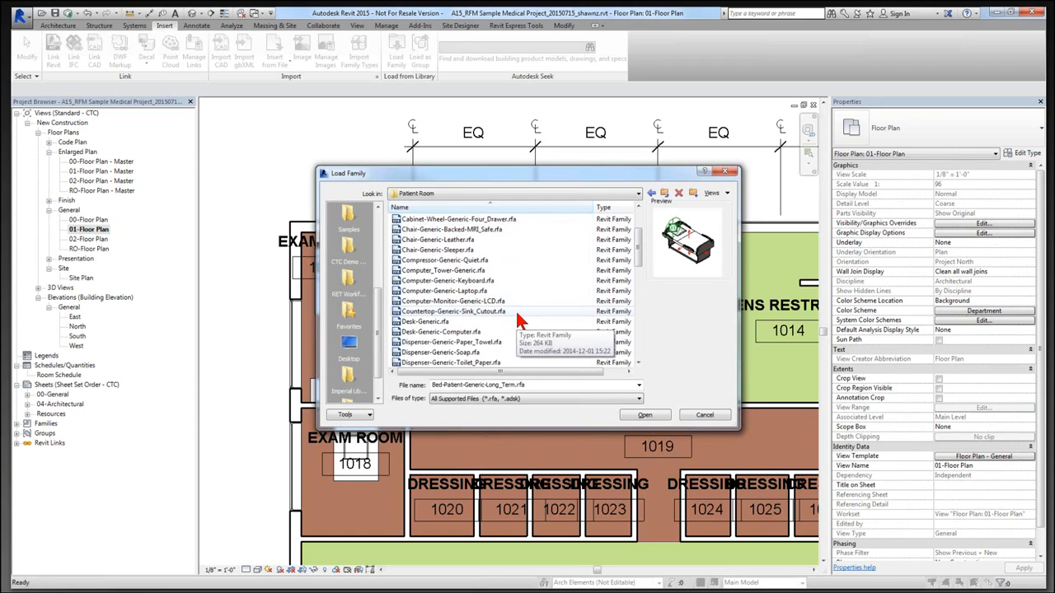
scroll(504, 295, down, 1)
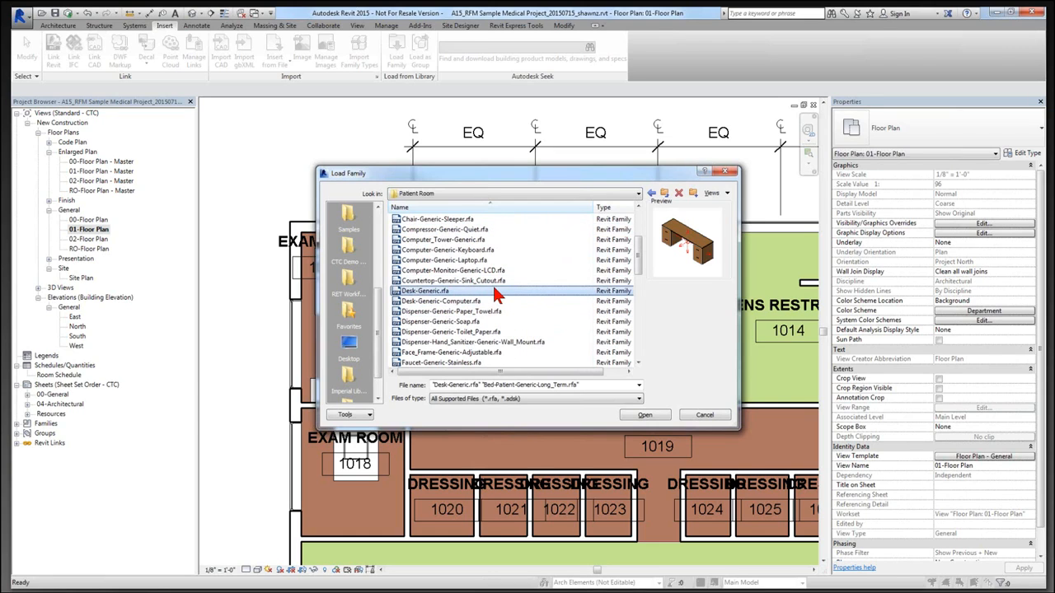
scroll(494, 288, down, 1)
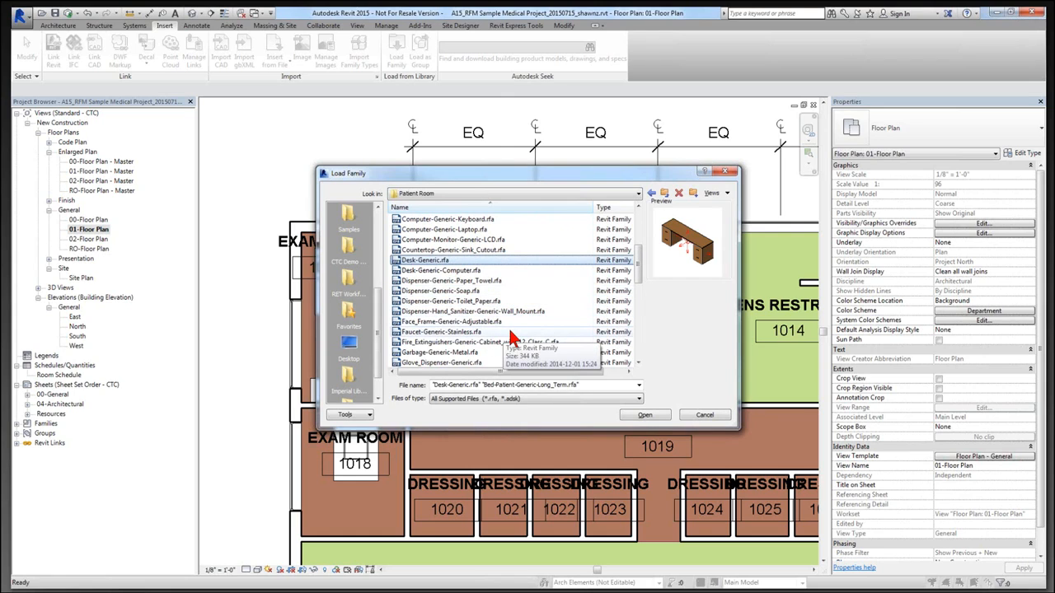
scroll(510, 333, down, 6)
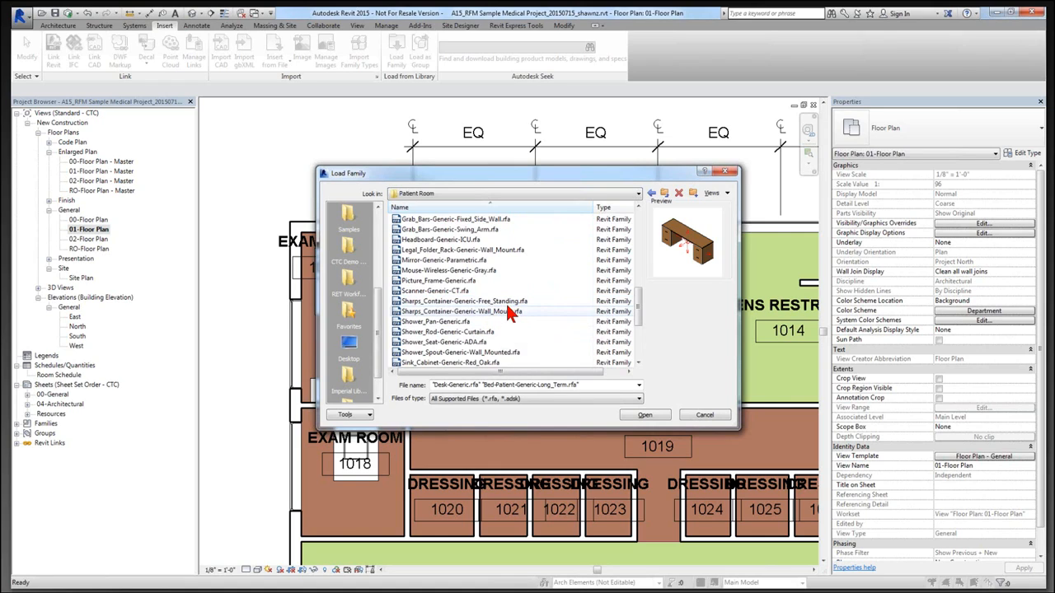
ctrl+click(509, 313)
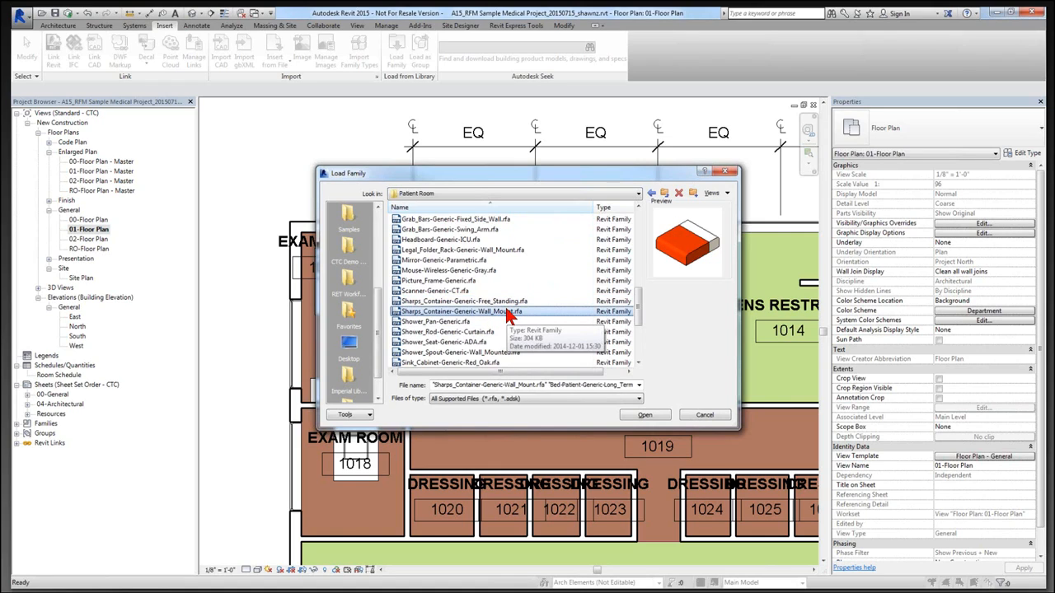
Add the Chair-Generic-Sleeper family to the set of files selected for loading
scroll(510, 313, down, 4)
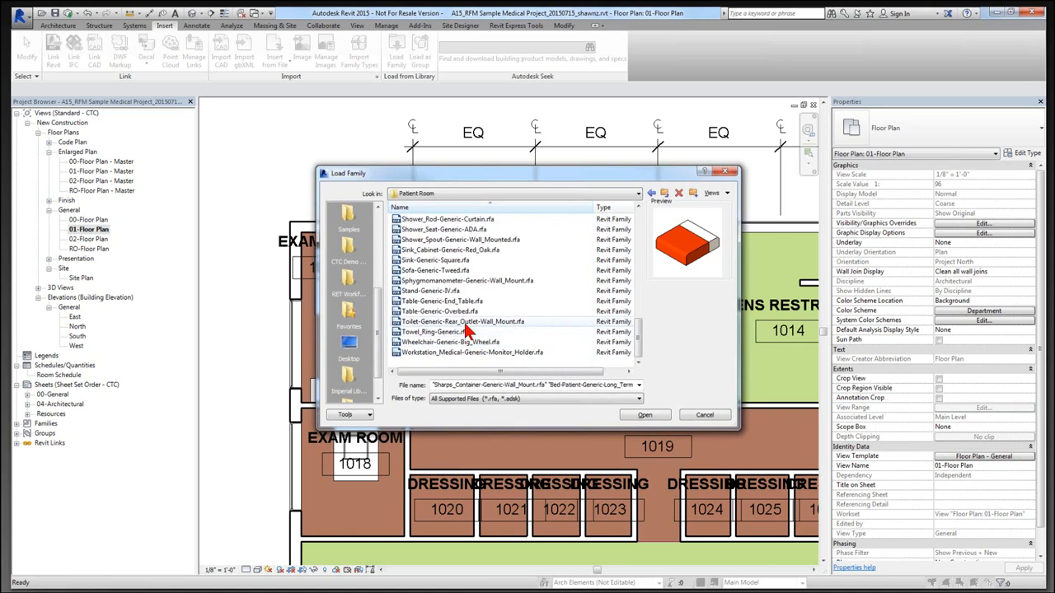
scroll(476, 301, up, 10)
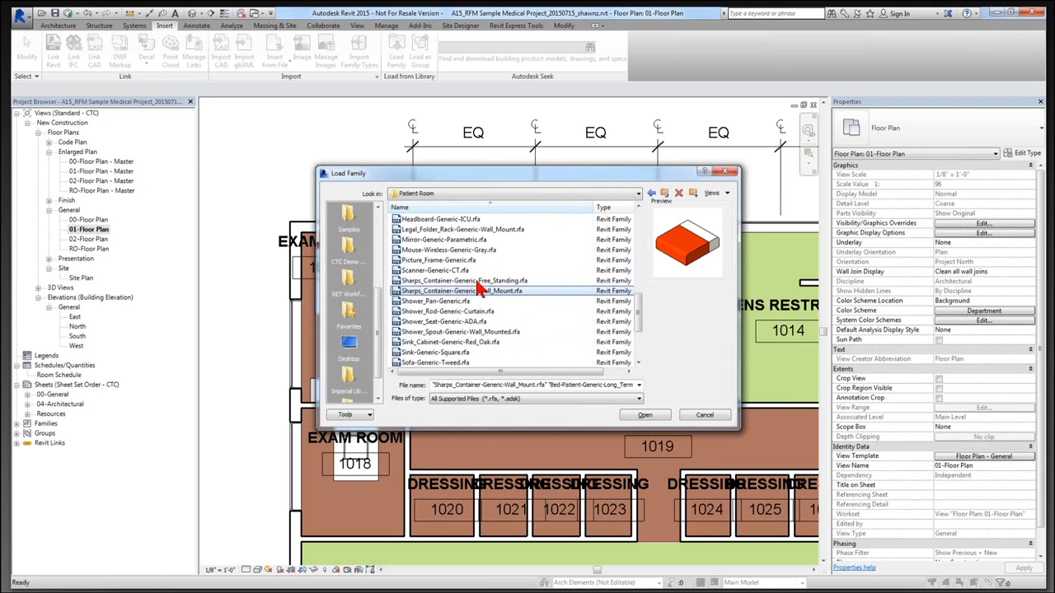
scroll(480, 287, up, 5)
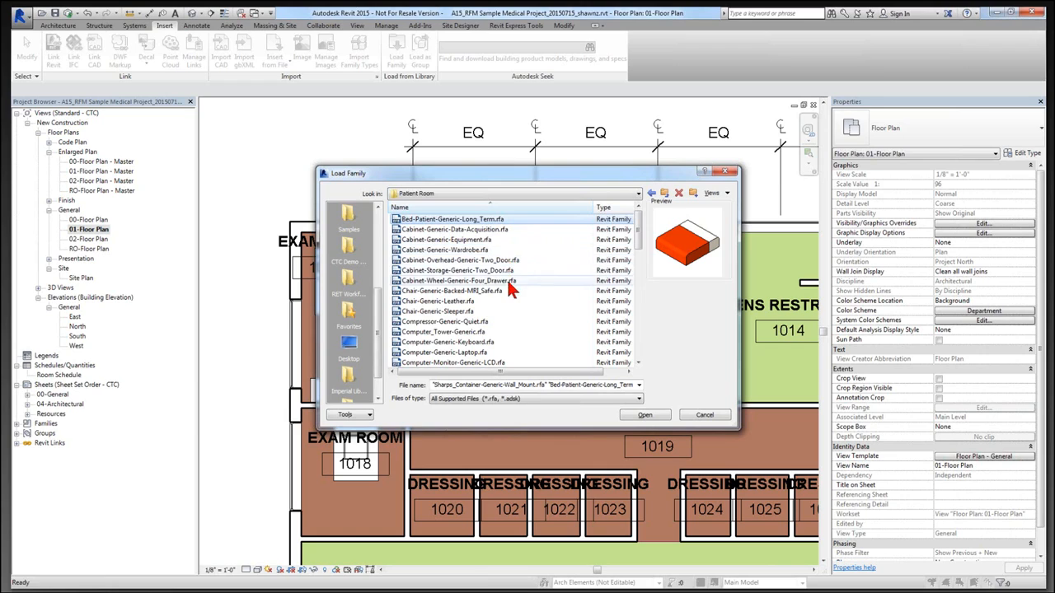
scroll(507, 290, down, 2)
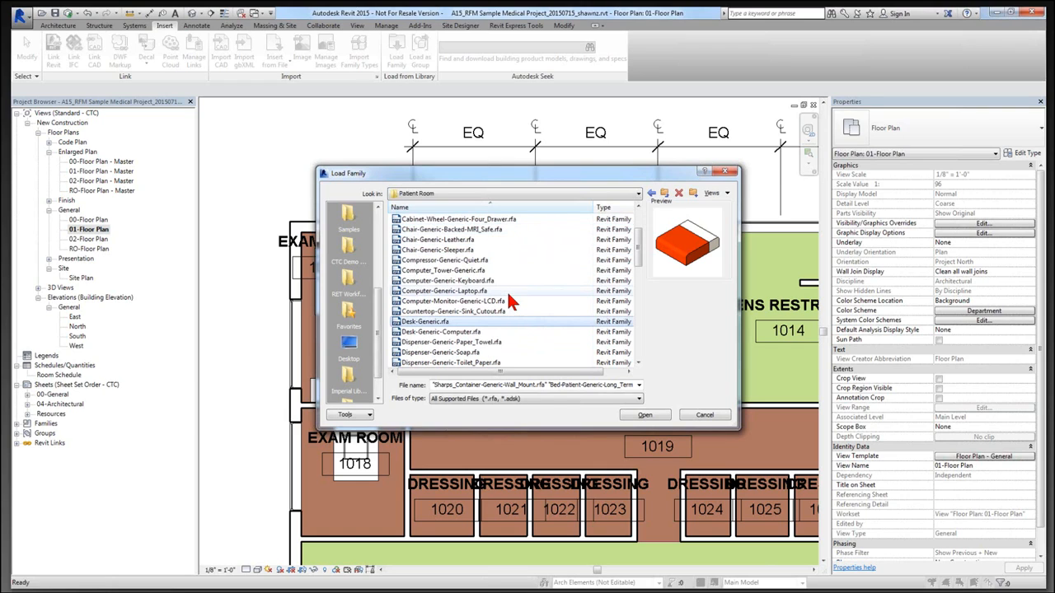
ctrl+click(464, 251)
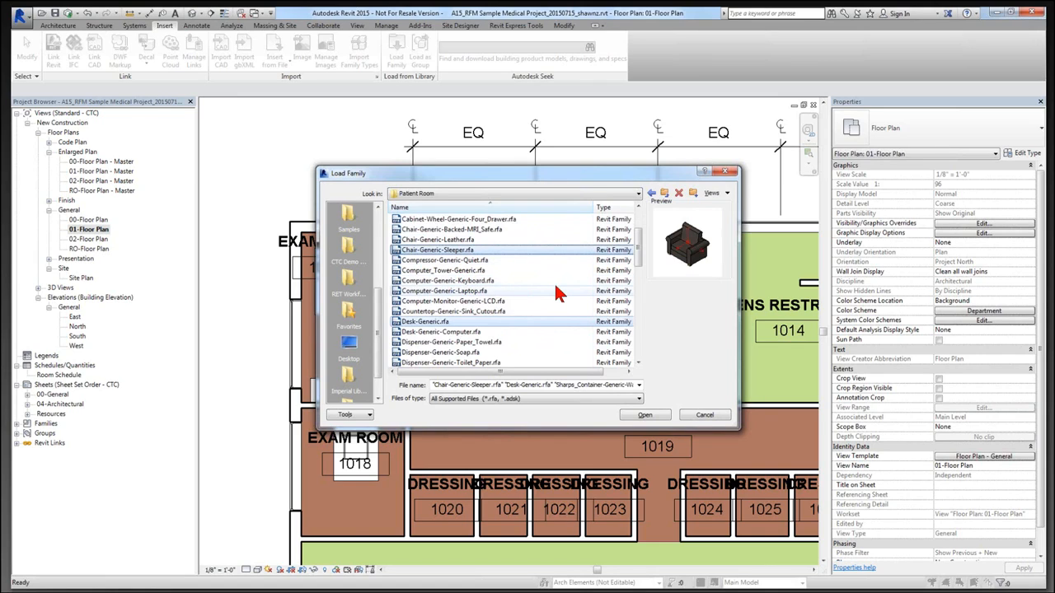
Load the selected families into the project, overwriting the shared sub-component family with the Desk-Generic version
scroll(554, 284, down, 1)
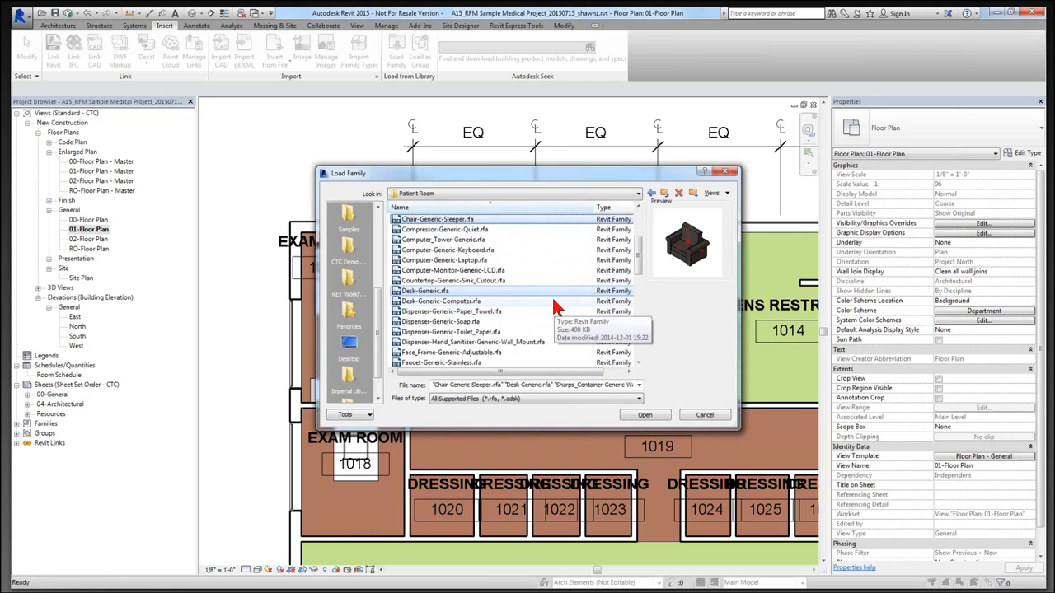
scroll(530, 339, down, 1)
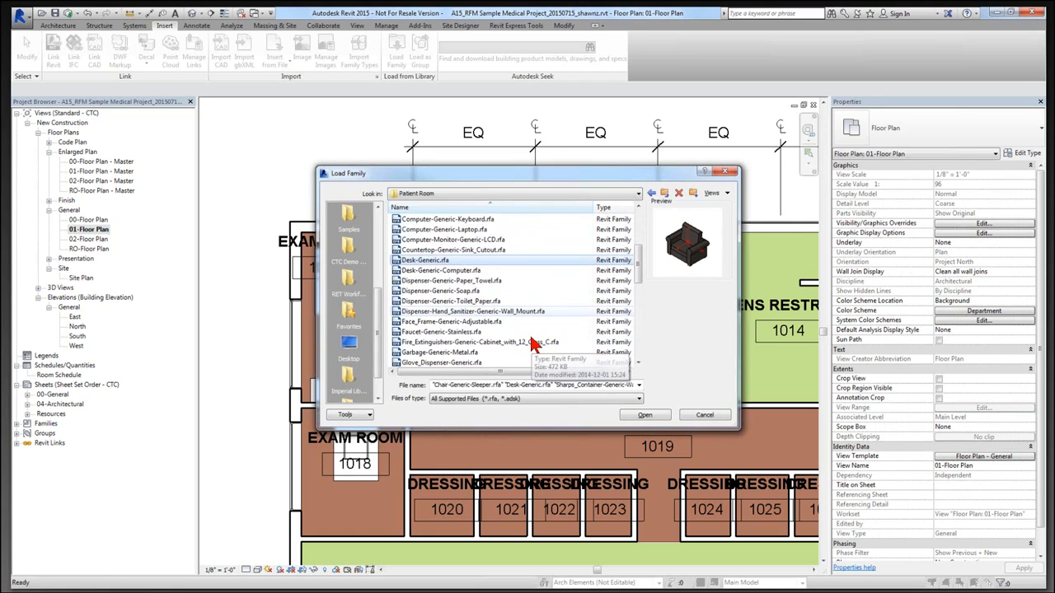
scroll(530, 338, down, 2)
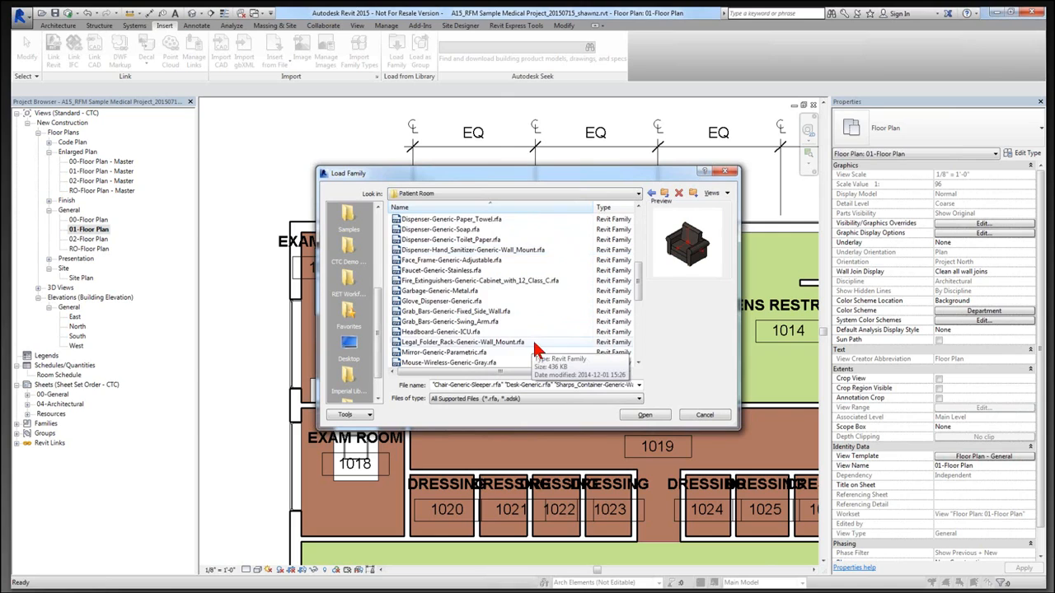
scroll(534, 349, down, 2)
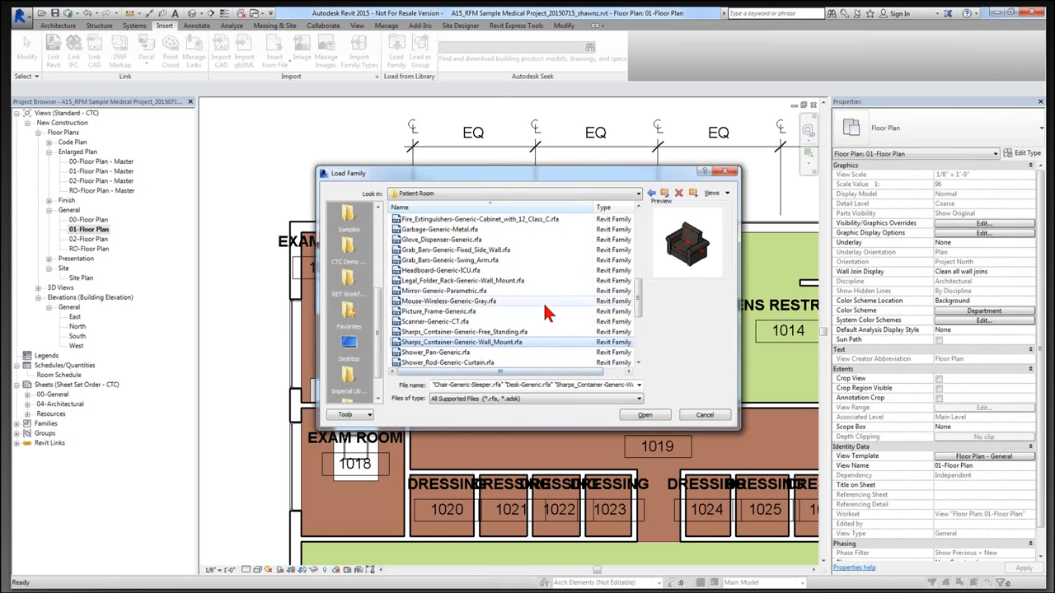
scroll(544, 303, down, 1)
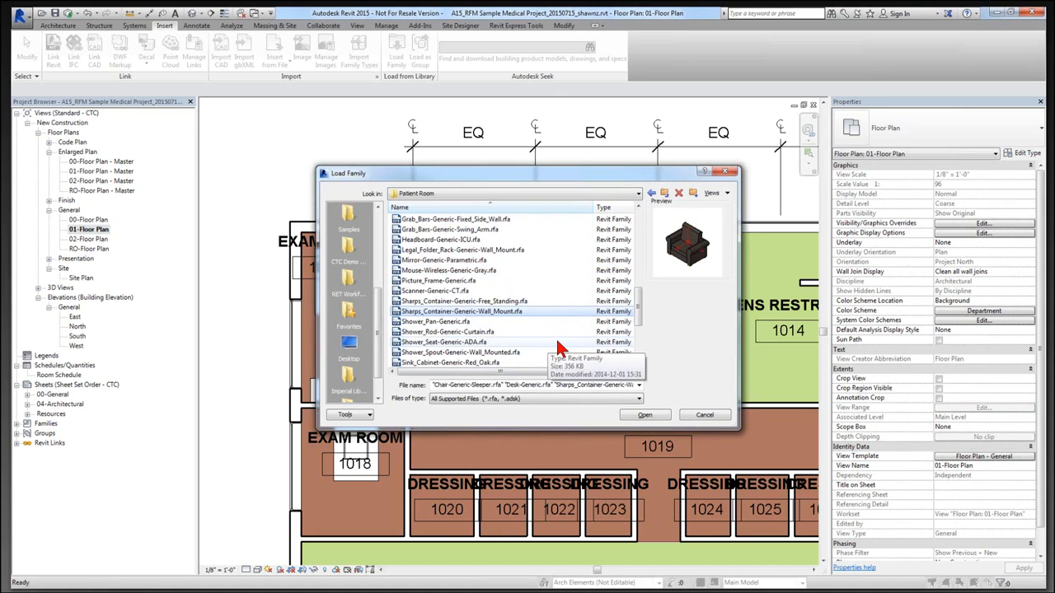
scroll(557, 350, down, 4)
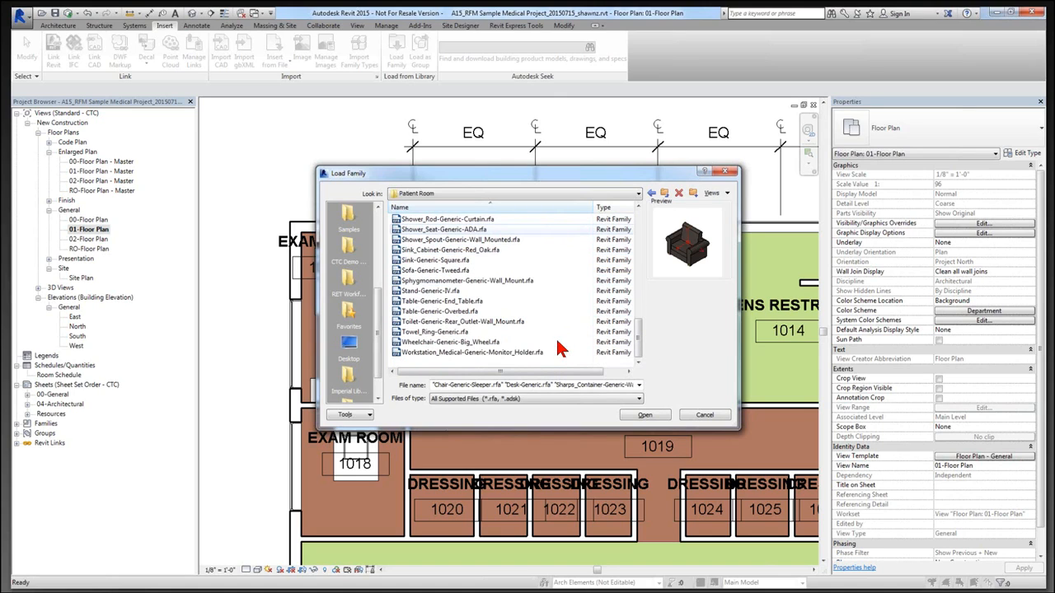
click(658, 418)
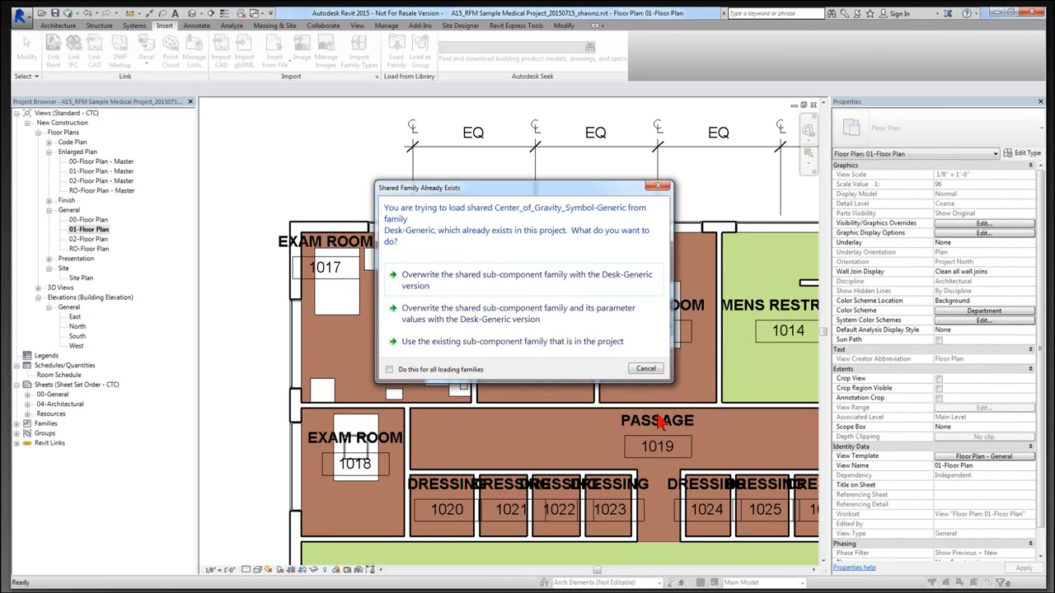
click(478, 281)
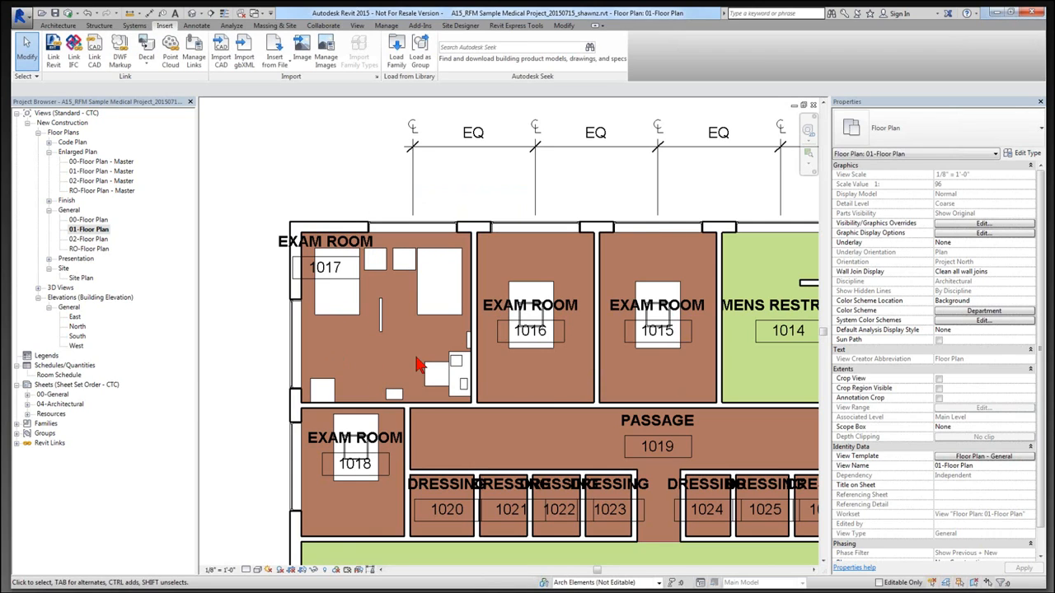
click(504, 27)
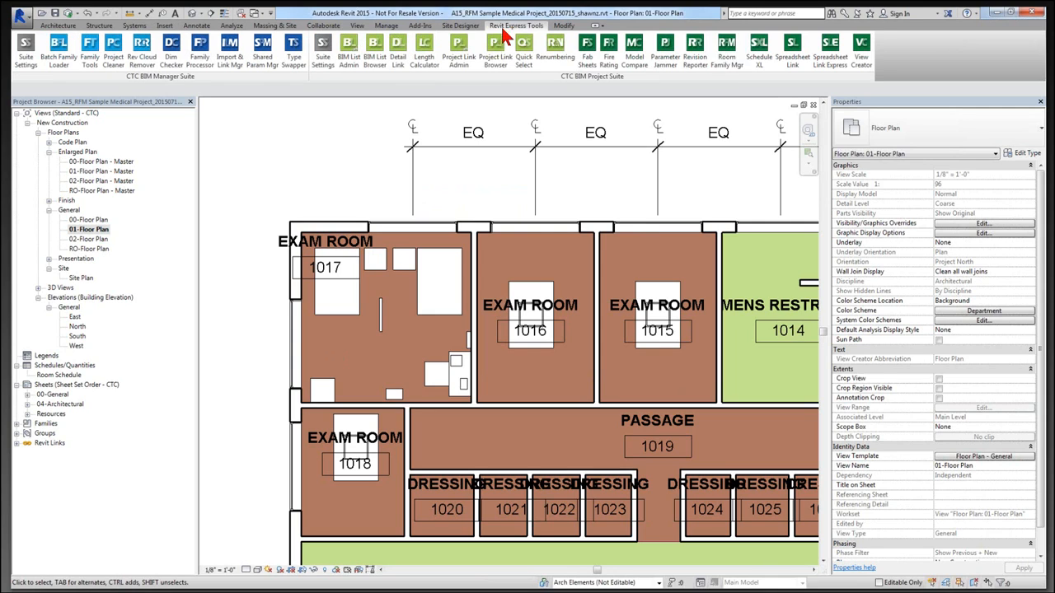
Open the family swapping mappings in Room Family Manager and reposition its window so the replacement column is in view
click(727, 74)
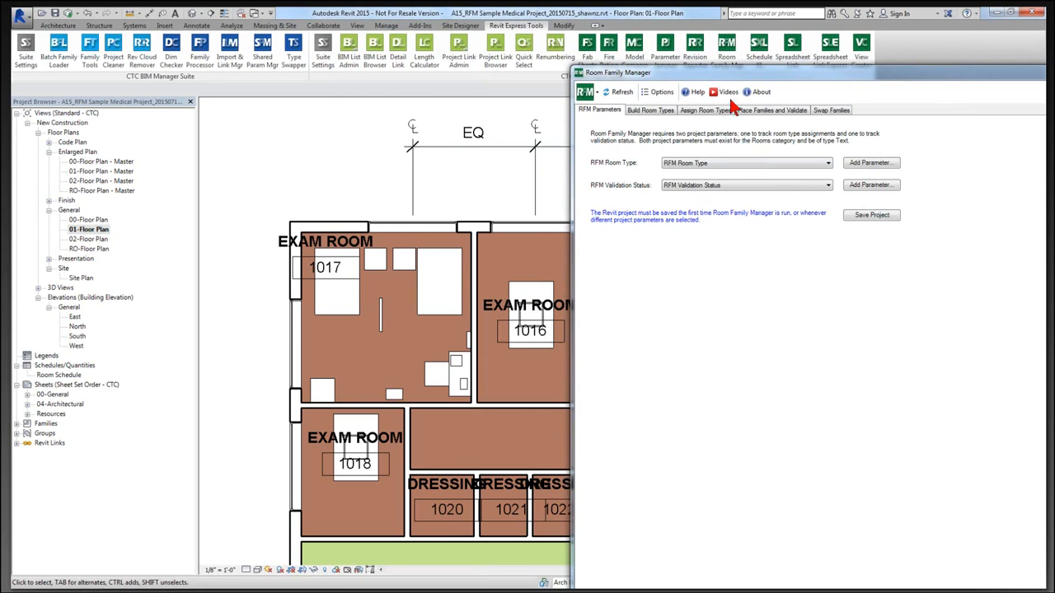
click(831, 110)
drag(979, 82, 728, 31)
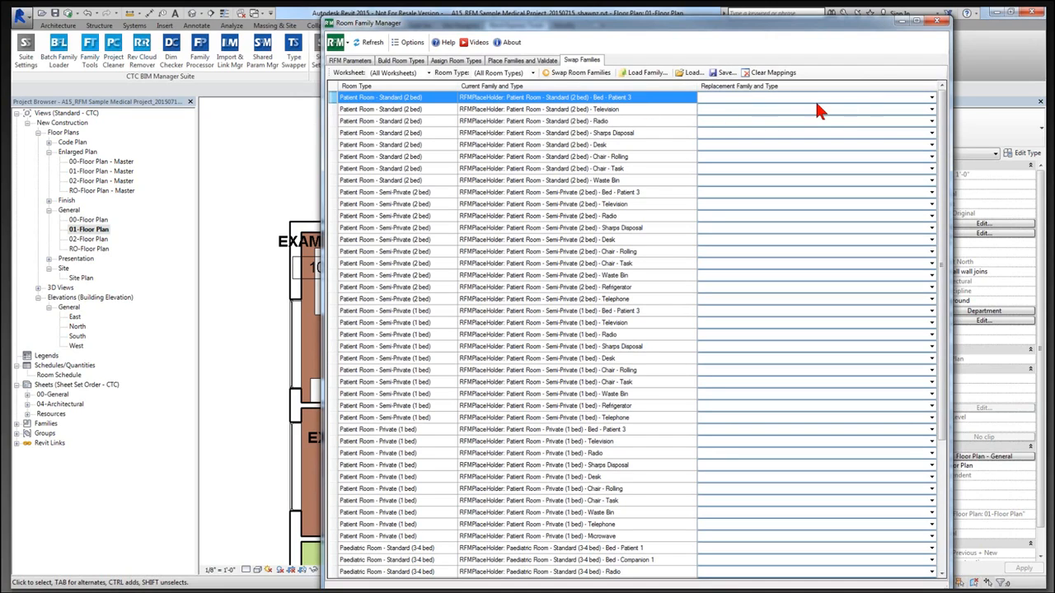
Map the Patient Room - Semi-Private (2 bed) Bed - Patient 3 placeholder to Bed-Patient-Generic-Long_Term: 96" x 52"
click(931, 97)
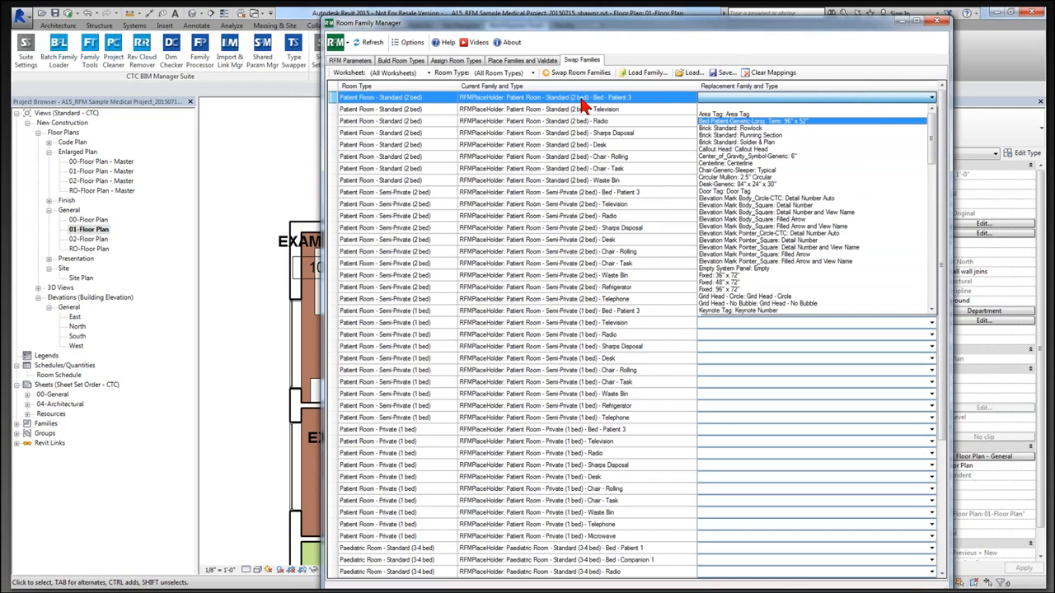
click(638, 196)
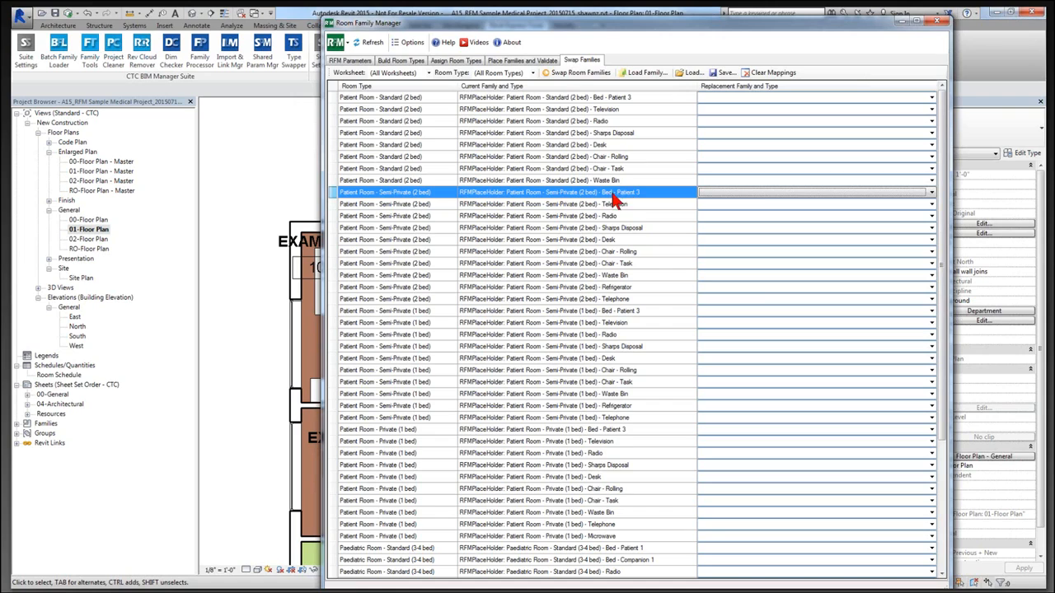
click(931, 193)
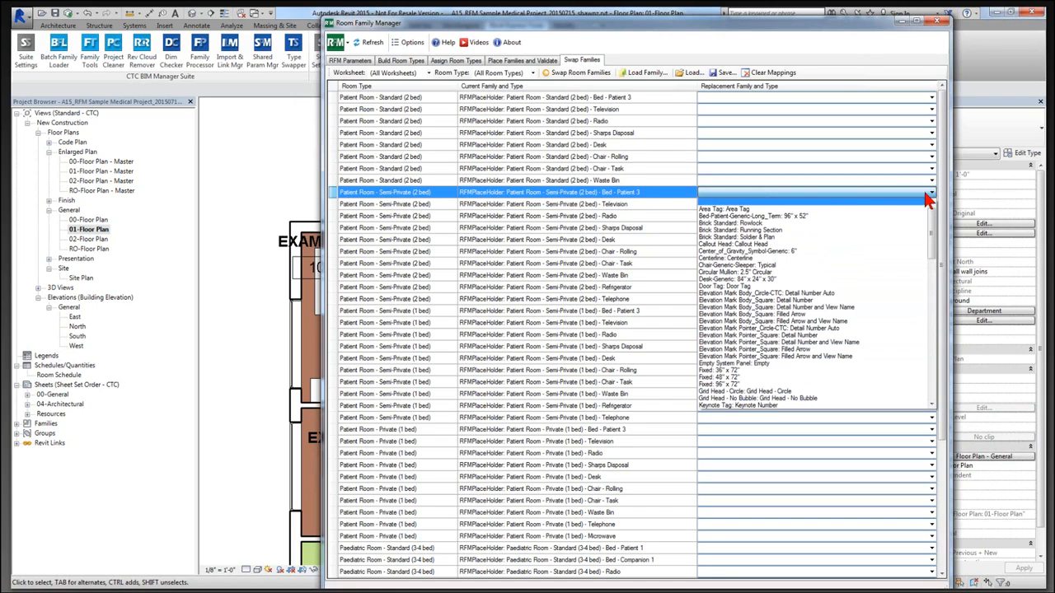
click(836, 216)
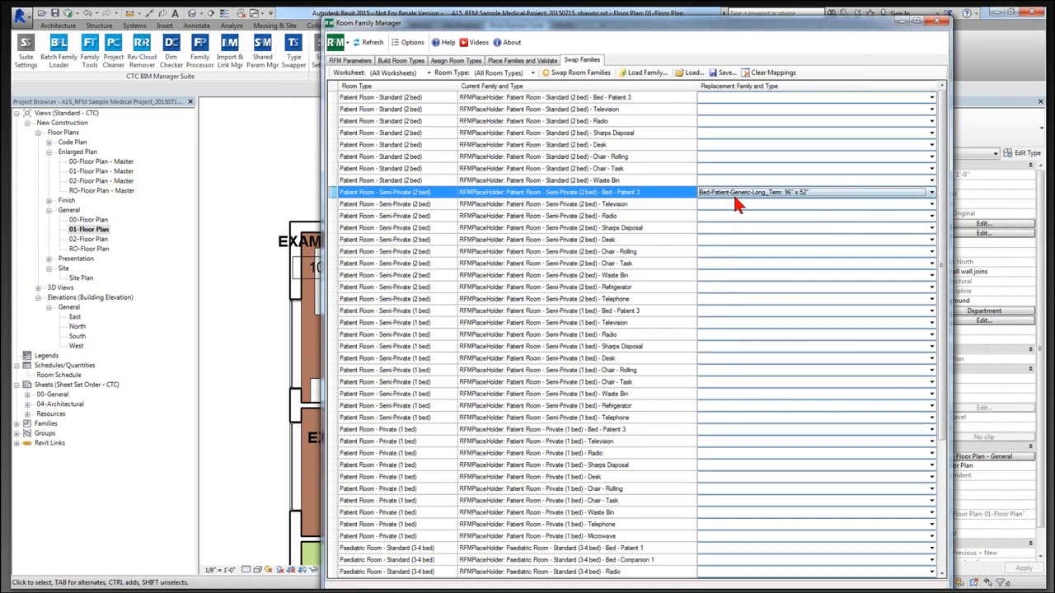
Map the Semi-Private (2 bed) Sharps Disposal placeholder to Sharps_Container-Generic-Wall_Mount: 10" x 3" x 11"
click(686, 225)
click(931, 228)
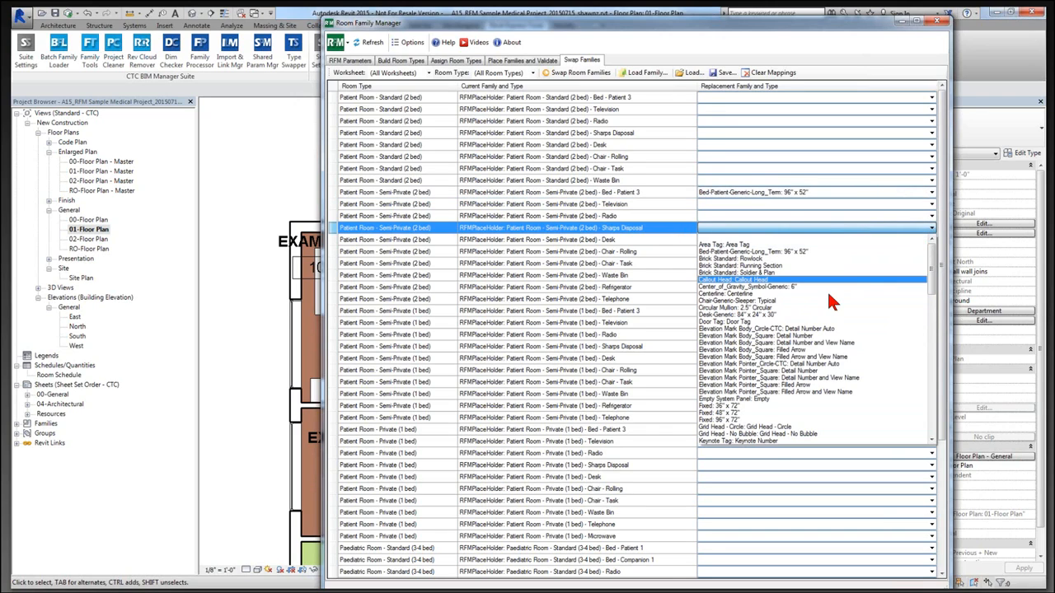
scroll(799, 390, down, 1)
scroll(799, 387, down, 20)
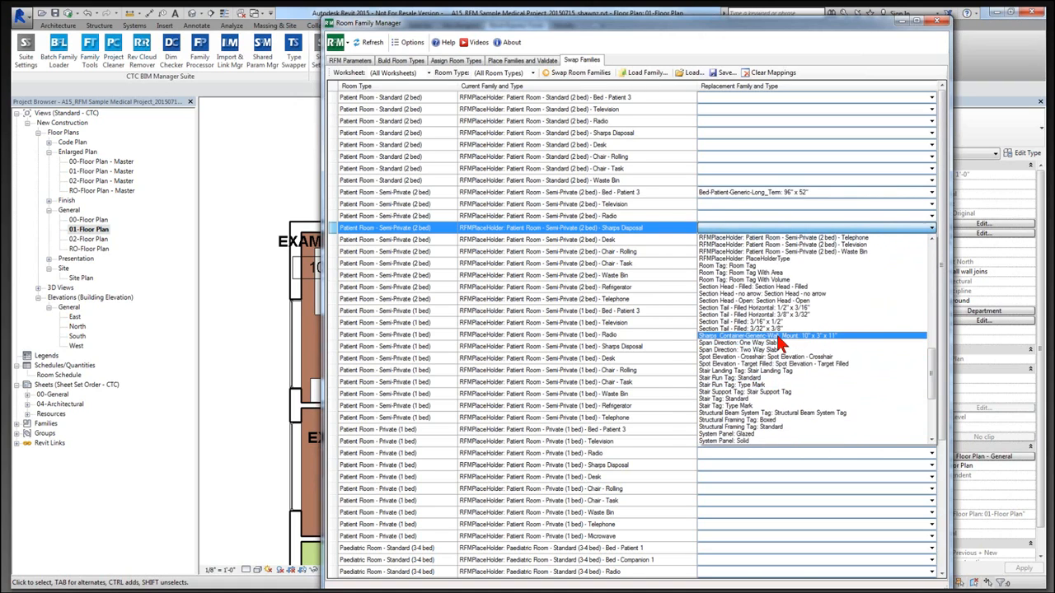
click(777, 336)
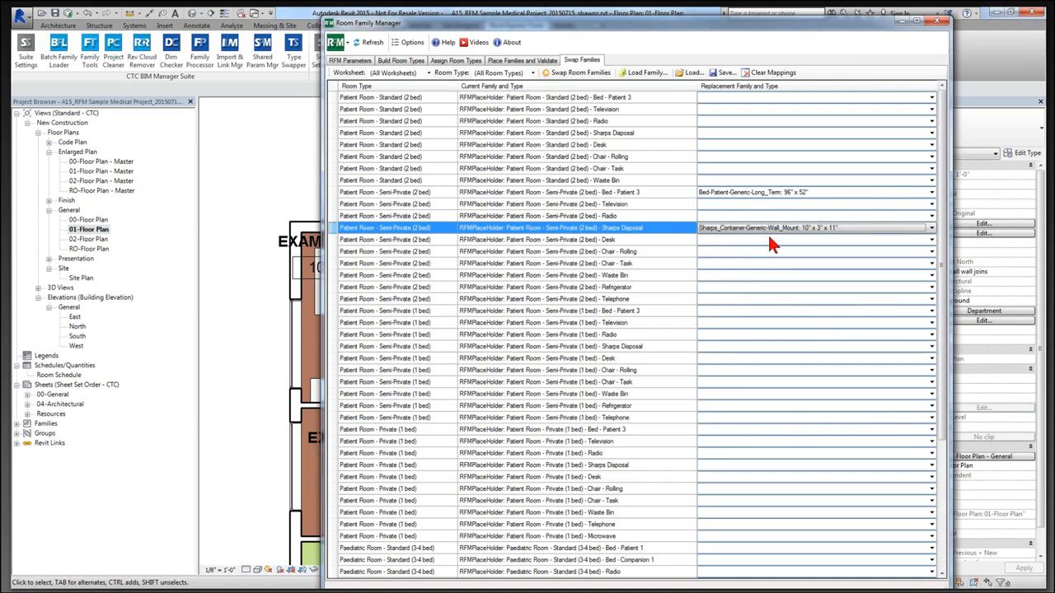
Look through the available families and map the Semi-Private (2 bed) Desk placeholder to Desk-Generic: 84" x 24" x 30"
click(913, 239)
click(932, 240)
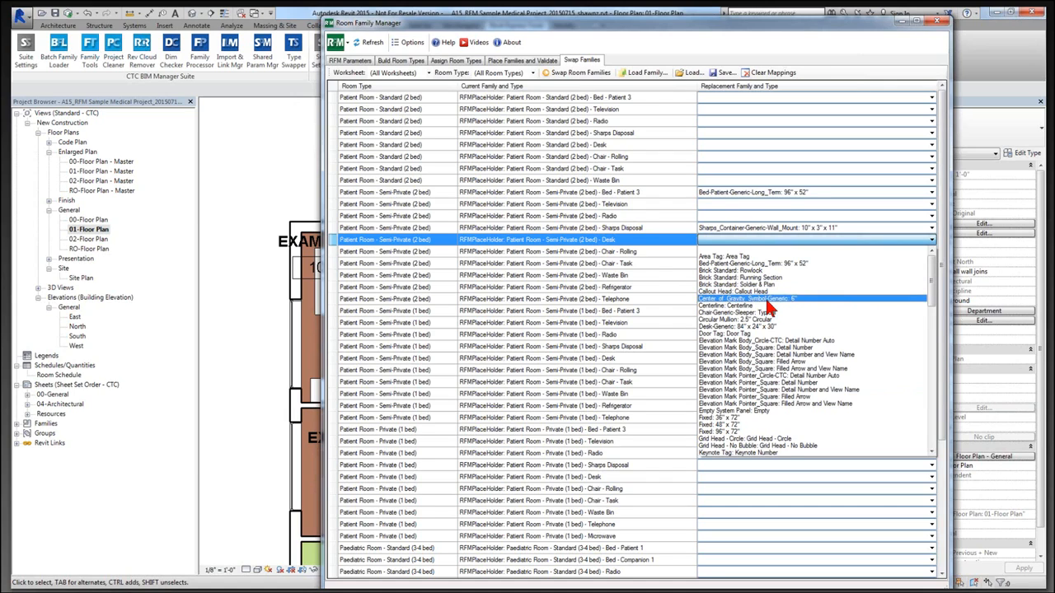
scroll(768, 311, down, 1)
scroll(770, 320, down, 1)
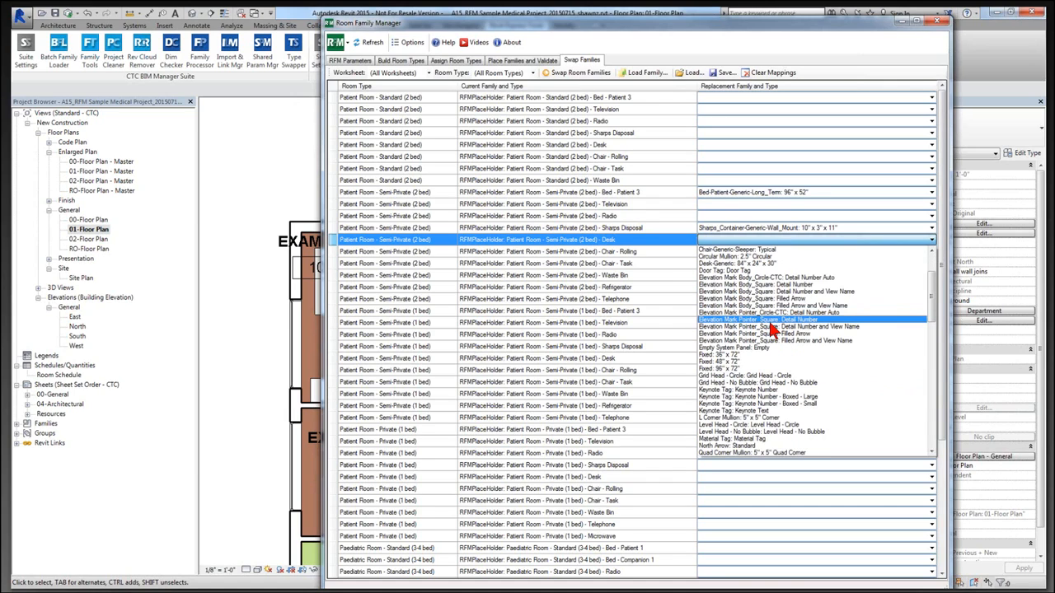
scroll(773, 328, down, 6)
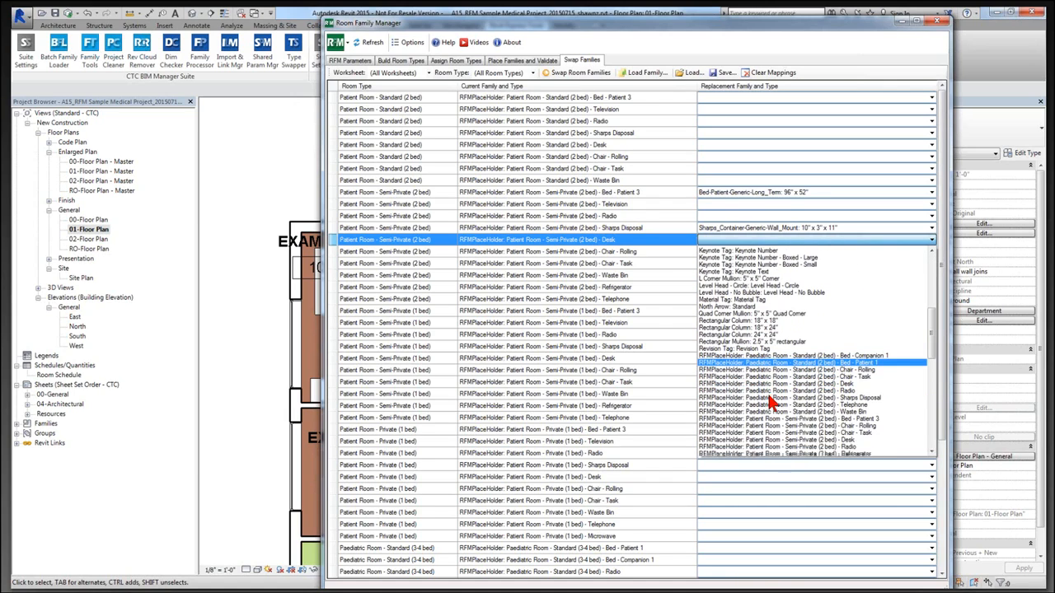
scroll(773, 401, down, 9)
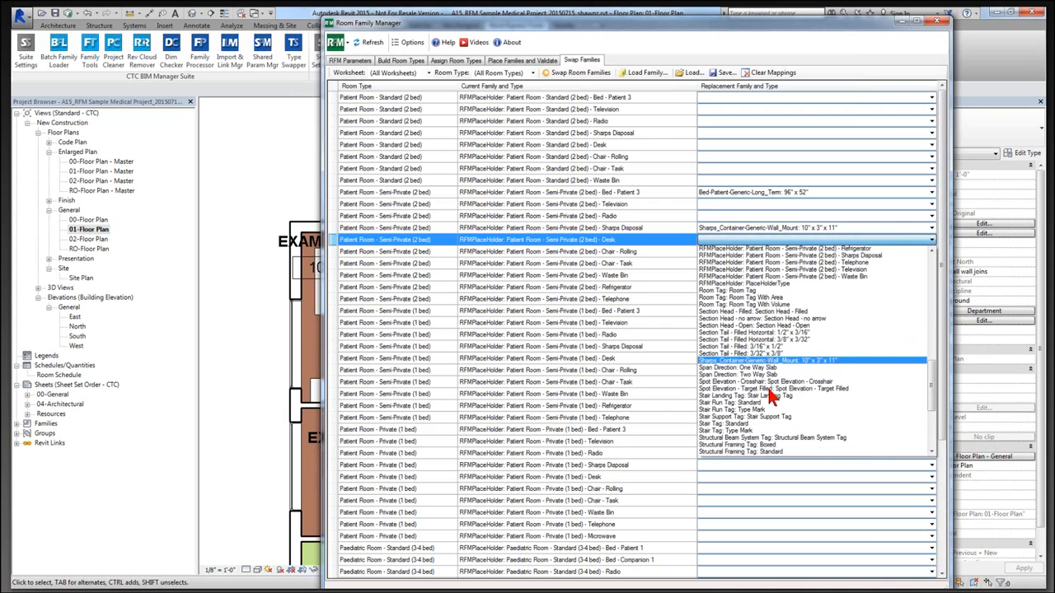
scroll(771, 396, down, 7)
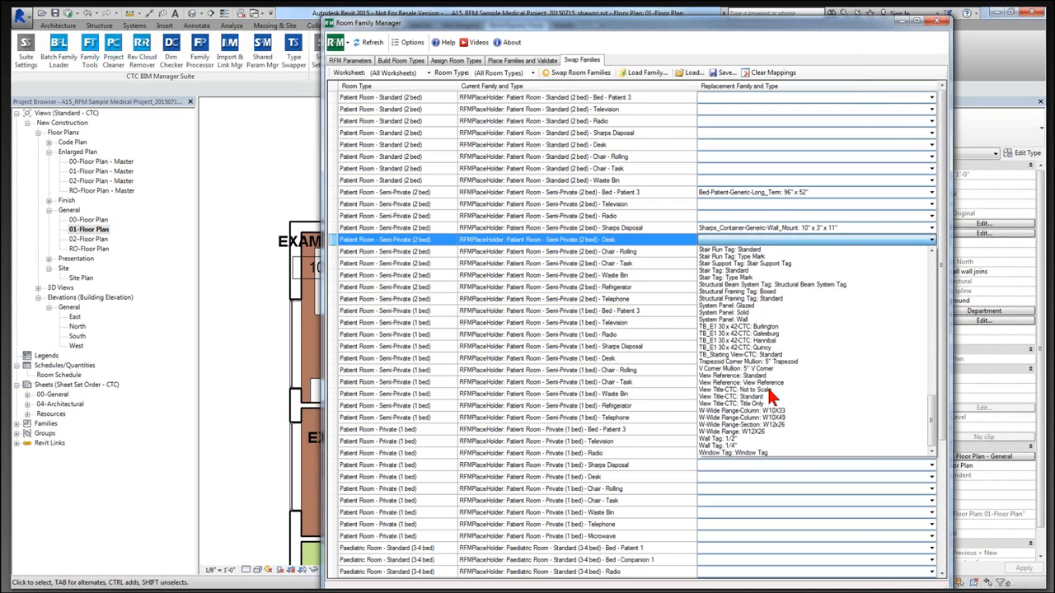
scroll(766, 416, up, 18)
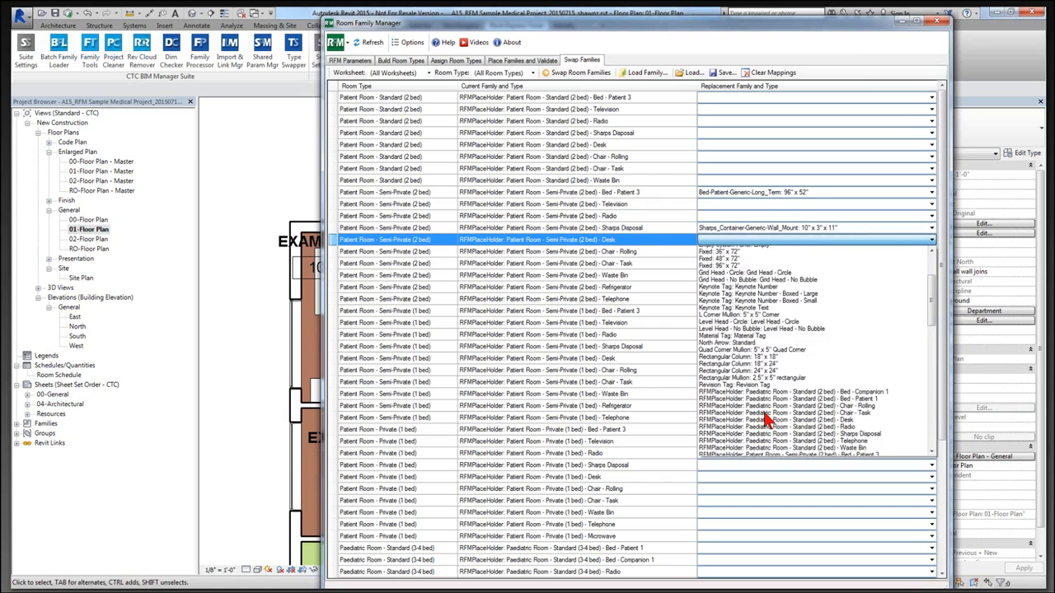
scroll(766, 419, up, 8)
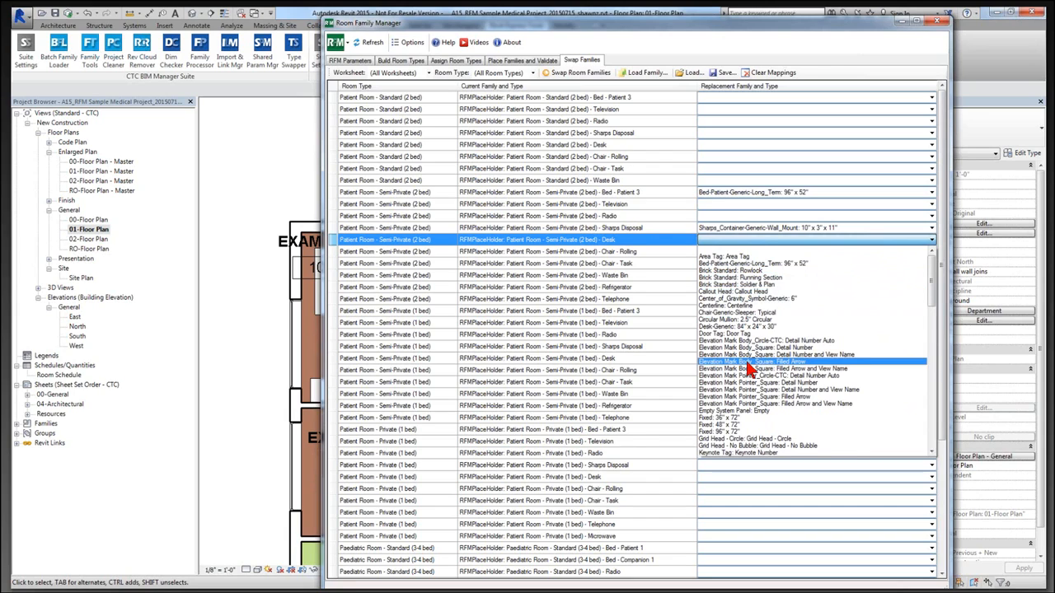
scroll(755, 367, down, 2)
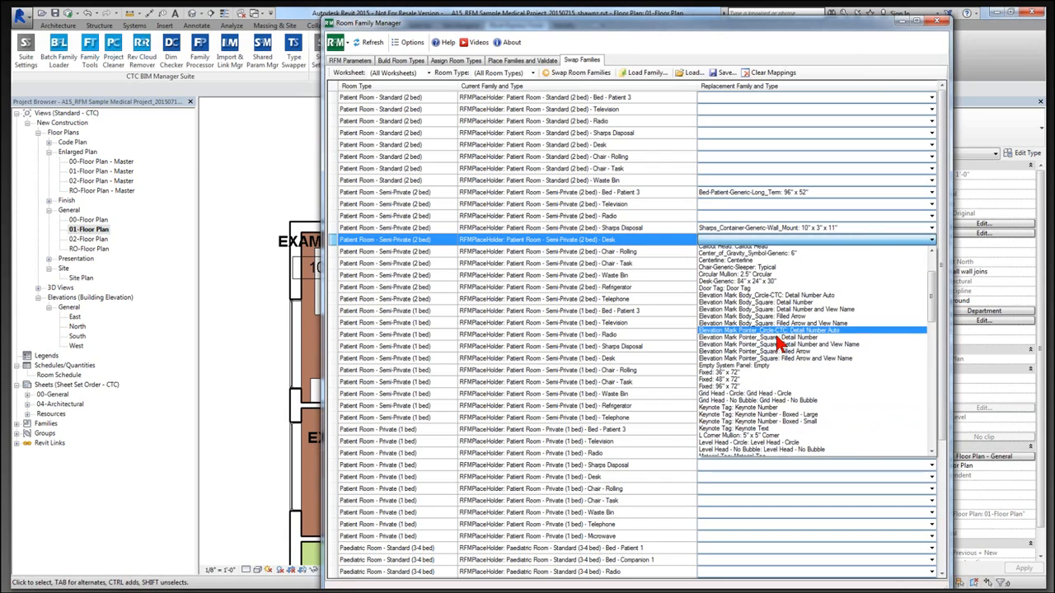
scroll(779, 342, down, 5)
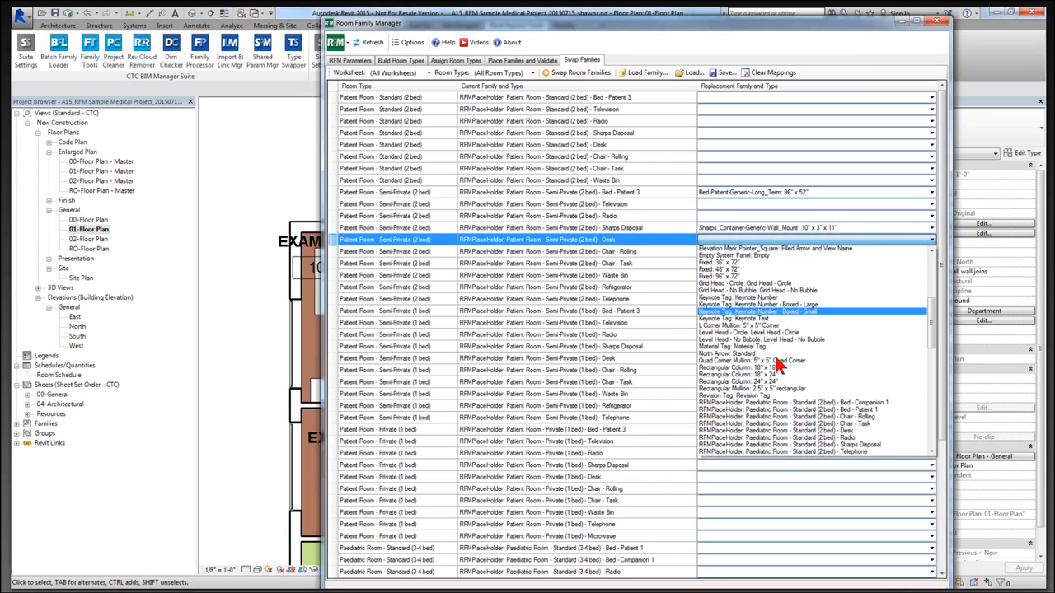
scroll(779, 365, down, 3)
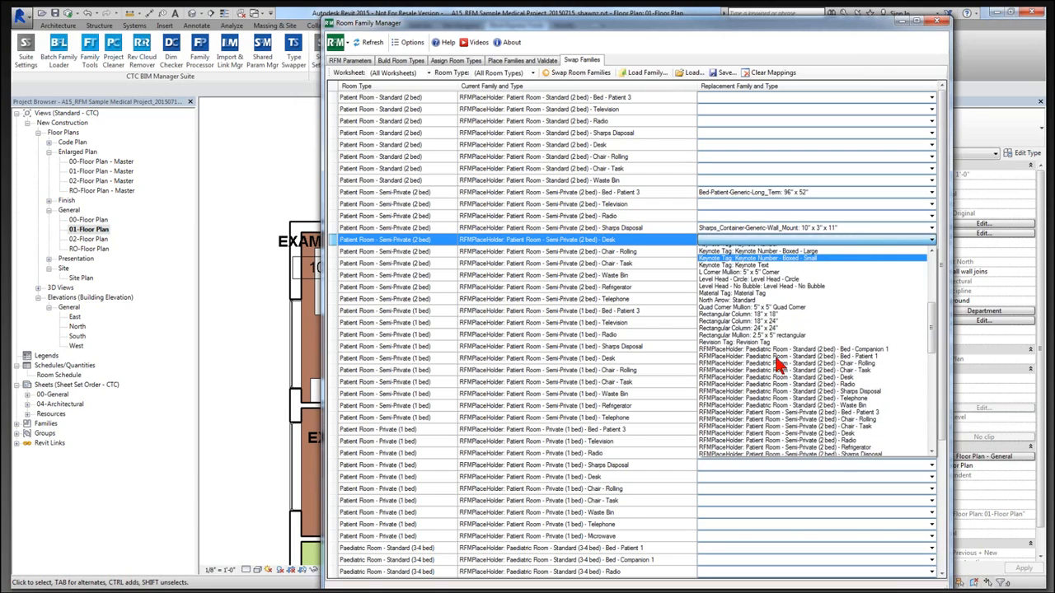
scroll(779, 365, up, 10)
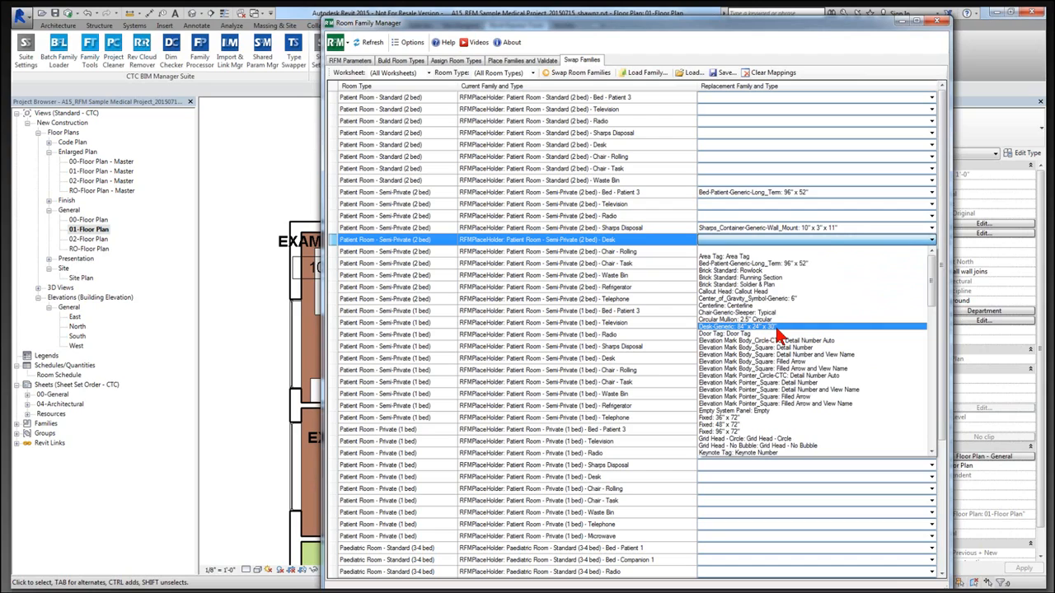
click(780, 328)
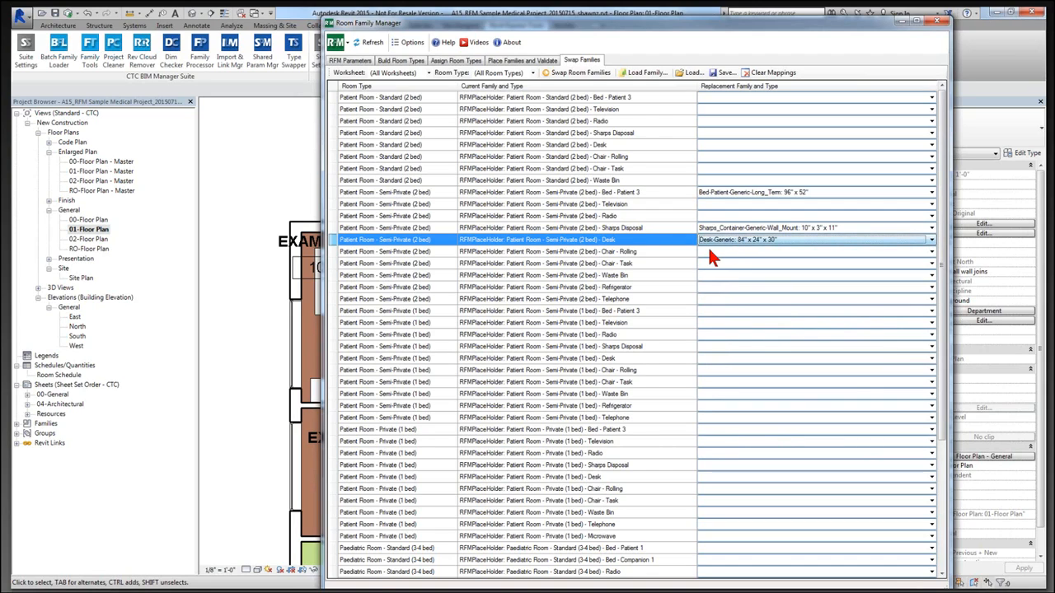
Map the Semi-Private (2 bed) Chair - Task placeholder to Chair-Generic-Sleeper: Typical
click(750, 265)
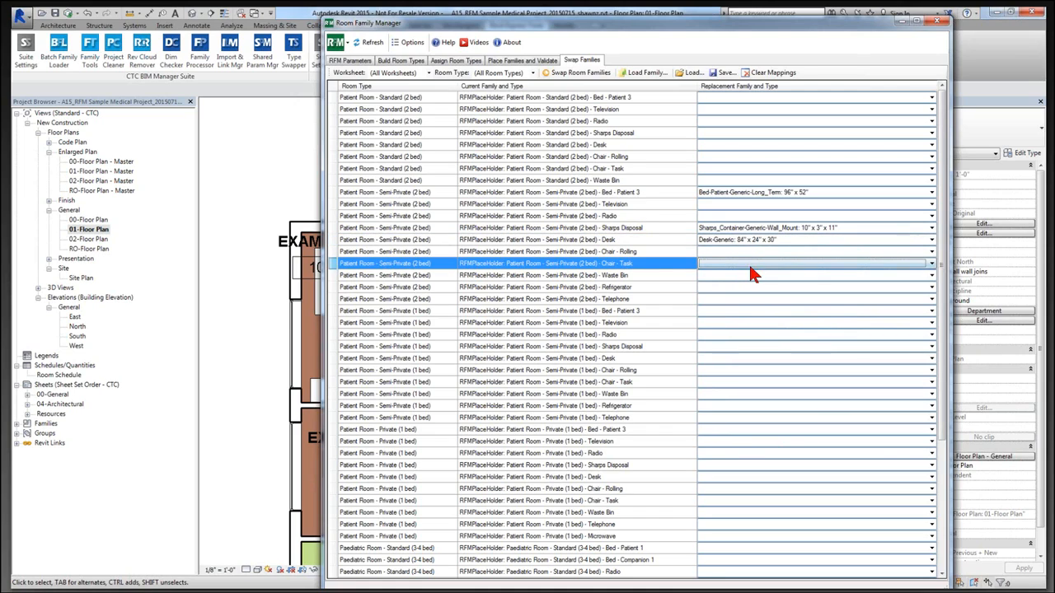
click(933, 264)
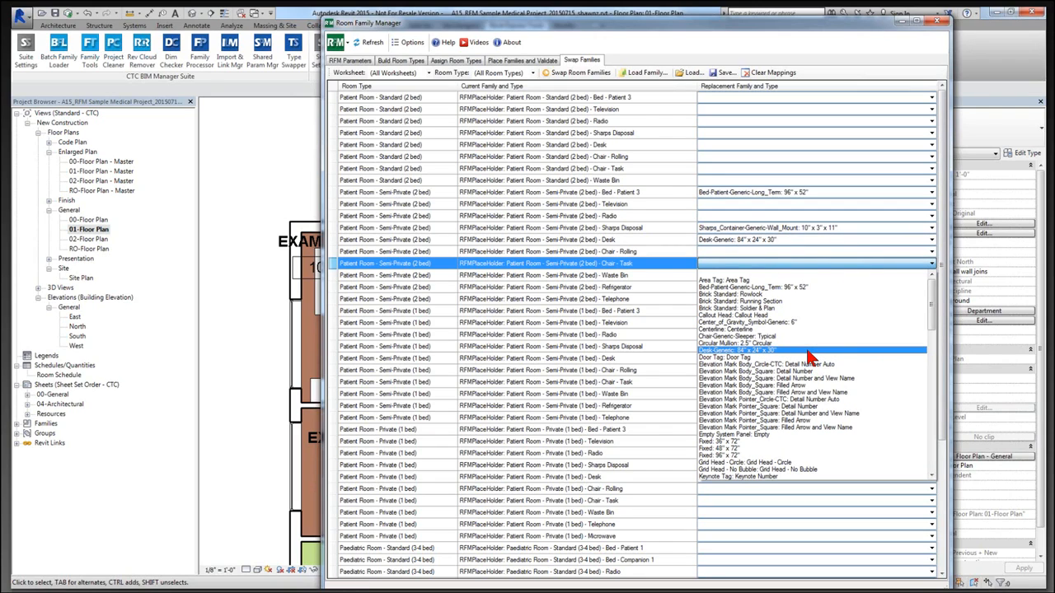
click(772, 336)
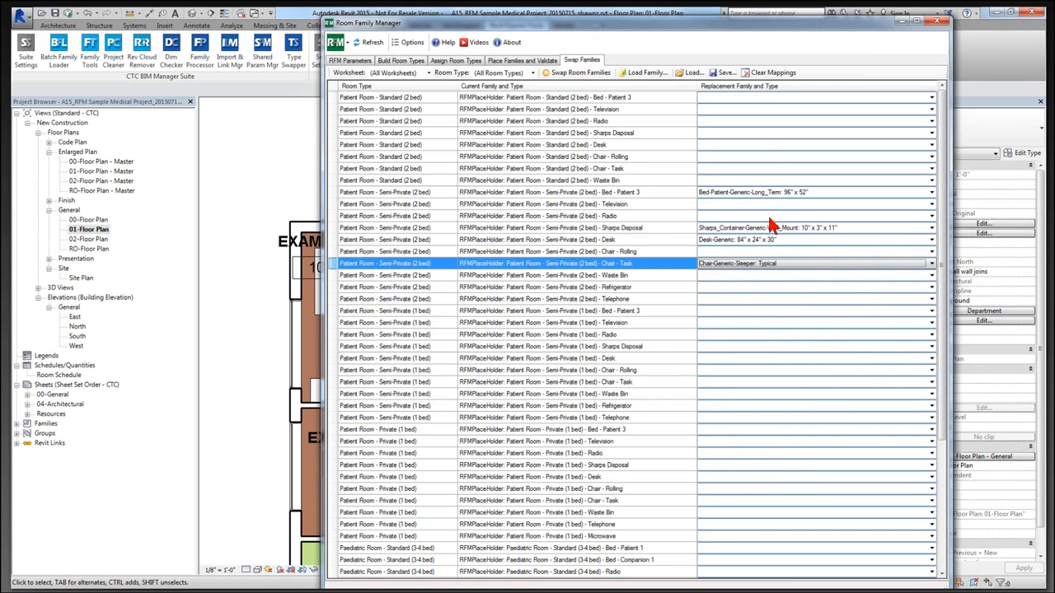
Save the family mappings to the Room Family Manager folder as Family Mappings-Medical.xls
click(725, 74)
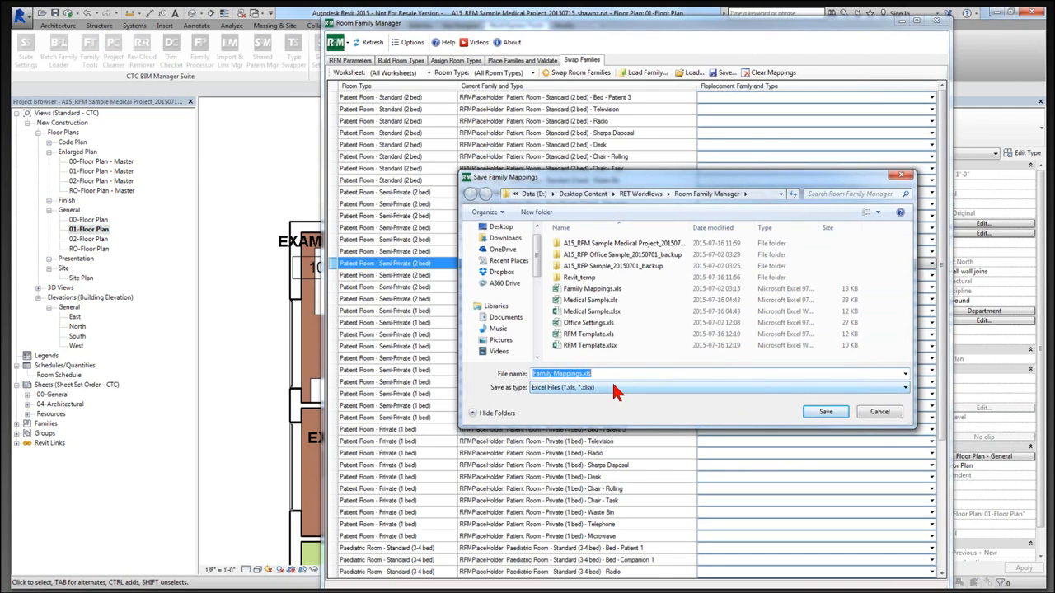
key(Right)
text(-Medi)
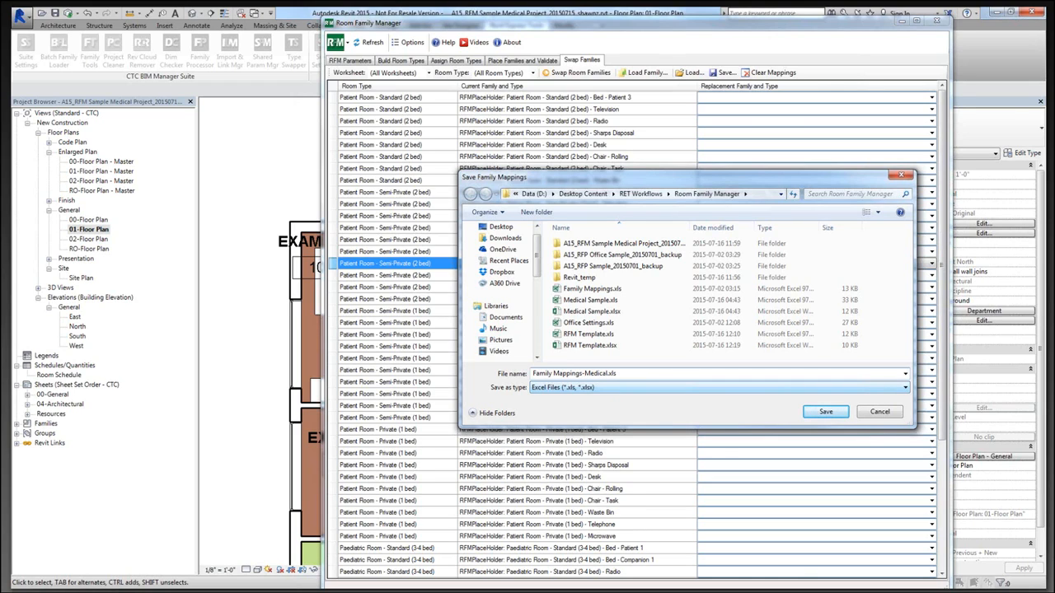
key(Return)
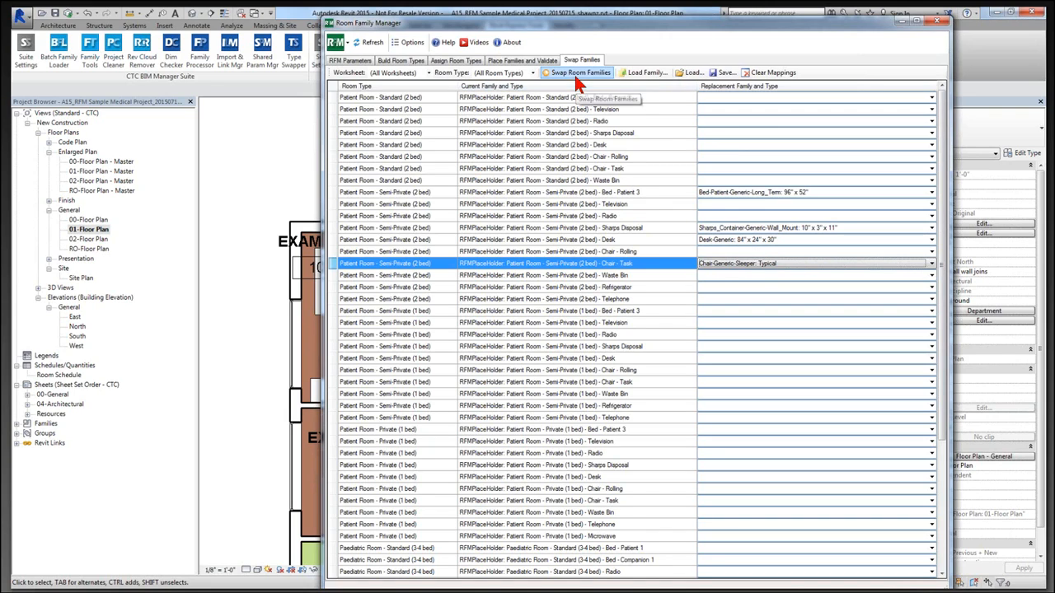
Swap the placeholders for their mapped replacement families, accepting the identical-instance warnings, and close Room Family Manager
drag(595, 32, 770, 33)
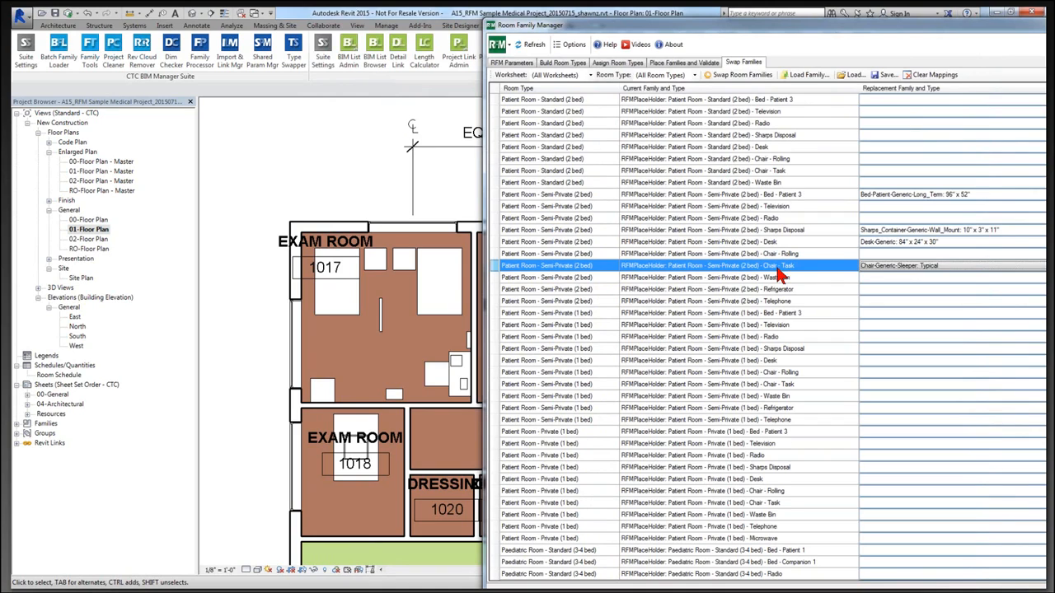
click(740, 74)
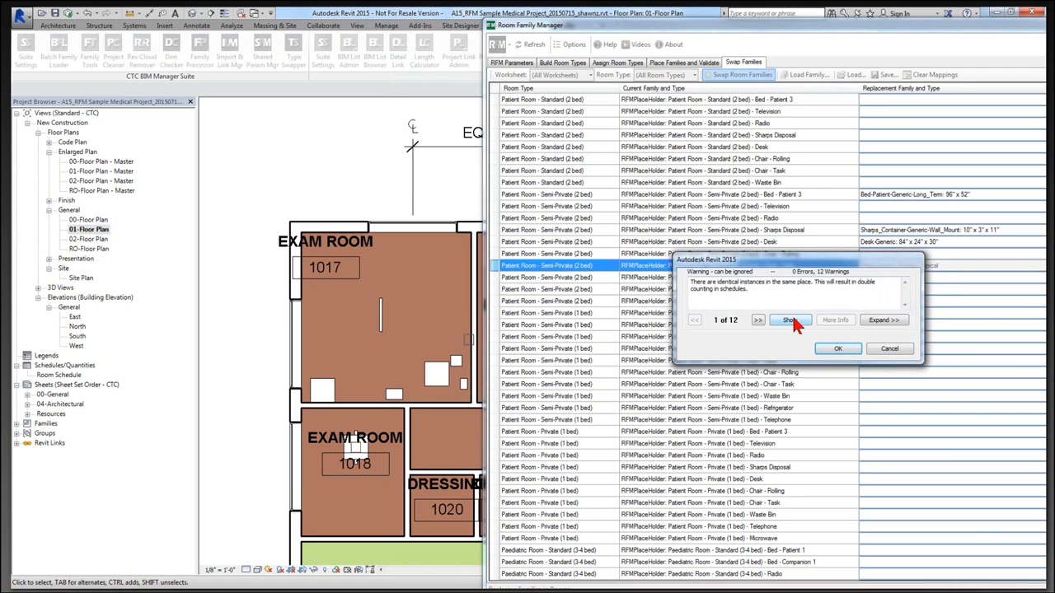
click(835, 347)
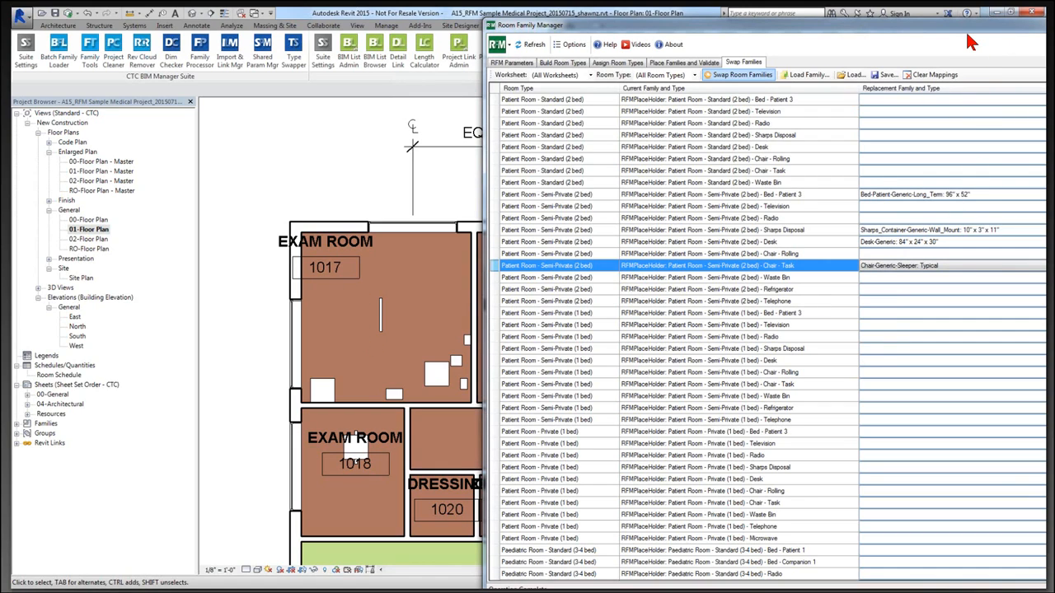
drag(966, 36, 820, 49)
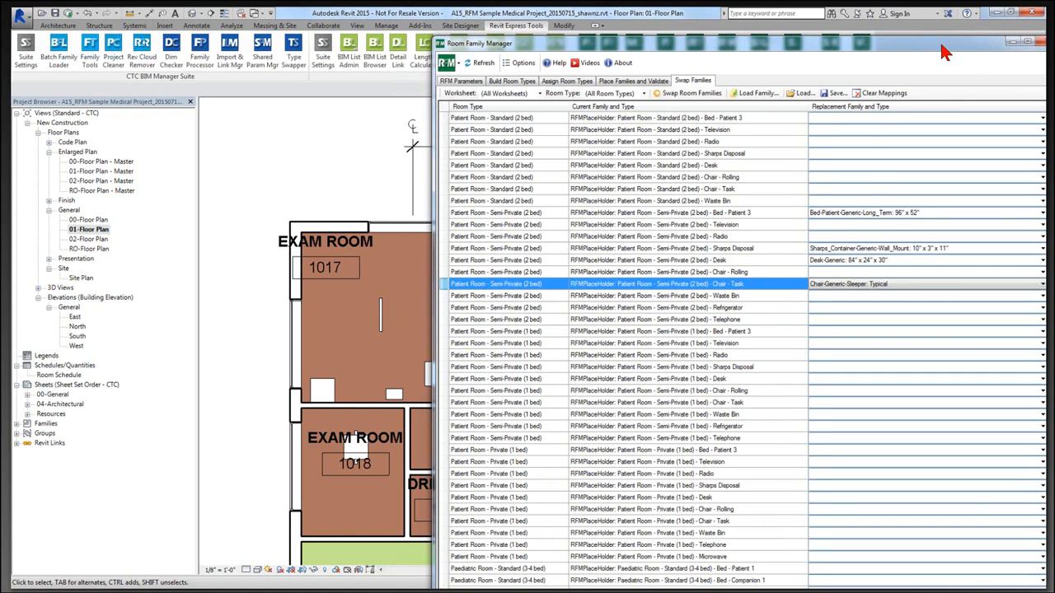
drag(941, 42, 886, 31)
click(998, 33)
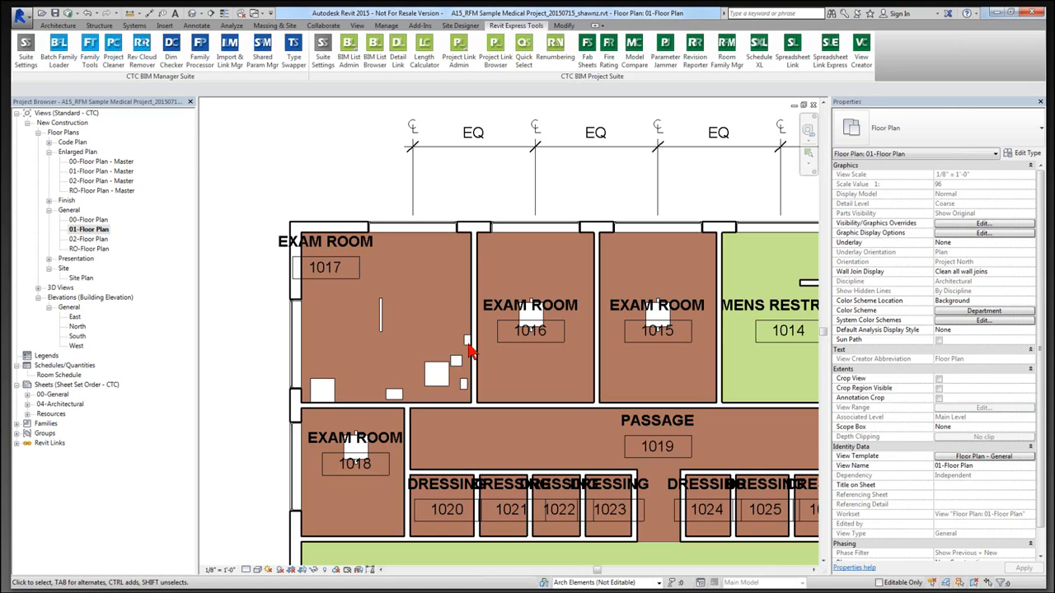
Make the furniture visible through the model category overrides of the Floor Plan - General view template and accept the template changes
click(1019, 460)
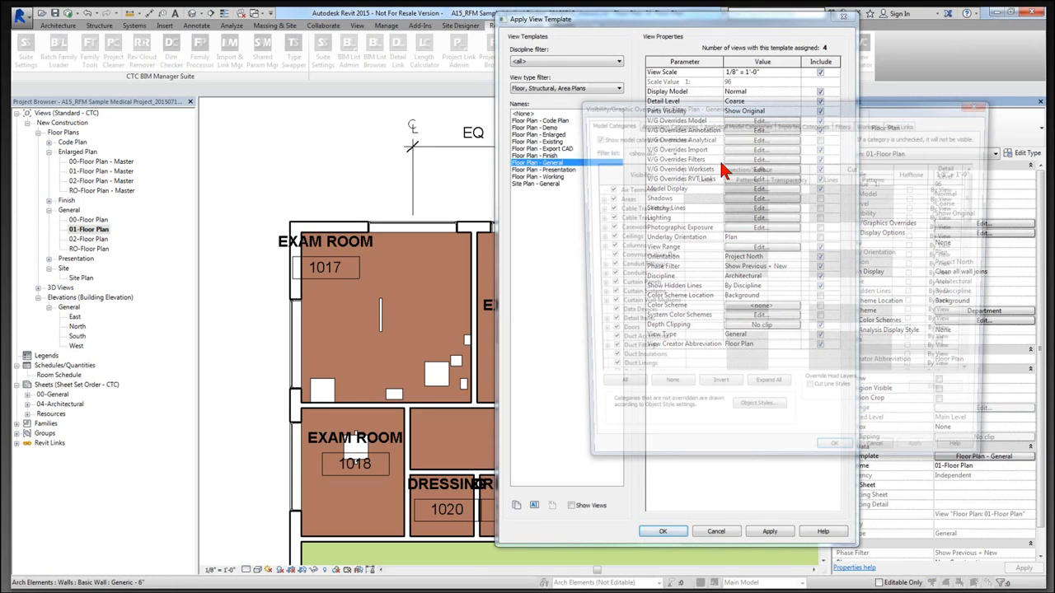
scroll(635, 321, down, 3)
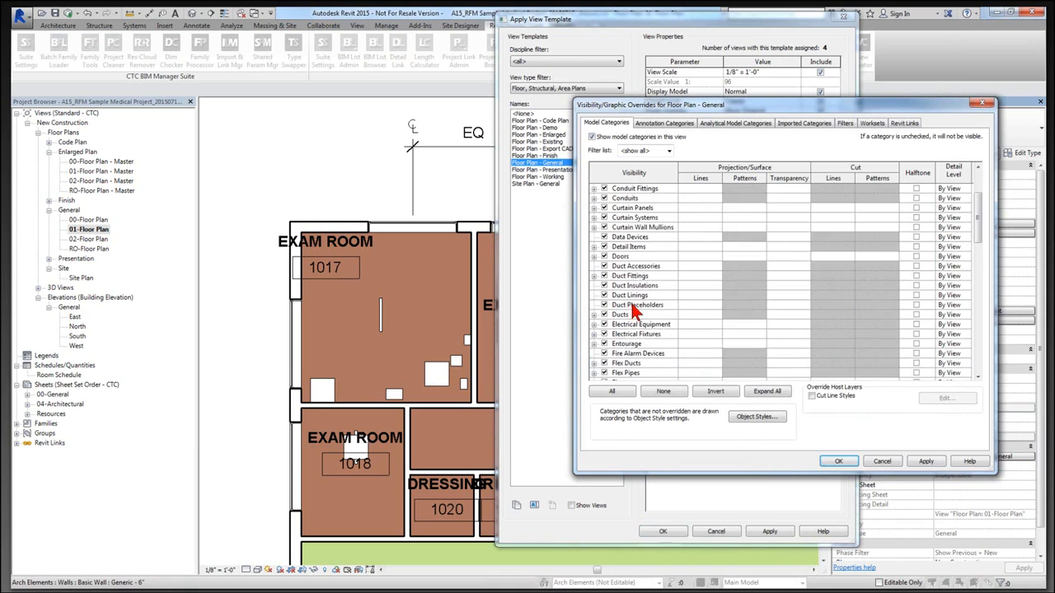
scroll(635, 309, up, 3)
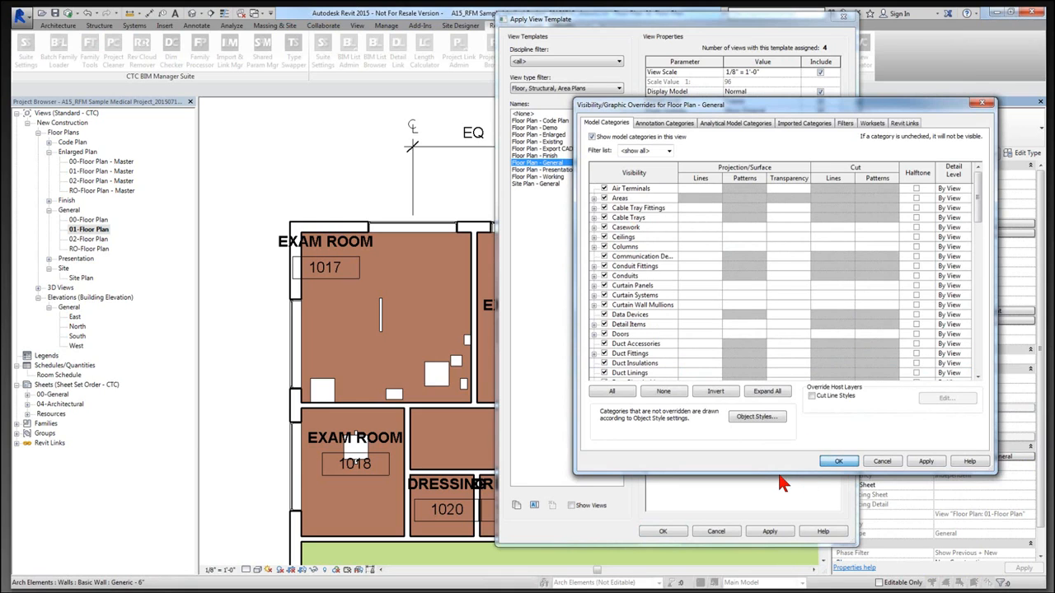
click(838, 460)
click(668, 531)
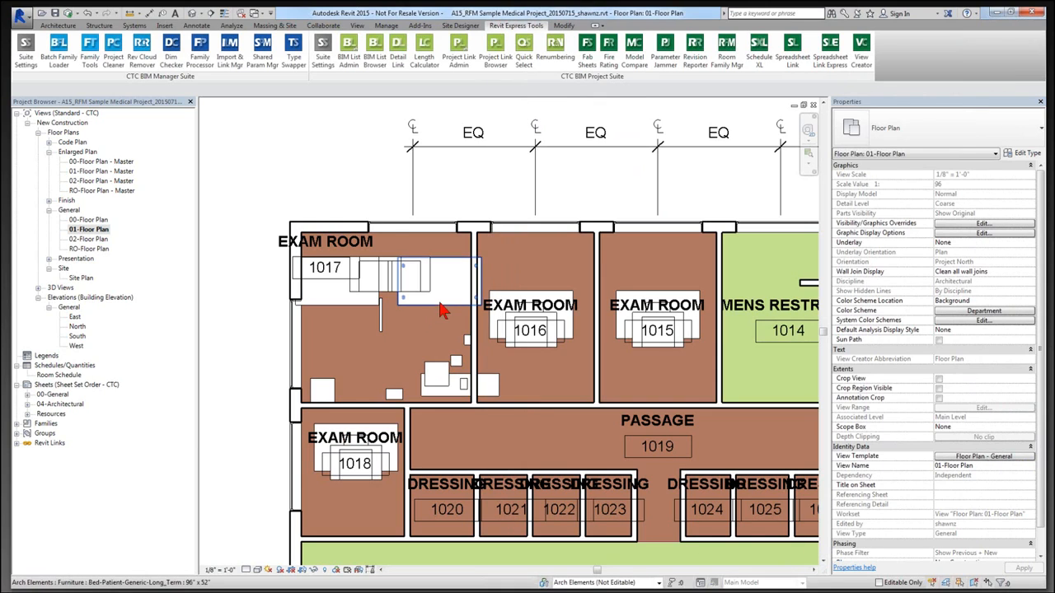
Rotate the two overlapping patient beds in Exam Room 1017 to stand perpendicular to the window wall, one on each side
click(442, 309)
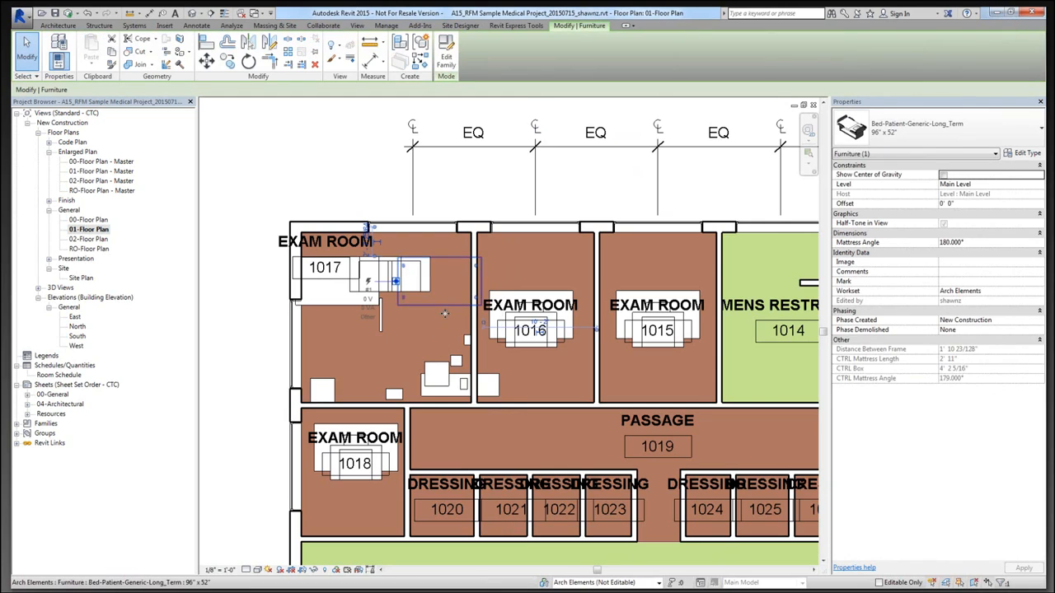
key(space)
drag(446, 323, 353, 307)
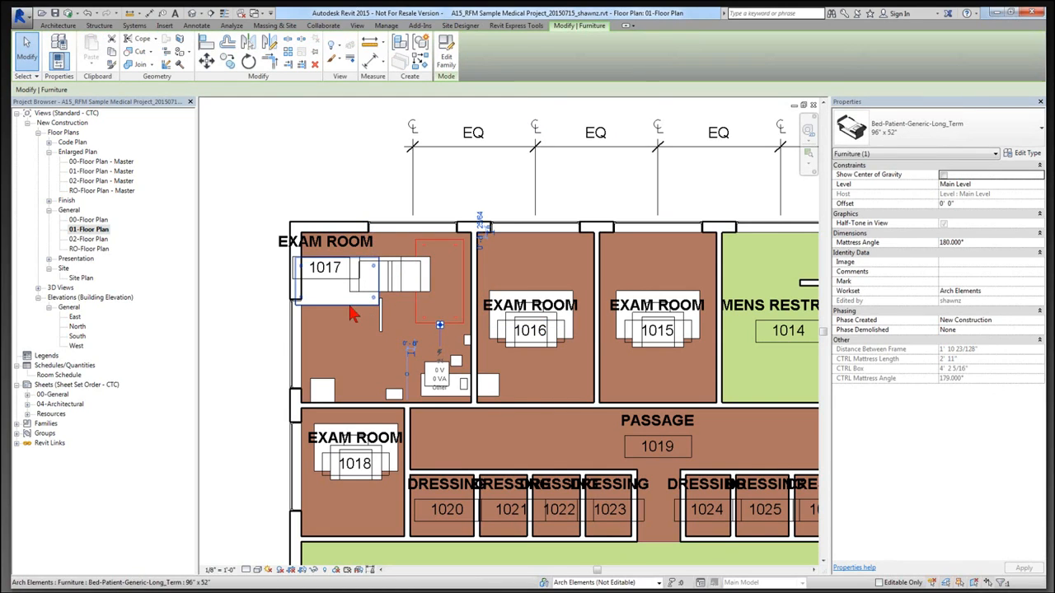
Rotate the television placeholder in Exam Room 1017 and place it against the wall shared with Exam Room 1018
click(412, 295)
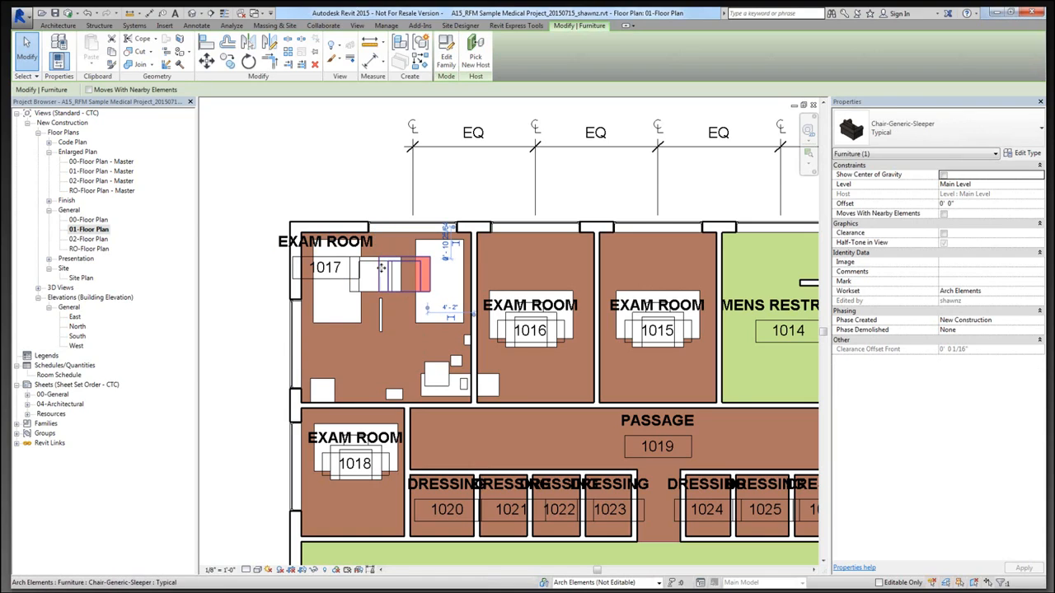
click(380, 327)
drag(381, 327, 366, 404)
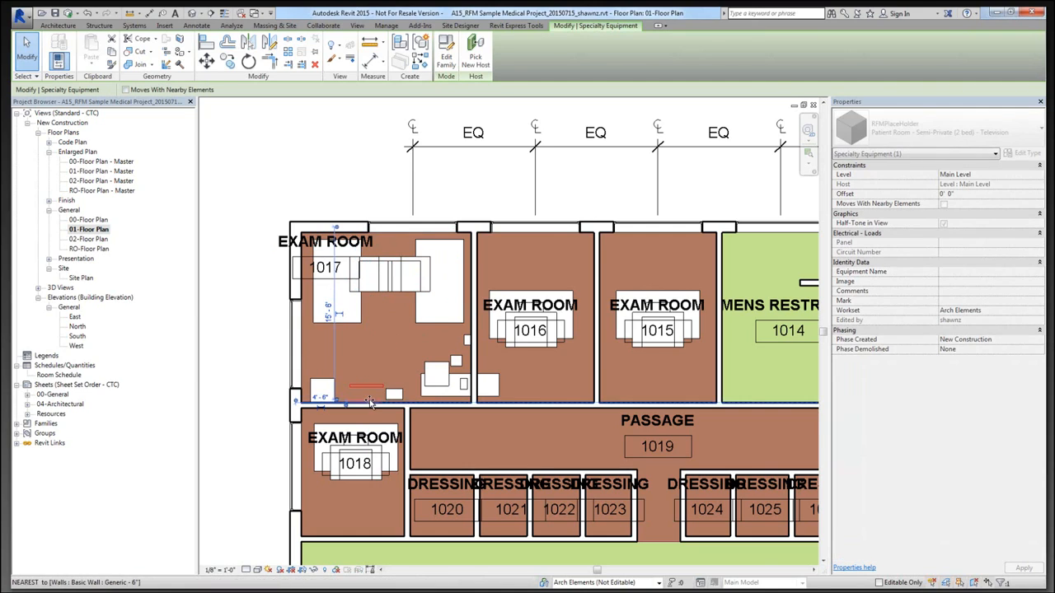
Identify the sharps container and waste bin in Exam Room 1017, and rotate the desk against the wall shared with Exam Room 1016
click(467, 340)
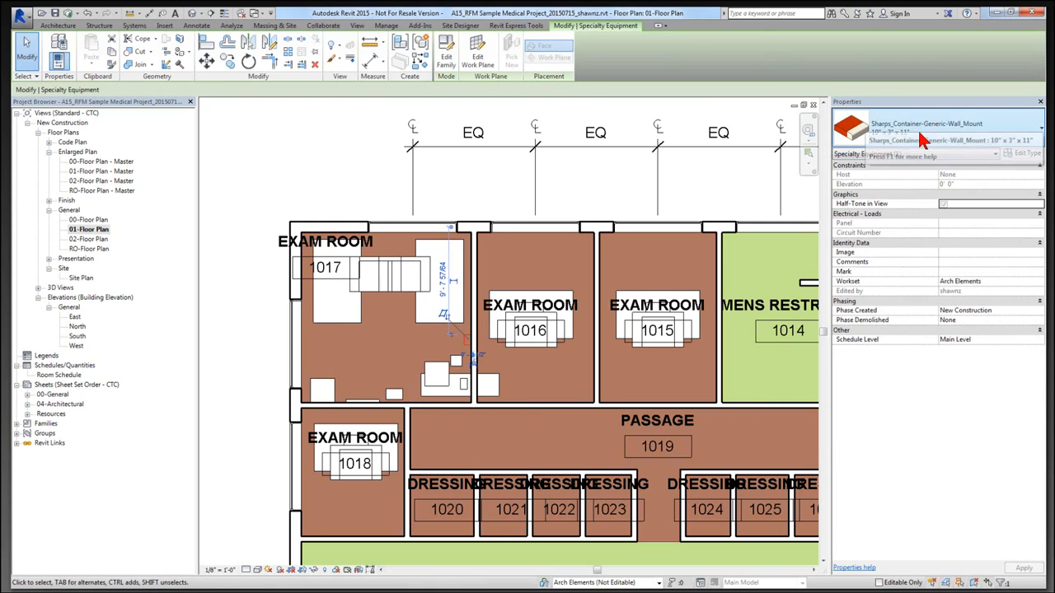
click(392, 395)
click(393, 396)
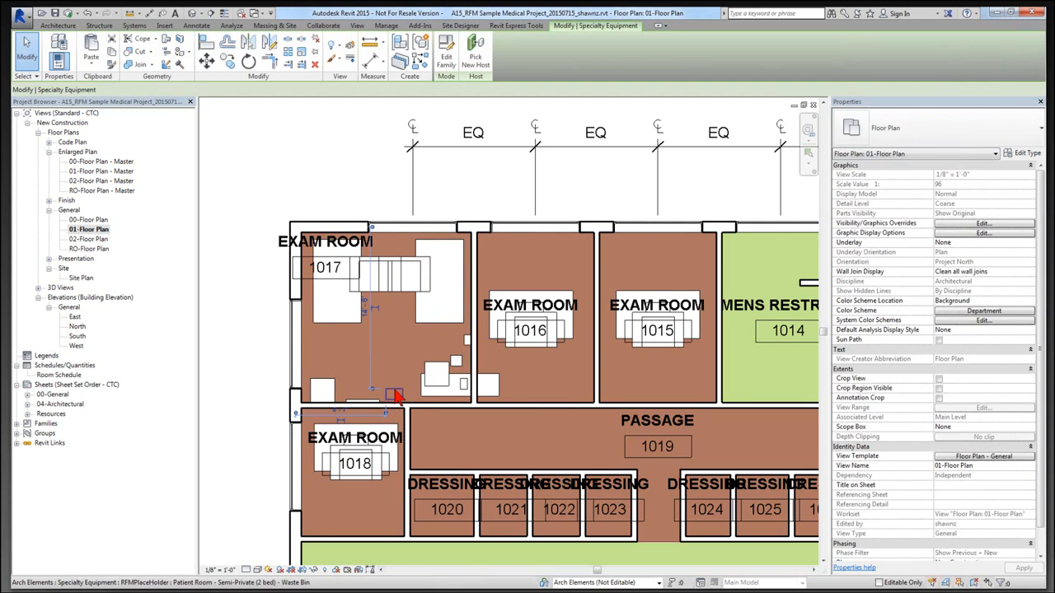
click(401, 360)
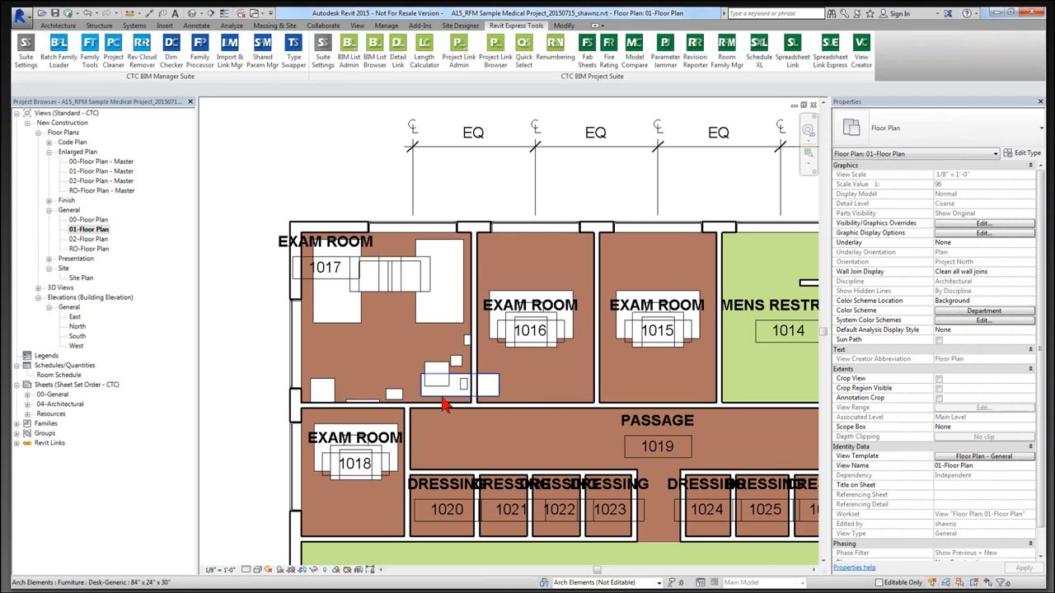
click(445, 399)
key(space)
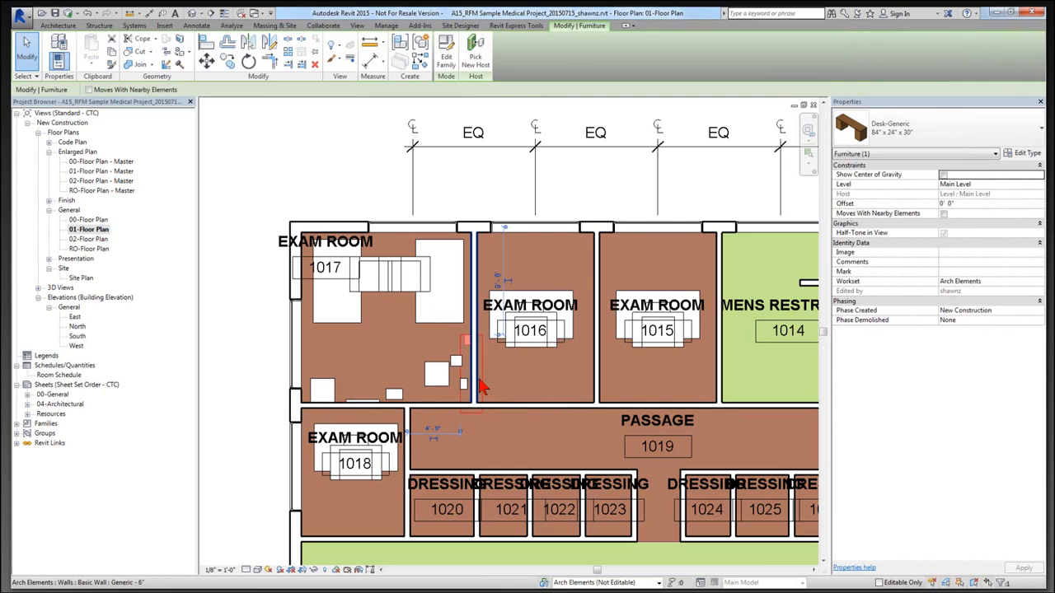
drag(471, 373, 461, 365)
key(Escape)
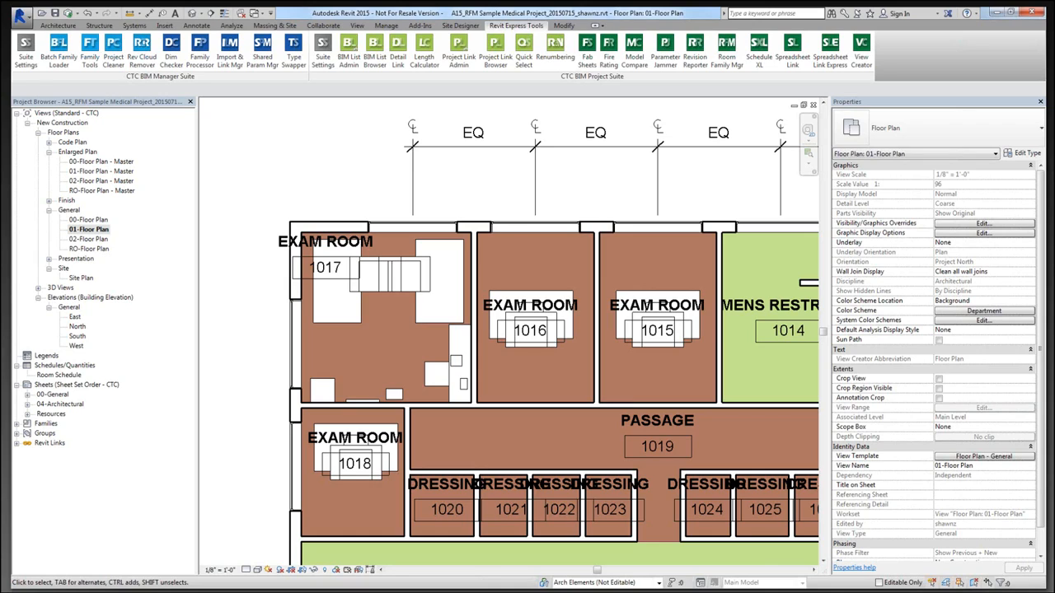
Reopen Room Family Manager and review the family placement options for exam room 1015
click(722, 66)
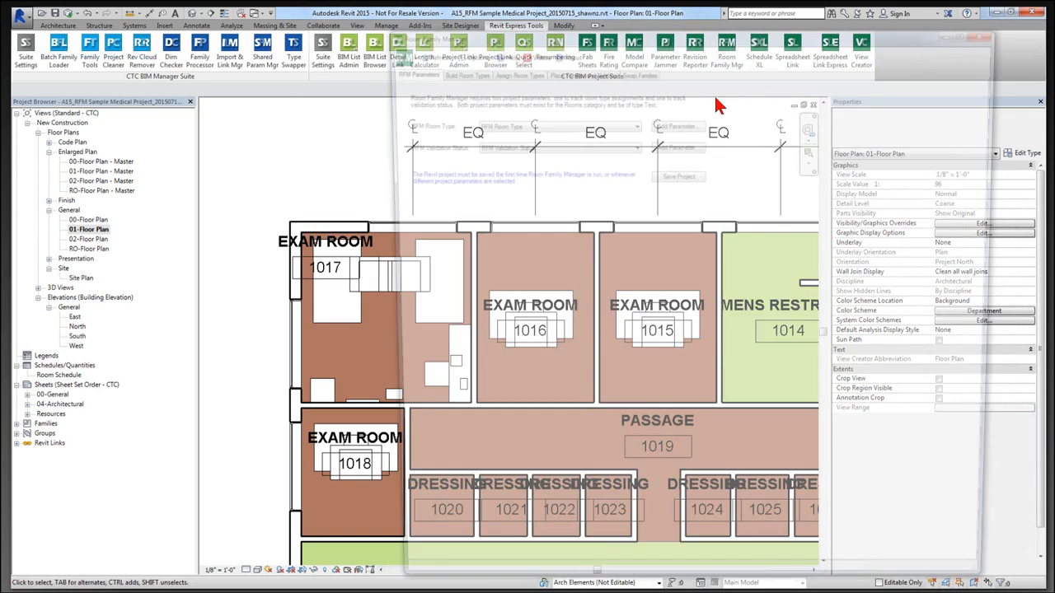
click(564, 70)
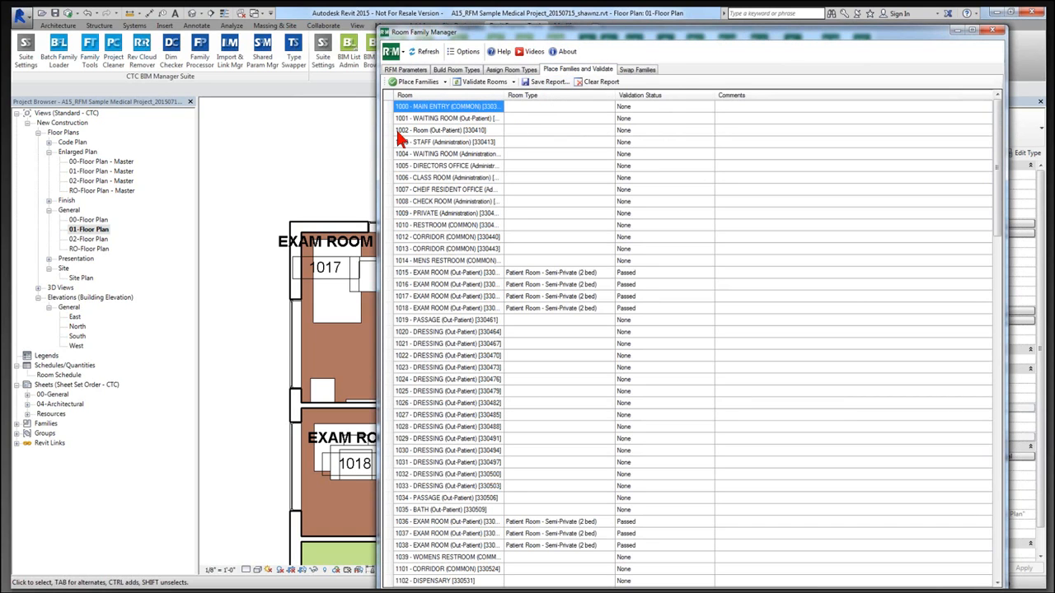
click(387, 272)
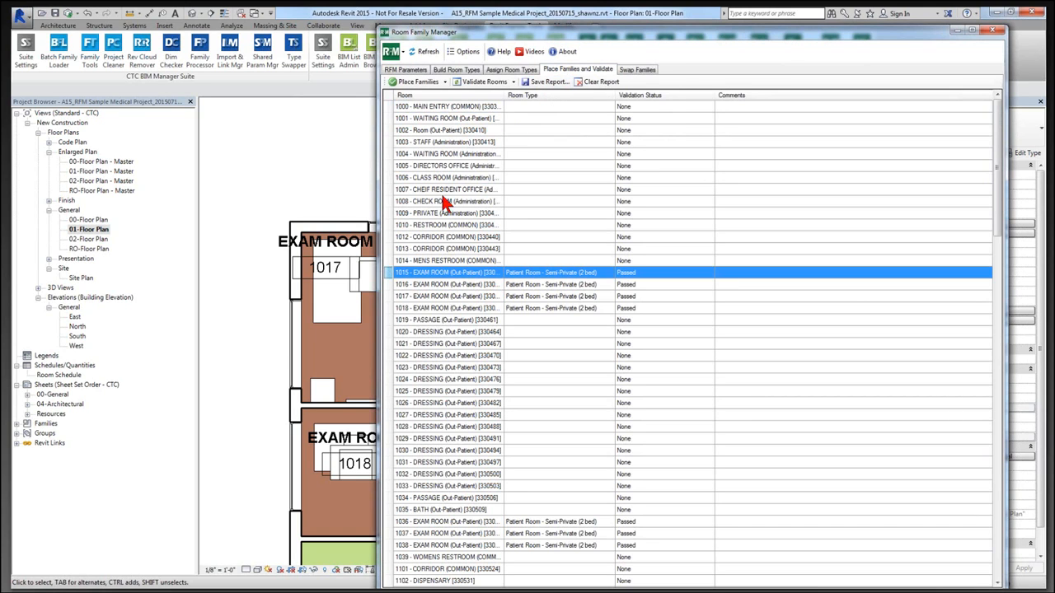
click(445, 83)
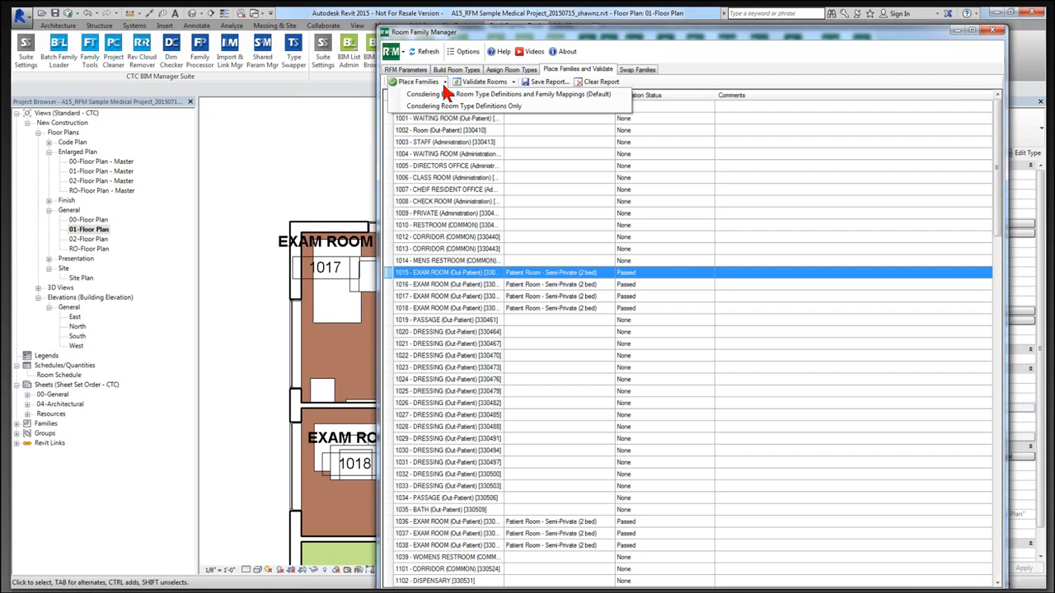
click(435, 94)
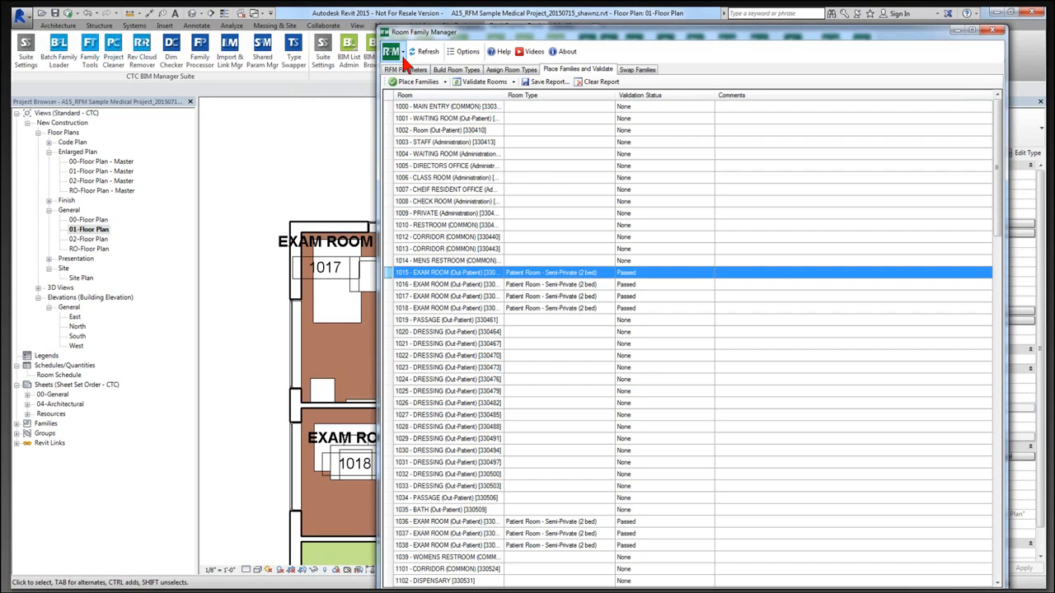
Review where features can be requested and bugs reported in Room Family Manager, and close it
click(402, 53)
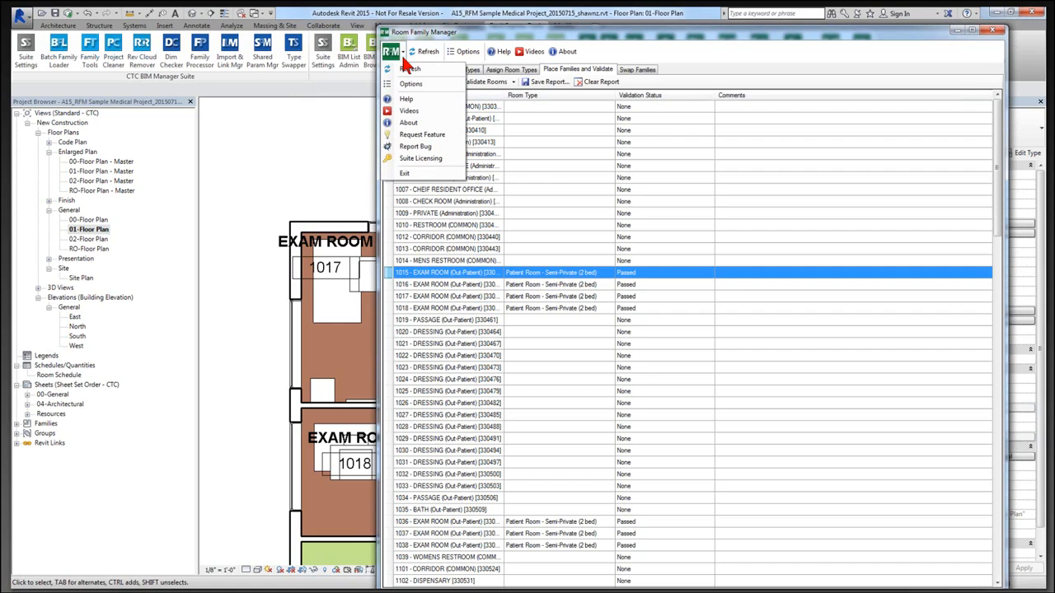
click(421, 134)
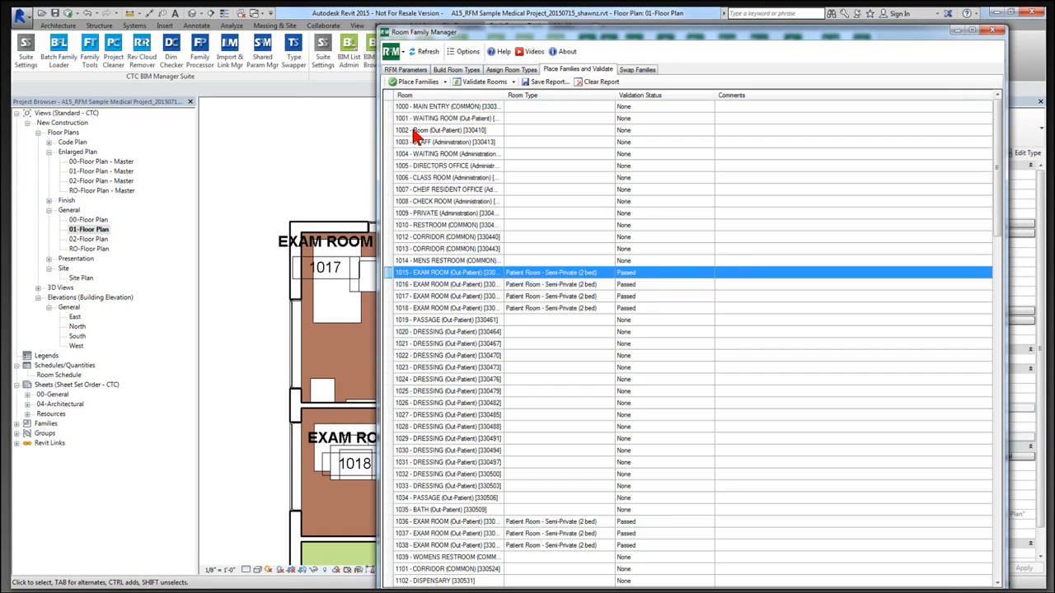
click(393, 51)
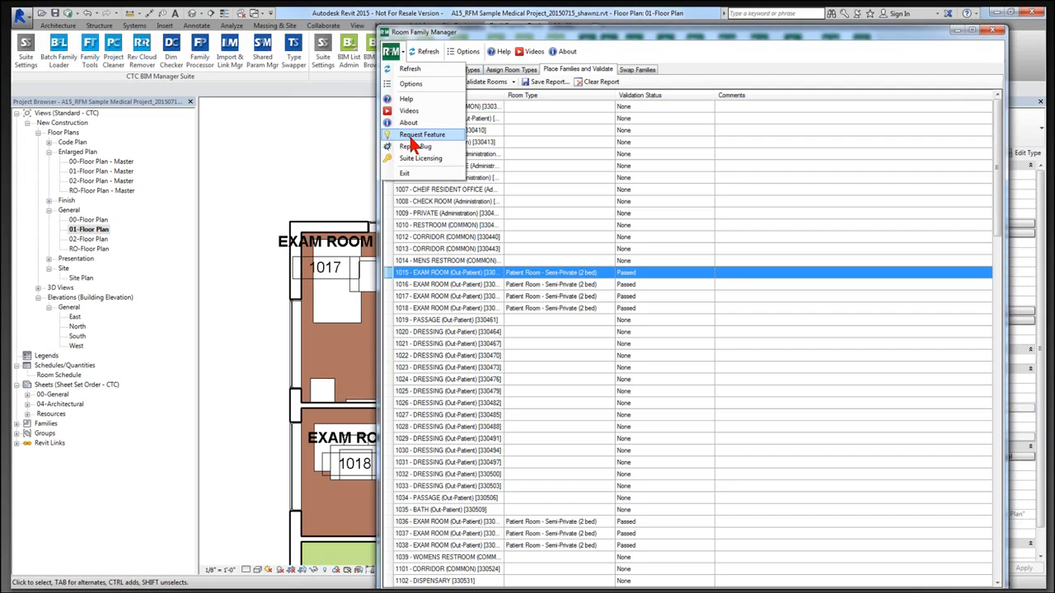
click(347, 168)
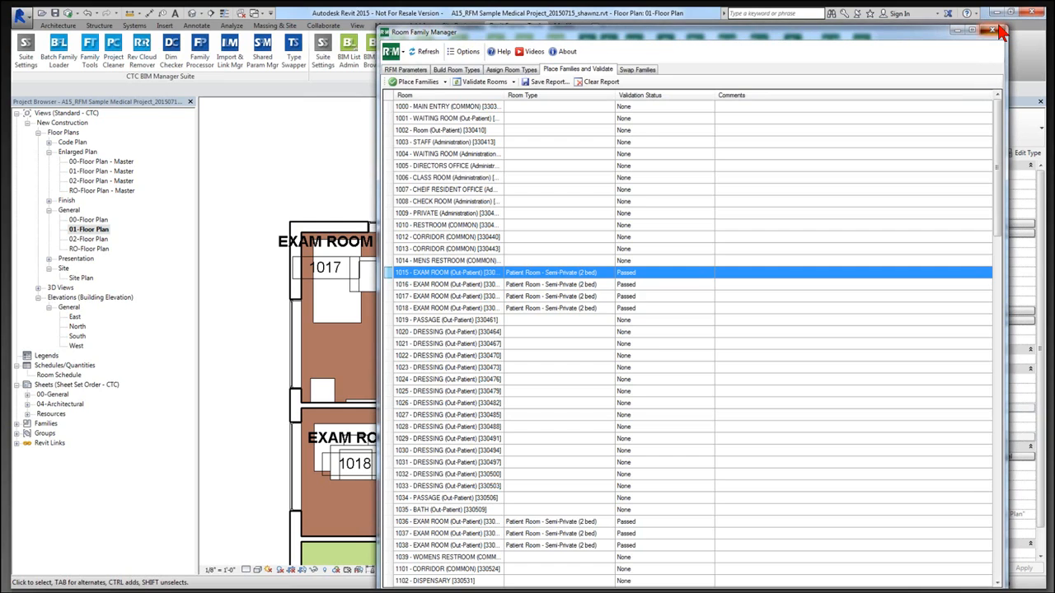
click(1000, 32)
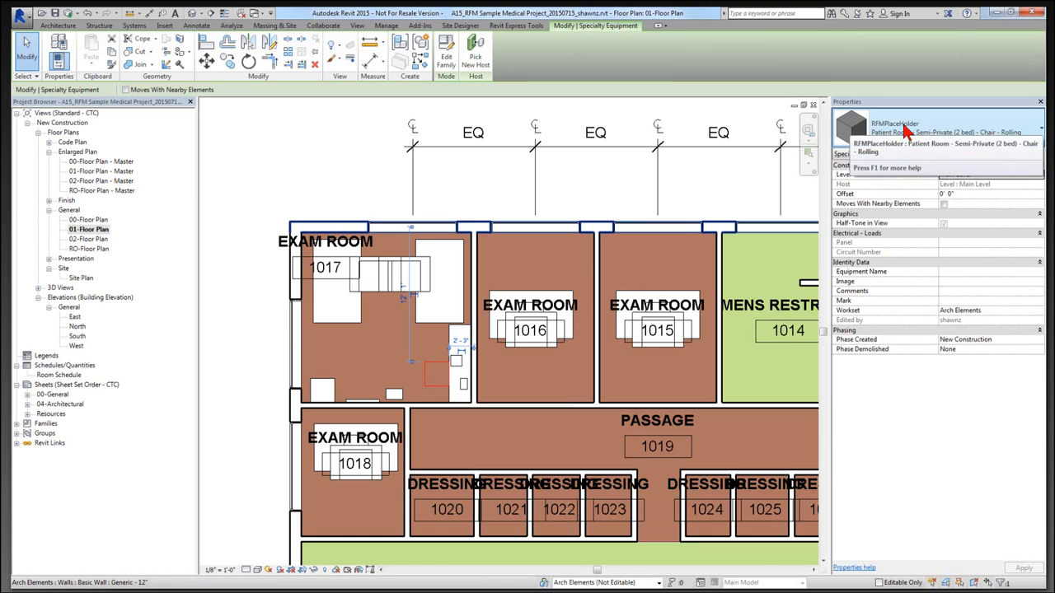
Delete all the stacked furniture and placeholders from Exam Room 1015
click(425, 328)
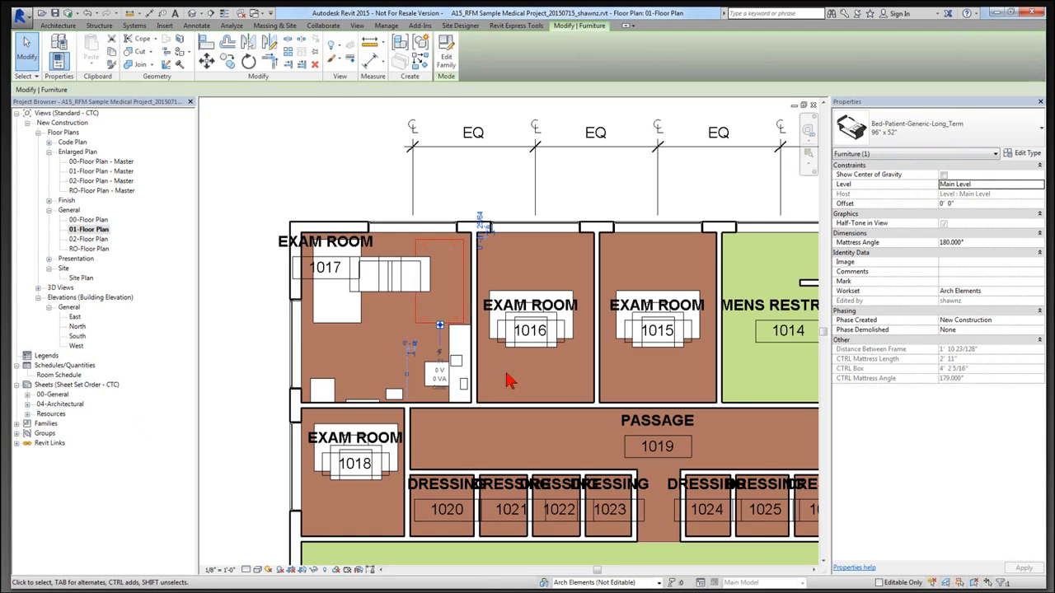
key(Escape)
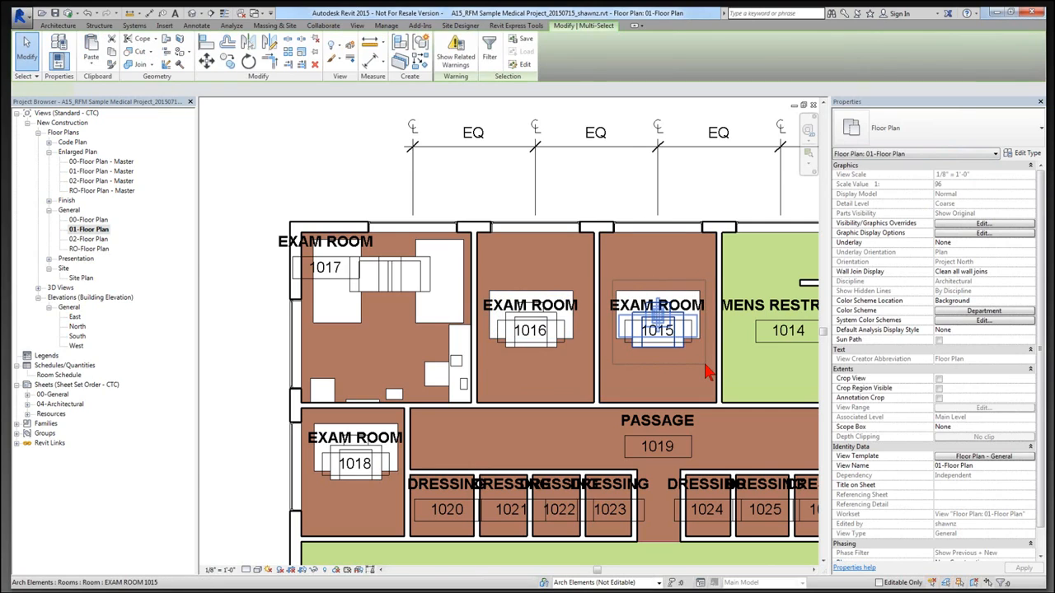
click(701, 333)
key(Delete)
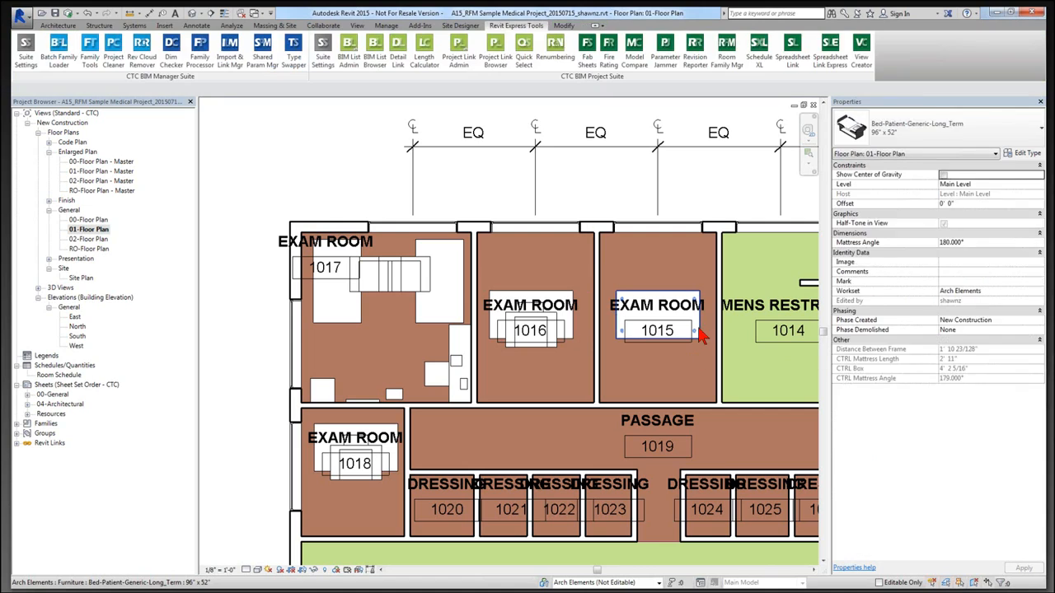
click(701, 335)
key(Delete)
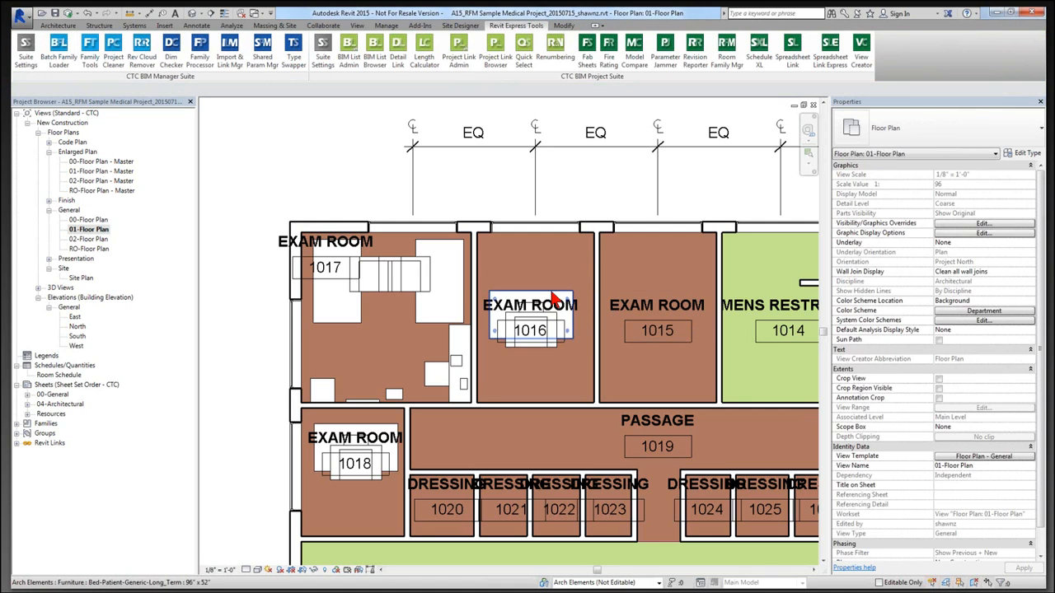
Spread out the stacked furniture in Exam Room 1016, with one bed by the window, the other rotated beside room 1015, and the sleeper chair opposite
click(541, 337)
drag(562, 254, 563, 246)
click(574, 332)
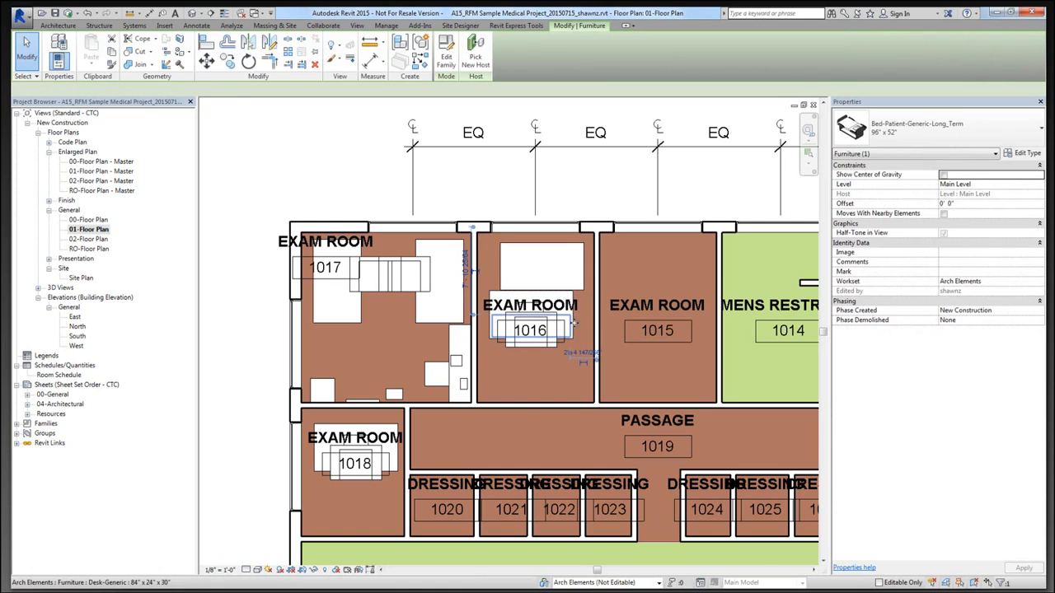
click(573, 331)
key(space)
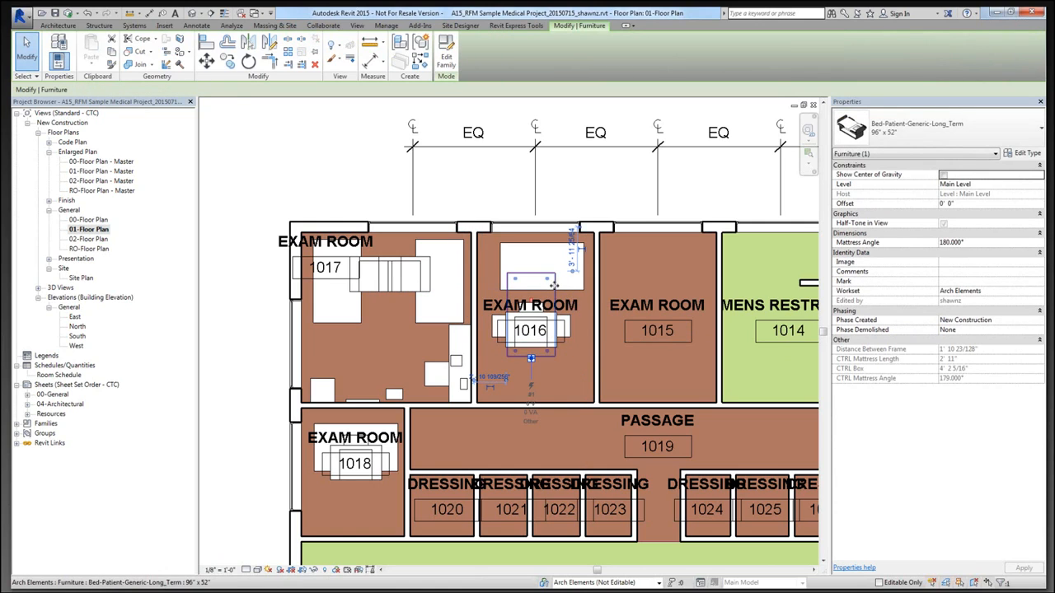
drag(556, 286, 589, 314)
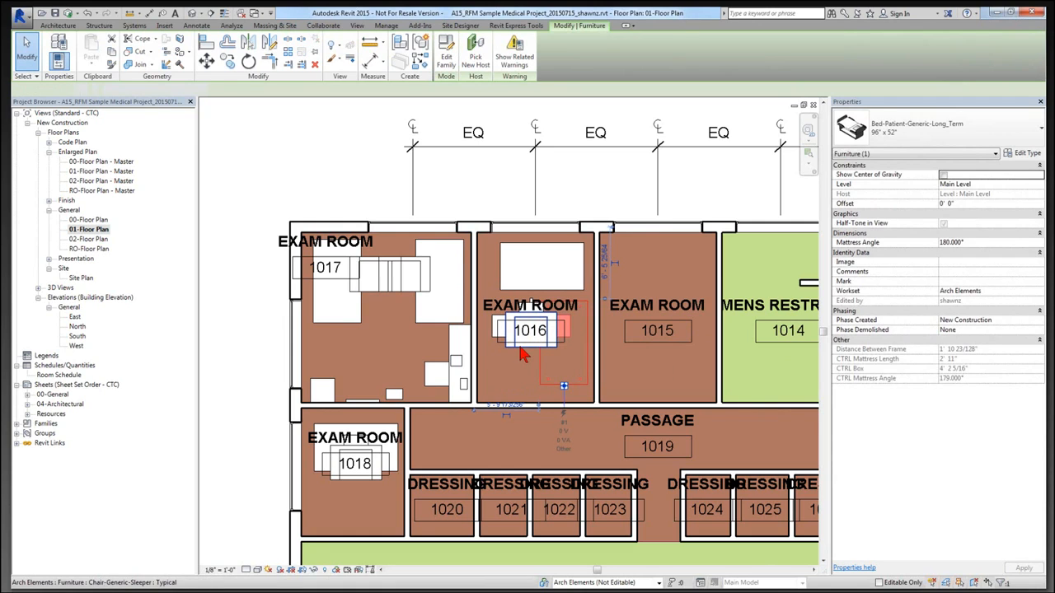
drag(520, 348, 499, 380)
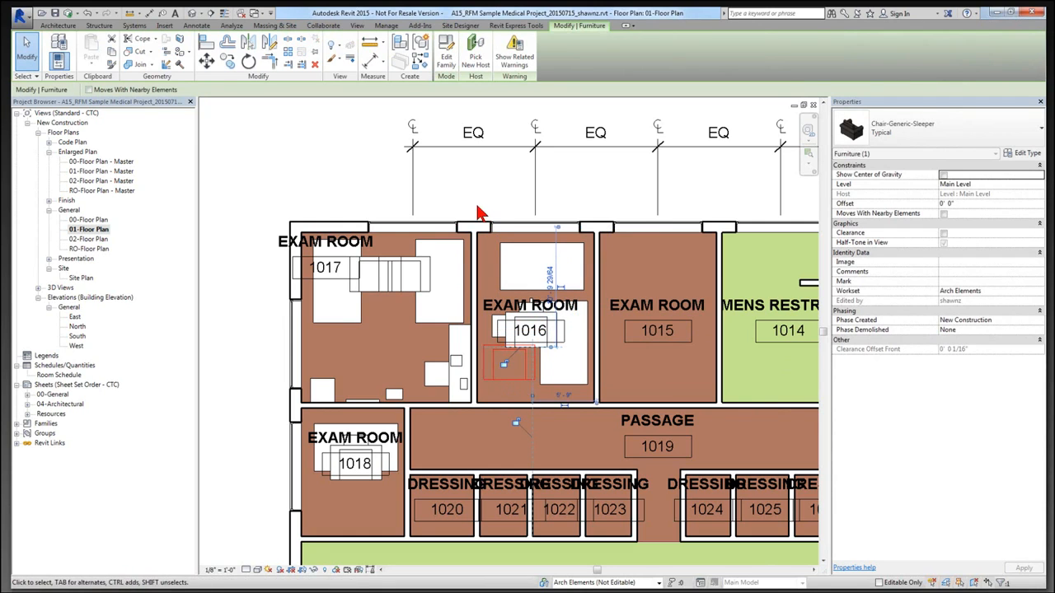
Group all the furniture and placeholders in Exam Room 1016 into a model group named Semi-Private Paitent Room 2 Bed
drag(478, 207, 592, 400)
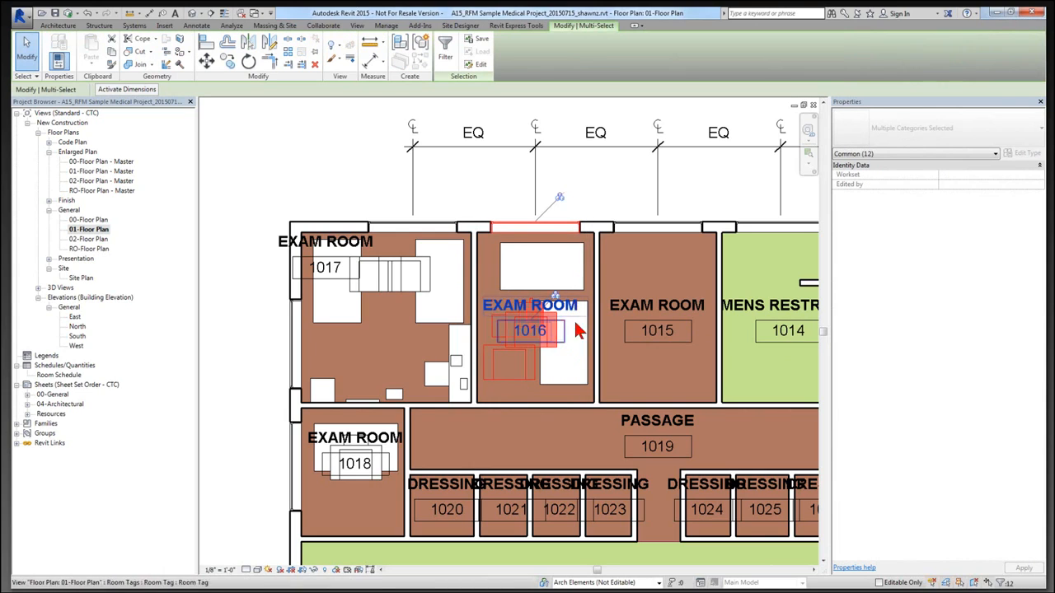
shift+click(556, 224)
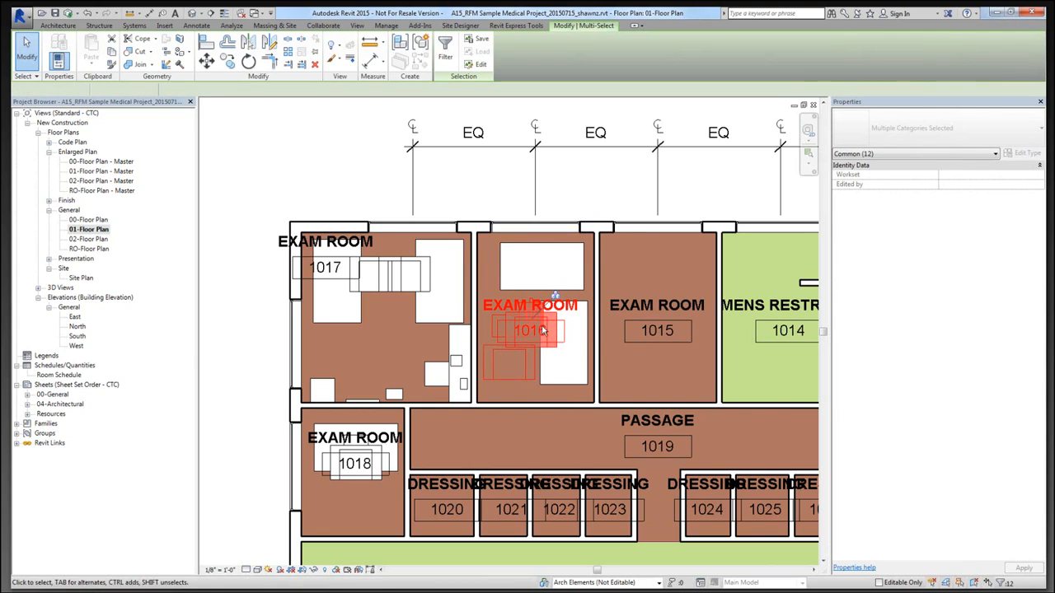
shift+click(493, 326)
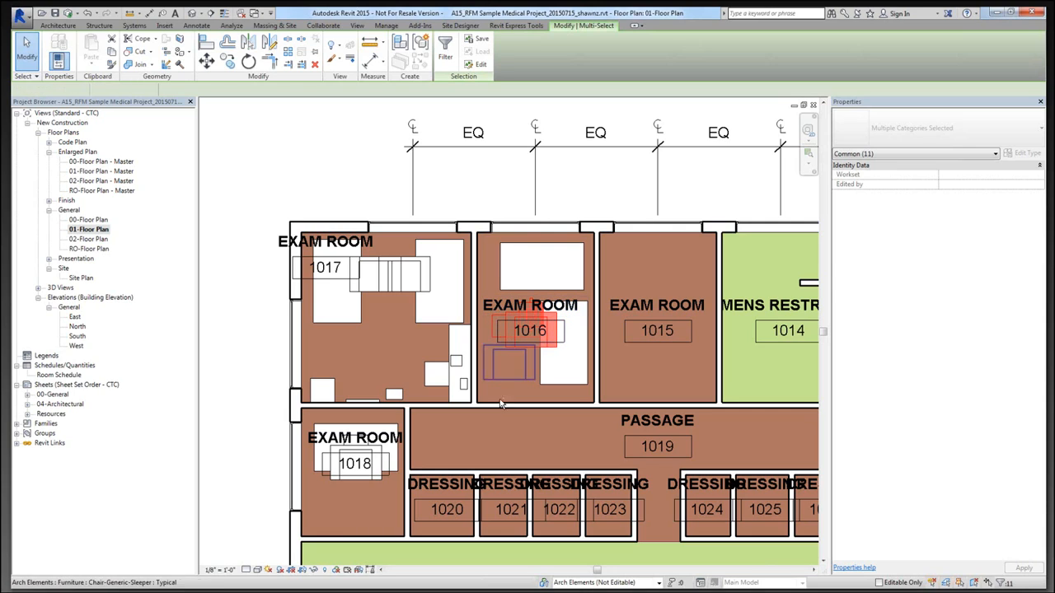
ctrl+click(580, 381)
ctrl+click(585, 262)
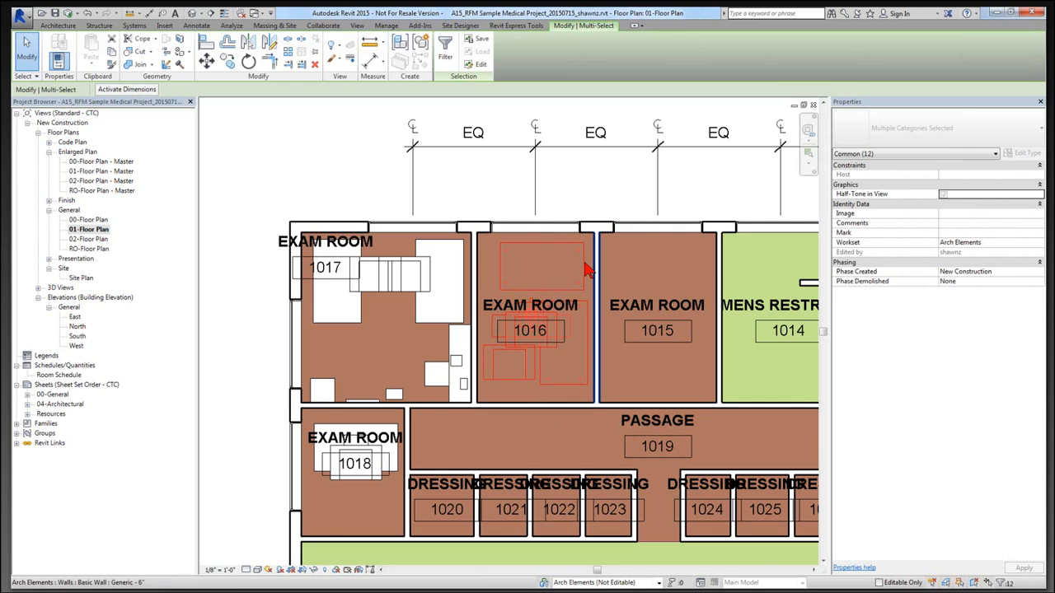
click(421, 42)
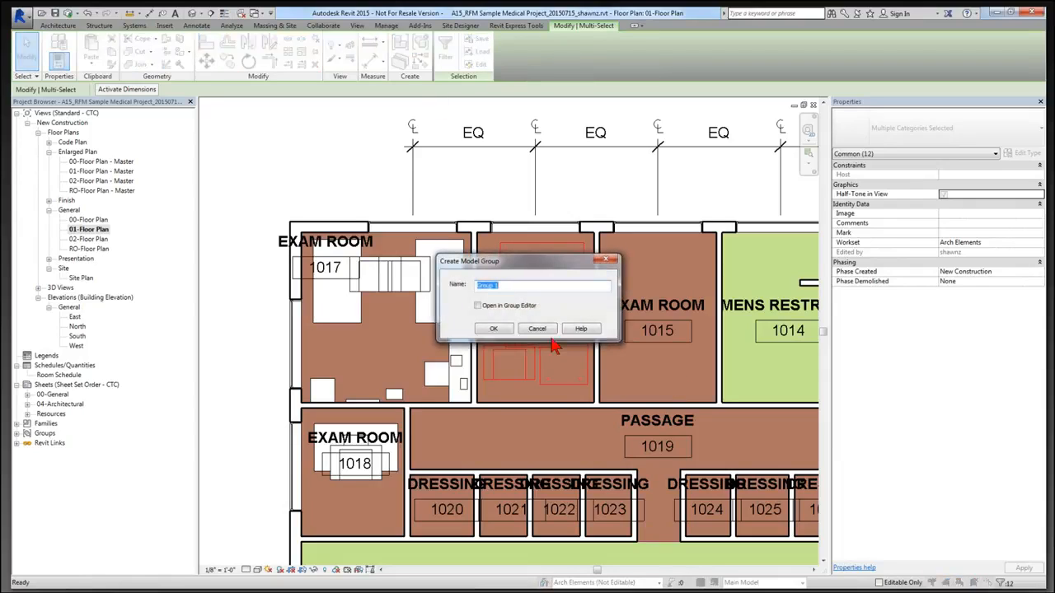
text(P)
key(BackSpace)
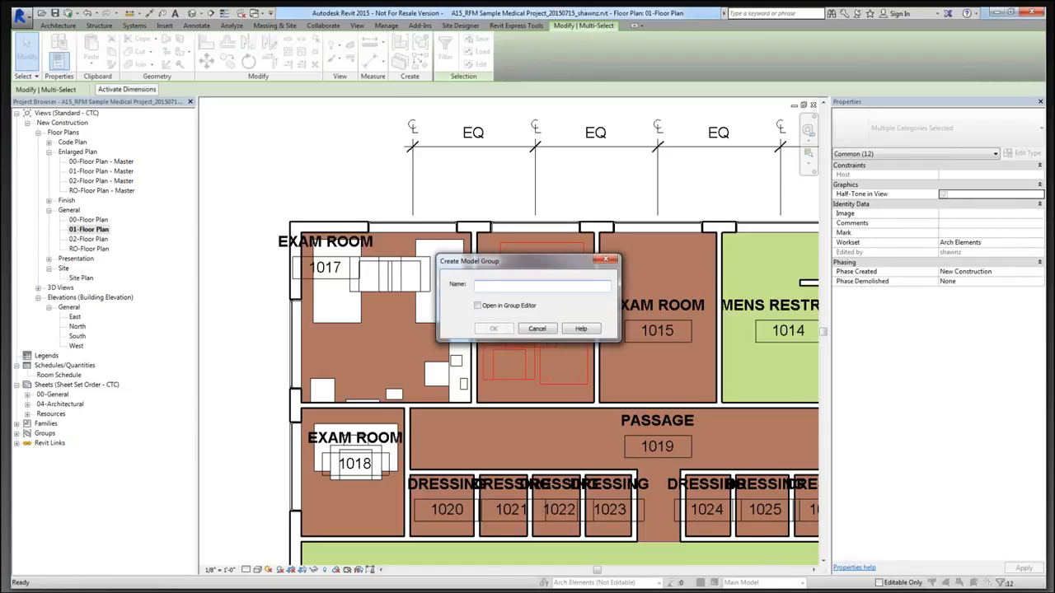
text(Semi-Private Paitent Ro)
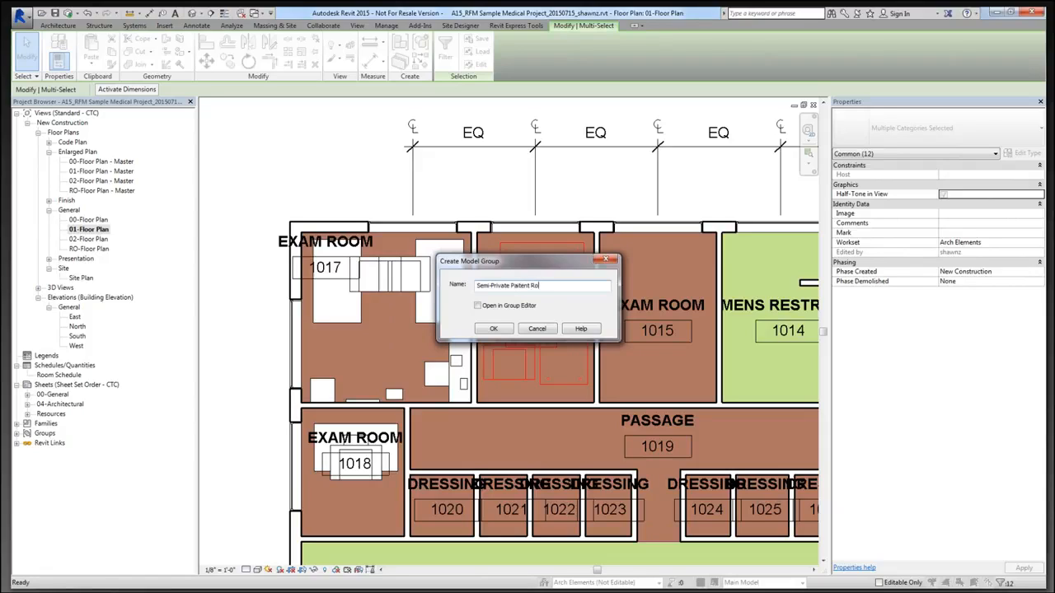
text(om 2 Bed)
key(Return)
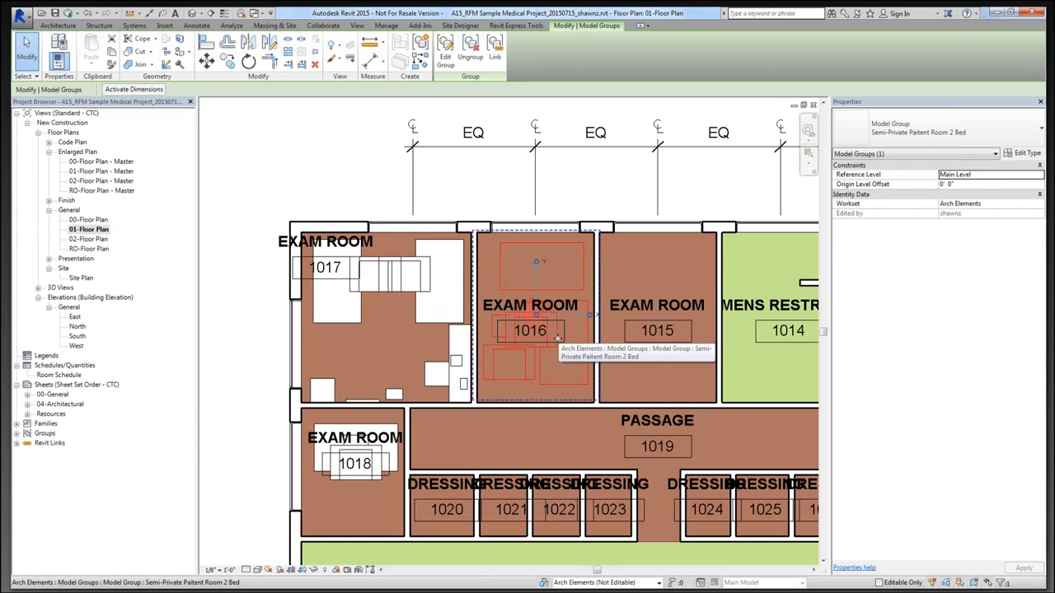
Copy the Semi-Private Paitent Room 2 Bed group from Exam Room 1016 to the same position in Exam Room 1015
key(m)
key(v)
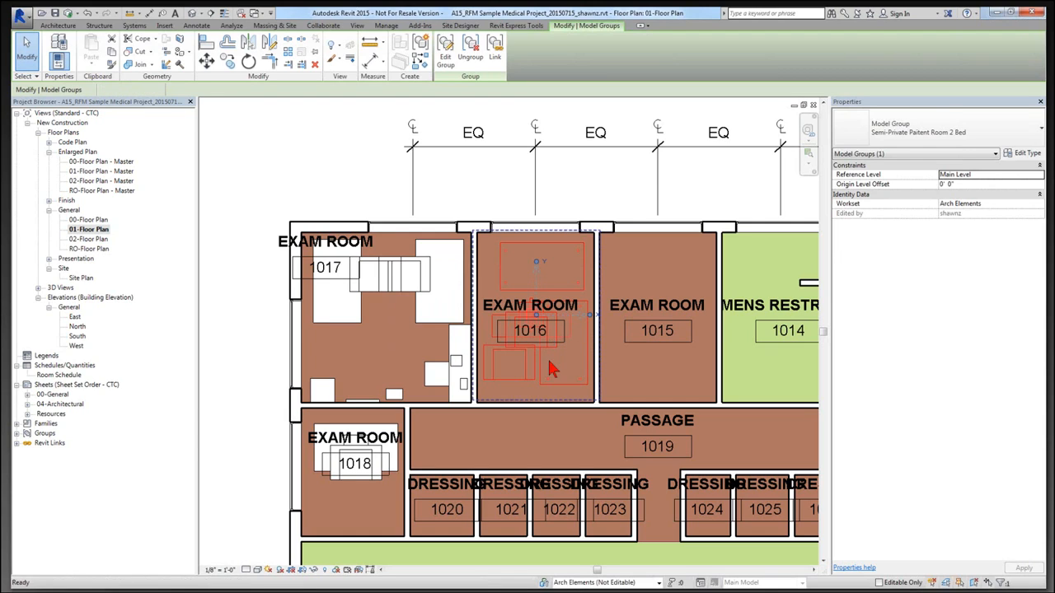
click(559, 363)
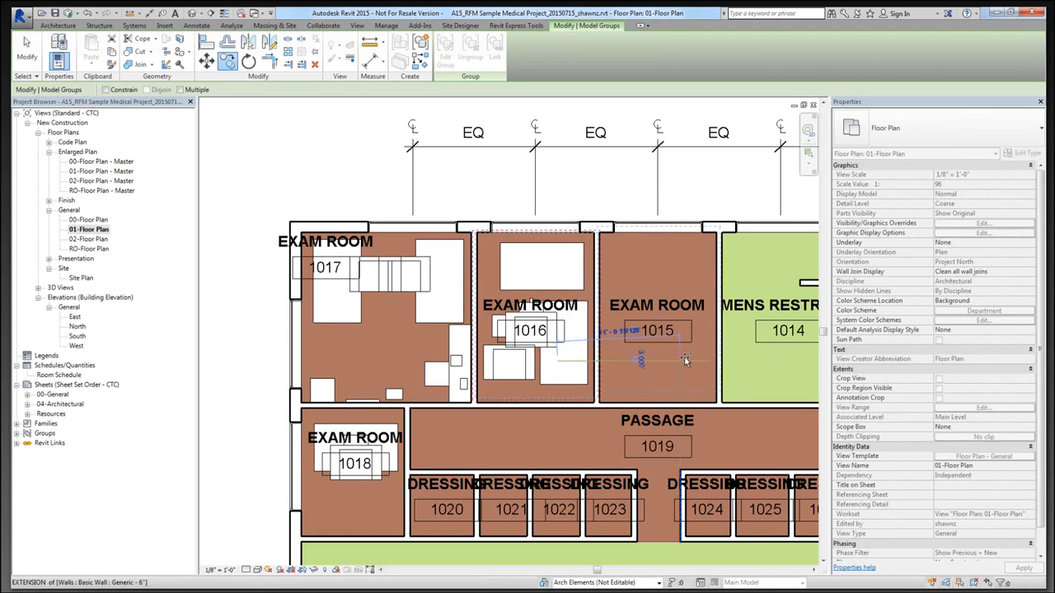
click(680, 364)
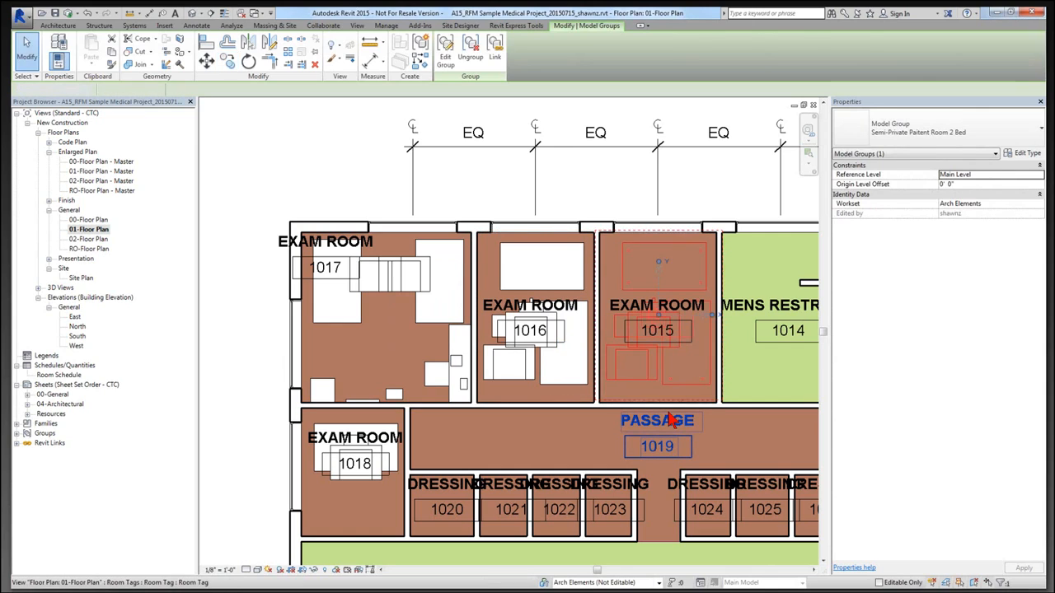
key(Escape)
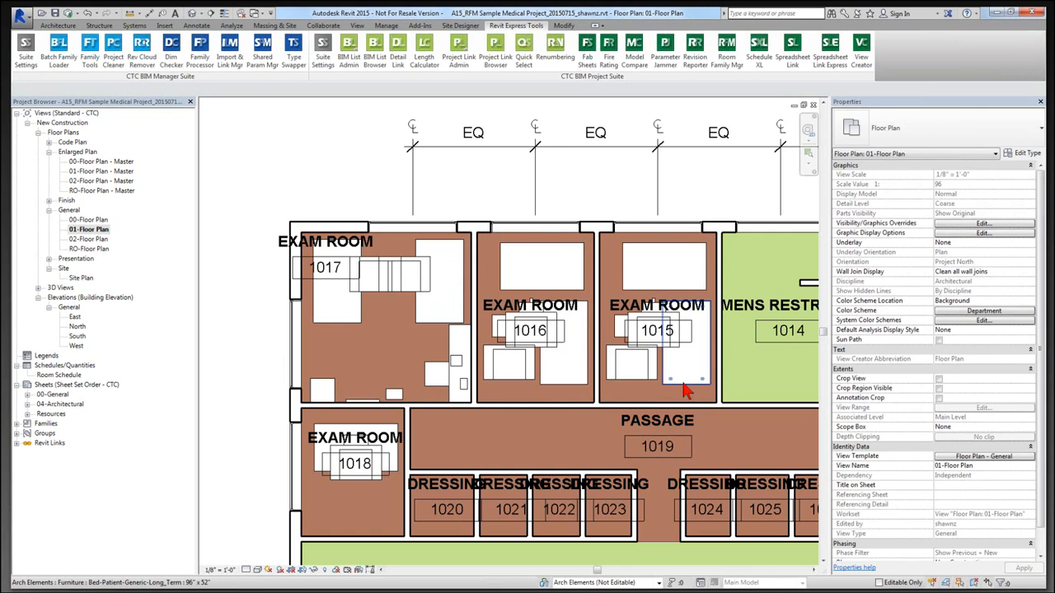
click(703, 385)
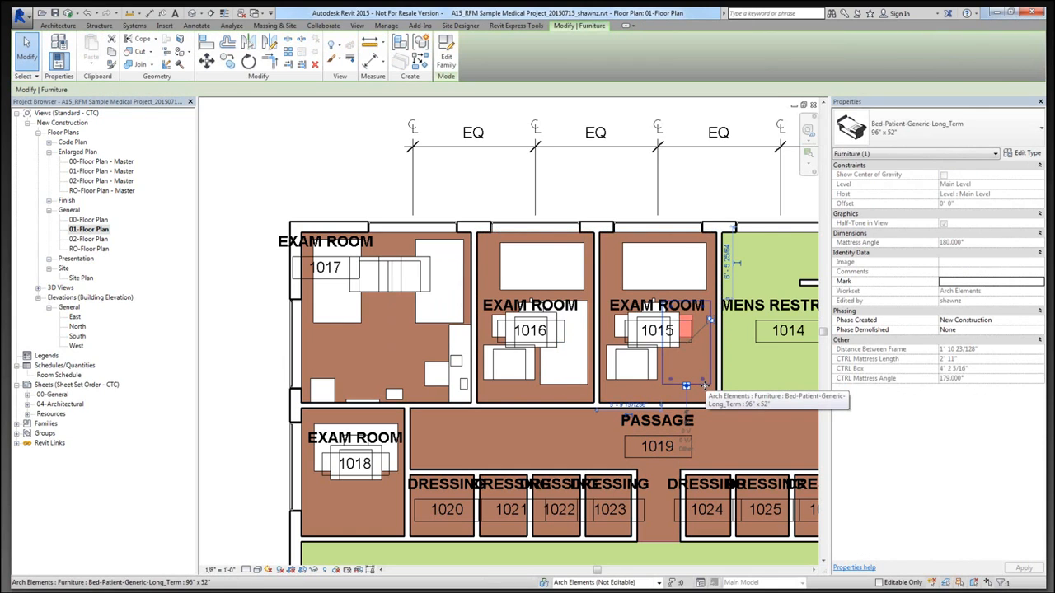
key(Delete)
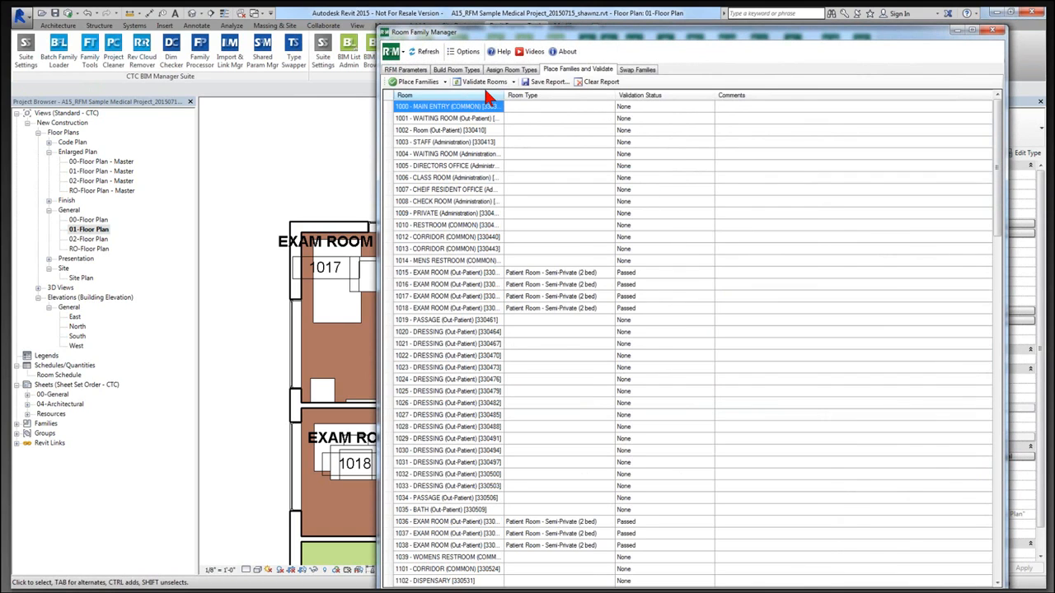
Validate the rooms in Room Family Manager and sort the results by room type in descending order
click(485, 81)
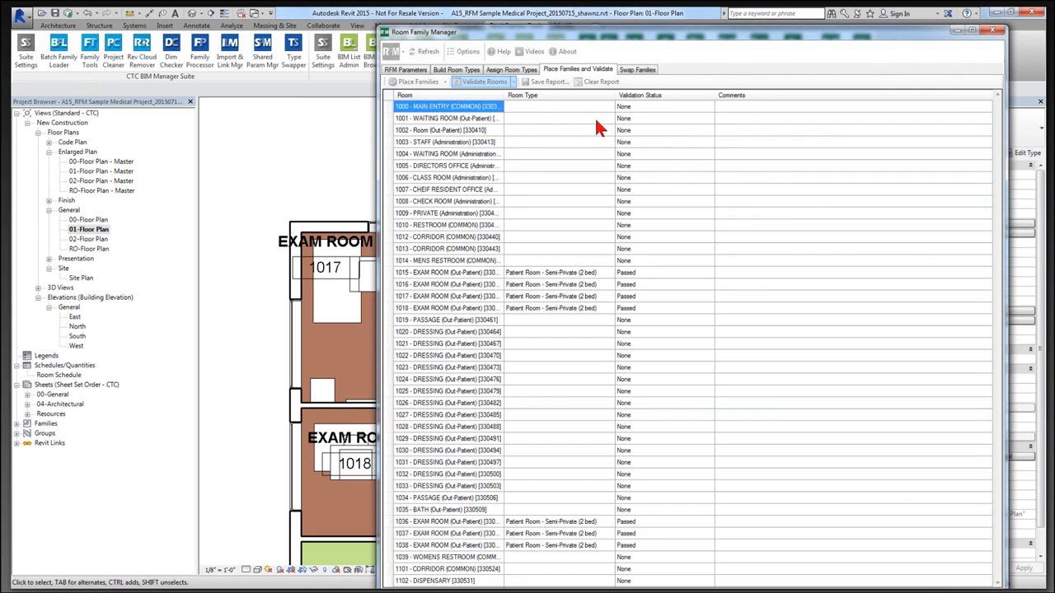
click(550, 92)
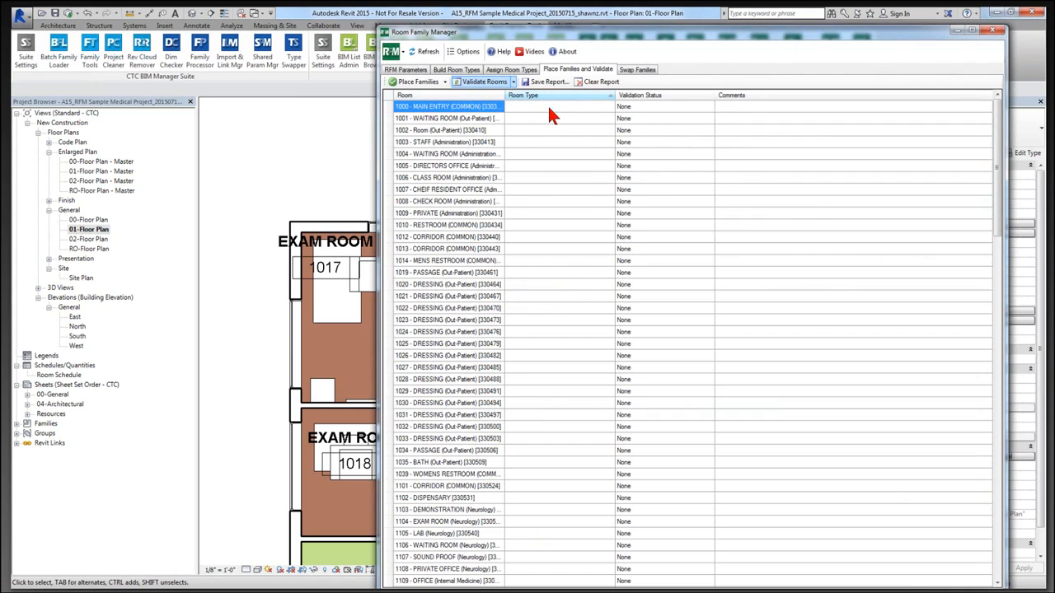
click(546, 96)
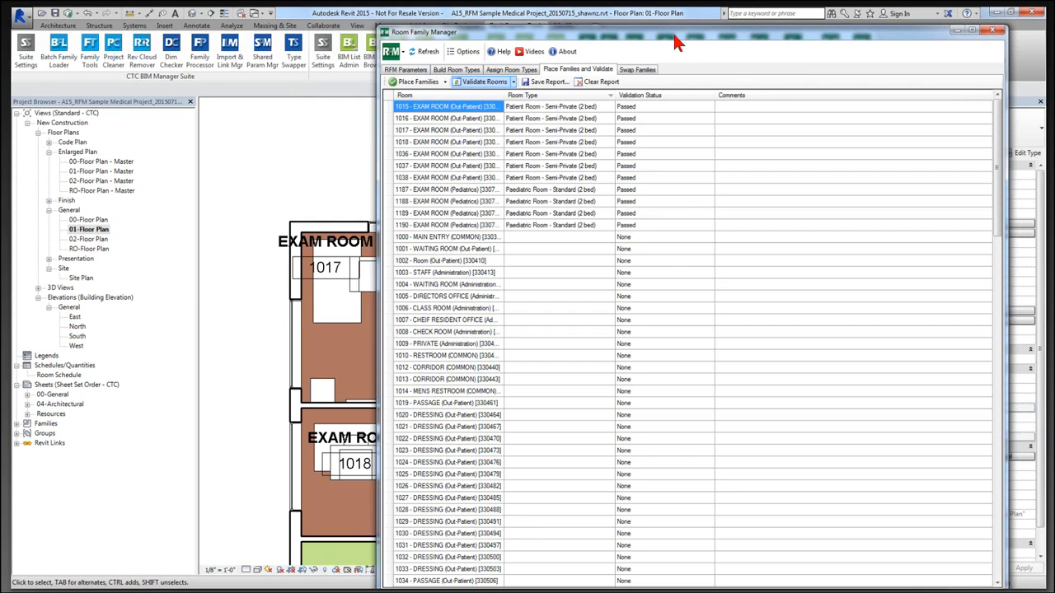
drag(672, 31, 982, 48)
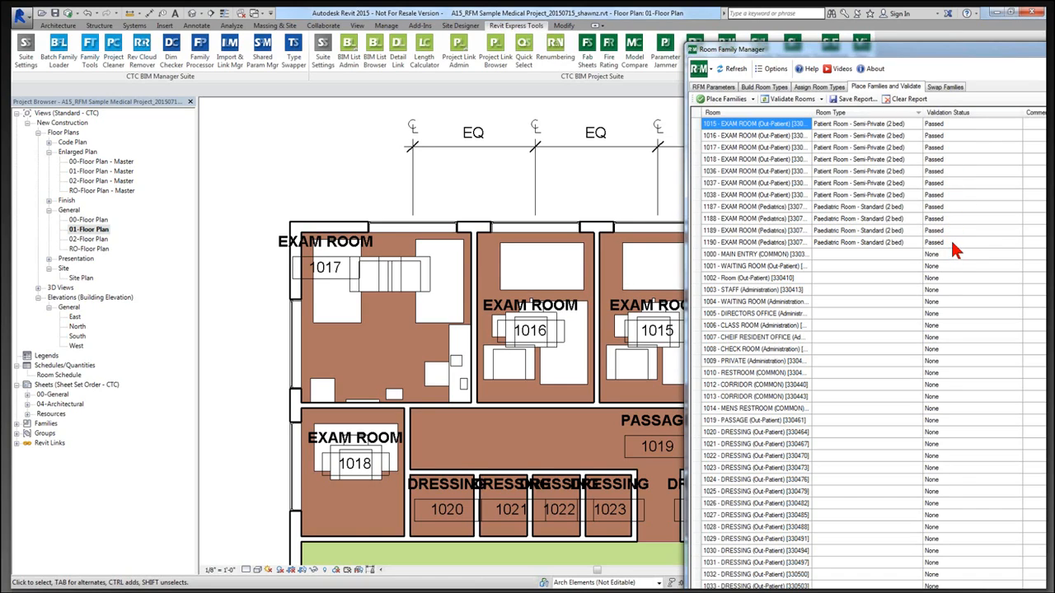
click(940, 88)
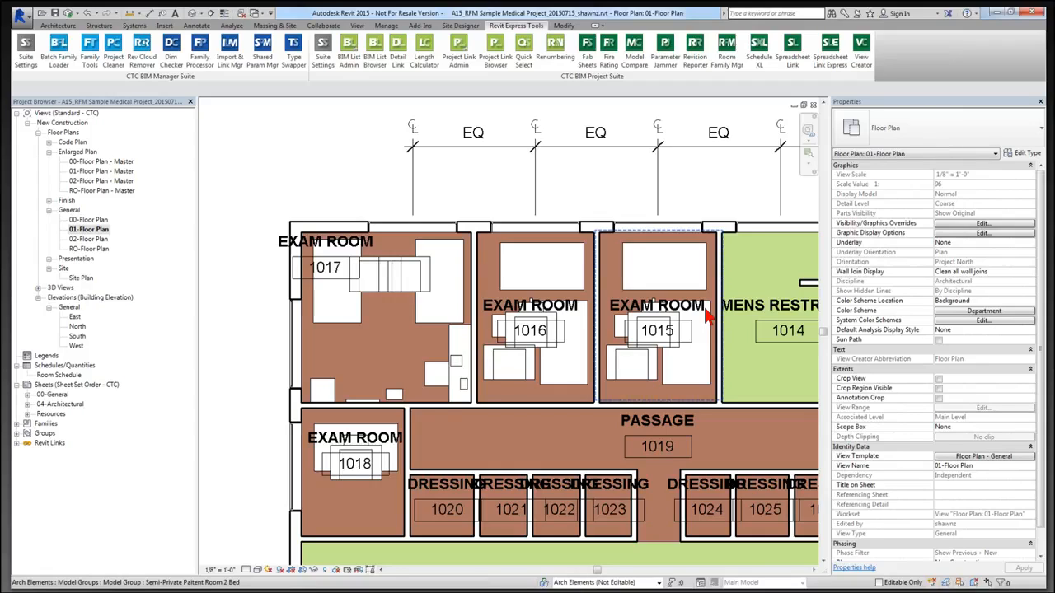
Reopen Room Family Manager and show the spreadsheet for building room types
click(665, 51)
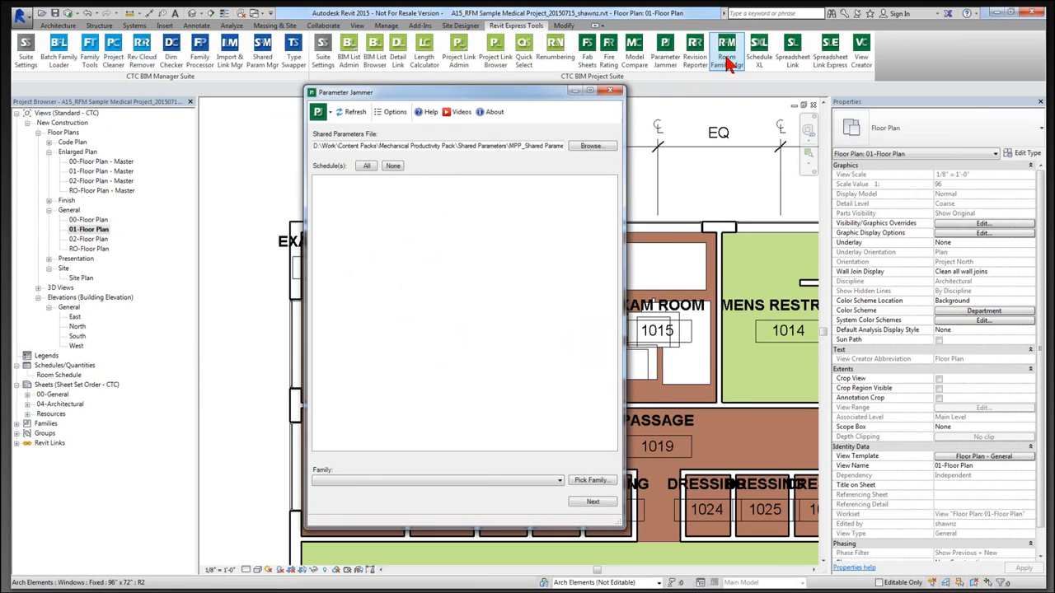
click(610, 95)
click(726, 51)
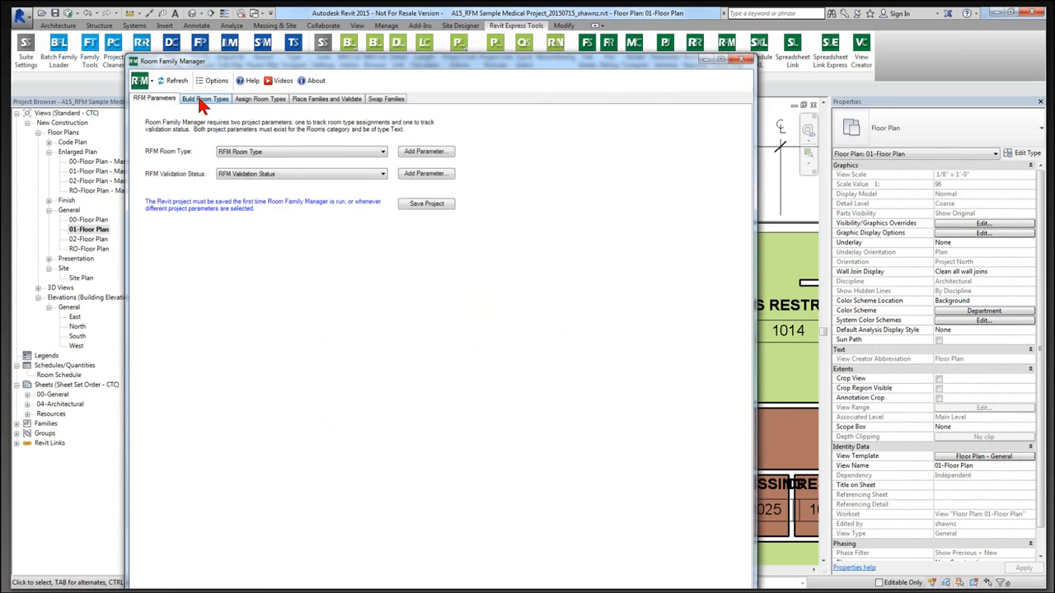
click(206, 99)
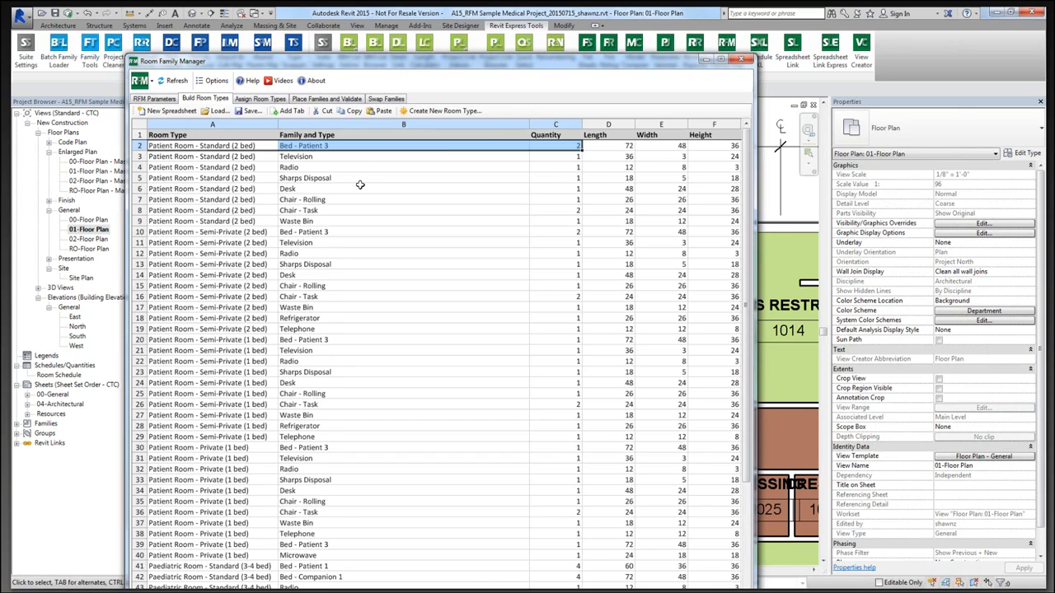
Examine the Bed - Patient 3 name, quantity and dimensions for Patient Room - Standard (2 bed), and its Sharps Disposal entry
click(307, 146)
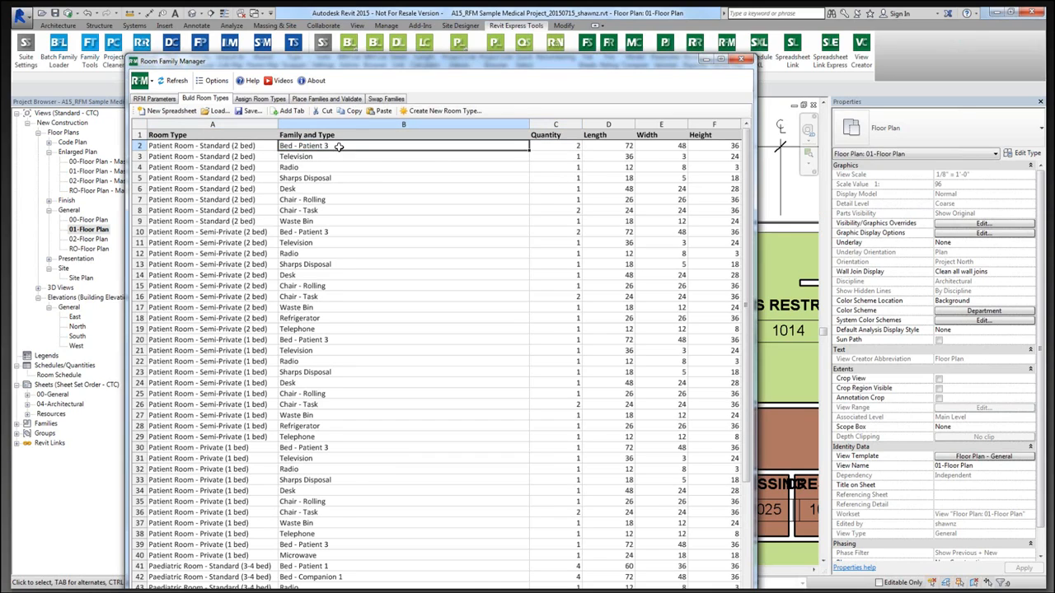
double_click(345, 147)
drag(331, 146, 299, 146)
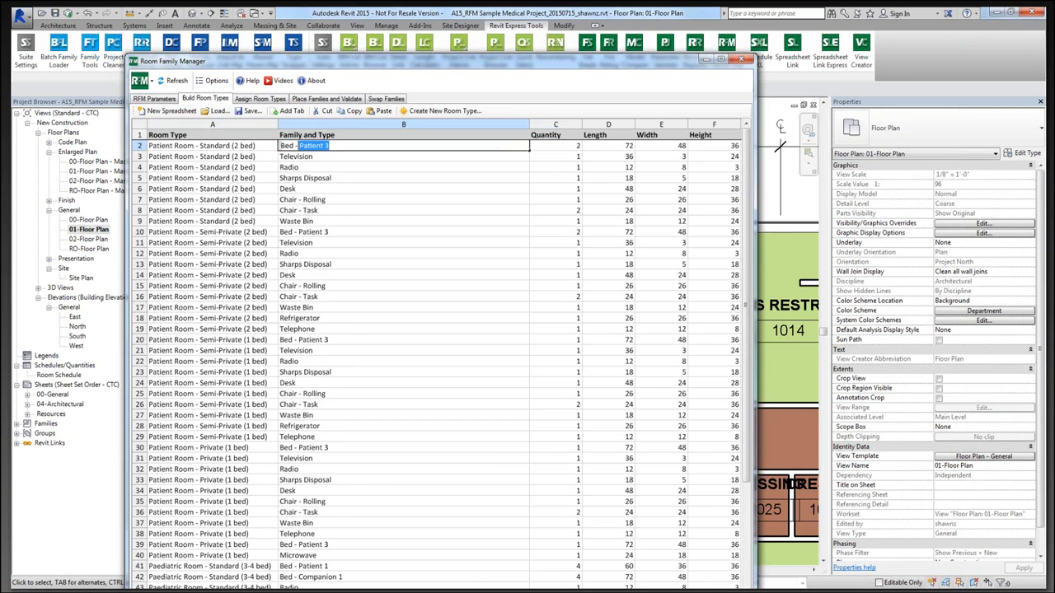
click(272, 147)
click(332, 147)
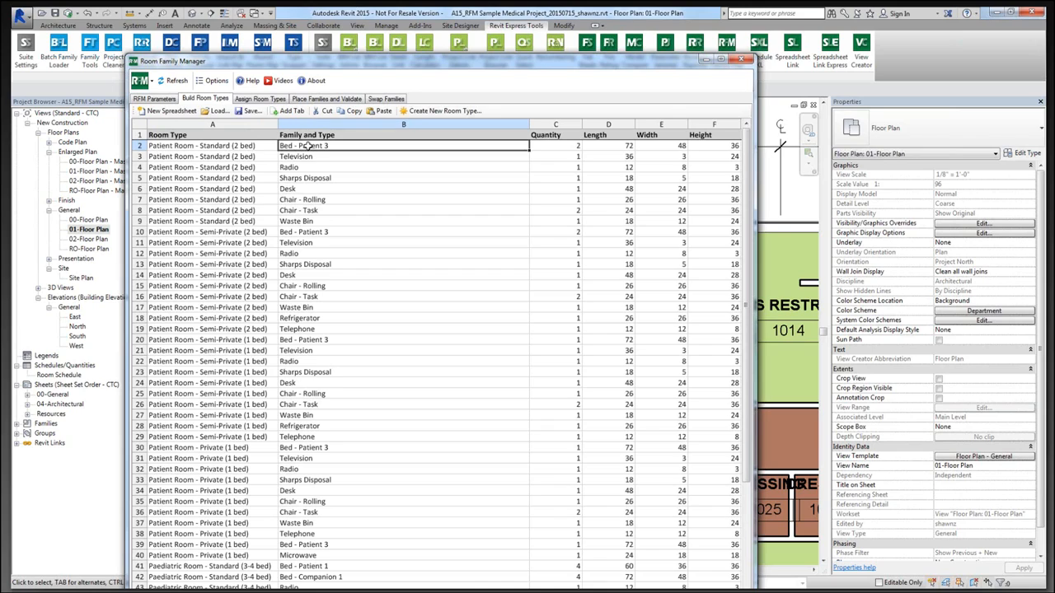
click(570, 148)
key(Right)
key(Right)
key(Right)
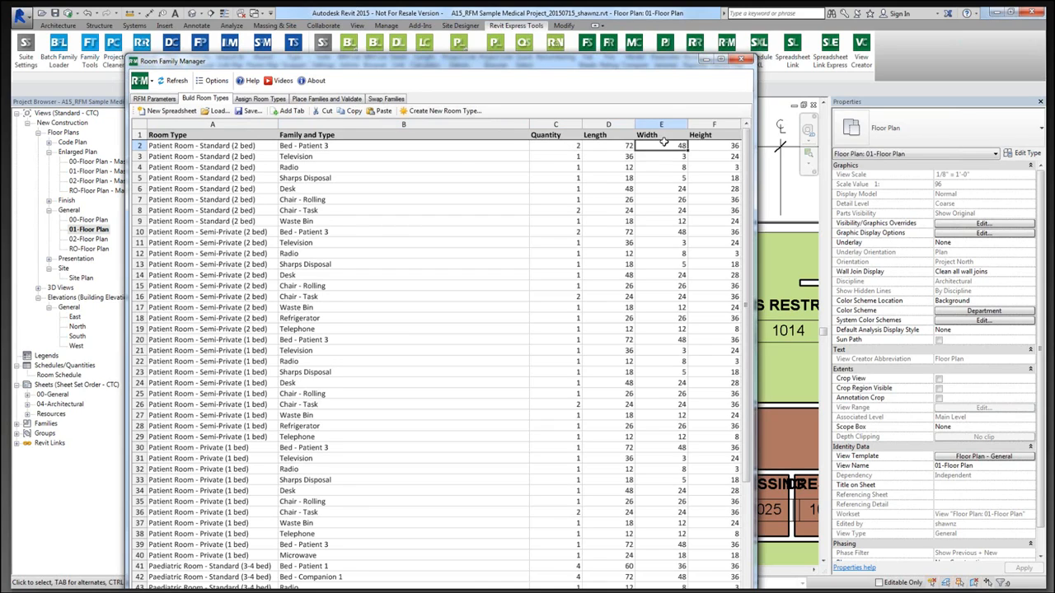
key(Left)
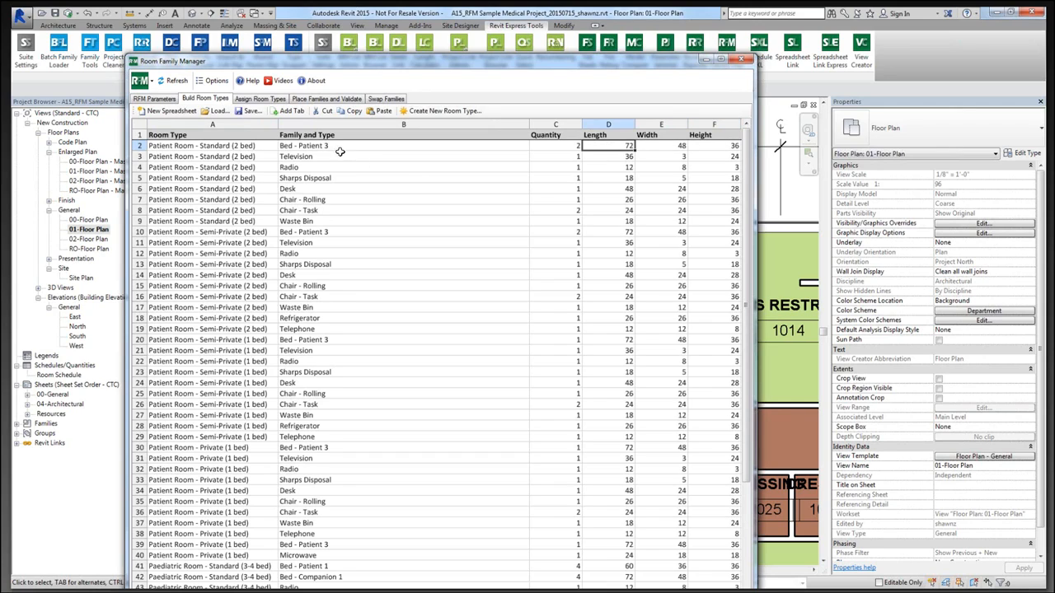
click(339, 149)
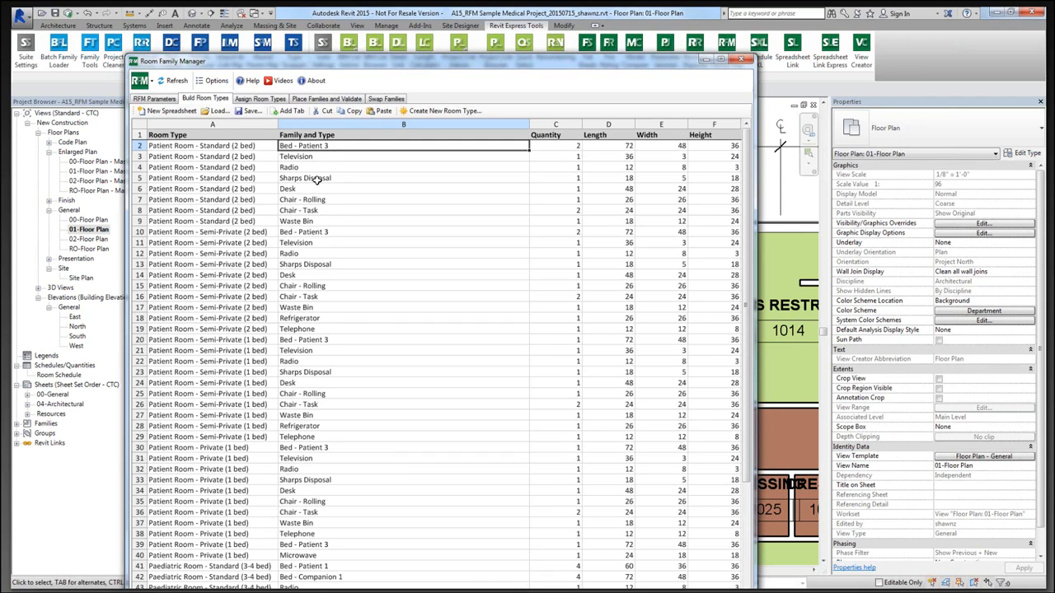
click(338, 179)
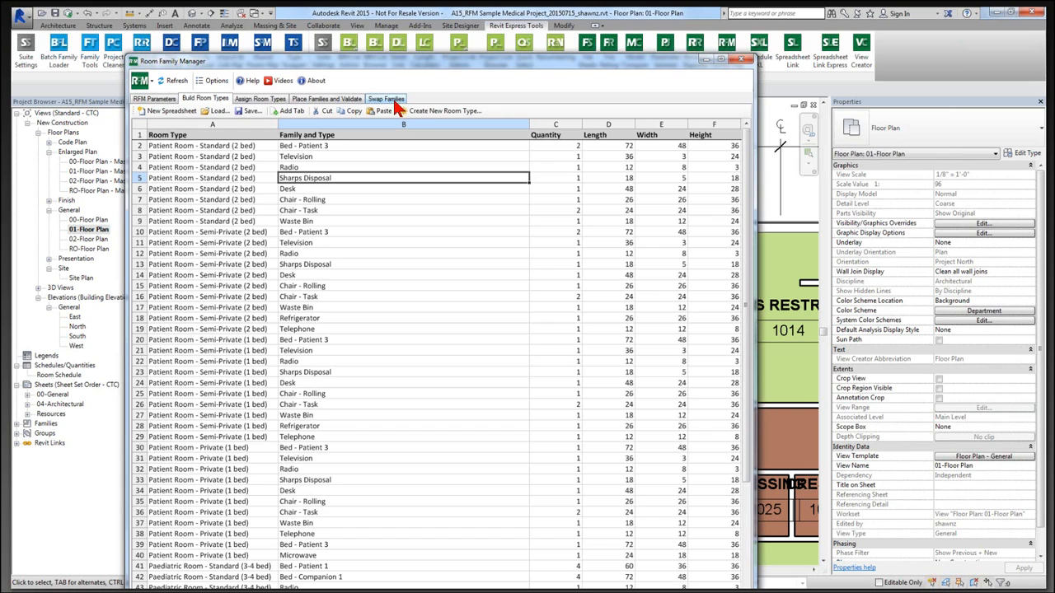
Review the replacement families offered for the Patient Room - Standard (2 bed) waste bin placeholder, and return to the room type spreadsheet
click(392, 98)
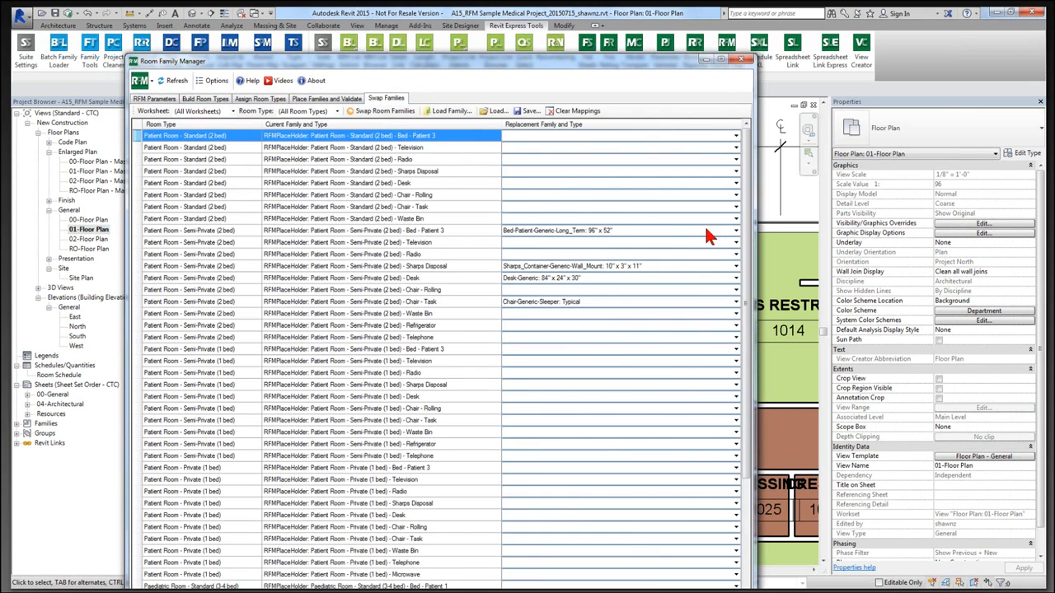
click(734, 219)
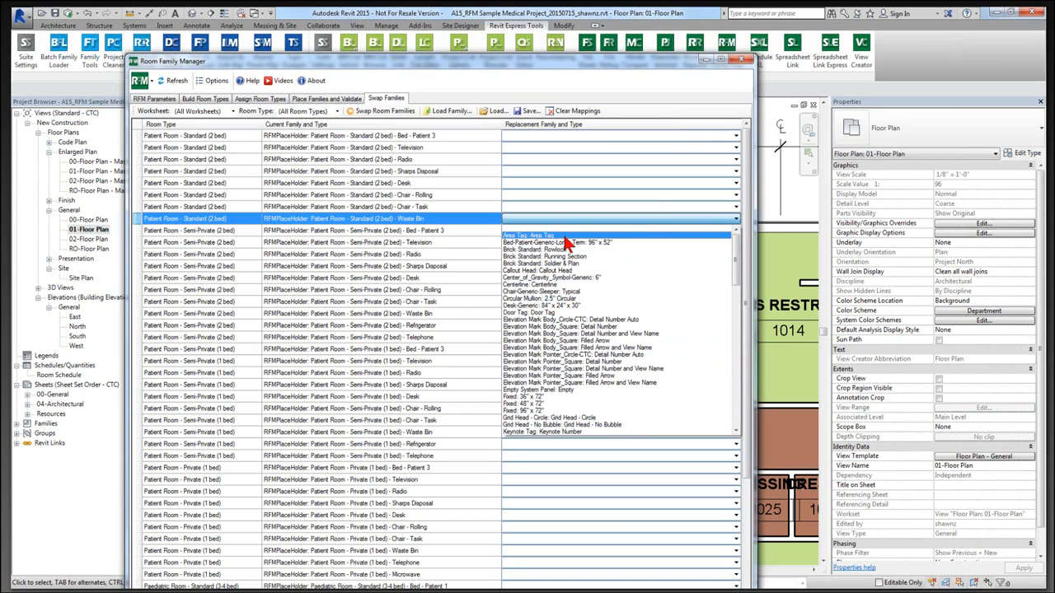
click(203, 105)
click(204, 100)
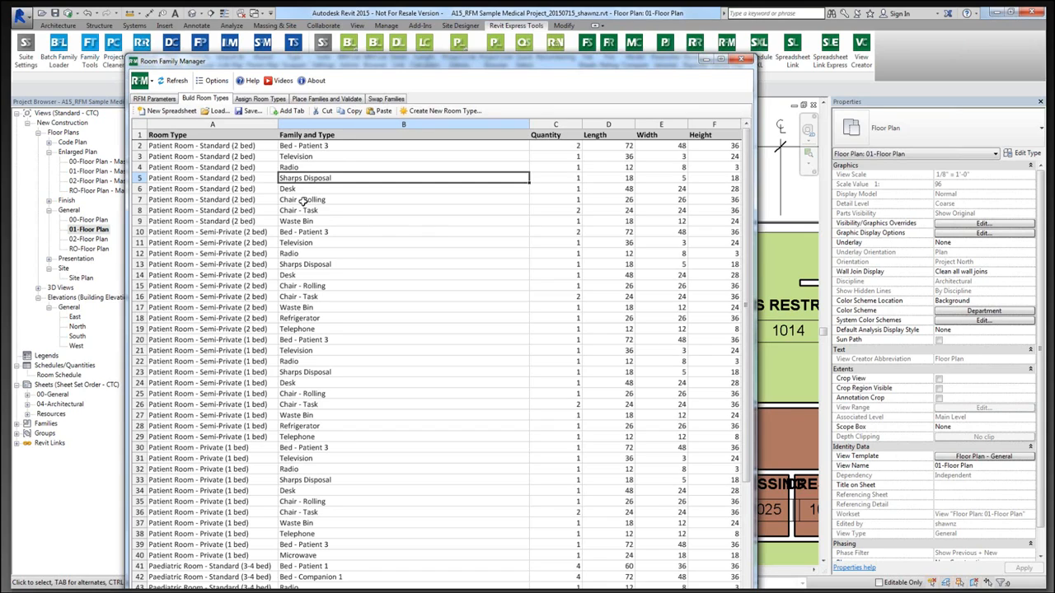
click(140, 81)
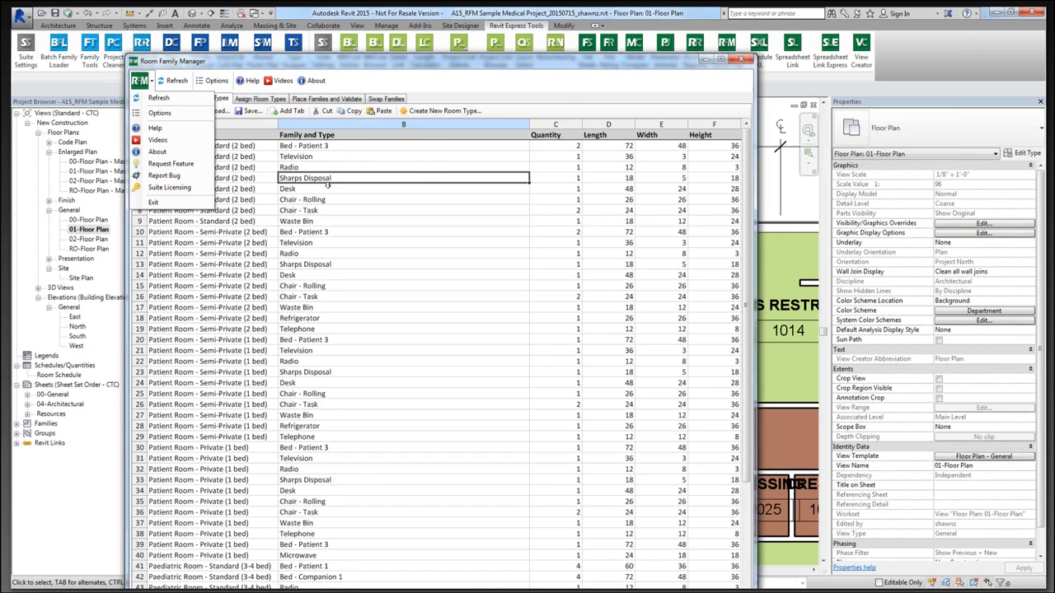
click(150, 84)
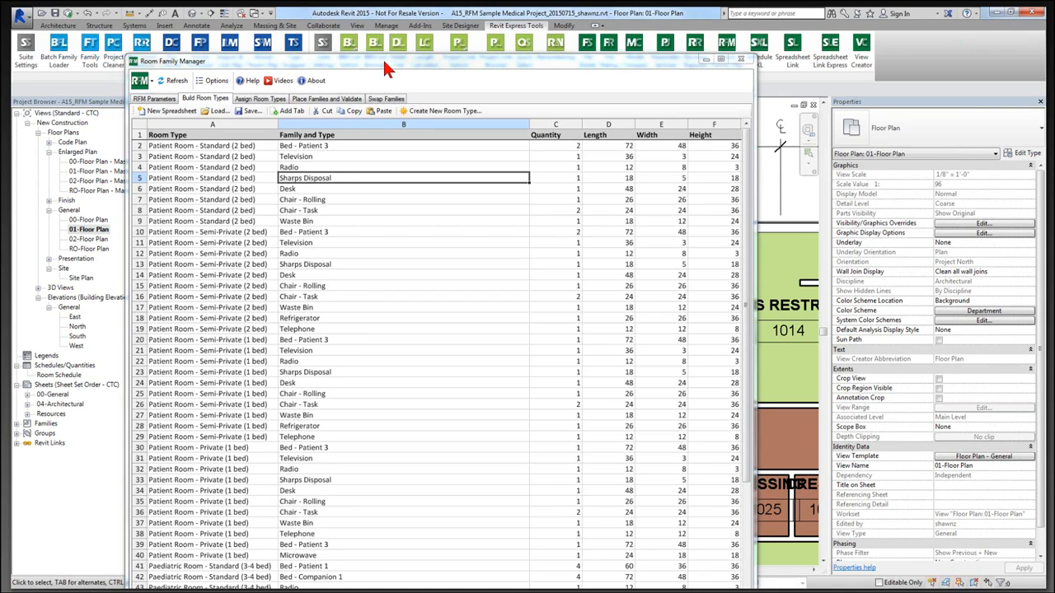
Compare the Room Types and Room_Families worksheets, and examine the room type and family cells of the first Room_Families entry
drag(373, 58, 297, 100)
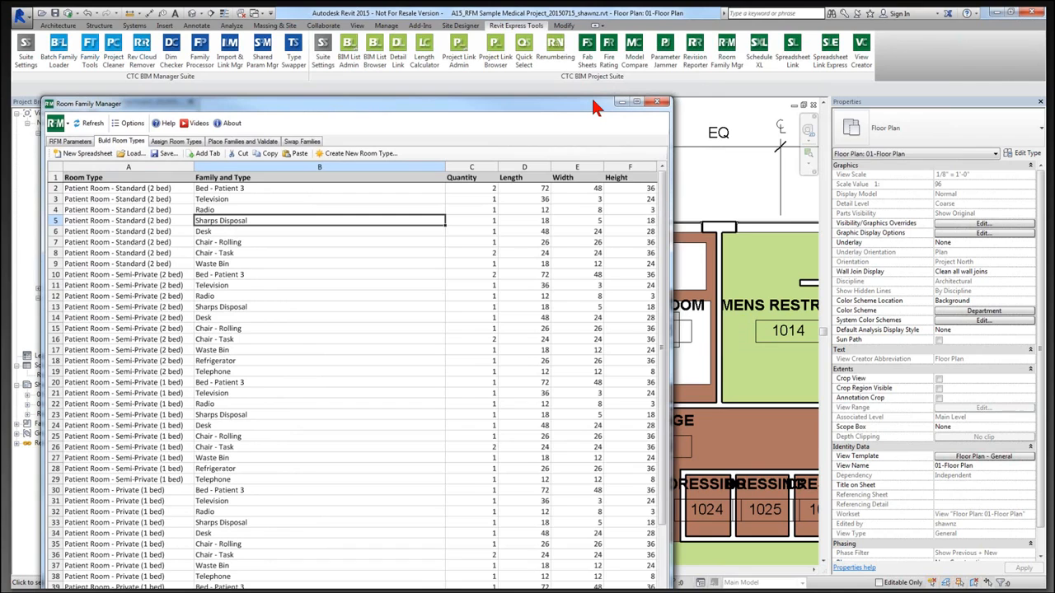
drag(591, 98, 620, 10)
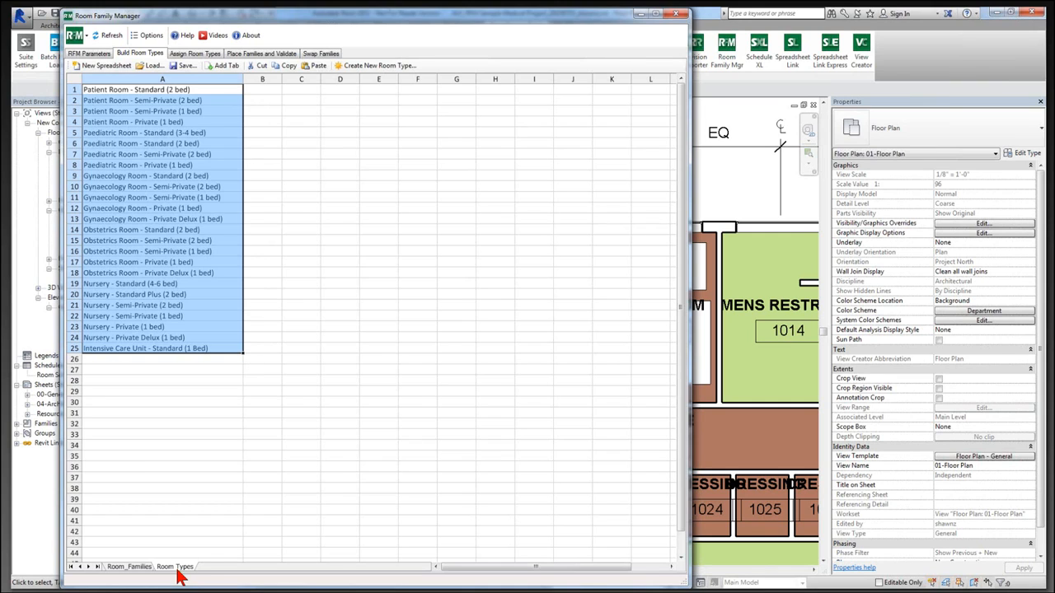
click(131, 567)
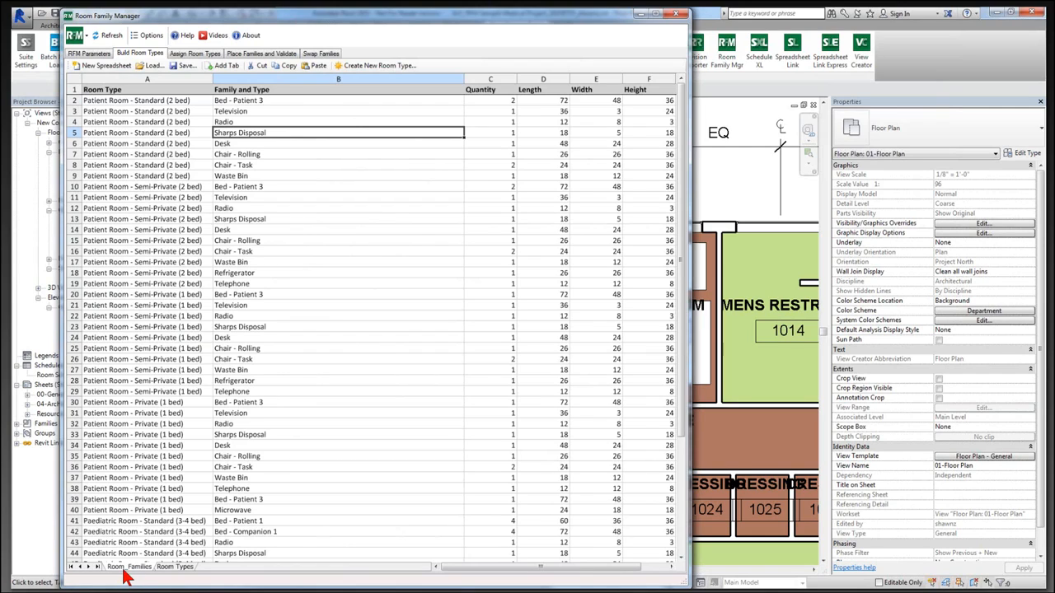
click(117, 101)
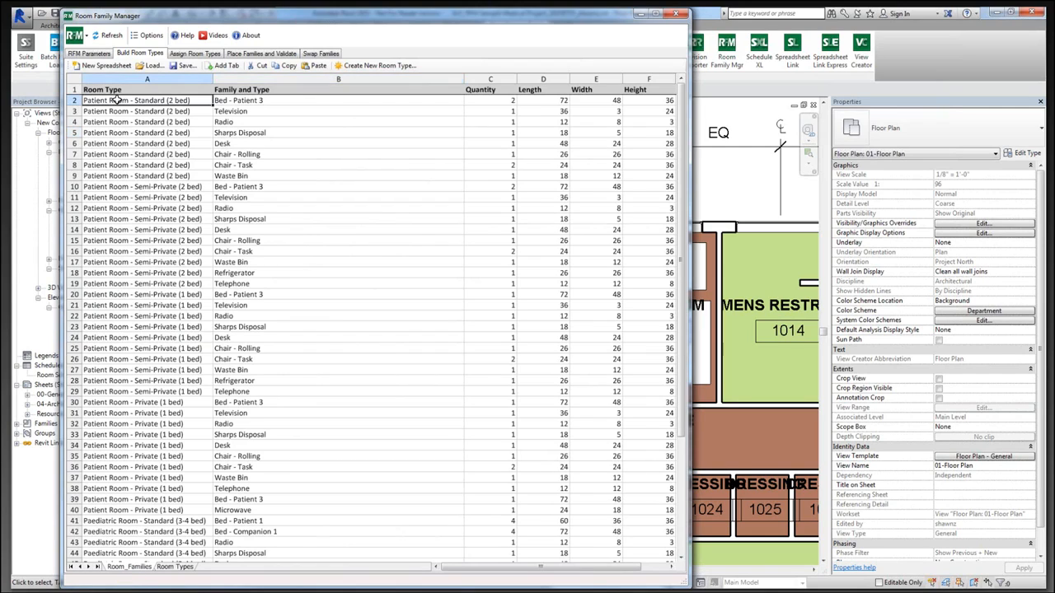
click(287, 100)
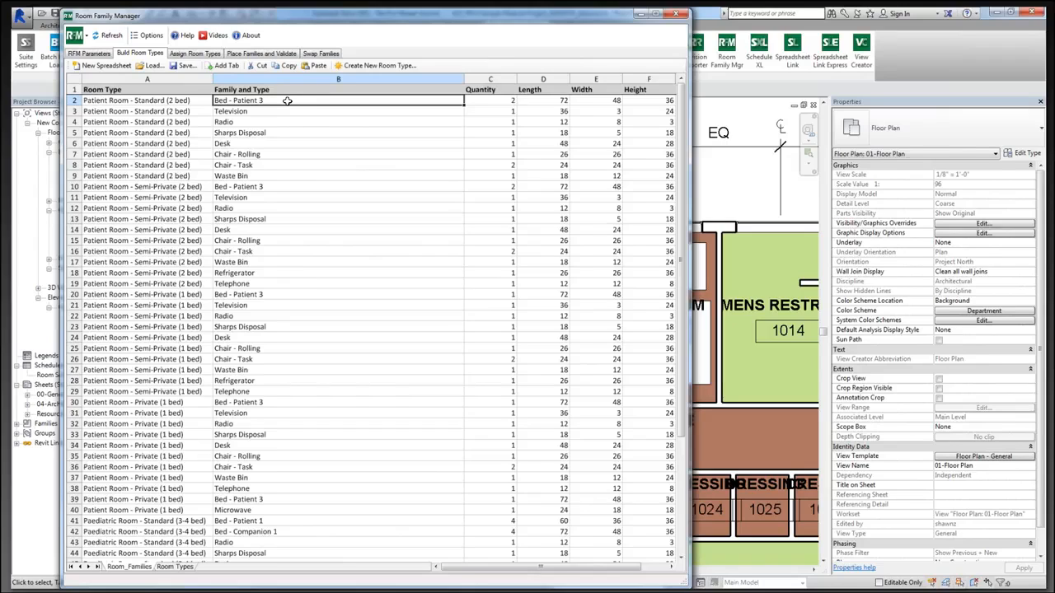